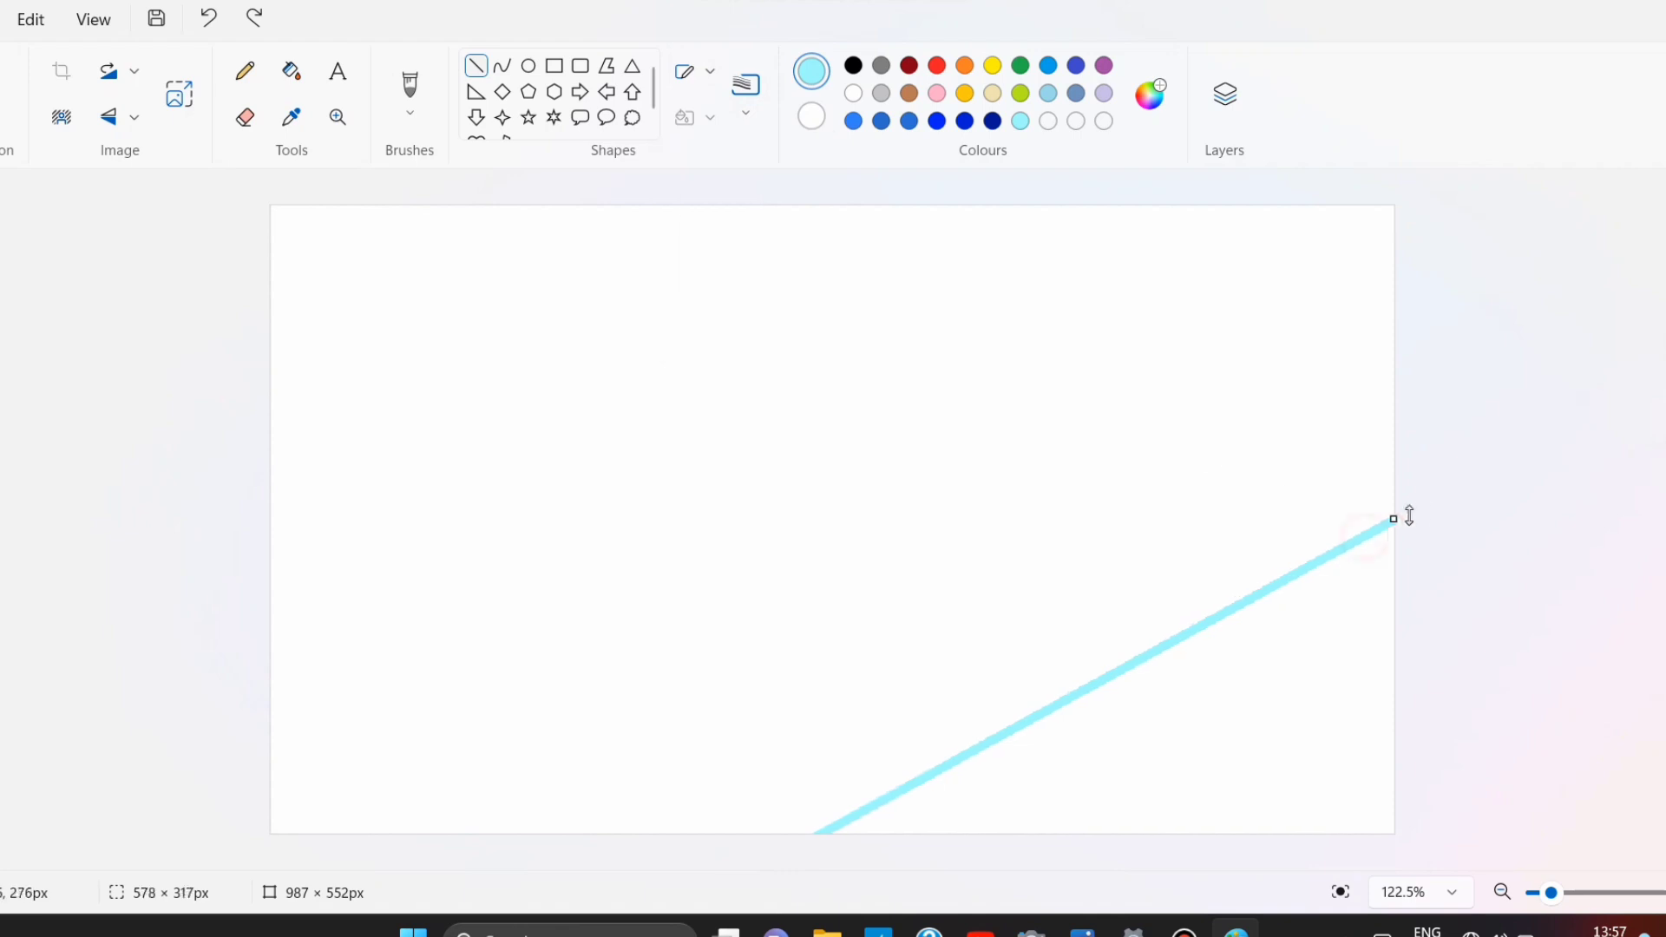
# Fill the lower-right triangle with light cyan and the remaining white area with bright blue from the basic colours
pyautogui.click(291, 70)
pyautogui.click(1202, 704)
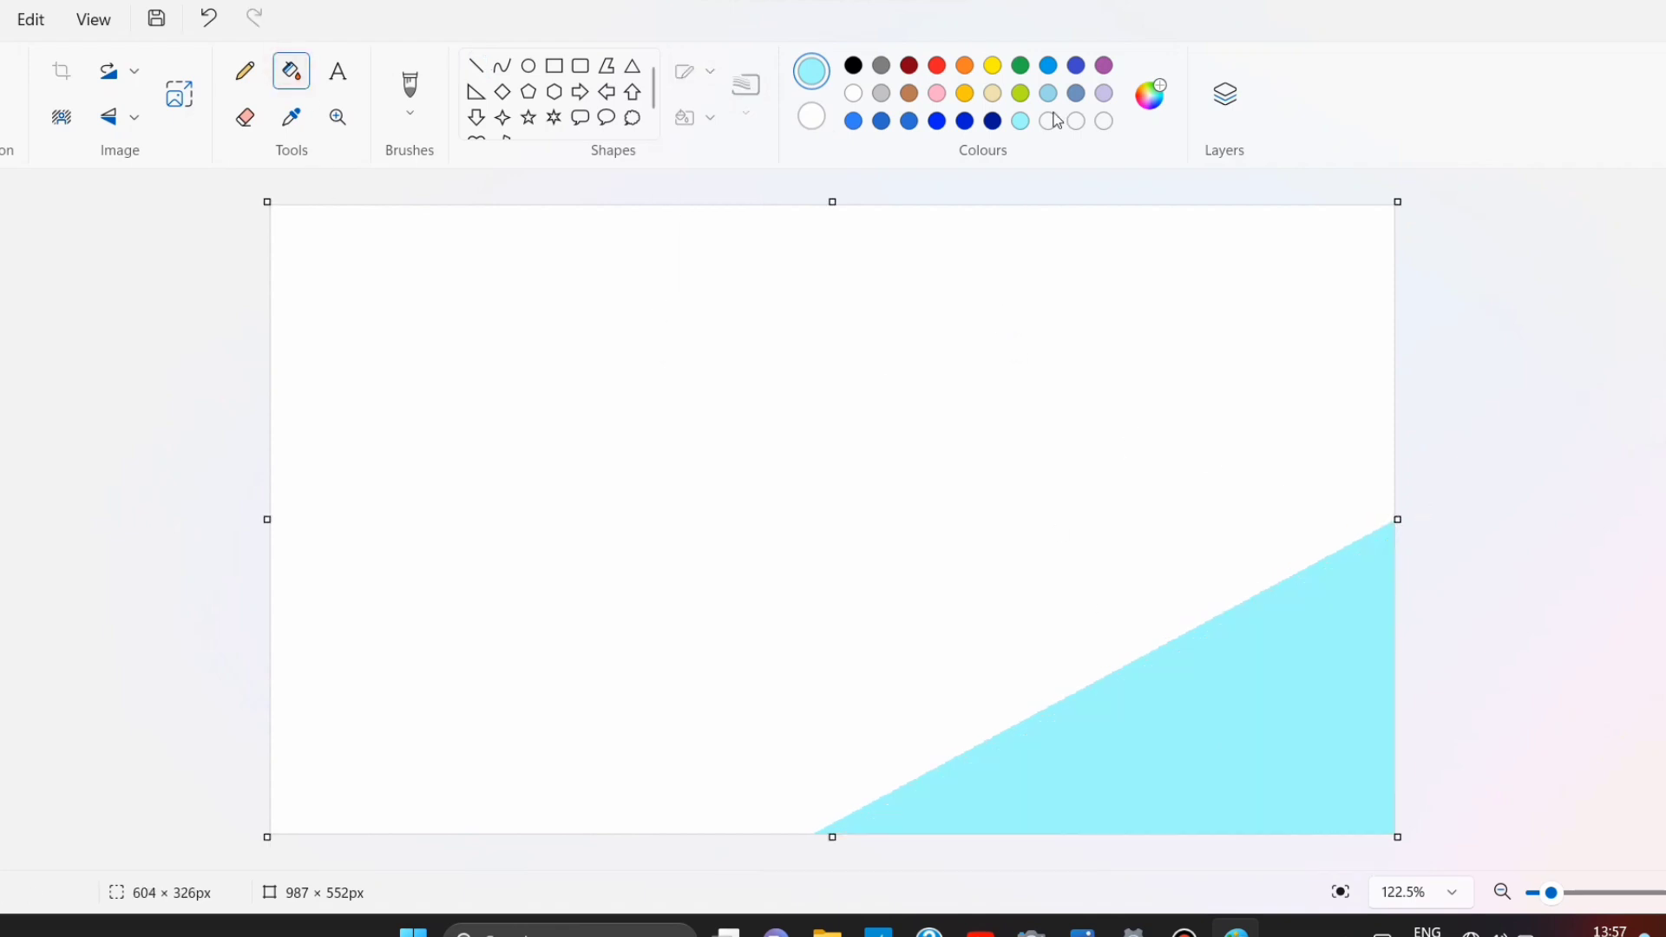
pyautogui.click(1150, 93)
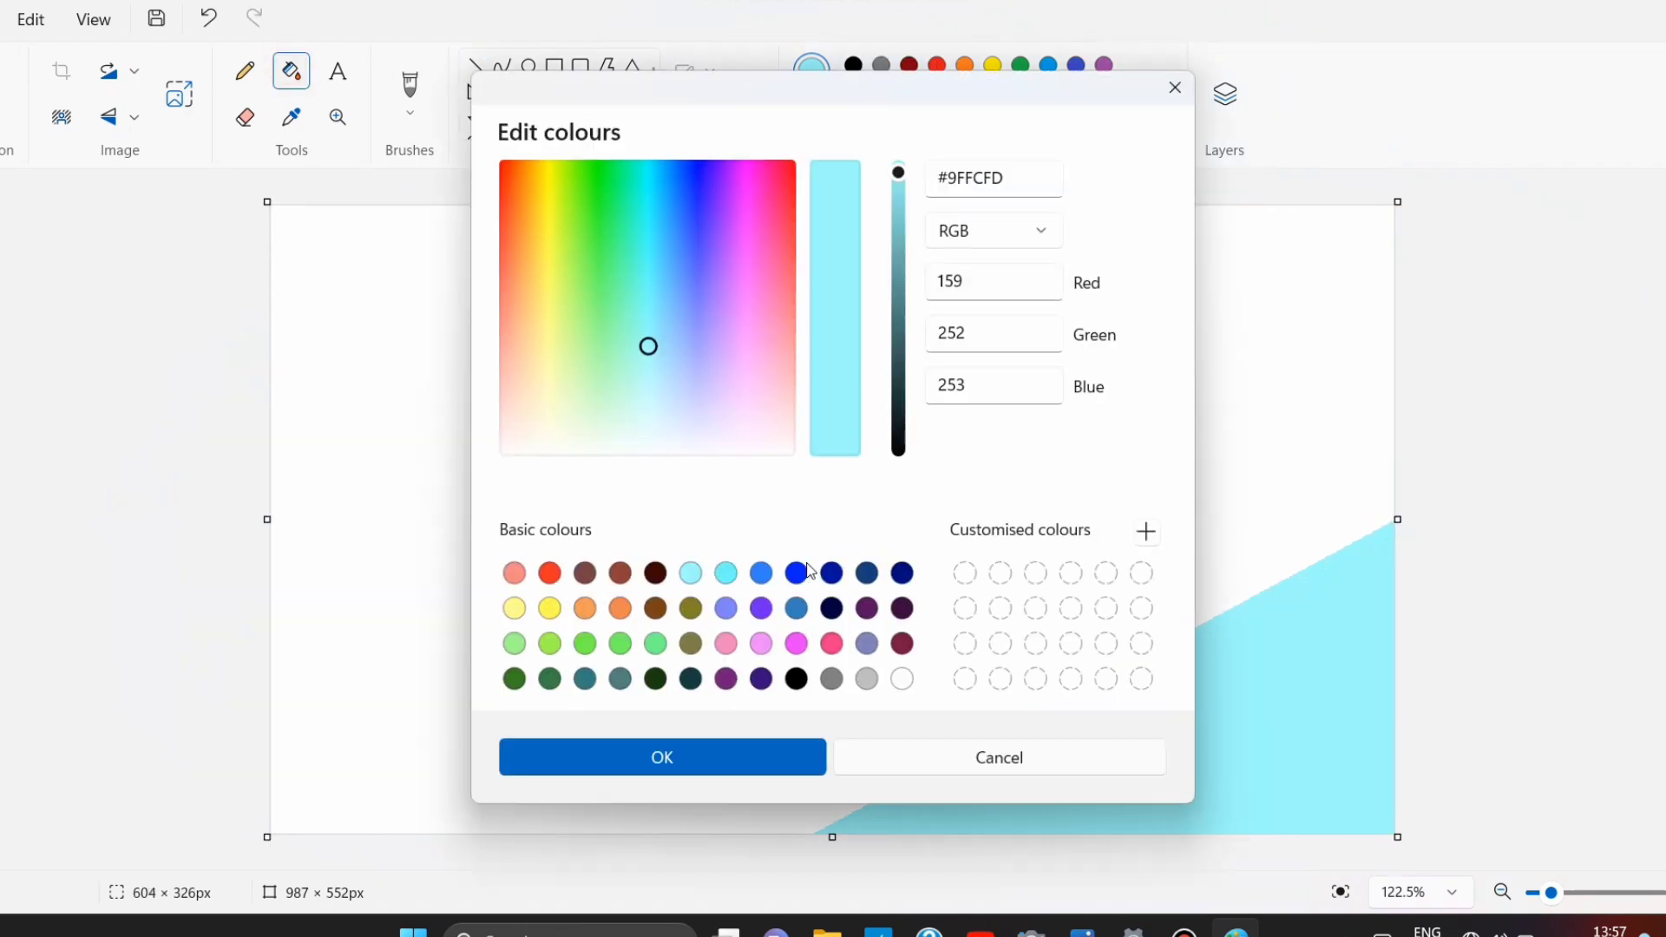
pyautogui.click(762, 573)
pyautogui.click(796, 608)
pyautogui.moveTo(906, 224)
pyautogui.mouseDown()
pyautogui.moveTo(899, 156)
pyautogui.moveTo(912, 201)
pyautogui.mouseUp()
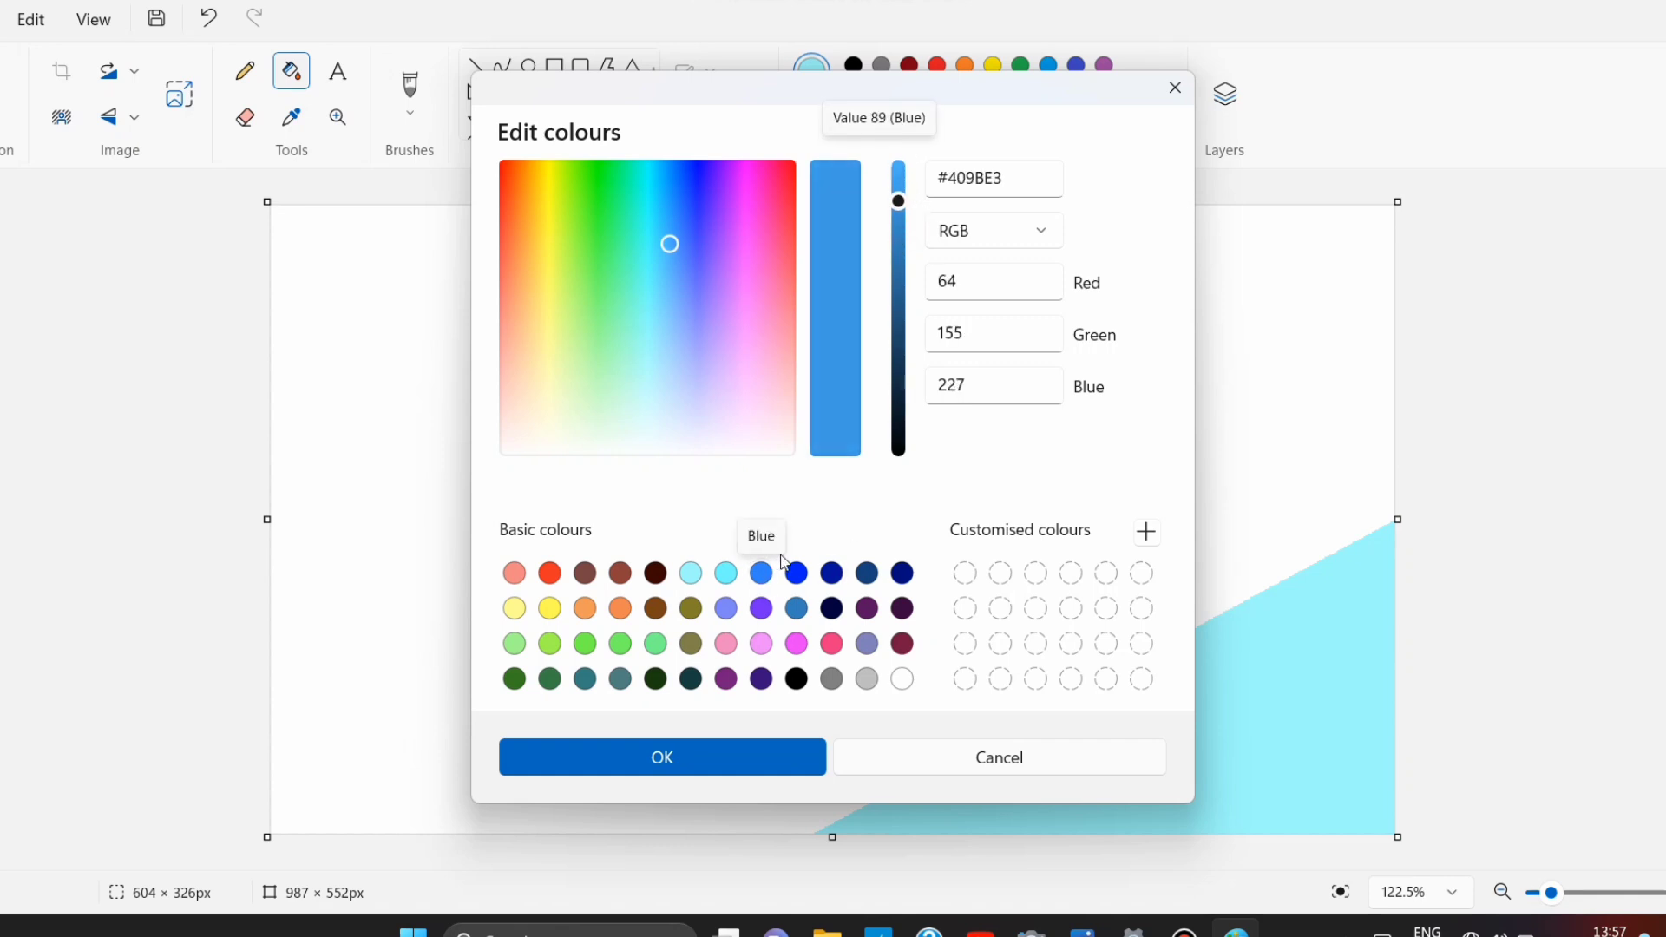
pyautogui.click(797, 573)
pyautogui.click(781, 756)
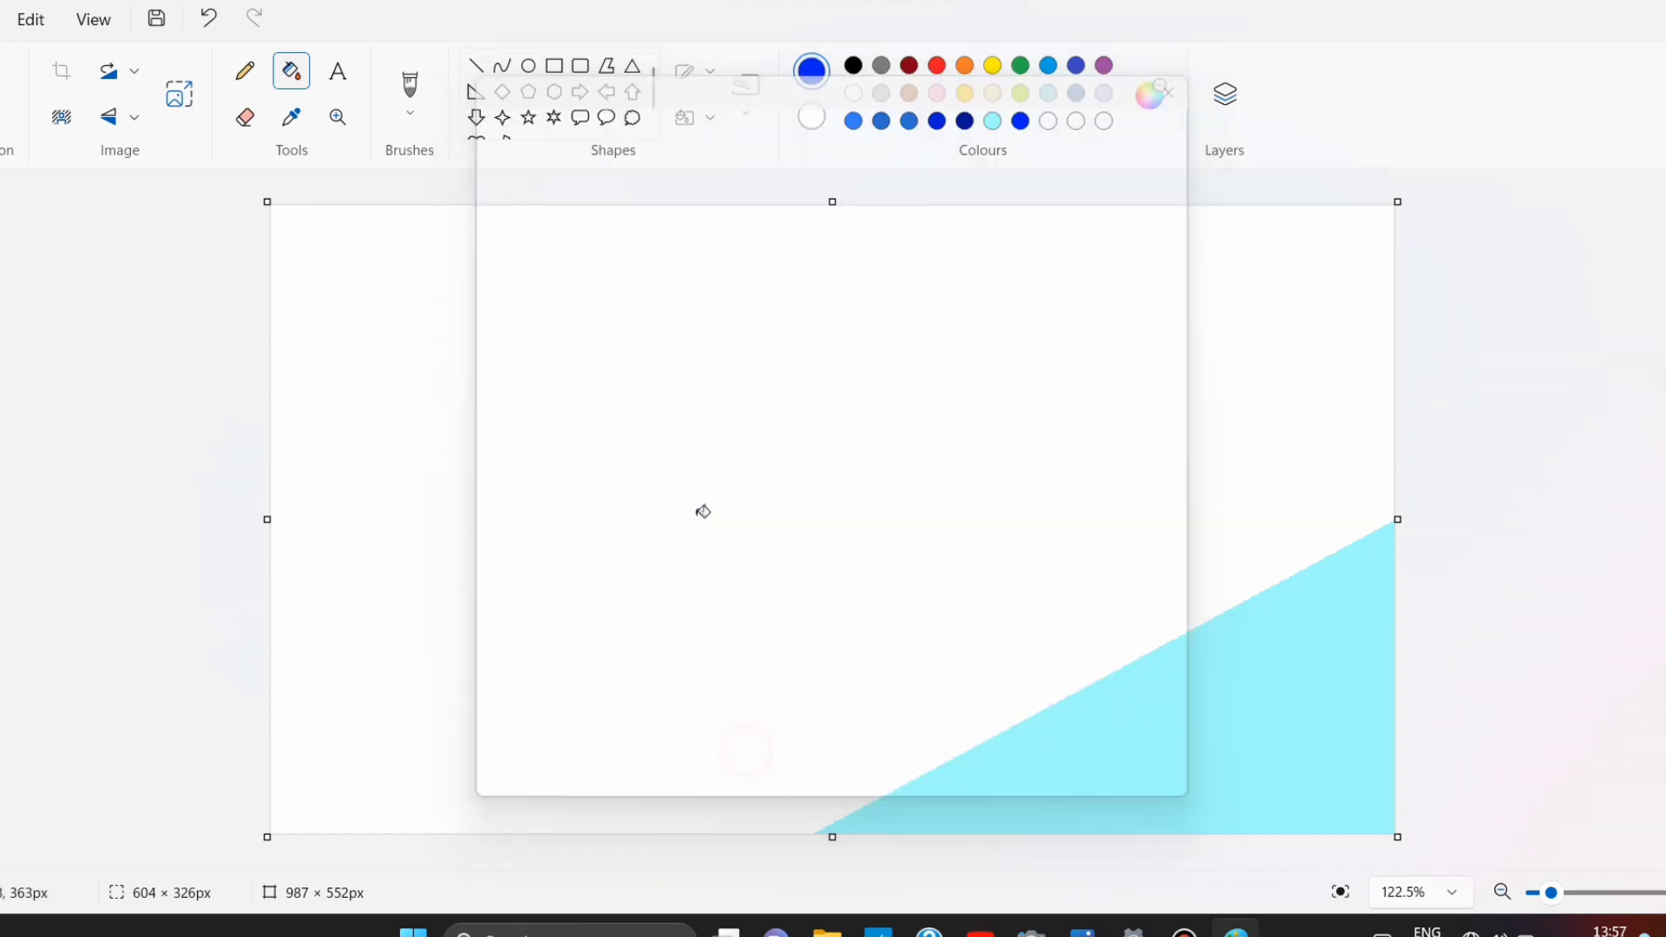
pyautogui.click(642, 382)
# Darken the current blue to #0020DE and refill the large blue area with it
pyautogui.click(1149, 95)
pyautogui.click(898, 201)
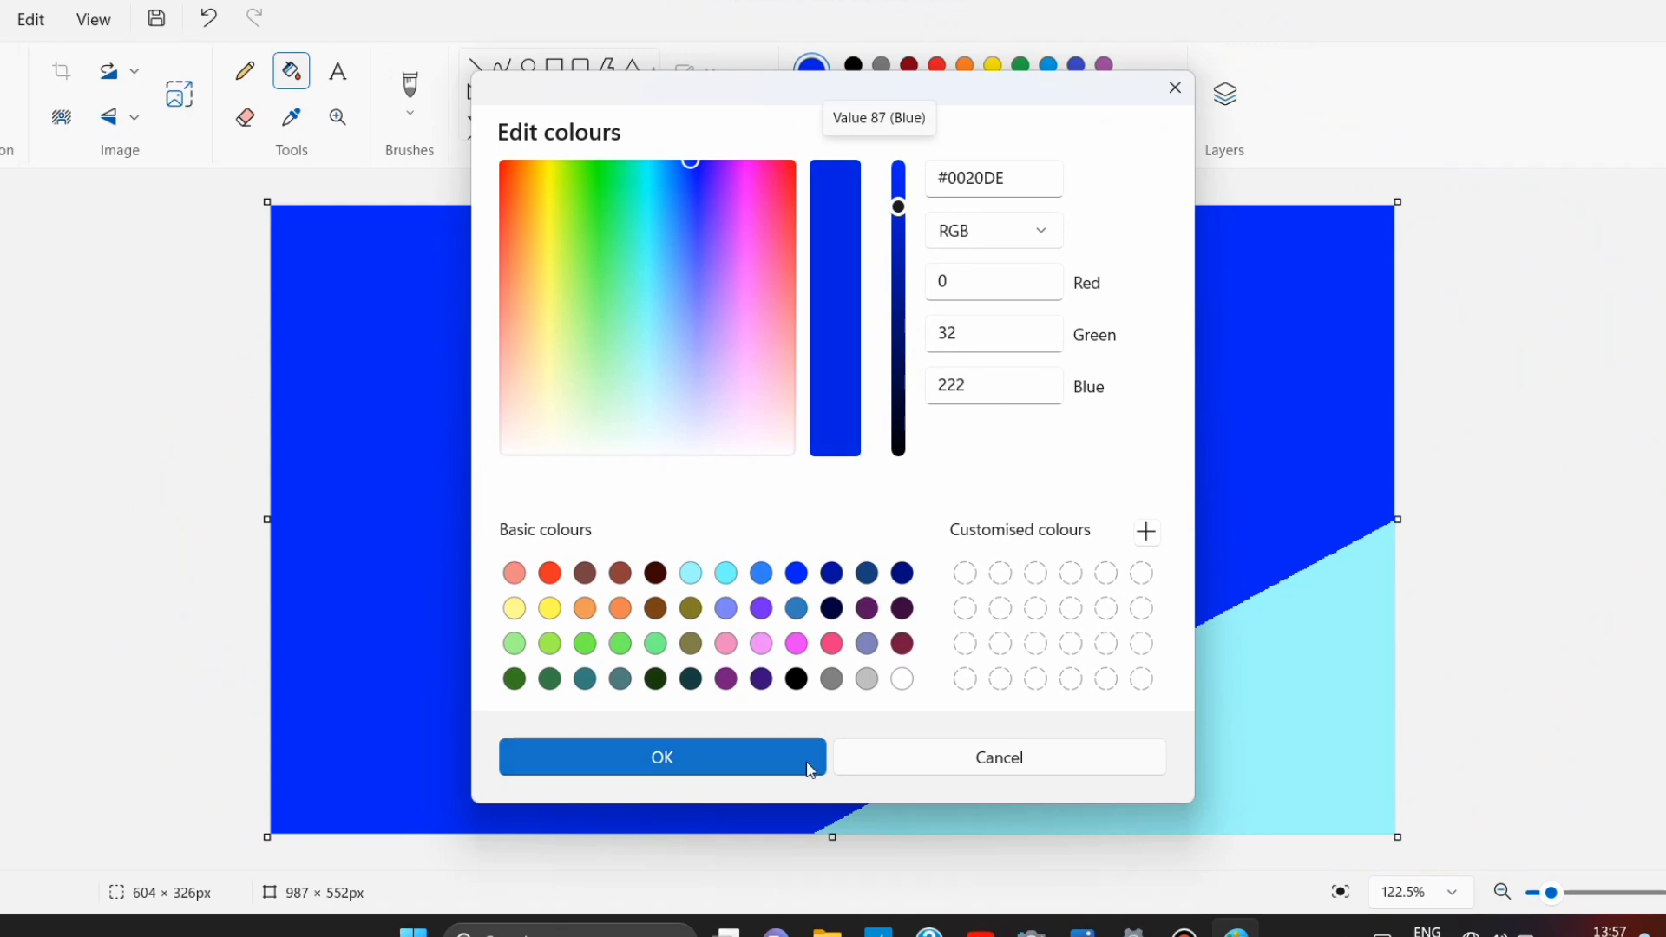
pyautogui.click(807, 760)
pyautogui.click(795, 581)
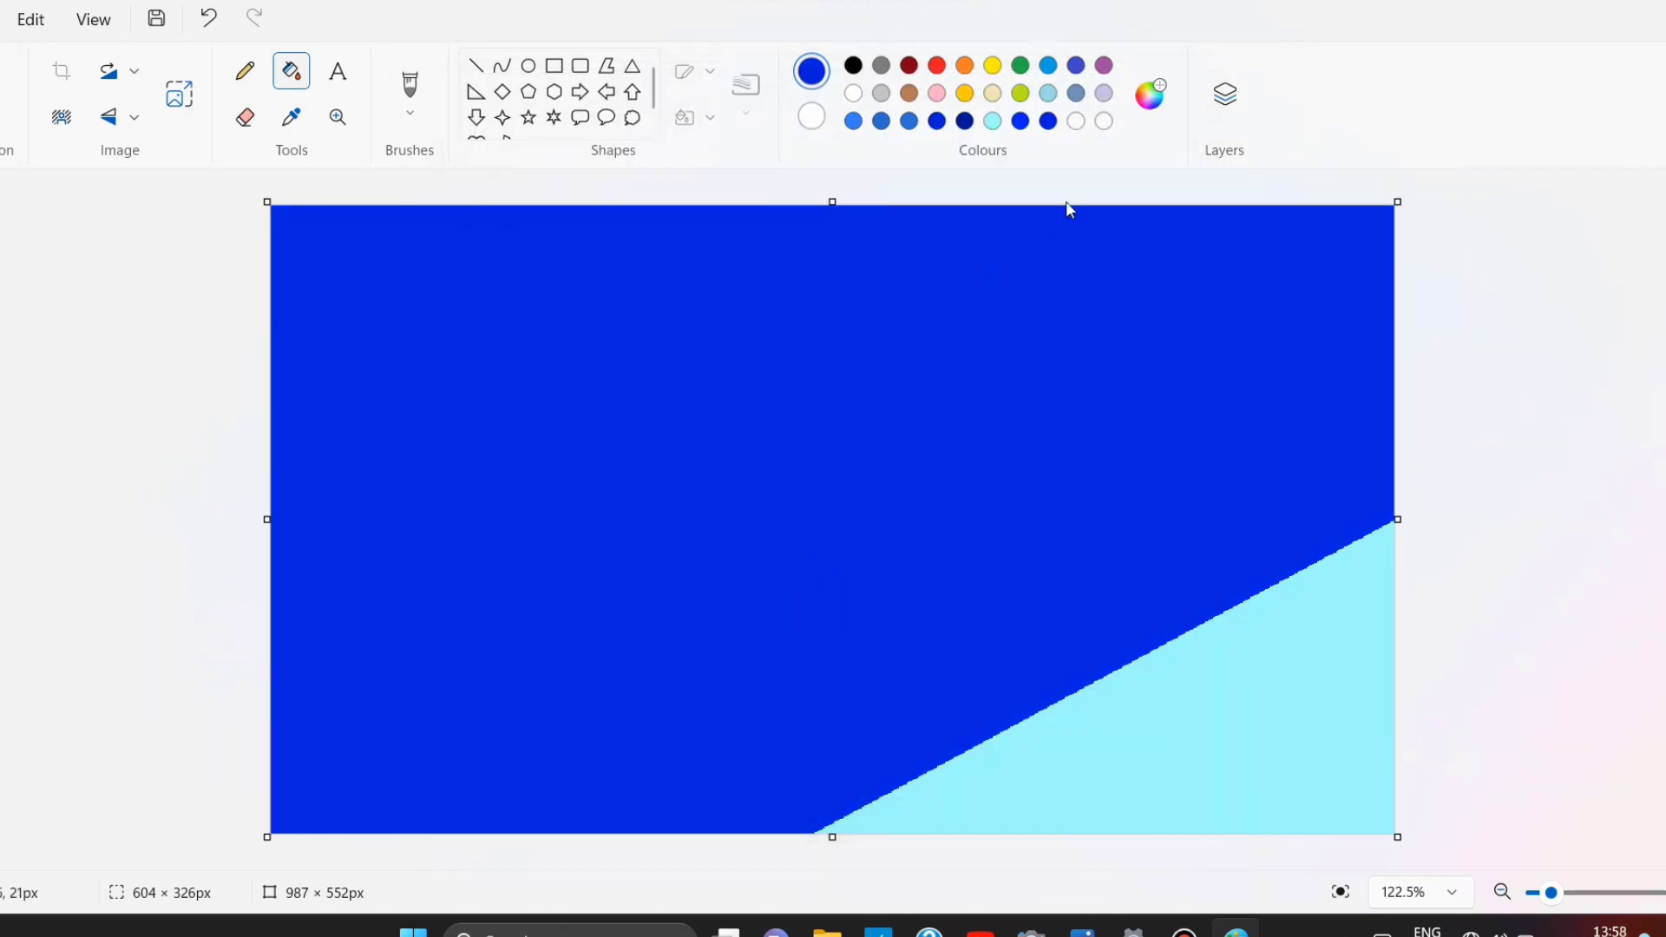
# Darken the blue further, draw a diagonal line about 920 × 608 px across the canvas, and fill the area above it
pyautogui.click(1150, 93)
pyautogui.moveTo(899, 205); pyautogui.dragTo(899, 268)
pyautogui.click(816, 755)
pyautogui.click(476, 66)
pyautogui.moveTo(1182, 264)
pyautogui.mouseDown()
pyautogui.moveTo(755, 543)
pyautogui.moveTo(441, 862)
pyautogui.moveTo(1492, 169)
pyautogui.mouseUp()
pyautogui.click(291, 71)
pyautogui.click(405, 298)
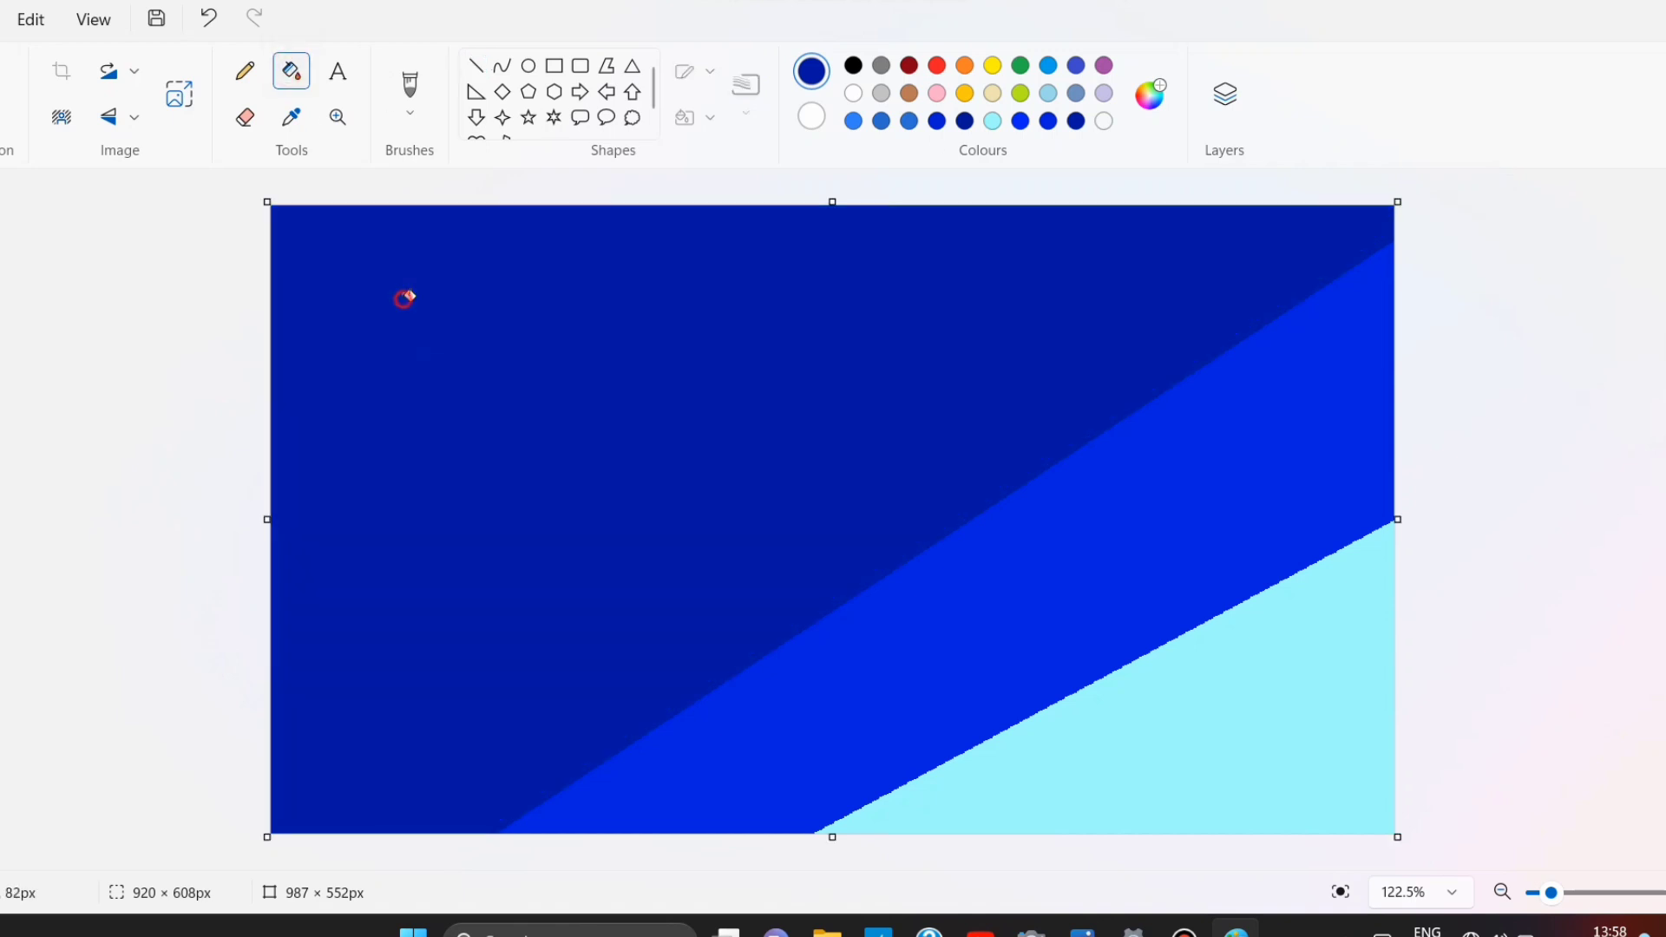
# Choose a navy darker than the last blue, draw a diagonal about 942 × 673 px, and fill the area above it
pyautogui.click(1151, 93)
pyautogui.click(659, 756)
pyautogui.click(475, 66)
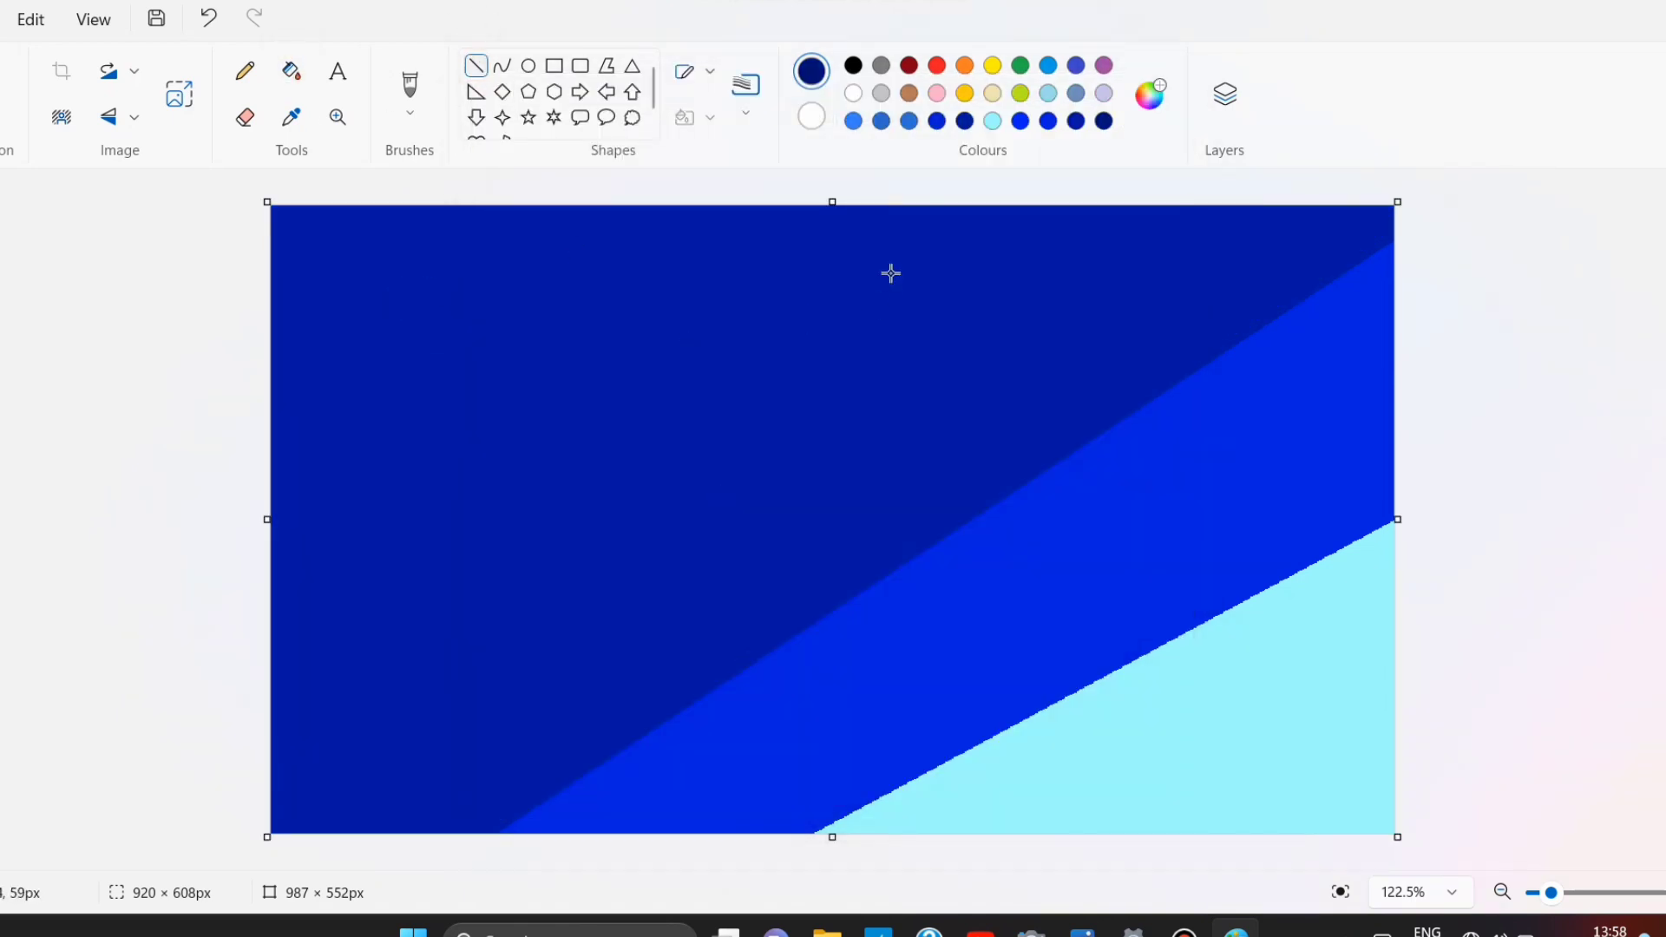
pyautogui.moveTo(891, 271)
pyautogui.mouseDown()
pyautogui.moveTo(145, 885)
pyautogui.moveTo(1217, 119)
pyautogui.mouseUp()
pyautogui.click(290, 70)
pyautogui.click(399, 239)
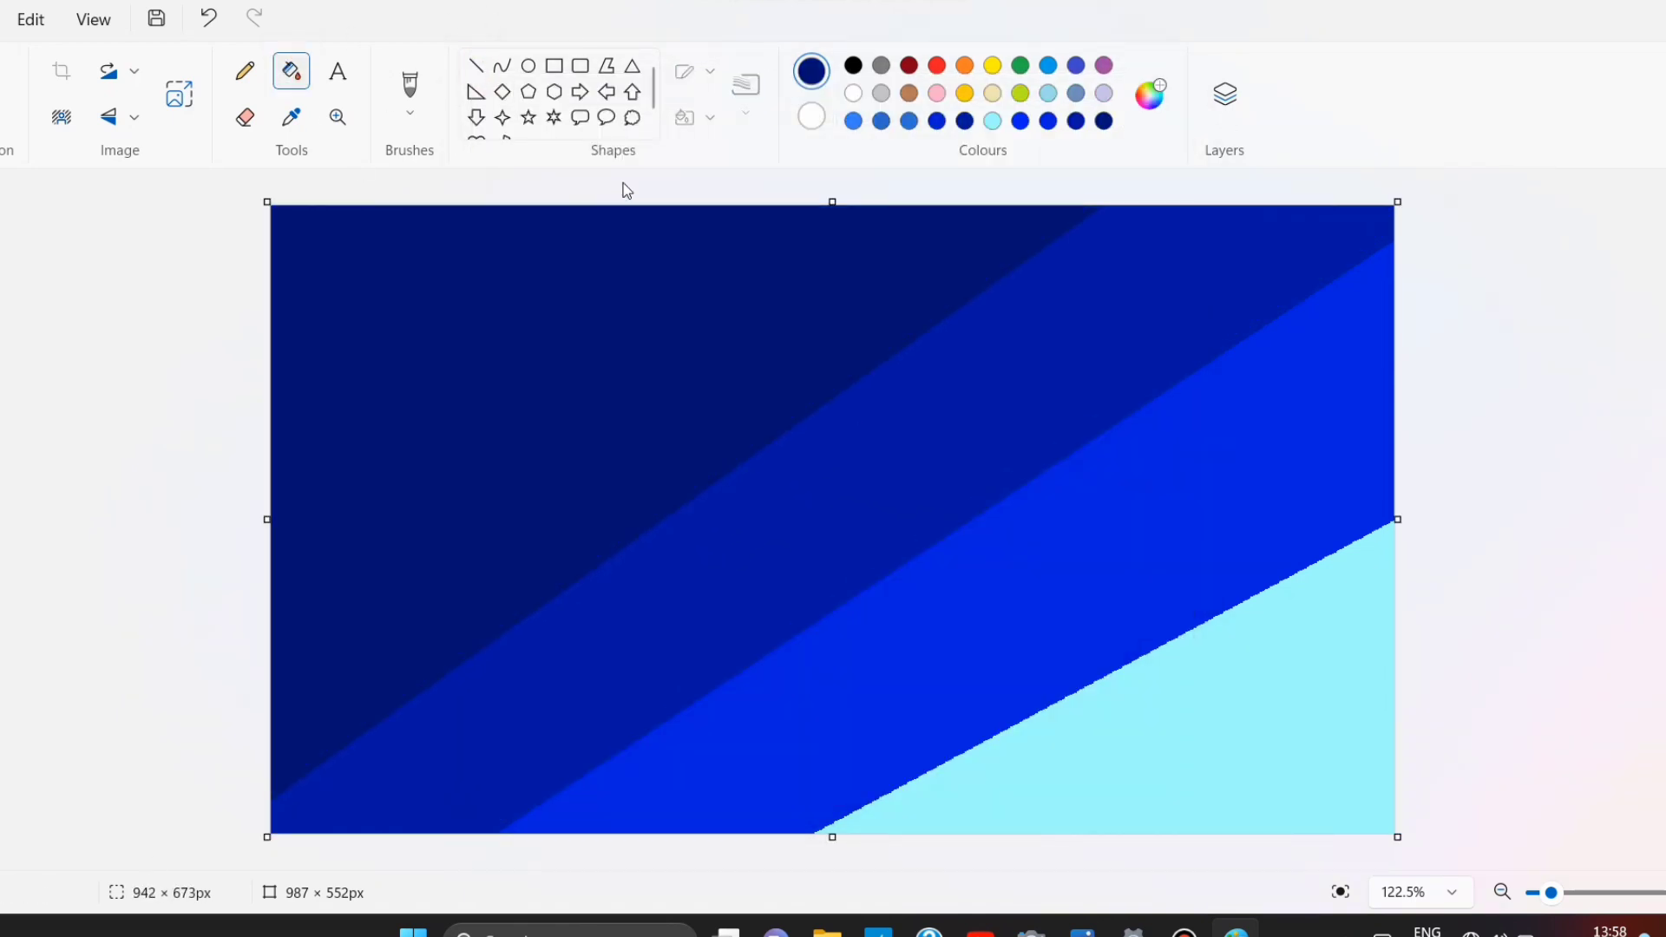
# Draw a black diagonal about 665 × 482 px and fill the upper-left corner above it with black
pyautogui.click(853, 65)
pyautogui.click(475, 66)
pyautogui.moveTo(688, 250)
pyautogui.mouseDown()
pyautogui.moveTo(473, 462)
pyautogui.moveTo(149, 692)
pyautogui.moveTo(856, 180)
pyautogui.mouseUp()
pyautogui.click(291, 70)
pyautogui.click(359, 230)
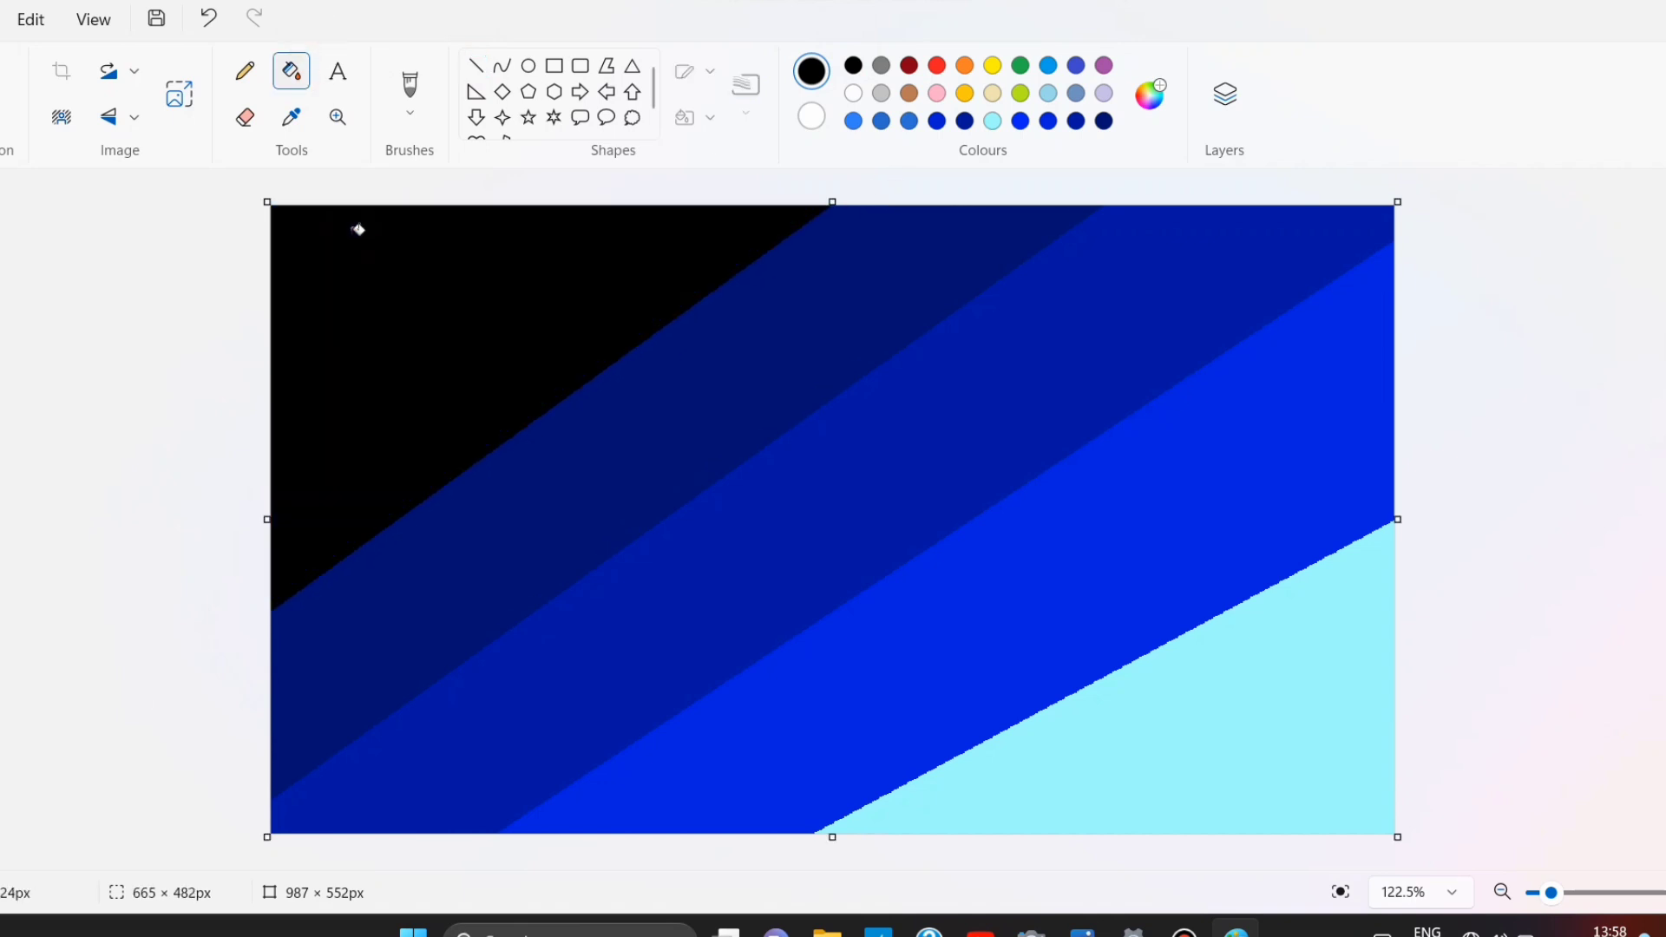
# Resize the image to 1 px wide in pixels with the aspect ratio unlocked
pyautogui.click(178, 94)
pyautogui.click(848, 331)
pyautogui.click(826, 416)
pyautogui.doubleClick(769, 416)
pyautogui.press('BackSpace')
pyautogui.write('1')
pyautogui.press('Return')
# Stretch the image to 987 px wide in pixels with the aspect ratio unlocked to form a smooth gradient
pyautogui.hotkey('ctrl', 'w')
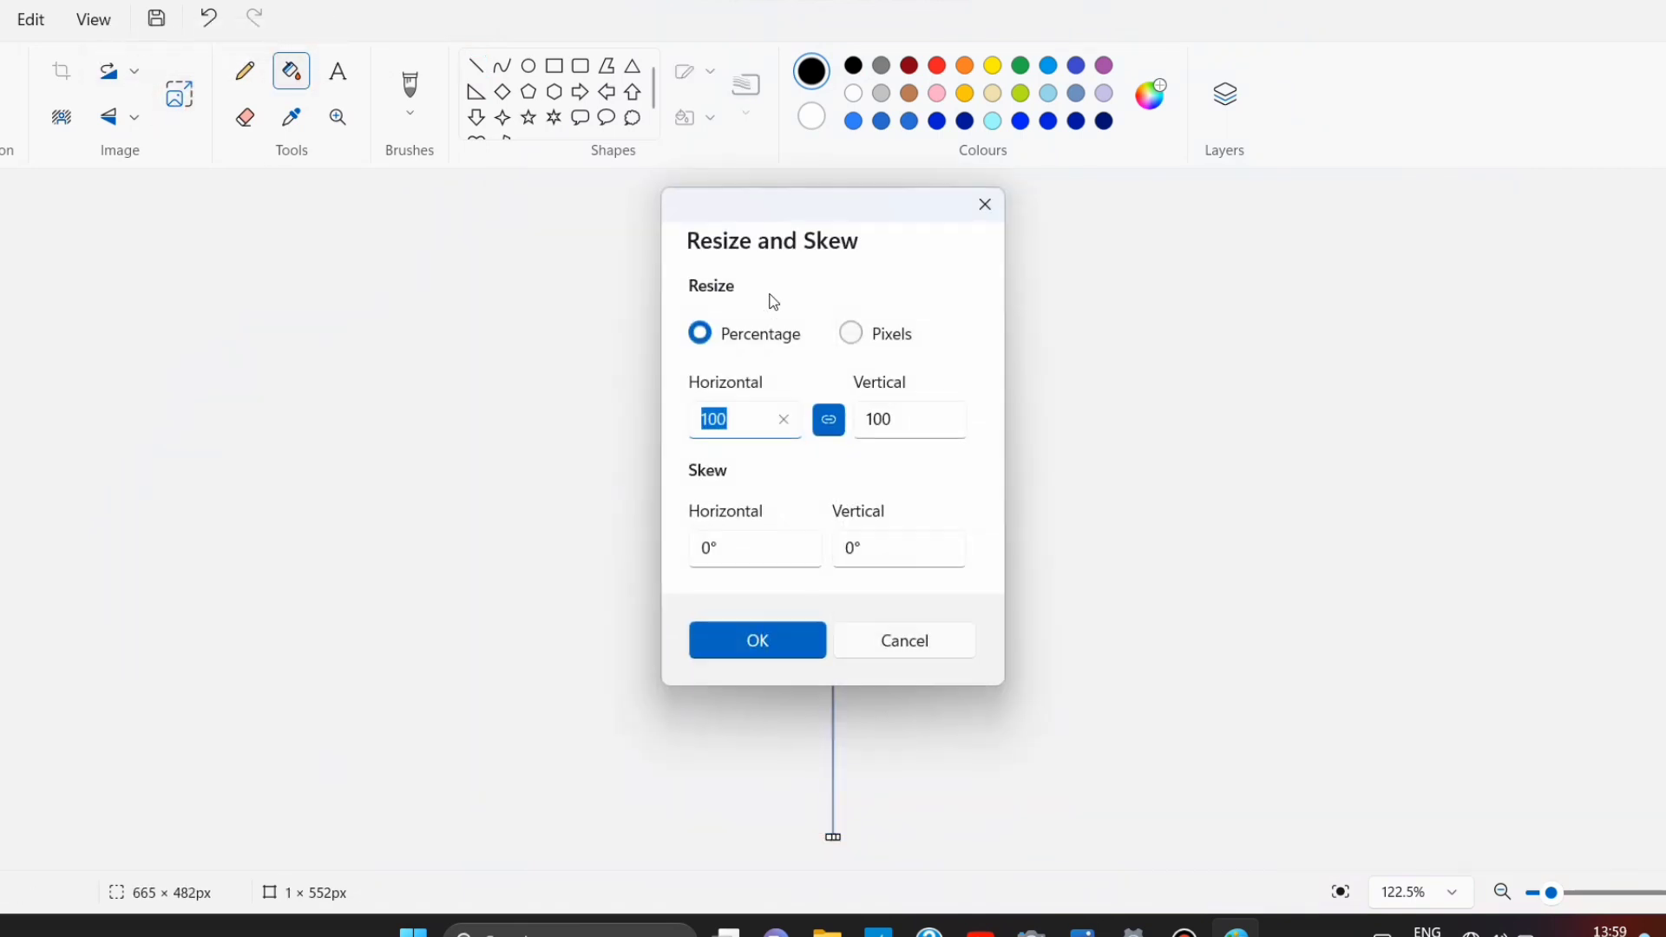
pyautogui.click(848, 332)
pyautogui.click(828, 419)
pyautogui.click(784, 420)
pyautogui.write('987')
pyautogui.press('Return')
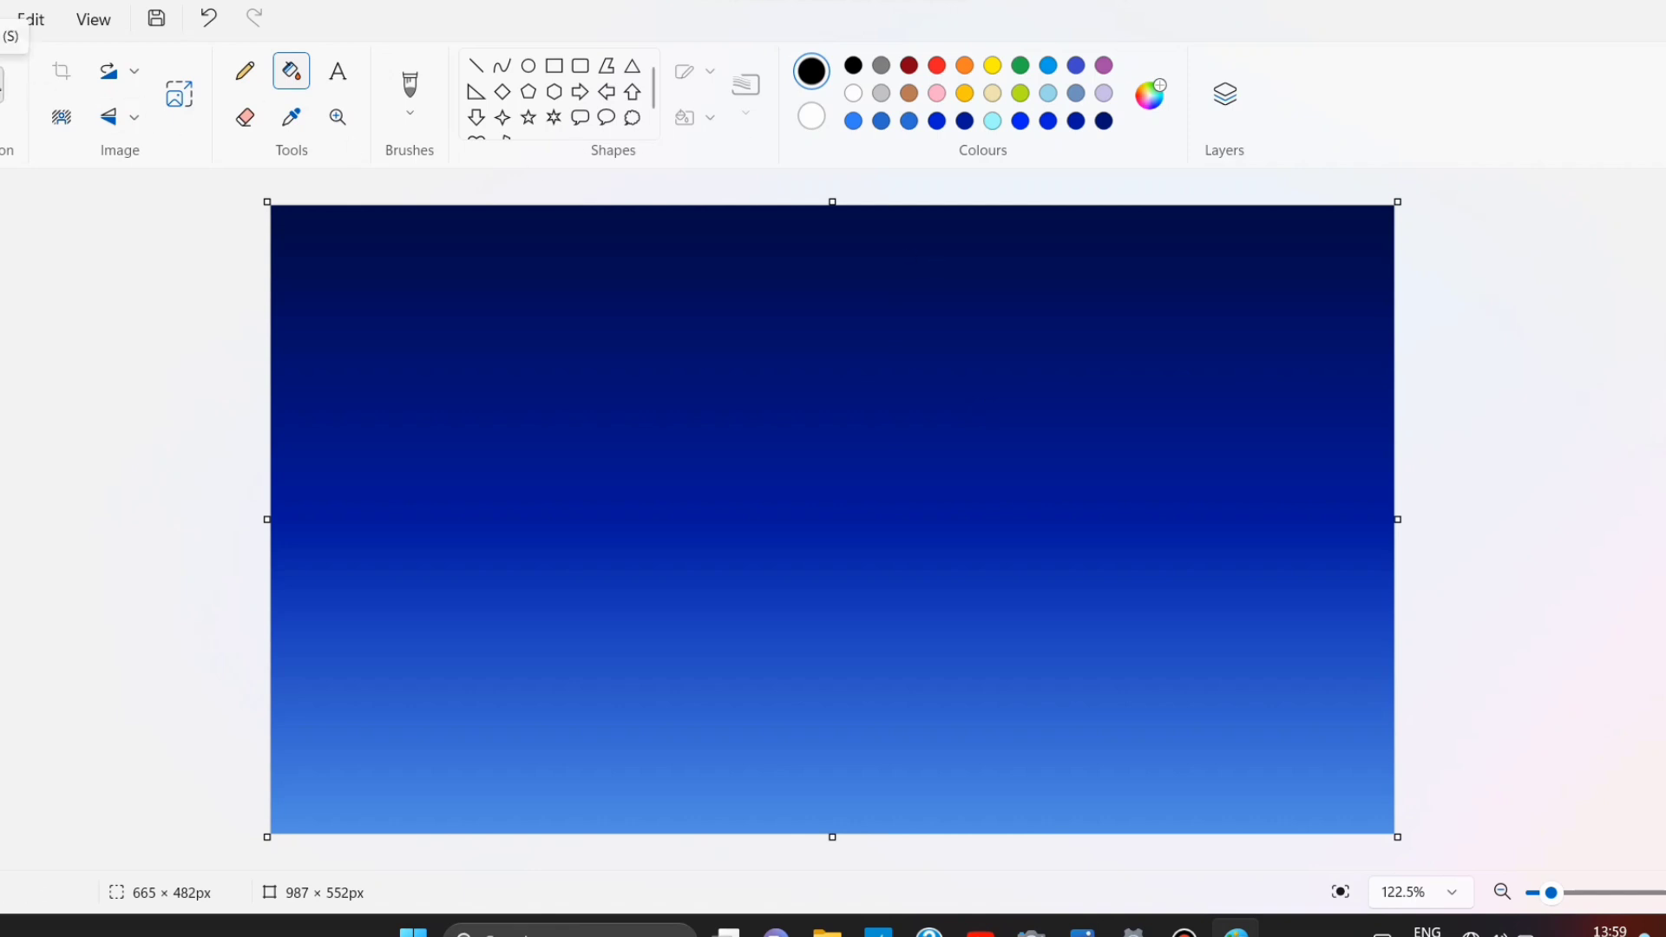
# Select the whole gradient and shrink its height to 366 px from the lower edge
pyautogui.click(5, 91)
pyautogui.click(26, 225)
pyautogui.moveTo(833, 834); pyautogui.dragTo(840, 622)
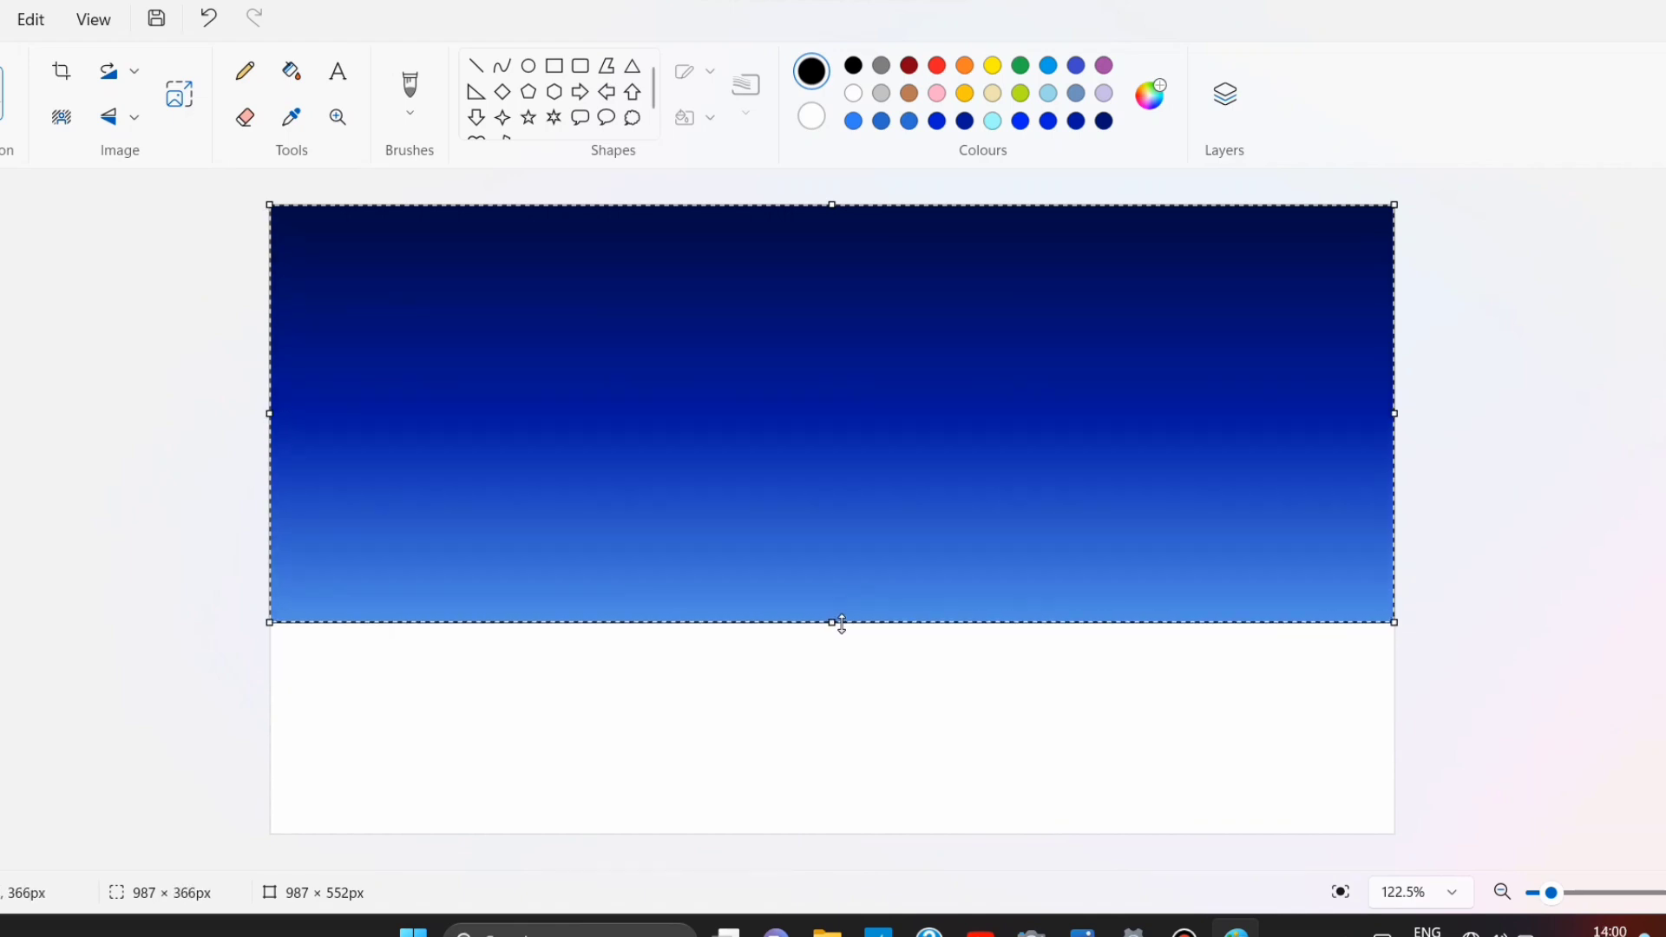
# Copy the shrunken gradient and paste a duplicate of it onto the canvas
pyautogui.rightClick(636, 464)
pyautogui.click(736, 57)
pyautogui.rightClick(643, 463)
pyautogui.click(706, 96)
# Try to place the pasted gradient as a reflection below the original, flipped vertically and squashed to 242 px tall
pyautogui.rightClick(732, 398)
pyautogui.moveTo(822, 761)
pyautogui.click(1124, 755)
pyautogui.moveTo(848, 478); pyautogui.dragTo(844, 649)
pyautogui.moveTo(849, 795); pyautogui.dragTo(810, 638)
pyautogui.moveTo(816, 488); pyautogui.dragTo(818, 737)
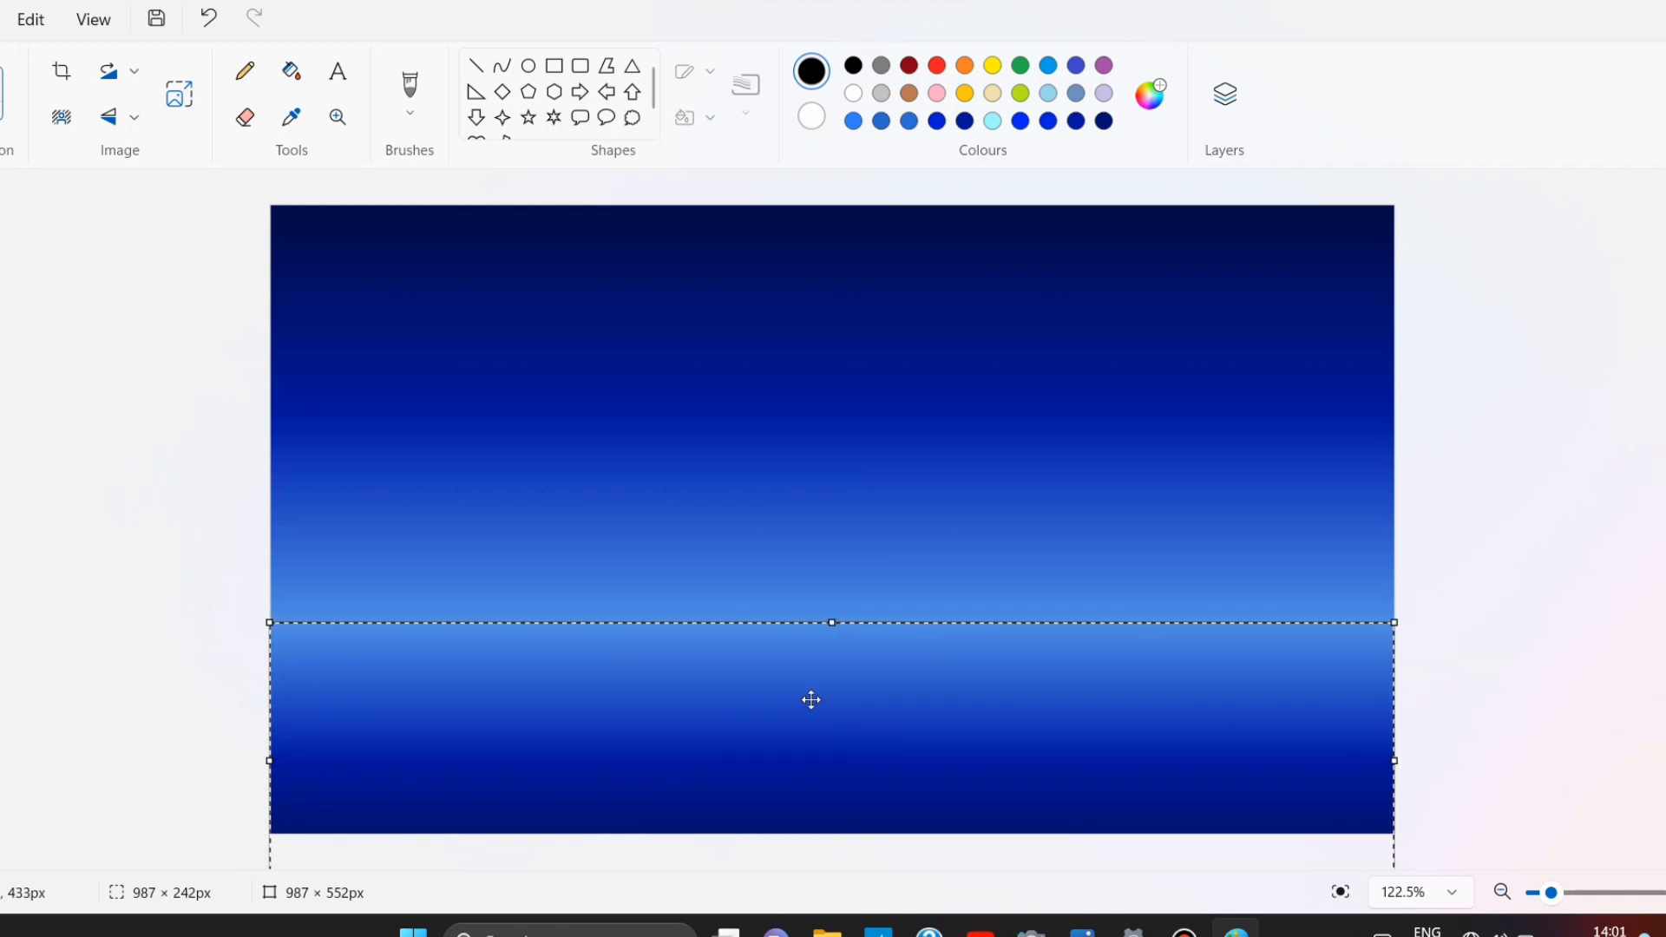
pyautogui.click(158, 608)
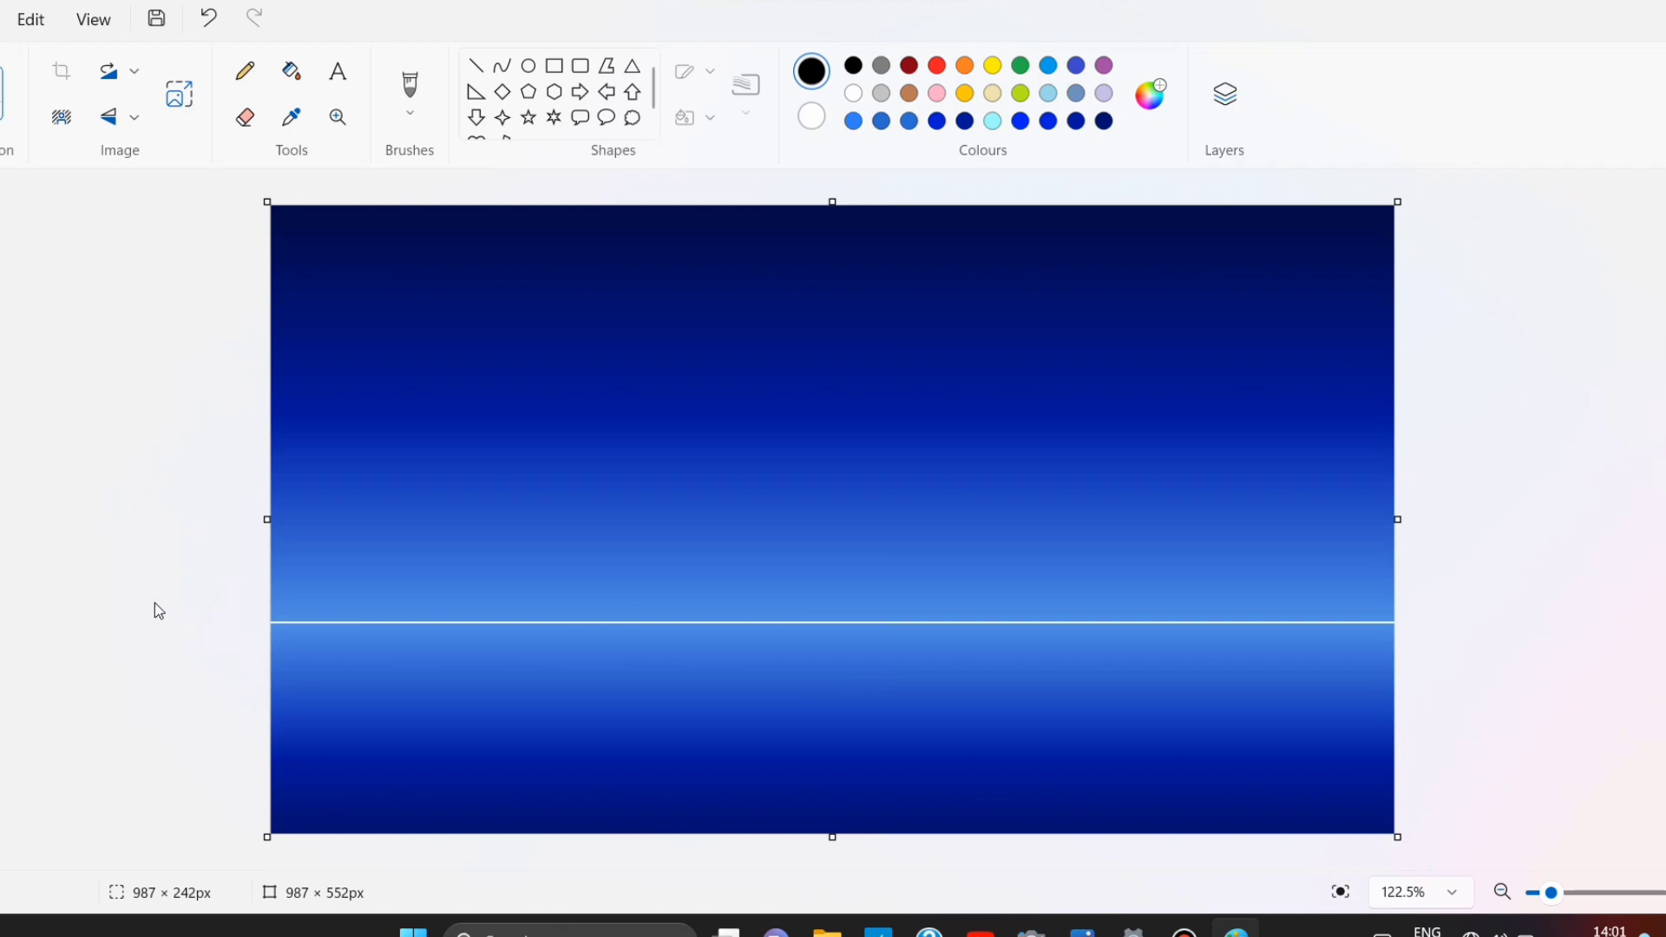
# Try to cover the white seam with a horizontal line in a blue sampled from just below it, and undo the line
pyautogui.click(292, 116)
pyautogui.click(503, 660)
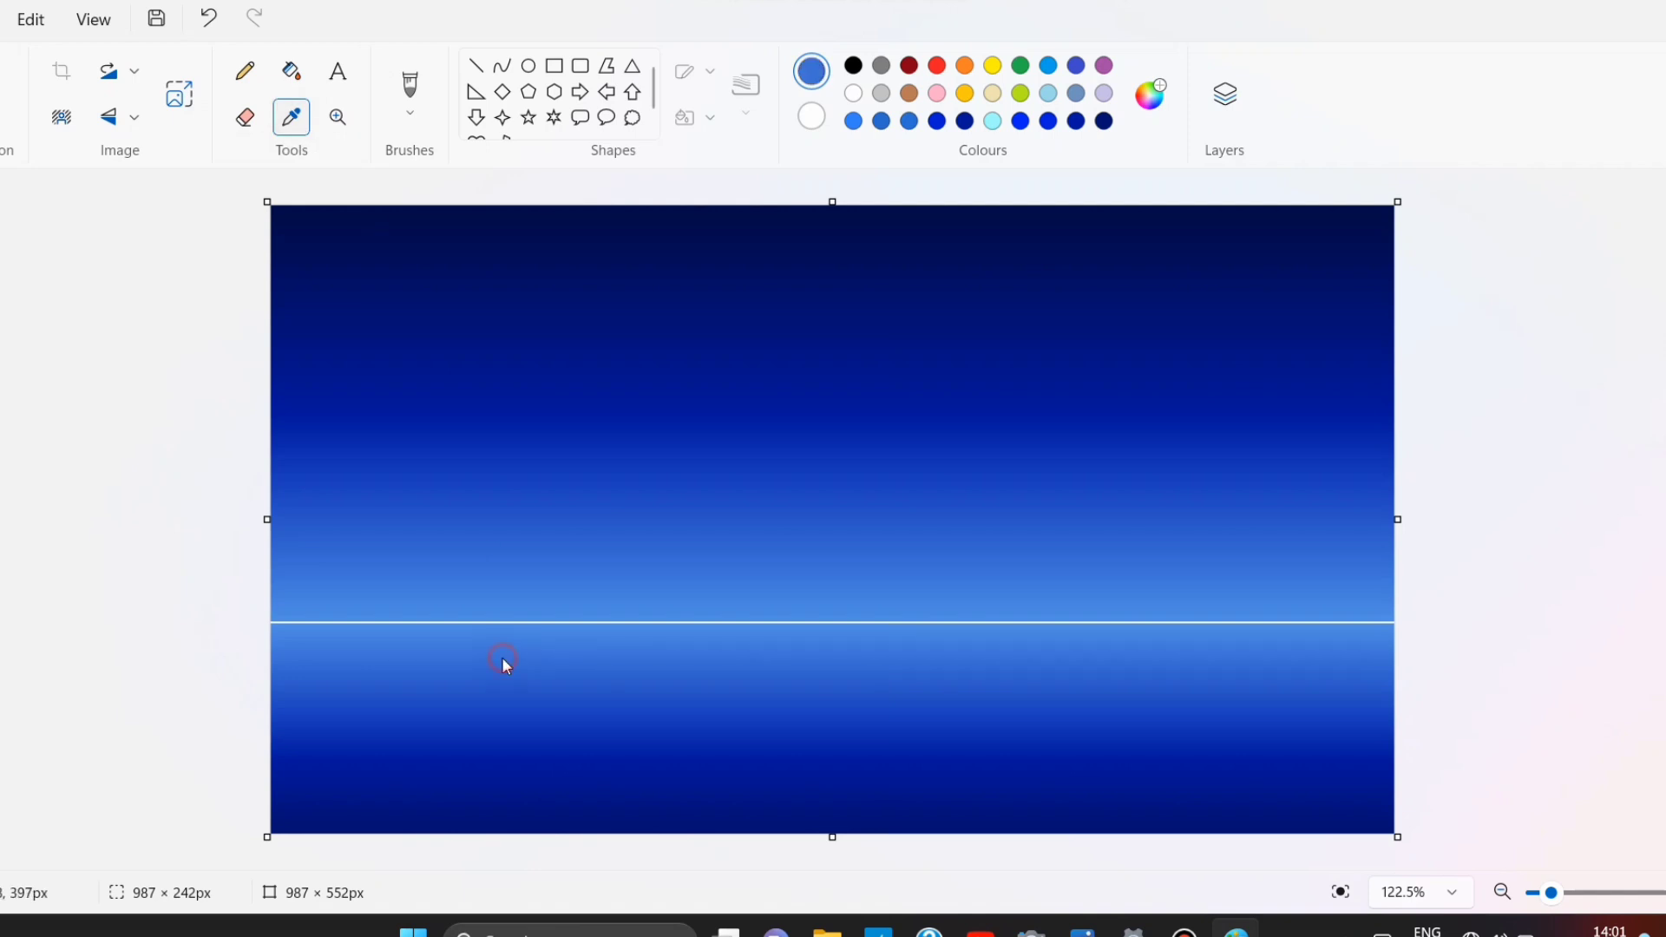
pyautogui.click(475, 65)
pyautogui.moveTo(280, 621)
pyautogui.mouseDown()
pyautogui.moveTo(1435, 622)
pyautogui.moveTo(256, 617)
pyautogui.mouseUp()
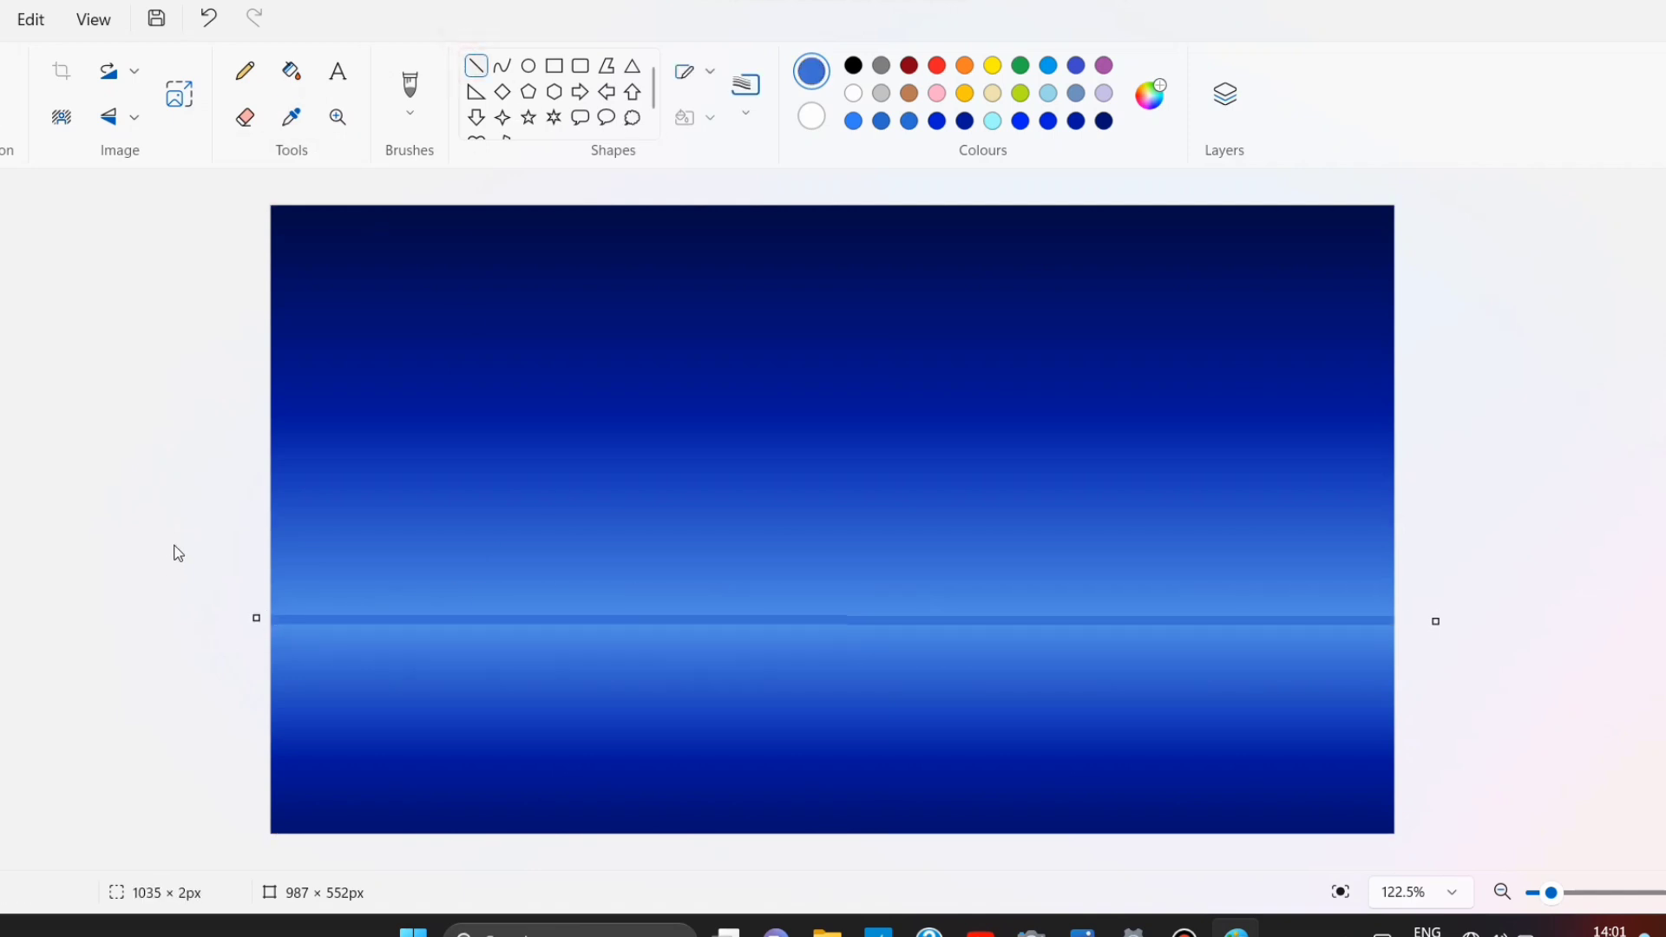
pyautogui.click(212, 34)
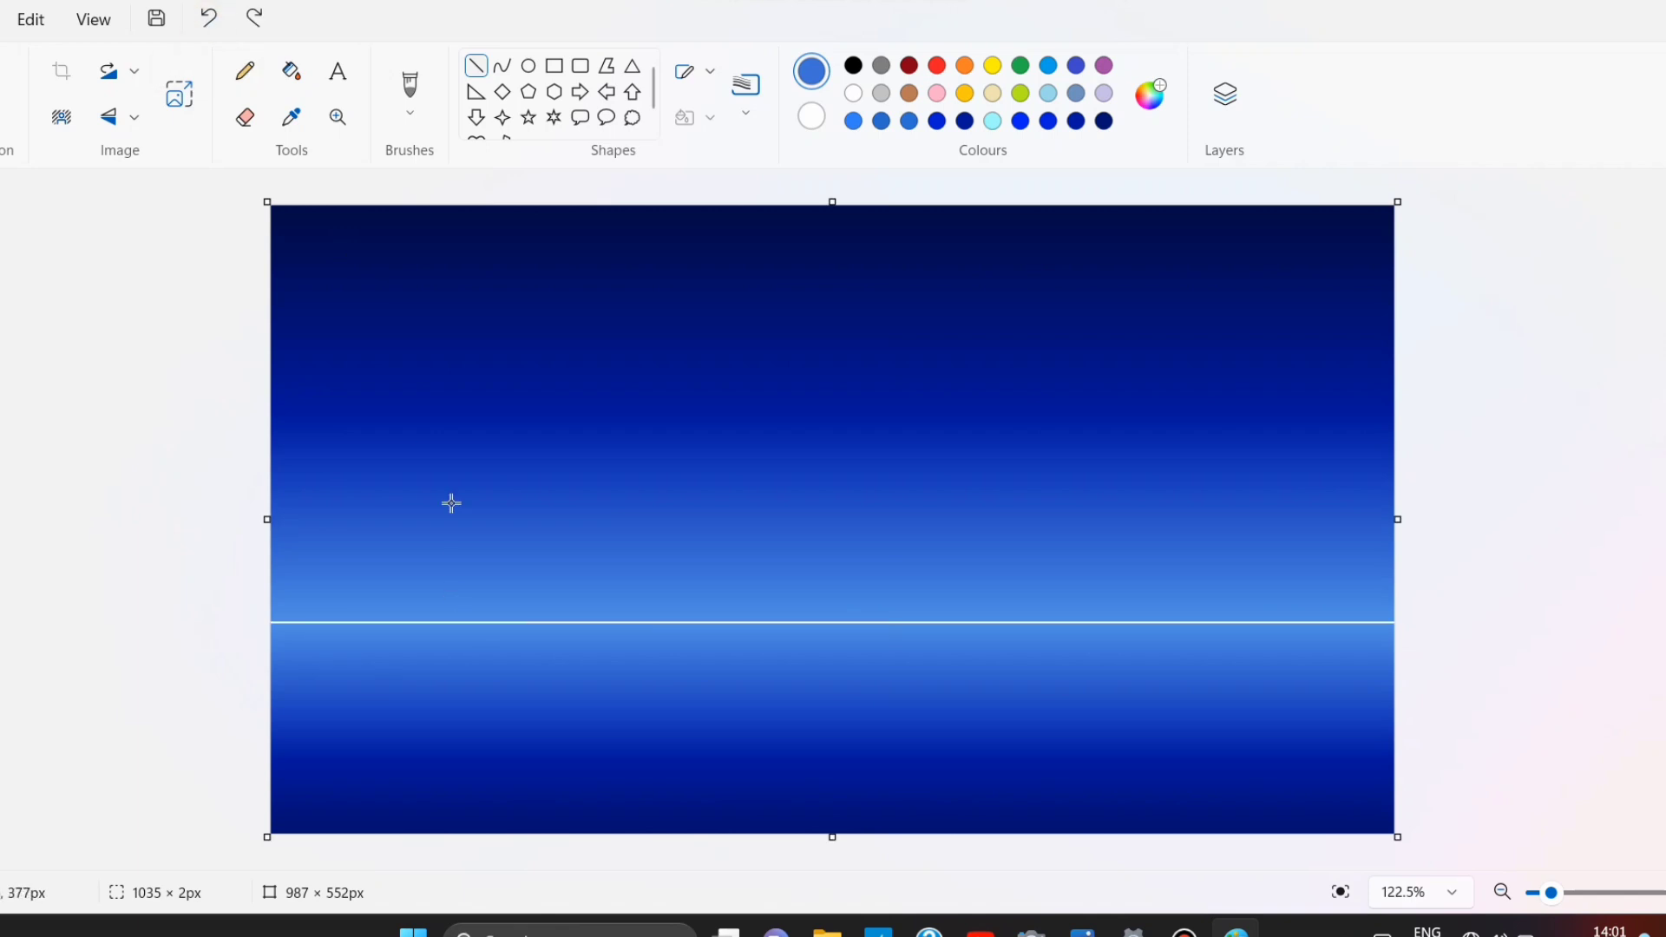
# Sample another blue from below the seam and undo the placement of the reflection
pyautogui.click(291, 116)
pyautogui.click(582, 655)
pyautogui.click(213, 24)
# Paste the copied gradient again and flip it vertically
pyautogui.rightClick(477, 659)
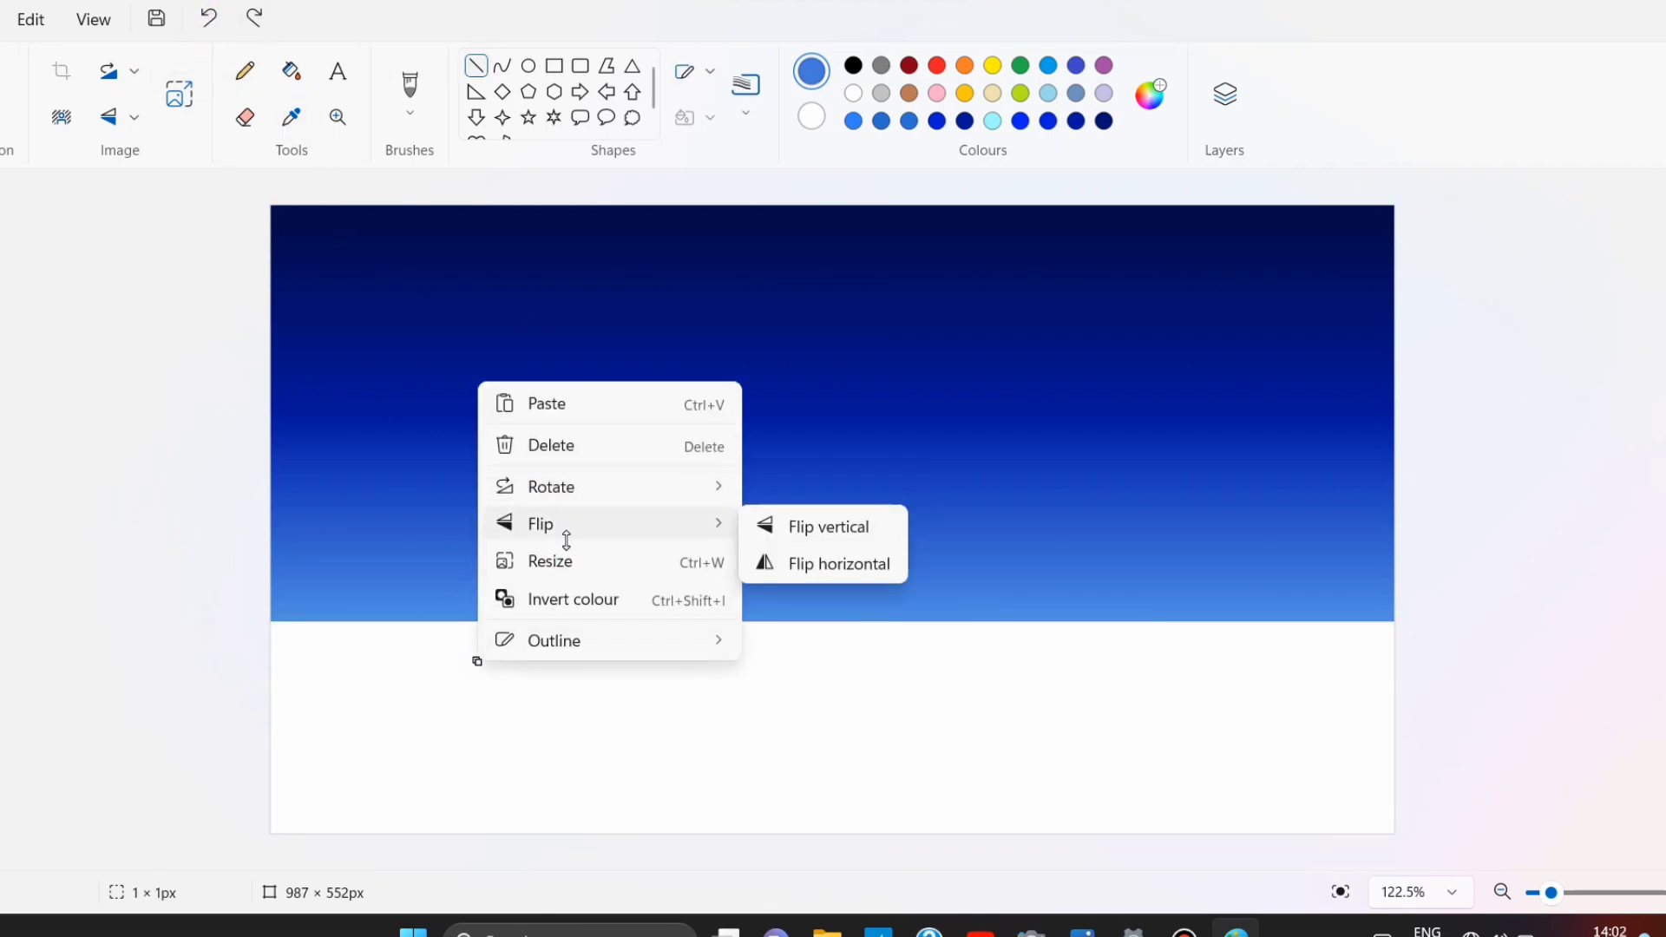
pyautogui.click(568, 404)
pyautogui.rightClick(659, 473)
pyautogui.moveTo(780, 387)
pyautogui.click(993, 387)
# Squash the flipped gradient to 224 px tall, fit it flush below the original, and widen it to 993 px to cover both edges
pyautogui.moveTo(864, 390); pyautogui.dragTo(863, 515)
pyautogui.moveTo(832, 726); pyautogui.dragTo(830, 564)
pyautogui.moveTo(866, 444); pyautogui.dragTo(870, 755)
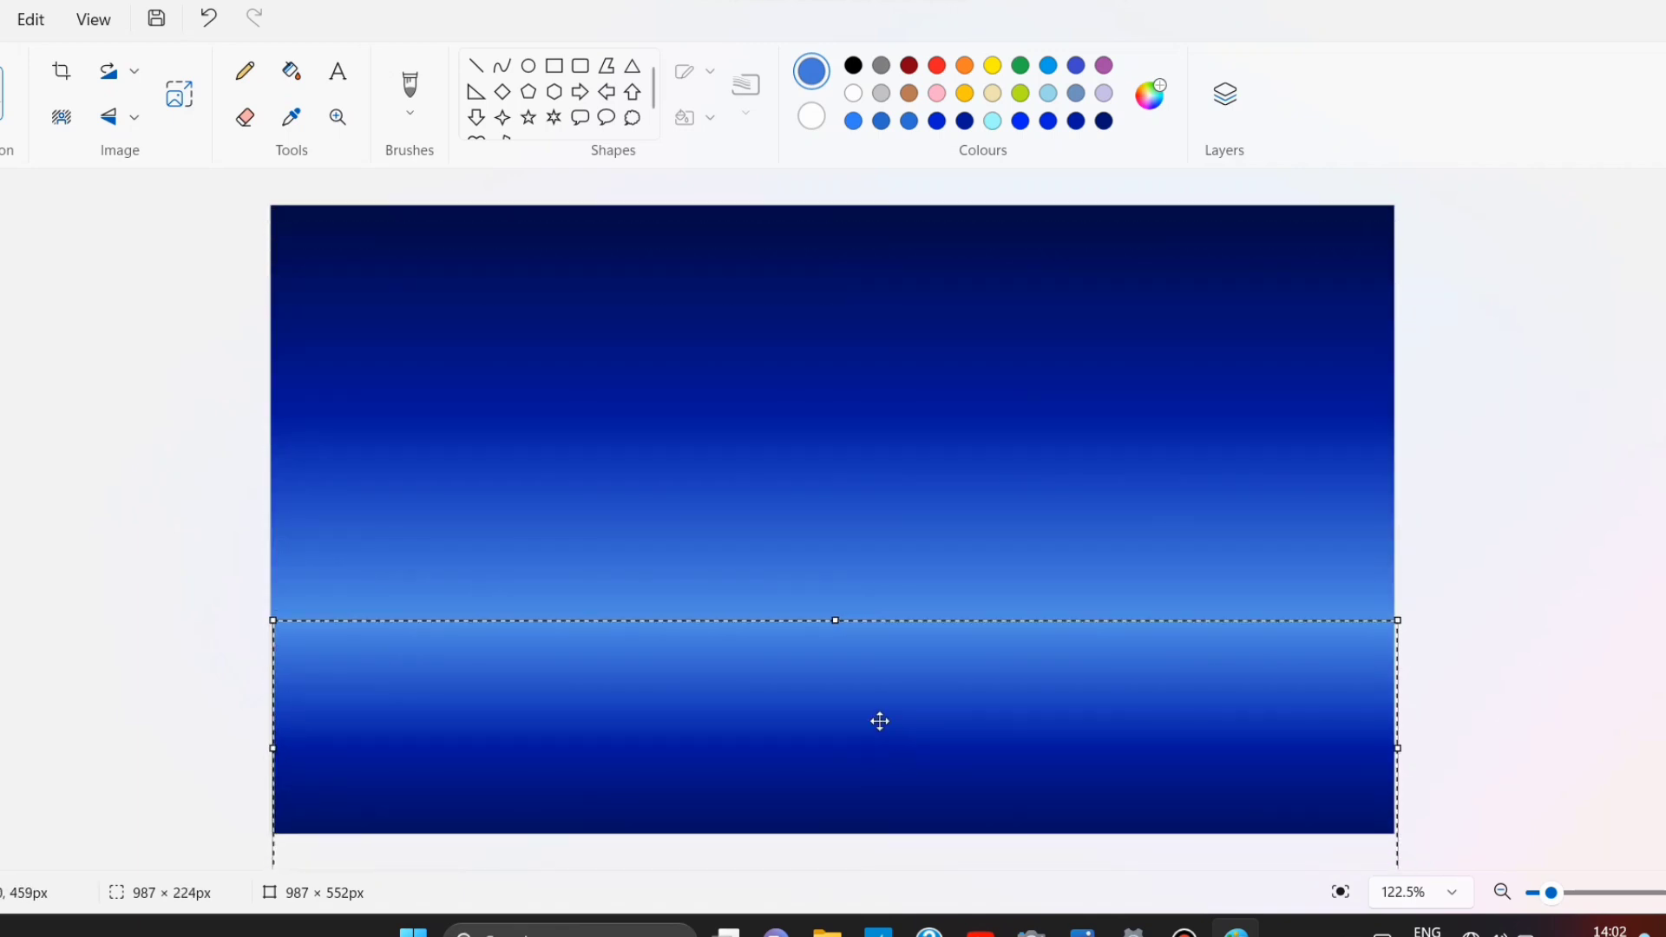
pyautogui.moveTo(848, 699); pyautogui.dragTo(848, 688)
pyautogui.moveTo(270, 748); pyautogui.dragTo(267, 746)
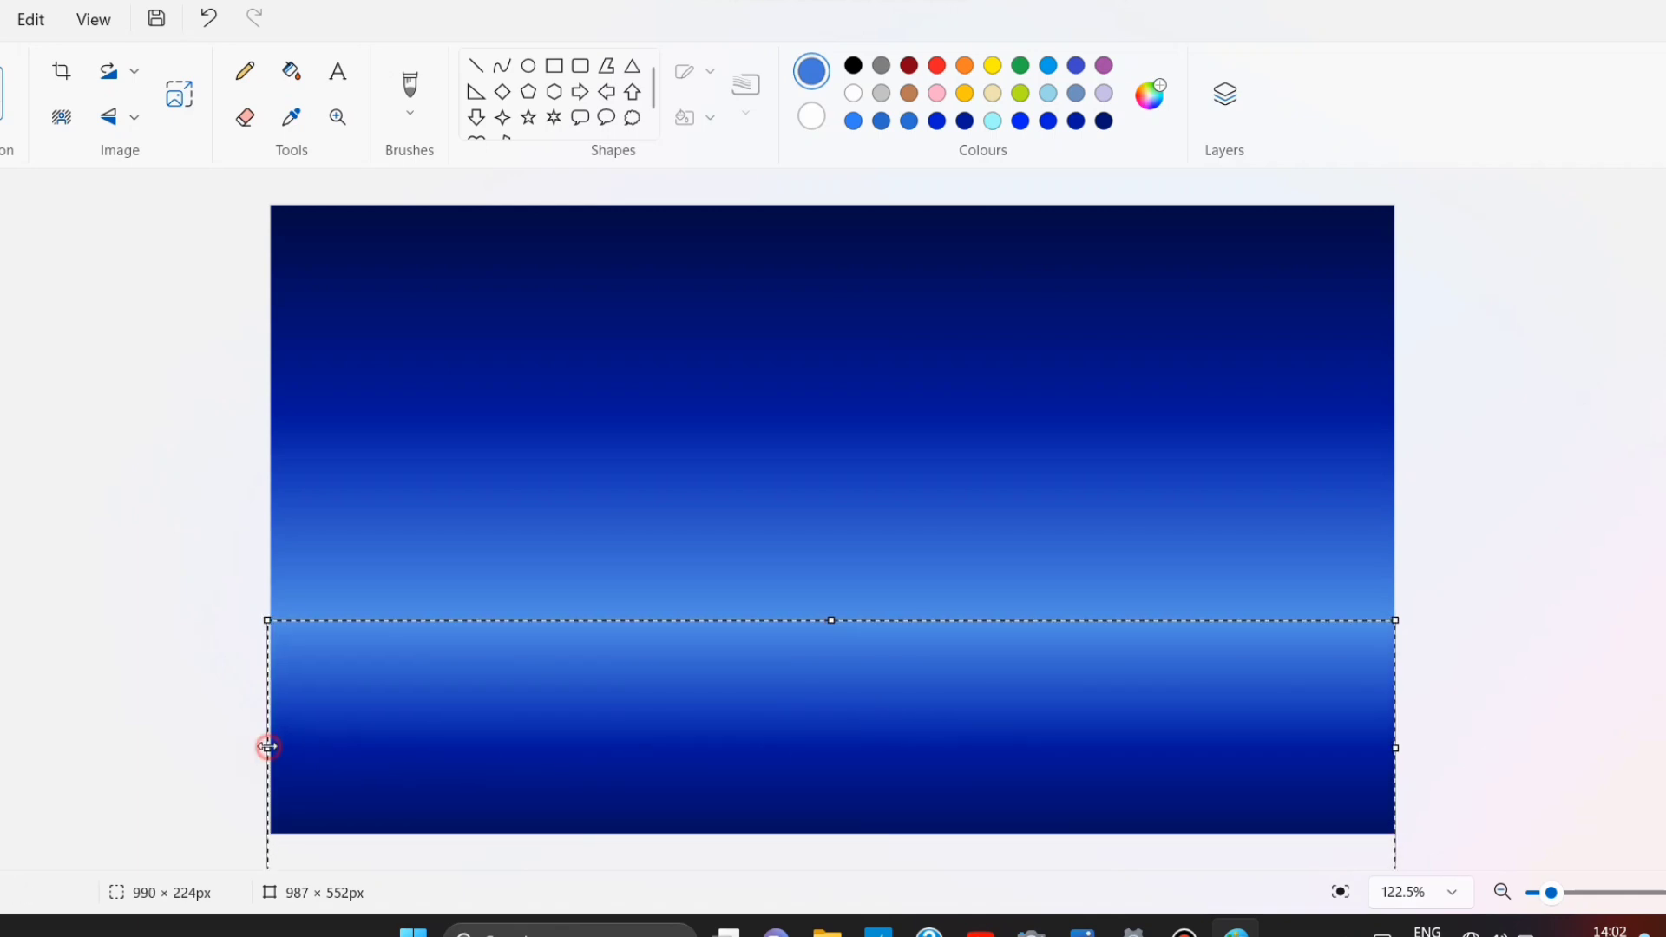
pyautogui.moveTo(1397, 746); pyautogui.dragTo(1399, 747)
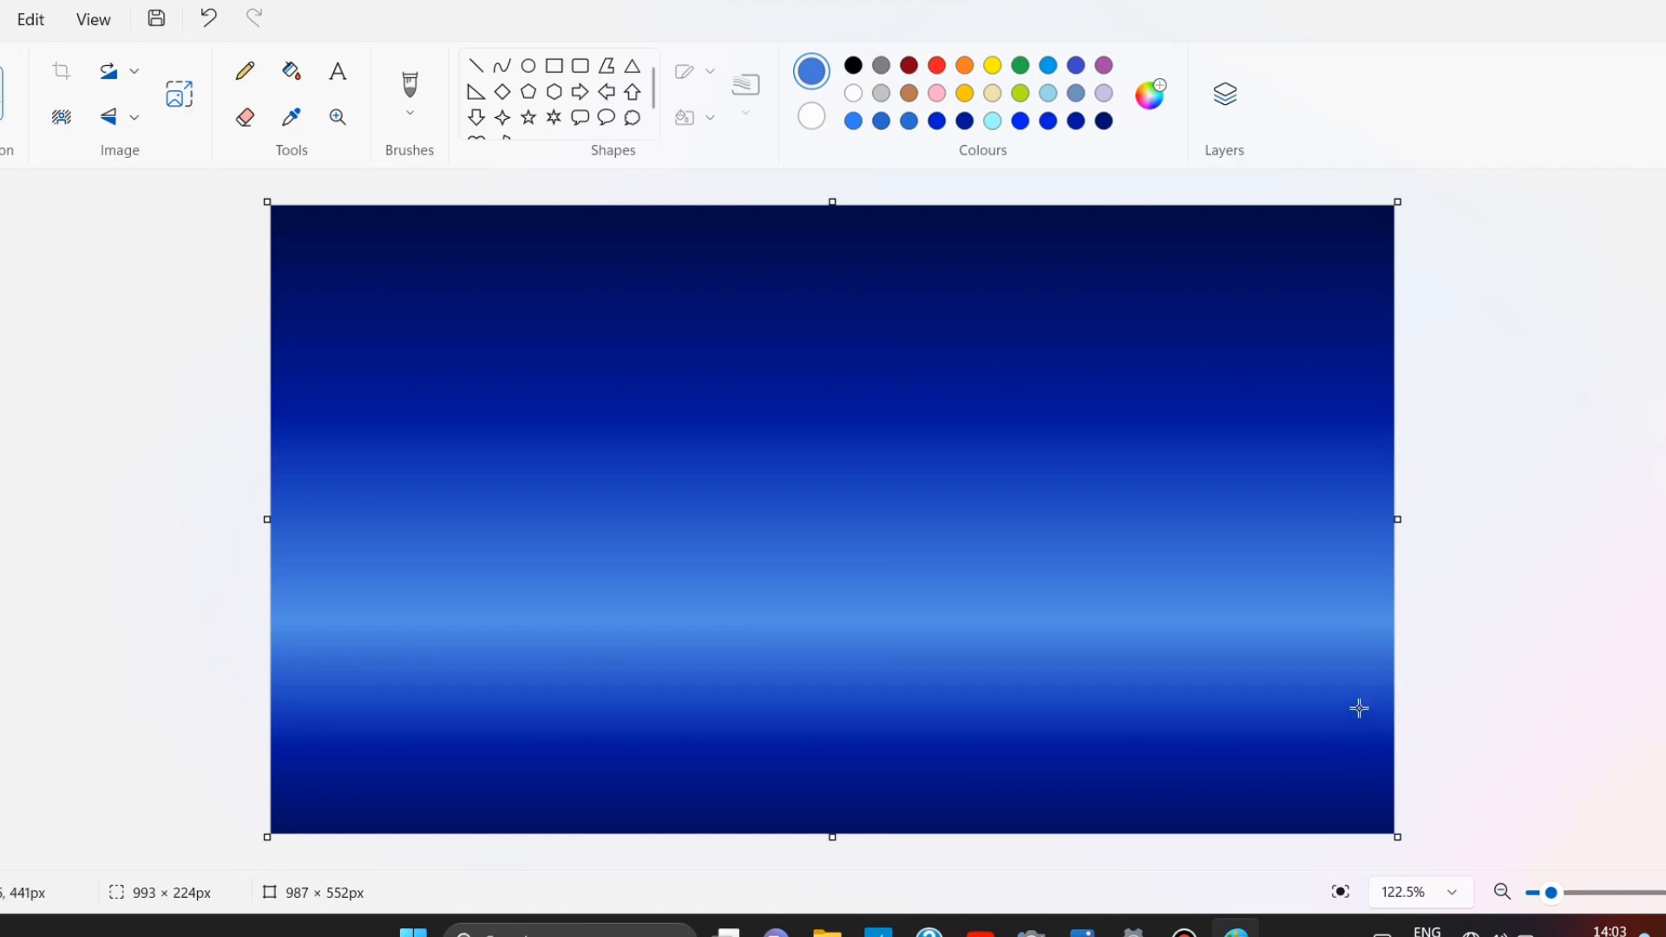
# Draw a circle with white outline and white fill near the middle of the horizon as the moon
pyautogui.click(853, 93)
pyautogui.click(528, 66)
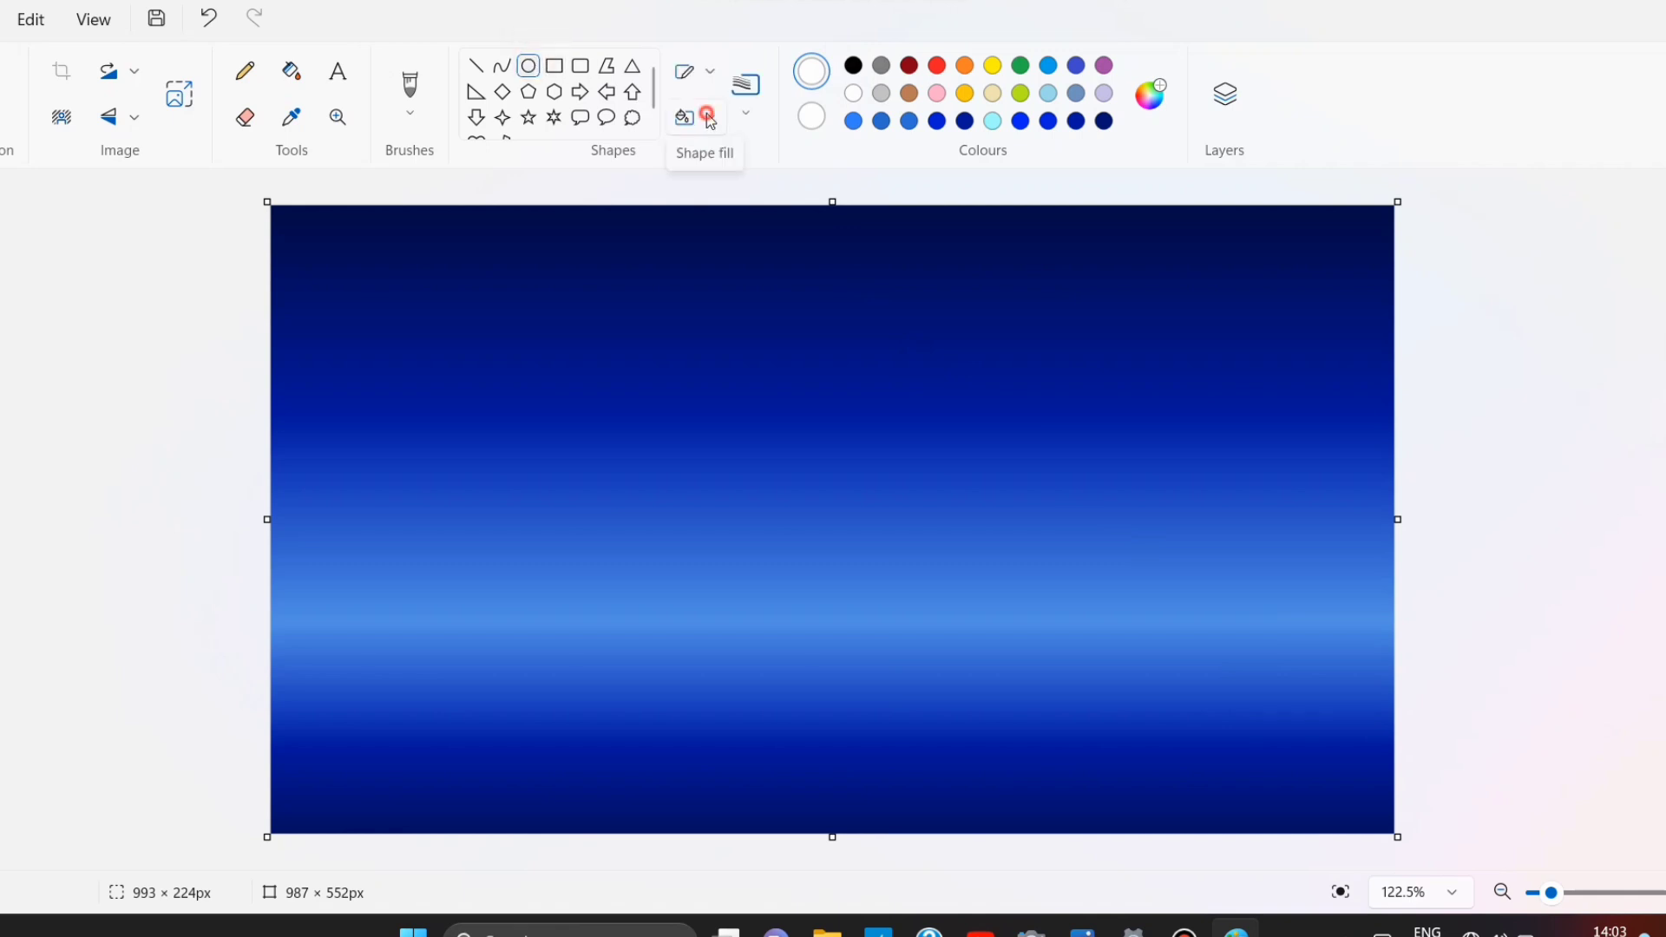
pyautogui.click(706, 116)
pyautogui.click(685, 248)
pyautogui.scroll(2, 1383, 731)
pyautogui.scroll(-2, 901, 573)
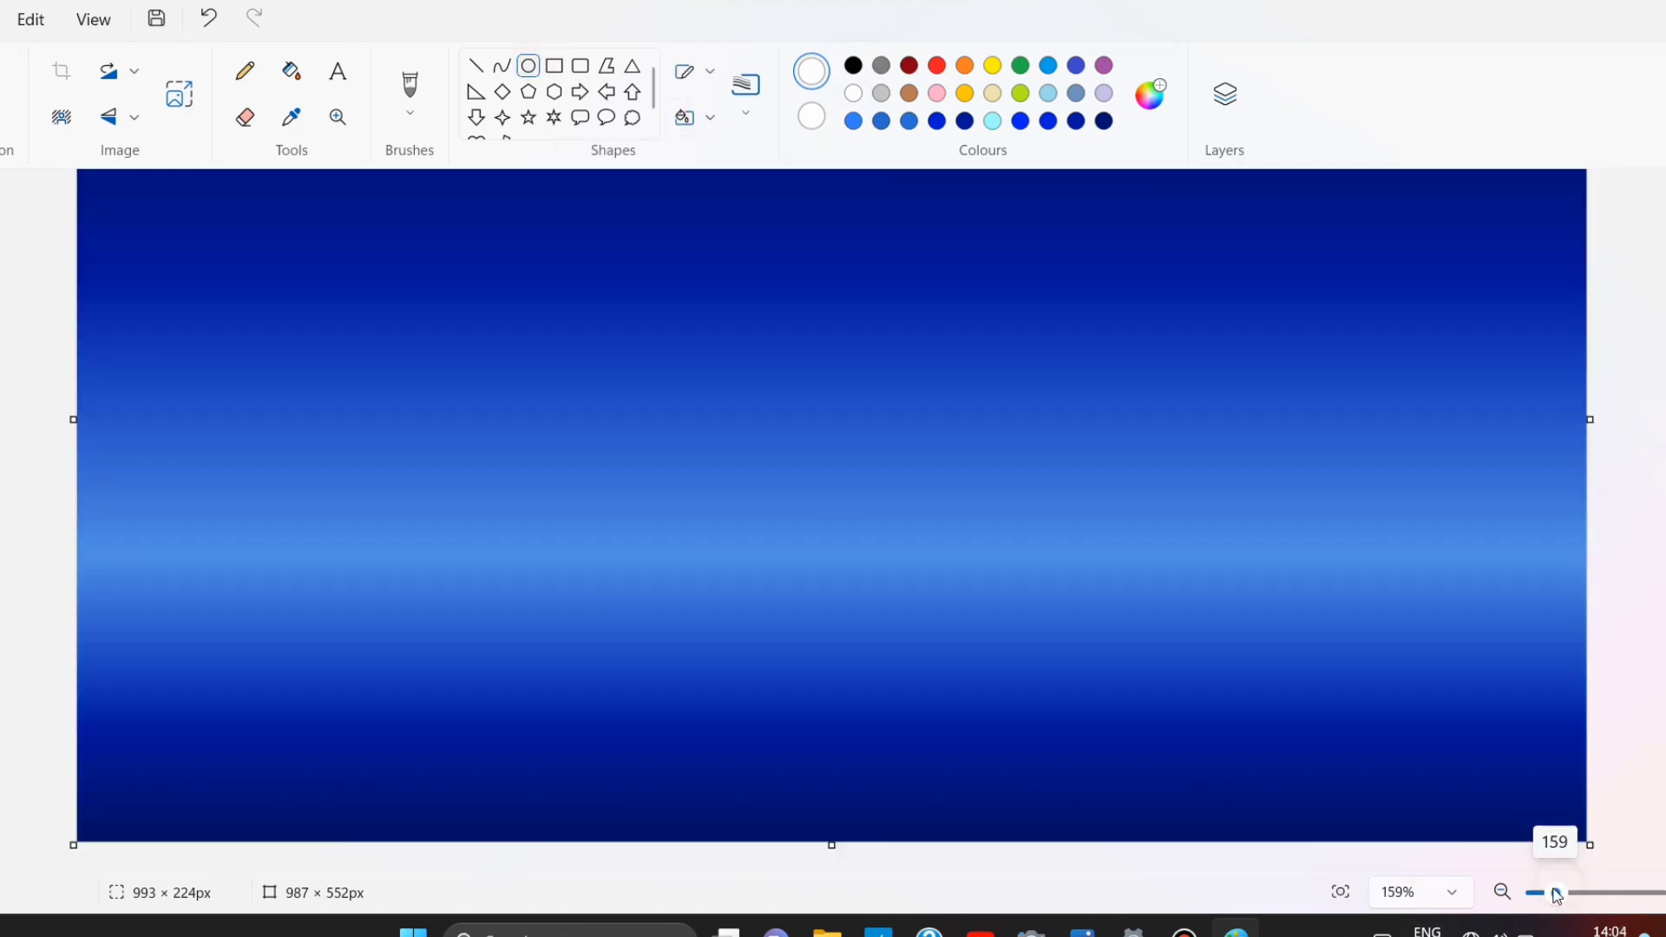
pyautogui.moveTo(705, 471); pyautogui.dragTo(873, 621)
# Adjust the white circle to about 109 × 111 px and position it so its lower part overlaps the horizon
pyautogui.moveTo(824, 569); pyautogui.dragTo(819, 564)
pyautogui.moveTo(869, 620); pyautogui.dragTo(866, 631)
pyautogui.moveTo(813, 594); pyautogui.dragTo(840, 580)
pyautogui.keyDown('ctrl'); pyautogui.scroll(-2, 1145, 716); pyautogui.keyUp('ctrl')
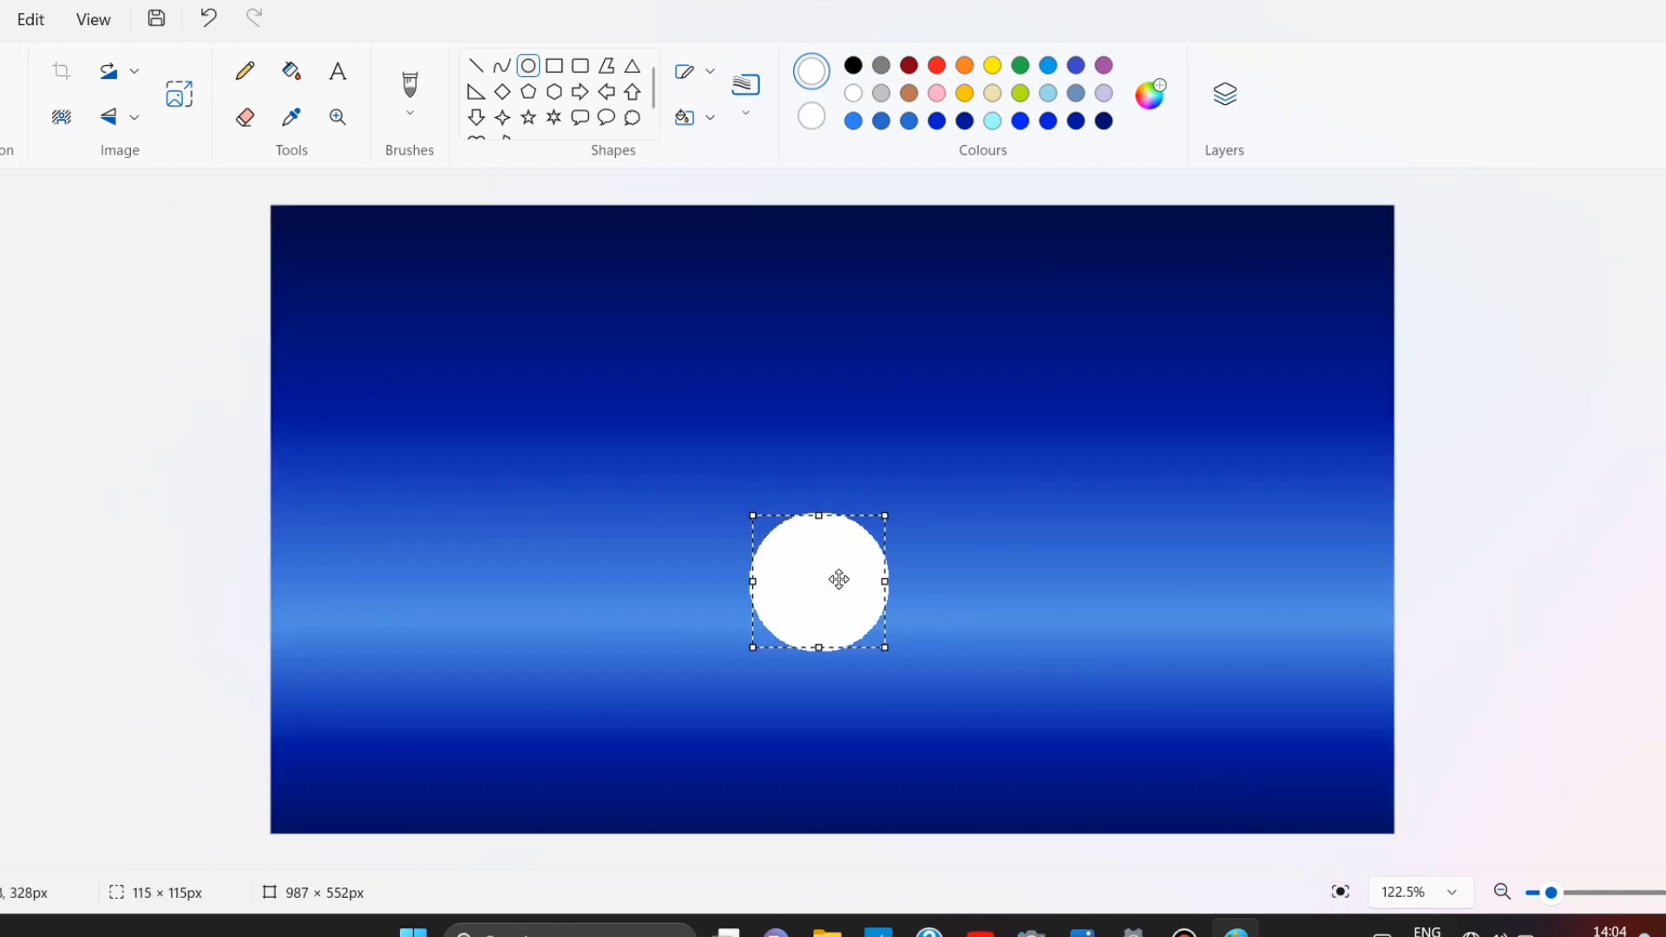
pyautogui.moveTo(886, 643); pyautogui.dragTo(884, 654)
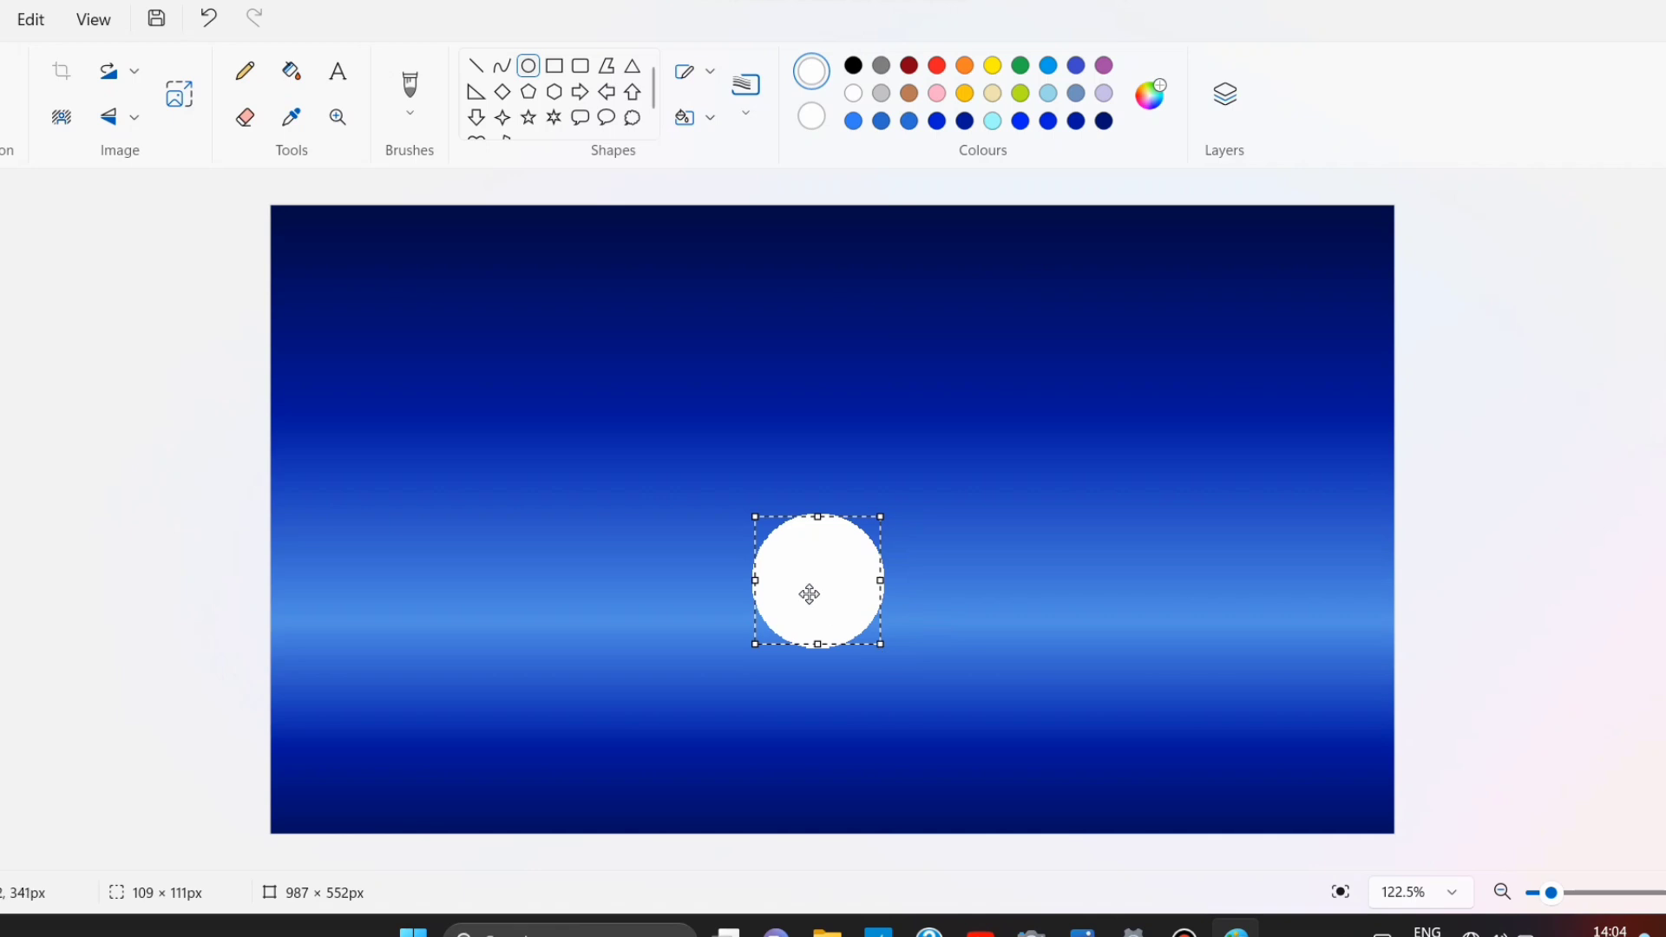
pyautogui.click(1065, 589)
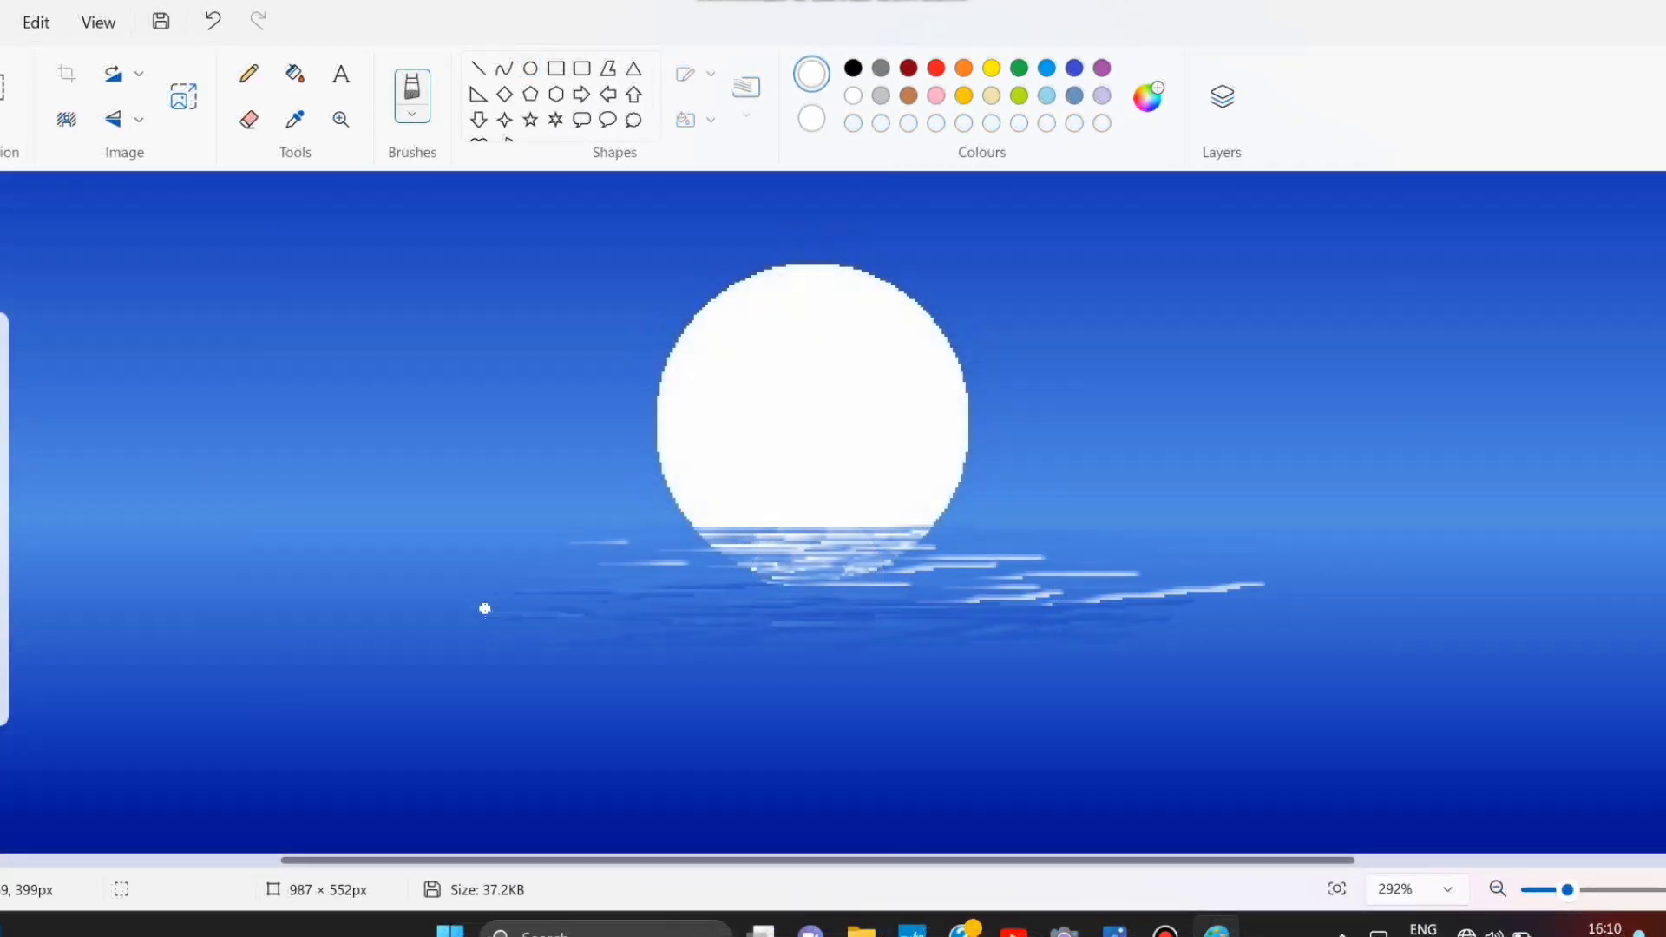
# Brush white ripple strokes across the water below the moon and blend in strokes of light blue sampled from the horizon
pyautogui.moveTo(484, 607)
pyautogui.mouseDown()
pyautogui.moveTo(868, 576)
pyautogui.moveTo(695, 543)
pyautogui.moveTo(591, 547)
pyautogui.moveTo(899, 601)
pyautogui.moveTo(763, 621)
pyautogui.moveTo(1193, 592)
pyautogui.mouseUp()
pyautogui.moveTo(476, 550)
pyautogui.mouseDown()
pyautogui.moveTo(457, 573)
pyautogui.moveTo(997, 558)
pyautogui.moveTo(1154, 580)
pyautogui.moveTo(607, 520)
pyautogui.moveTo(904, 529)
pyautogui.moveTo(681, 529)
pyautogui.moveTo(751, 562)
pyautogui.moveTo(871, 578)
pyautogui.mouseUp()
pyautogui.click(295, 120)
pyautogui.click(408, 520)
pyautogui.moveTo(434, 531)
pyautogui.mouseDown()
pyautogui.moveTo(459, 586)
pyautogui.moveTo(796, 564)
pyautogui.mouseUp()
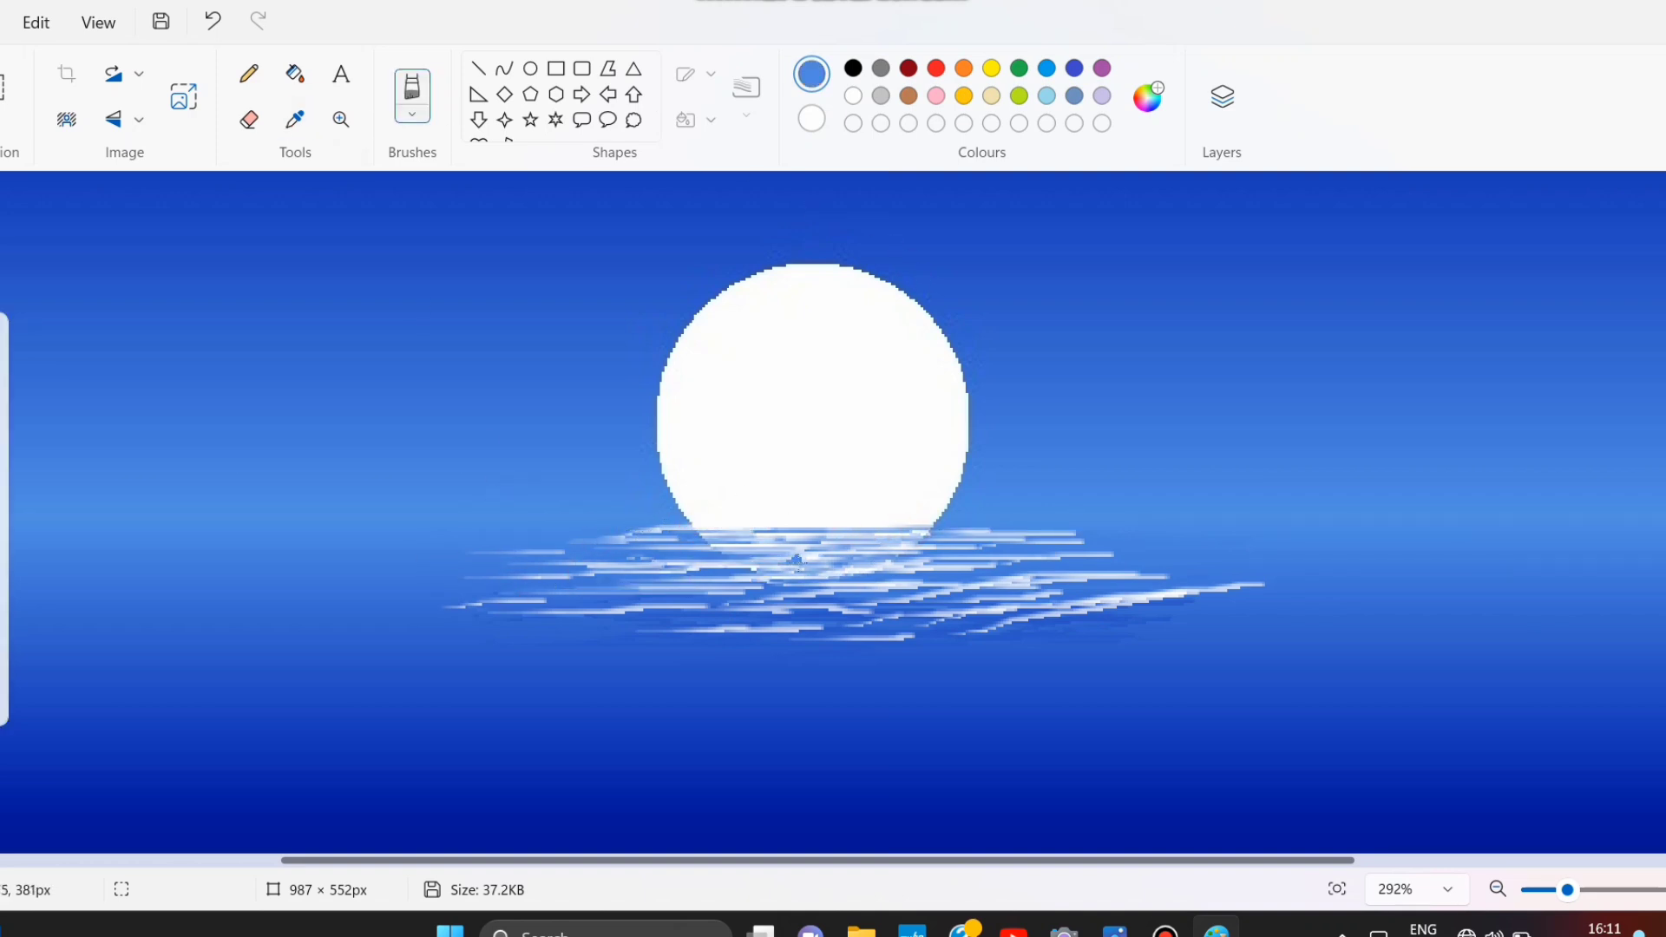
pyautogui.moveTo(969, 577)
pyautogui.mouseDown()
pyautogui.moveTo(659, 571)
pyautogui.moveTo(986, 583)
pyautogui.mouseUp()
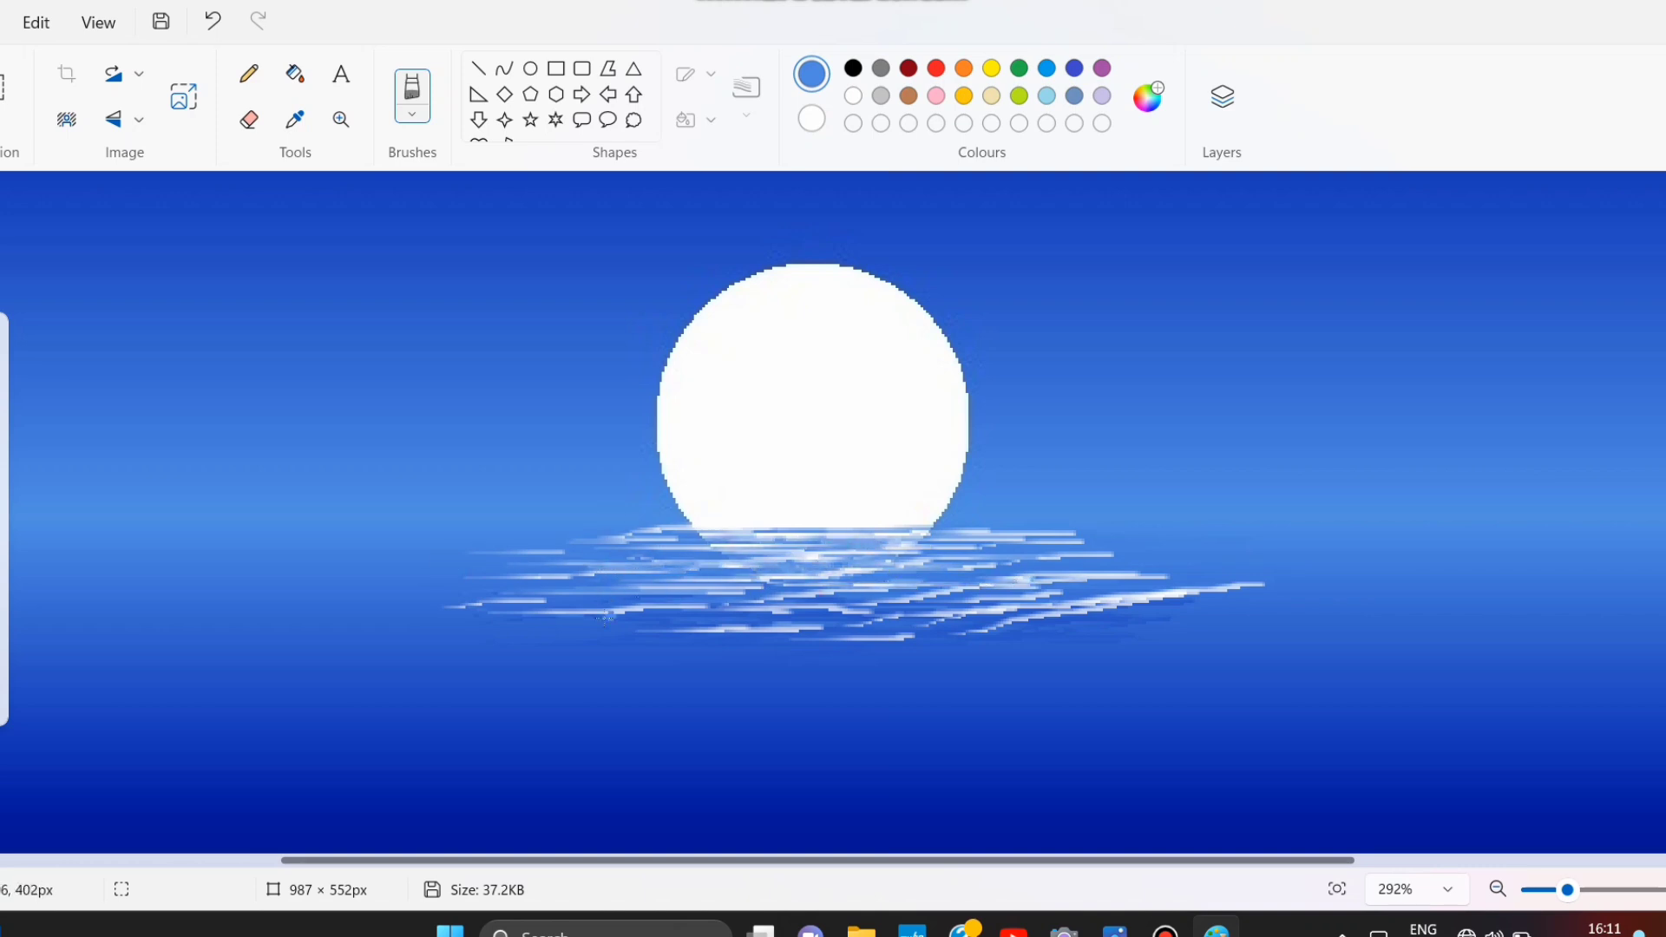
pyautogui.moveTo(481, 598)
pyautogui.mouseDown()
pyautogui.moveTo(954, 642)
pyautogui.moveTo(1207, 588)
pyautogui.mouseUp()
pyautogui.moveTo(998, 639); pyautogui.dragTo(1067, 621)
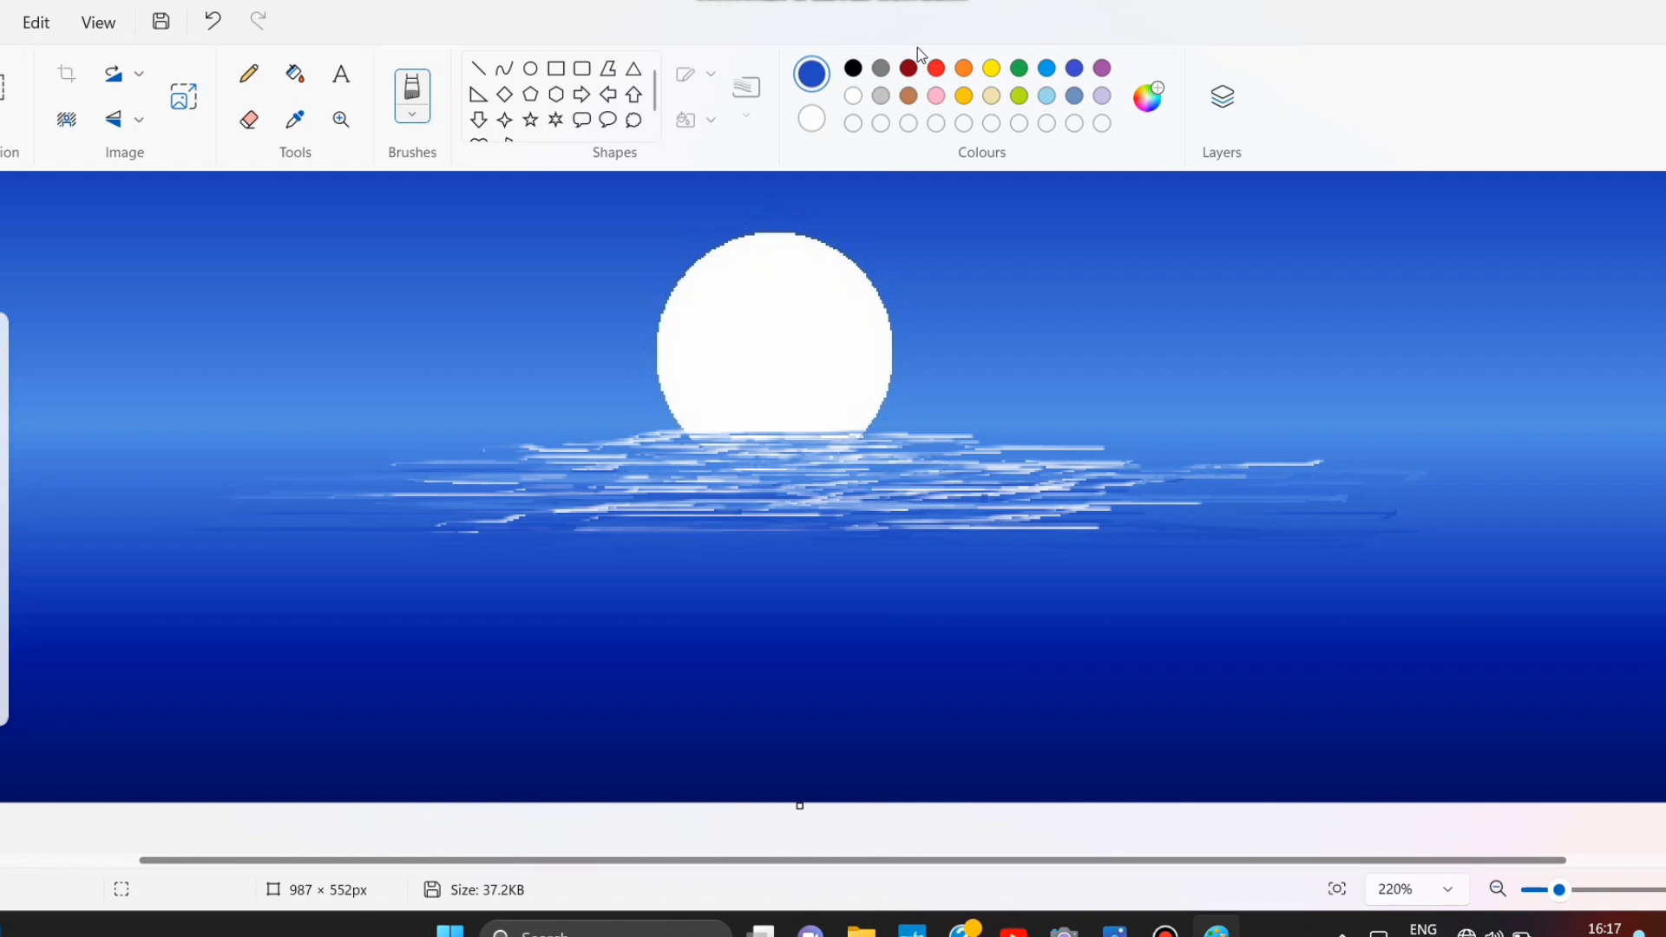
# Draw a light grey horizontal line about 122 px long among the ripples and move it slightly up below the moon
pyautogui.click(478, 67)
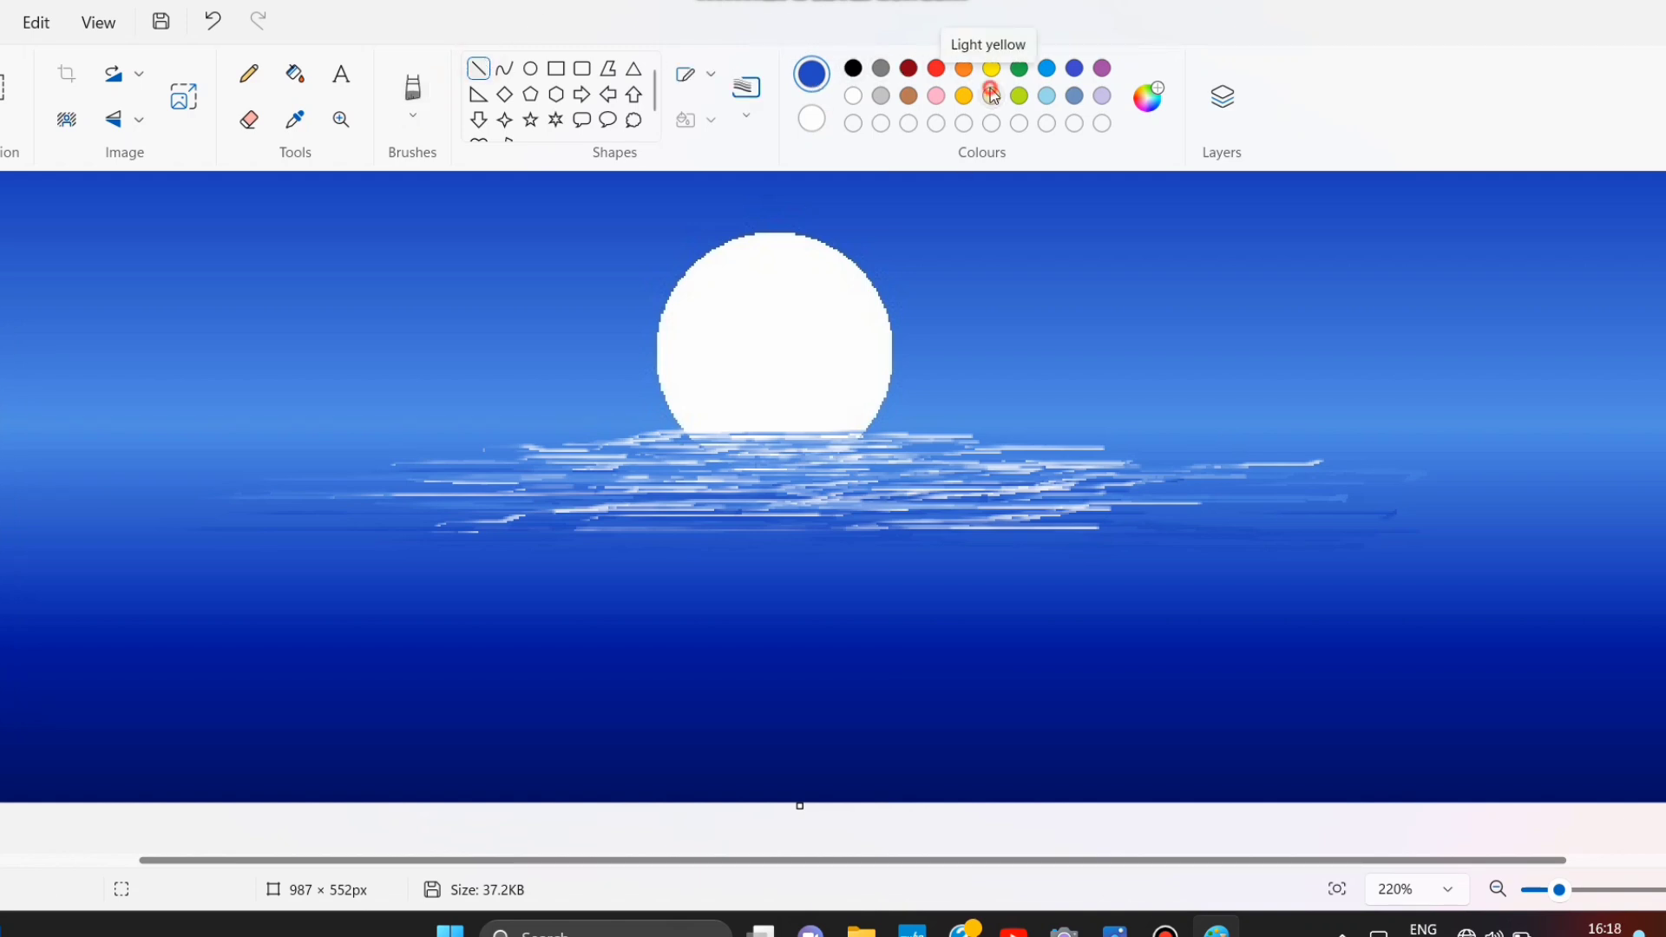
pyautogui.click(883, 96)
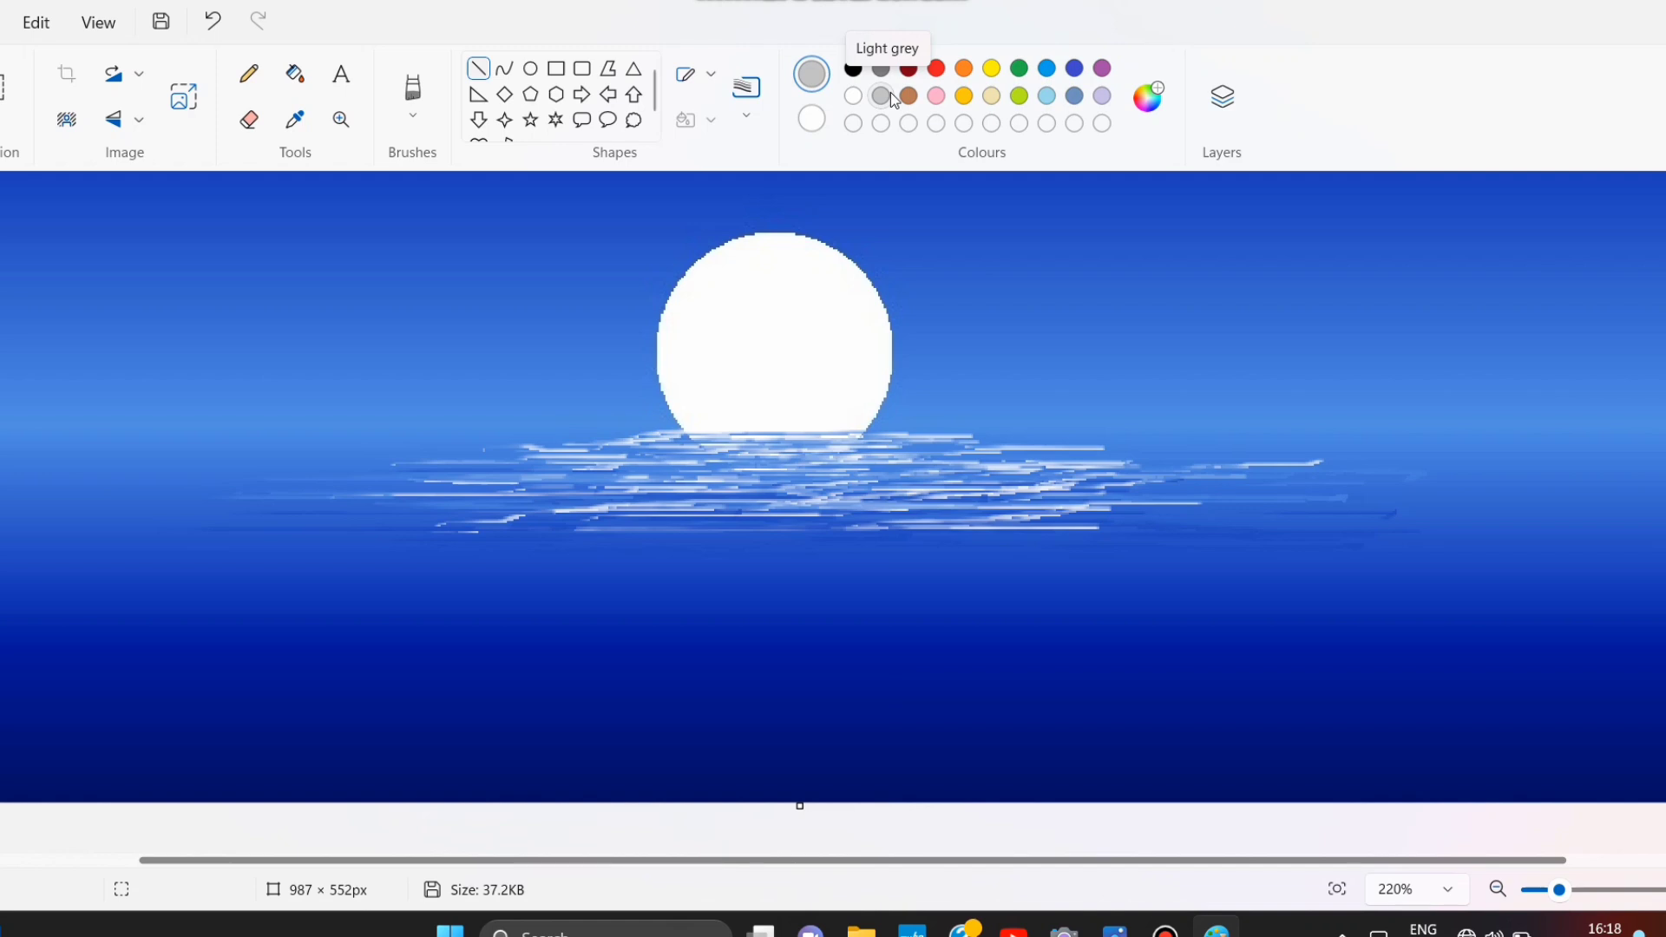
pyautogui.moveTo(638, 517); pyautogui.dragTo(887, 517)
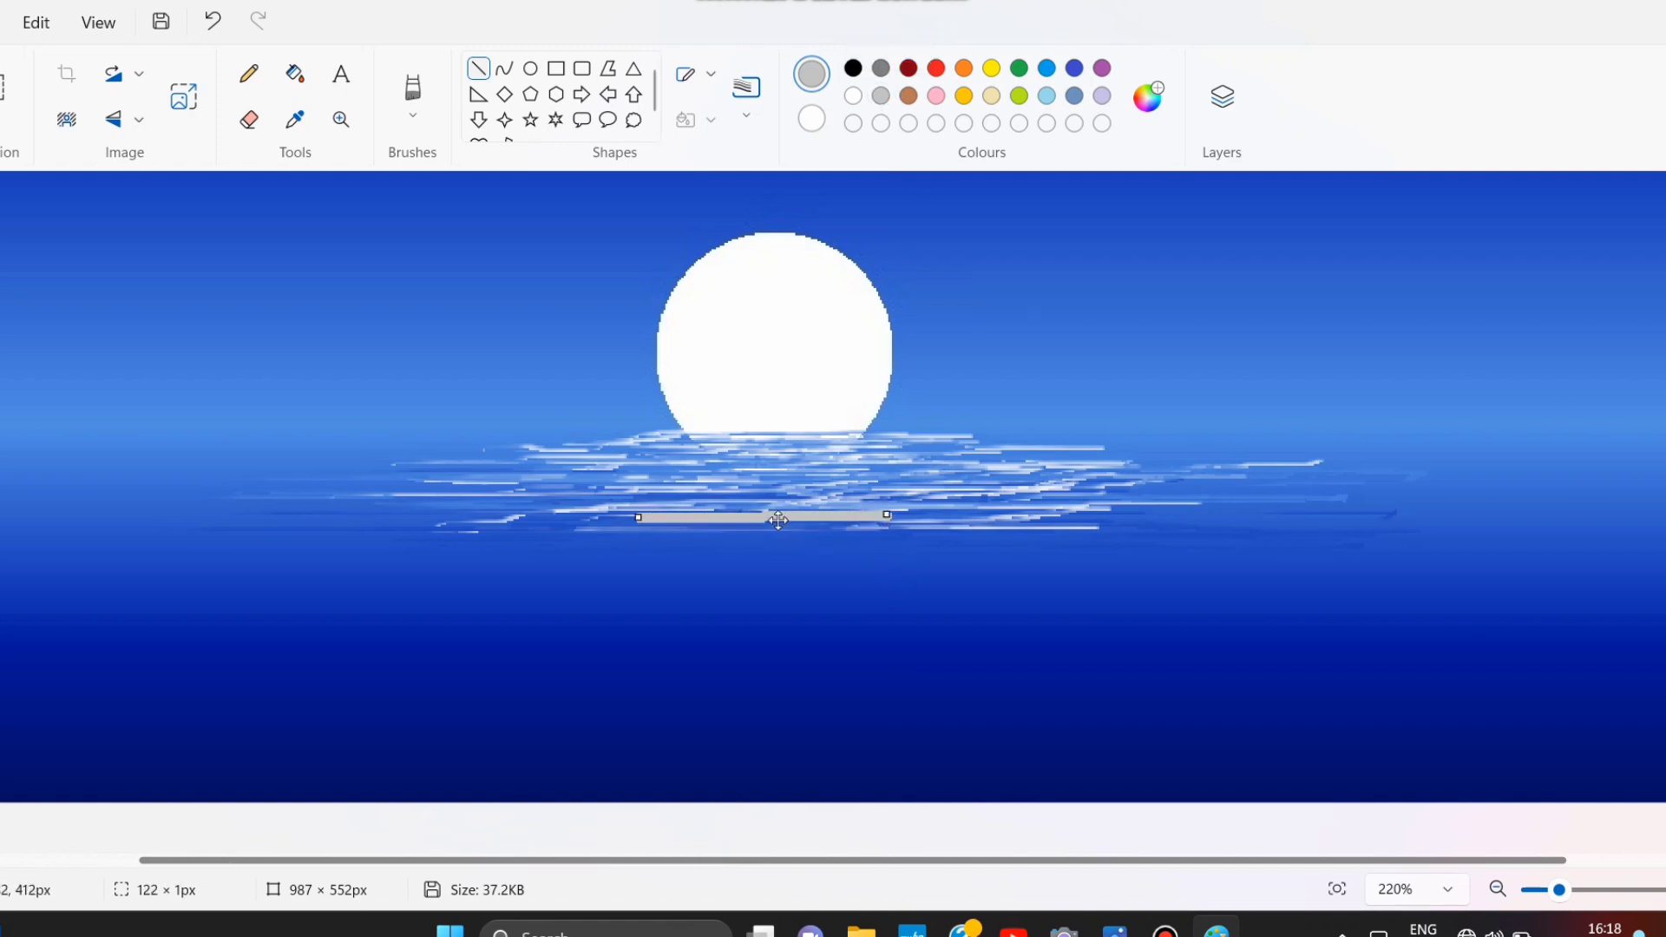
pyautogui.moveTo(759, 518); pyautogui.dragTo(772, 502)
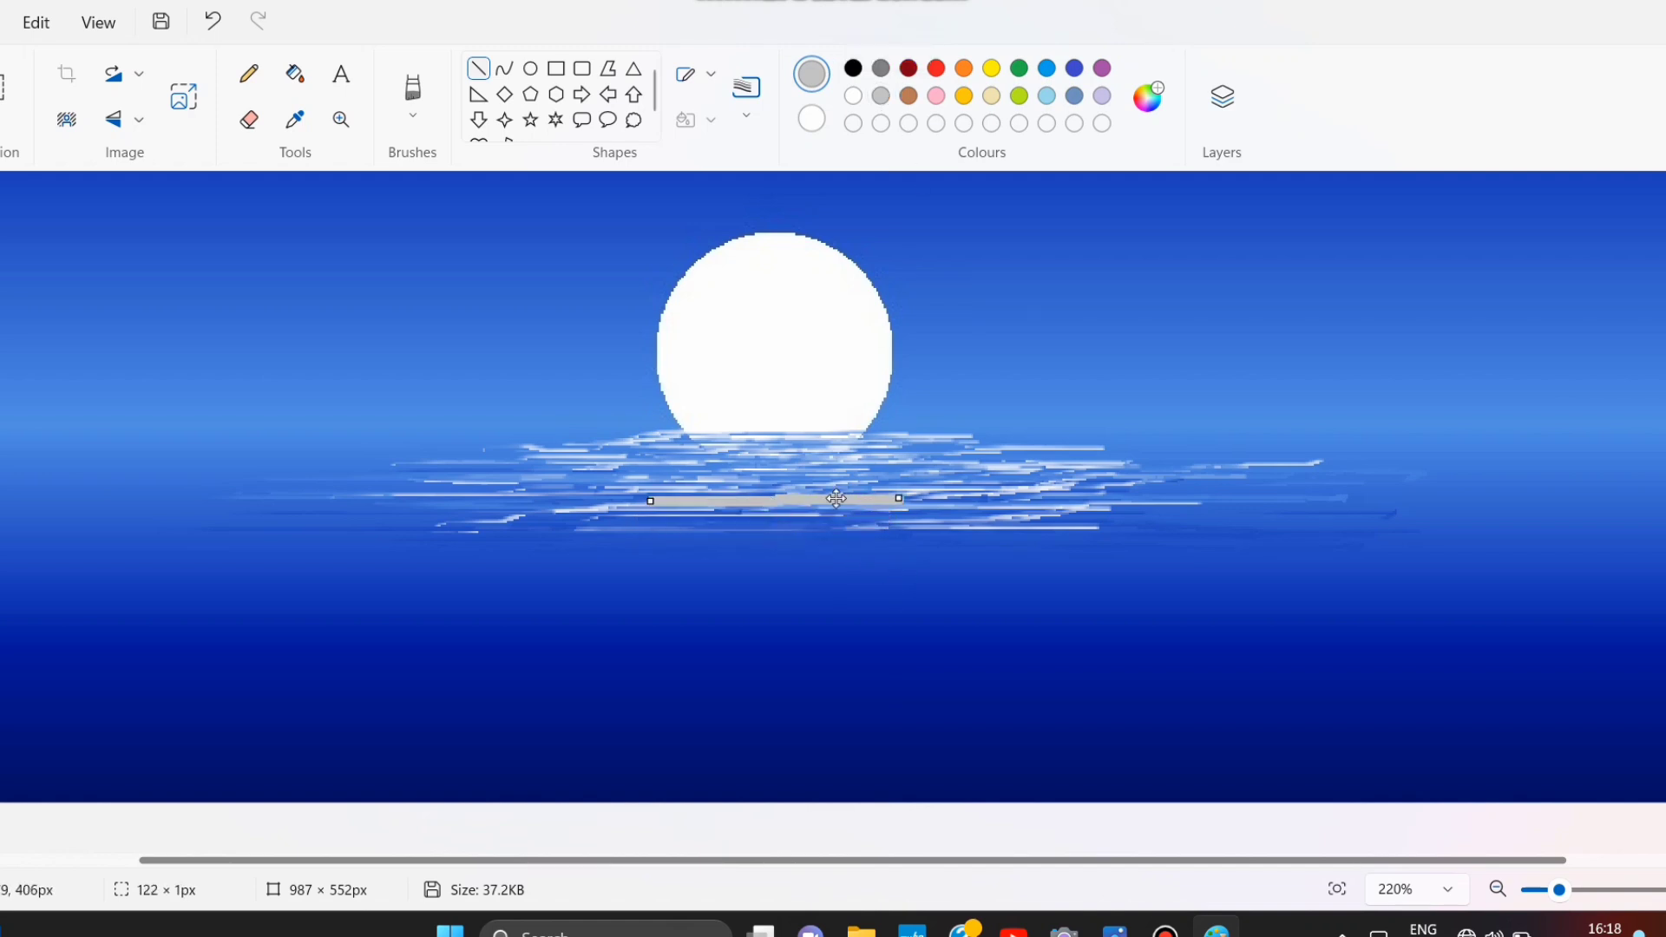
pyautogui.click(944, 444)
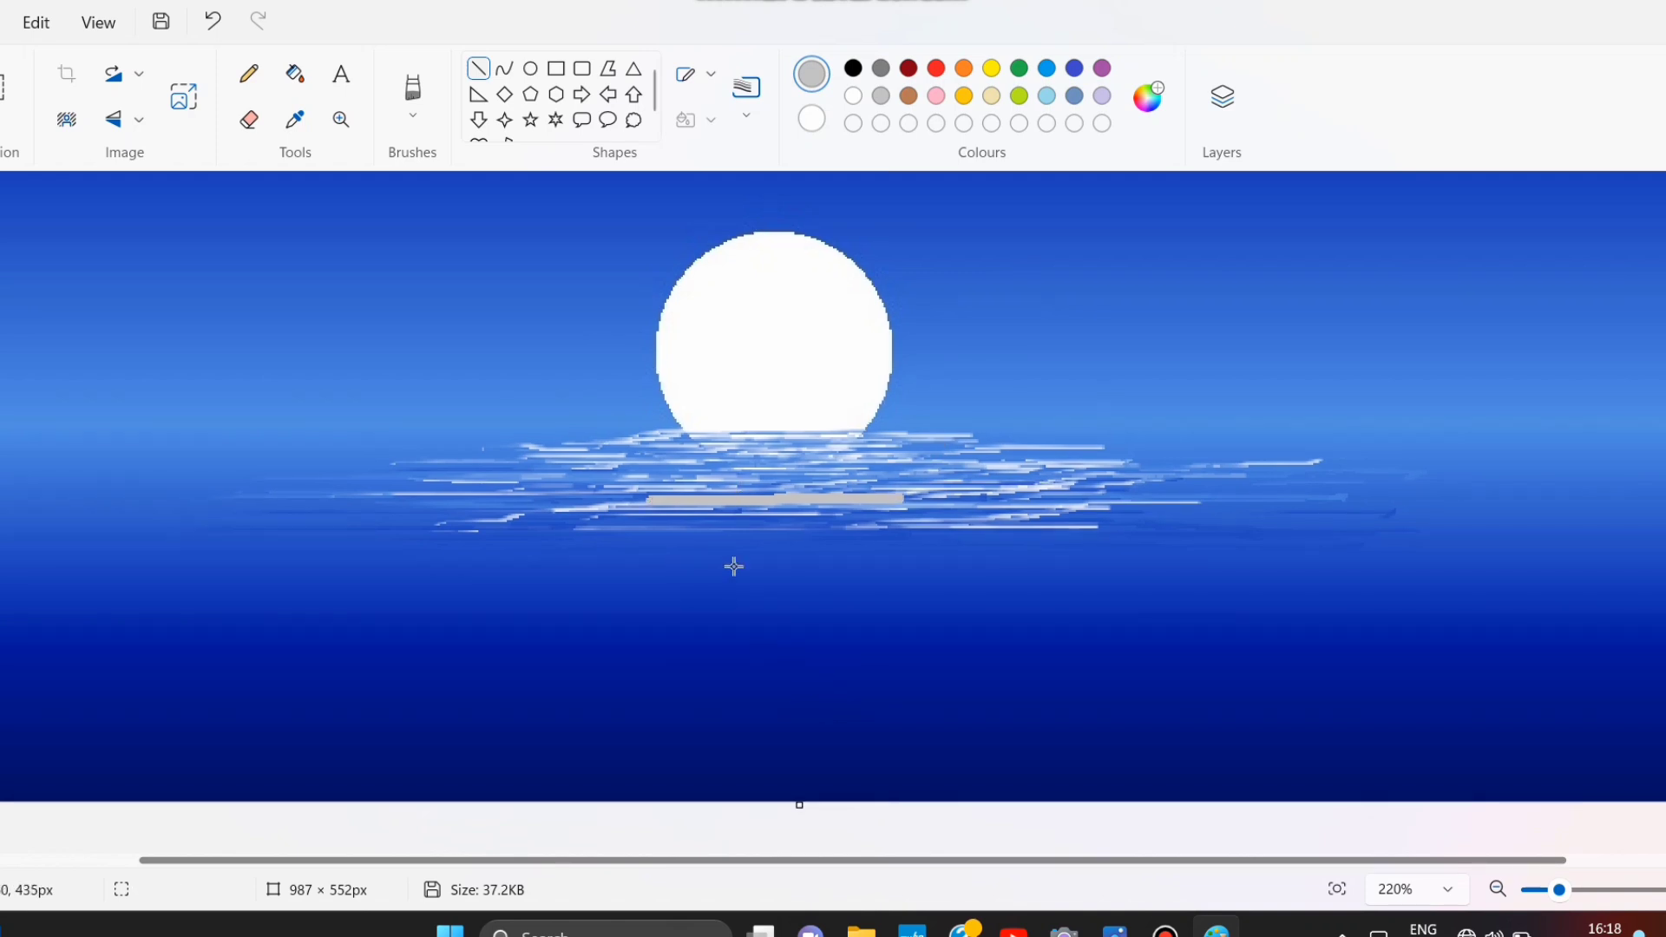
# Draw two slanted light grey lines from the ends of the short horizontal line down to the canvas's bottom edge as pier sides
pyautogui.moveTo(653, 499); pyautogui.dragTo(346, 898)
pyautogui.click(329, 661)
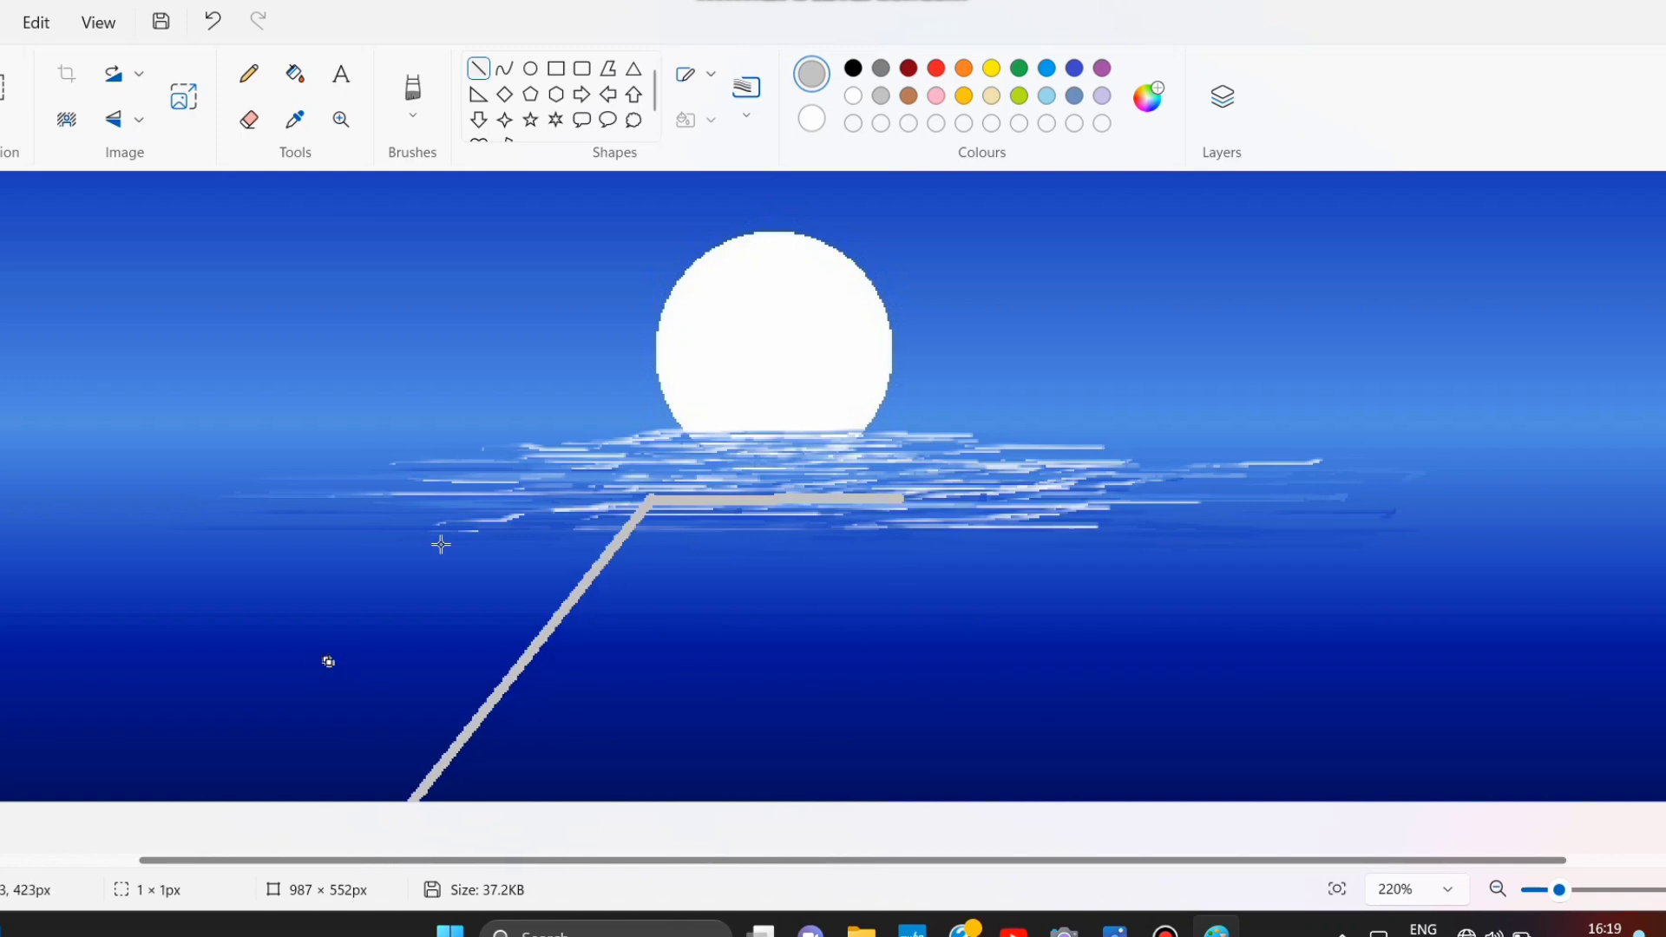
pyautogui.click(212, 21)
pyautogui.moveTo(899, 499); pyautogui.dragTo(1255, 837)
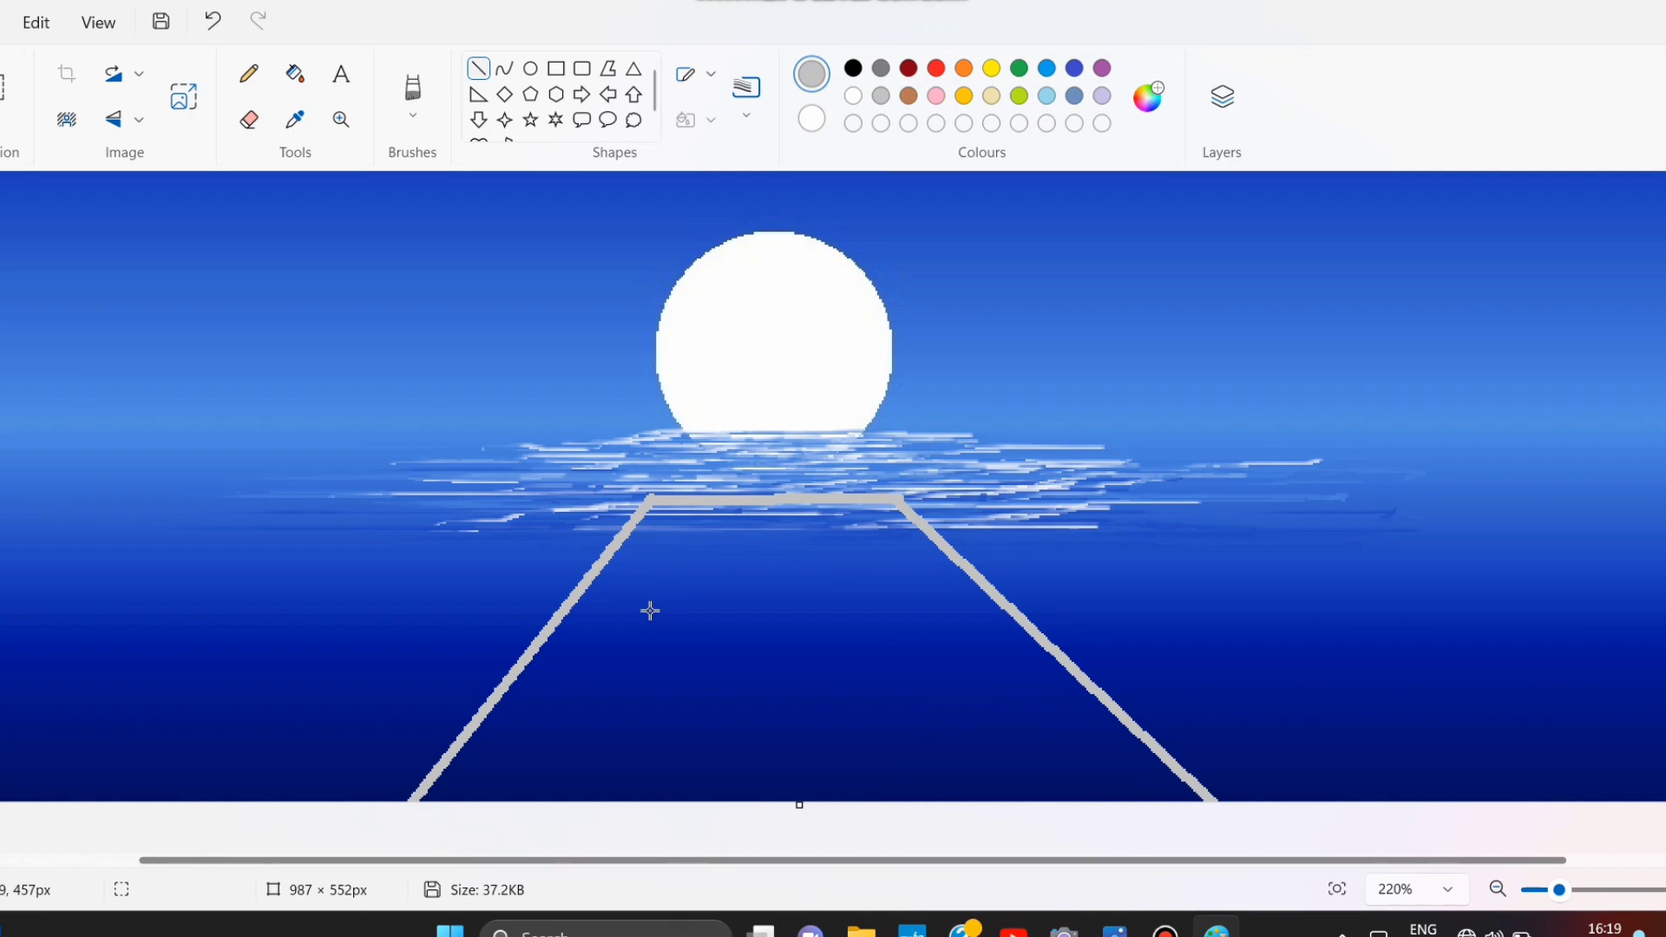
# Cover the area between the pier sides with a solid-filled polygon, using light grey for both outline and fill
pyautogui.click(609, 67)
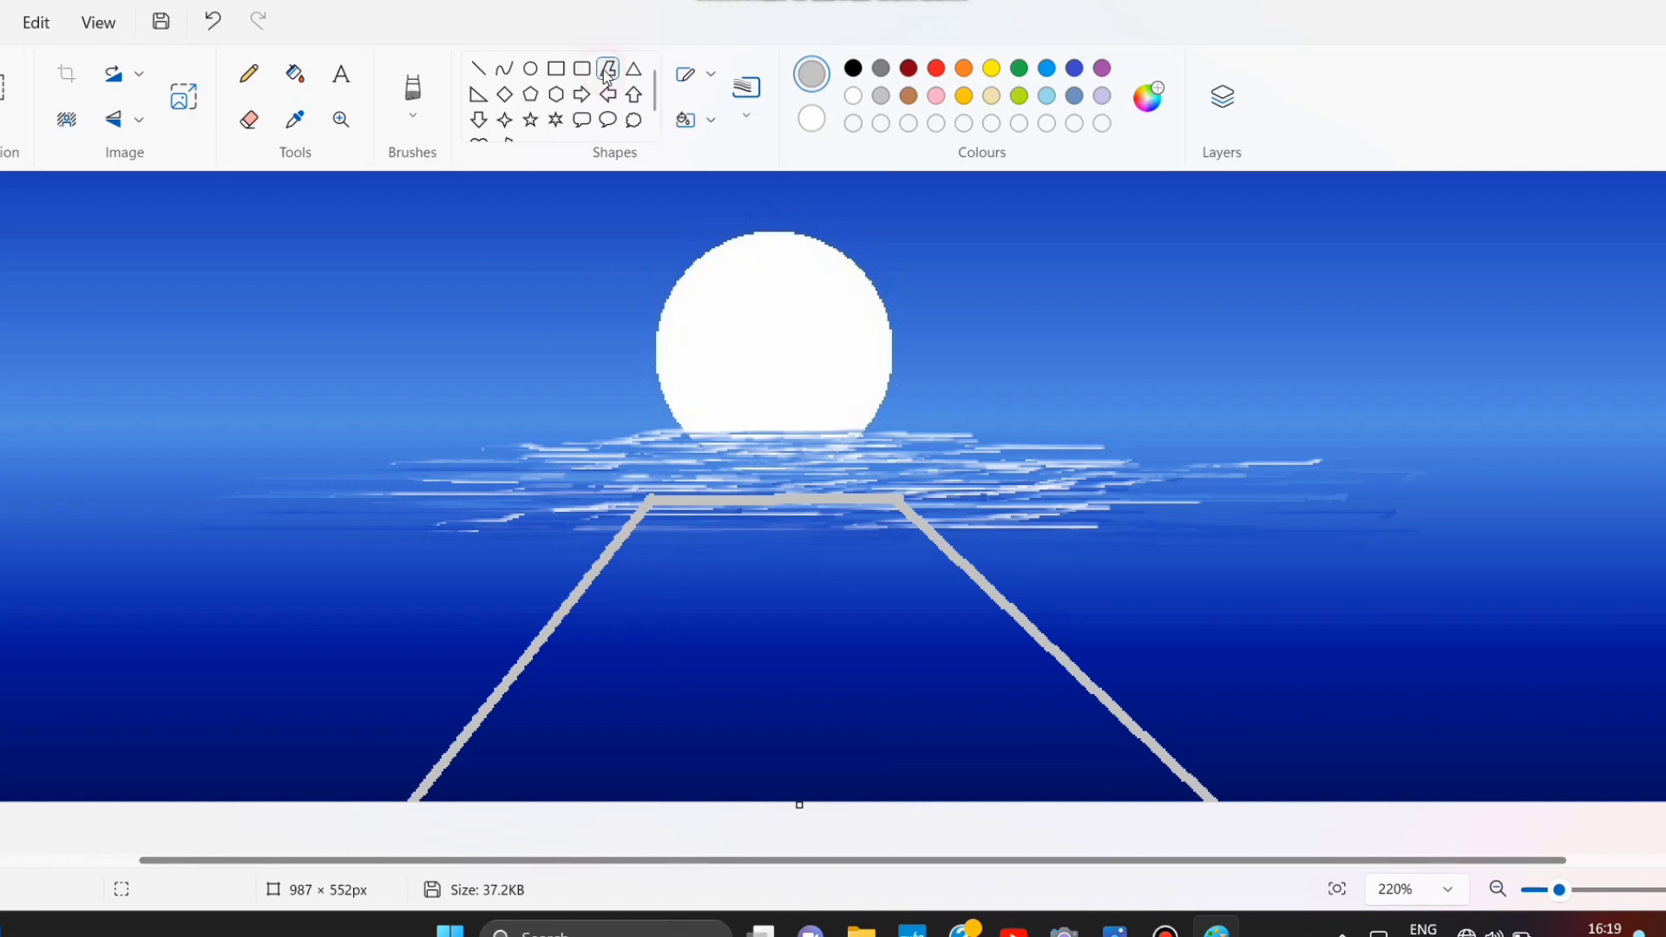
pyautogui.click(881, 96)
pyautogui.moveTo(901, 501); pyautogui.dragTo(1223, 819)
pyautogui.moveTo(911, 510); pyautogui.dragTo(779, 581)
pyautogui.click(212, 23)
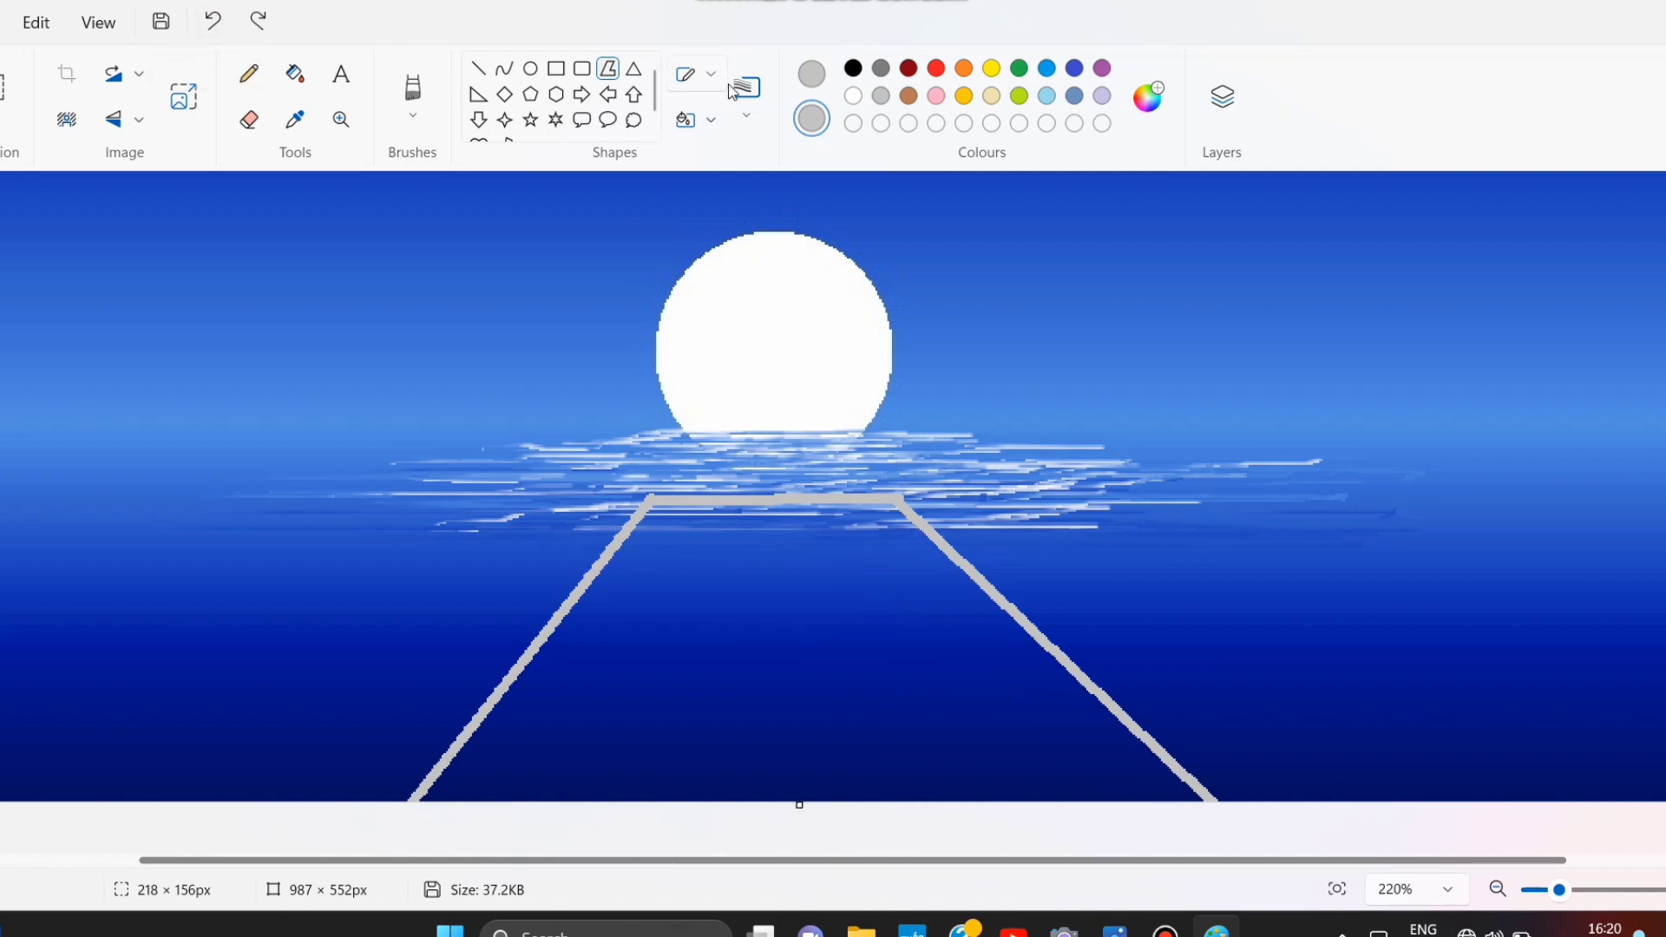
pyautogui.click(711, 119)
pyautogui.click(714, 225)
pyautogui.moveTo(890, 509); pyautogui.dragTo(1220, 817)
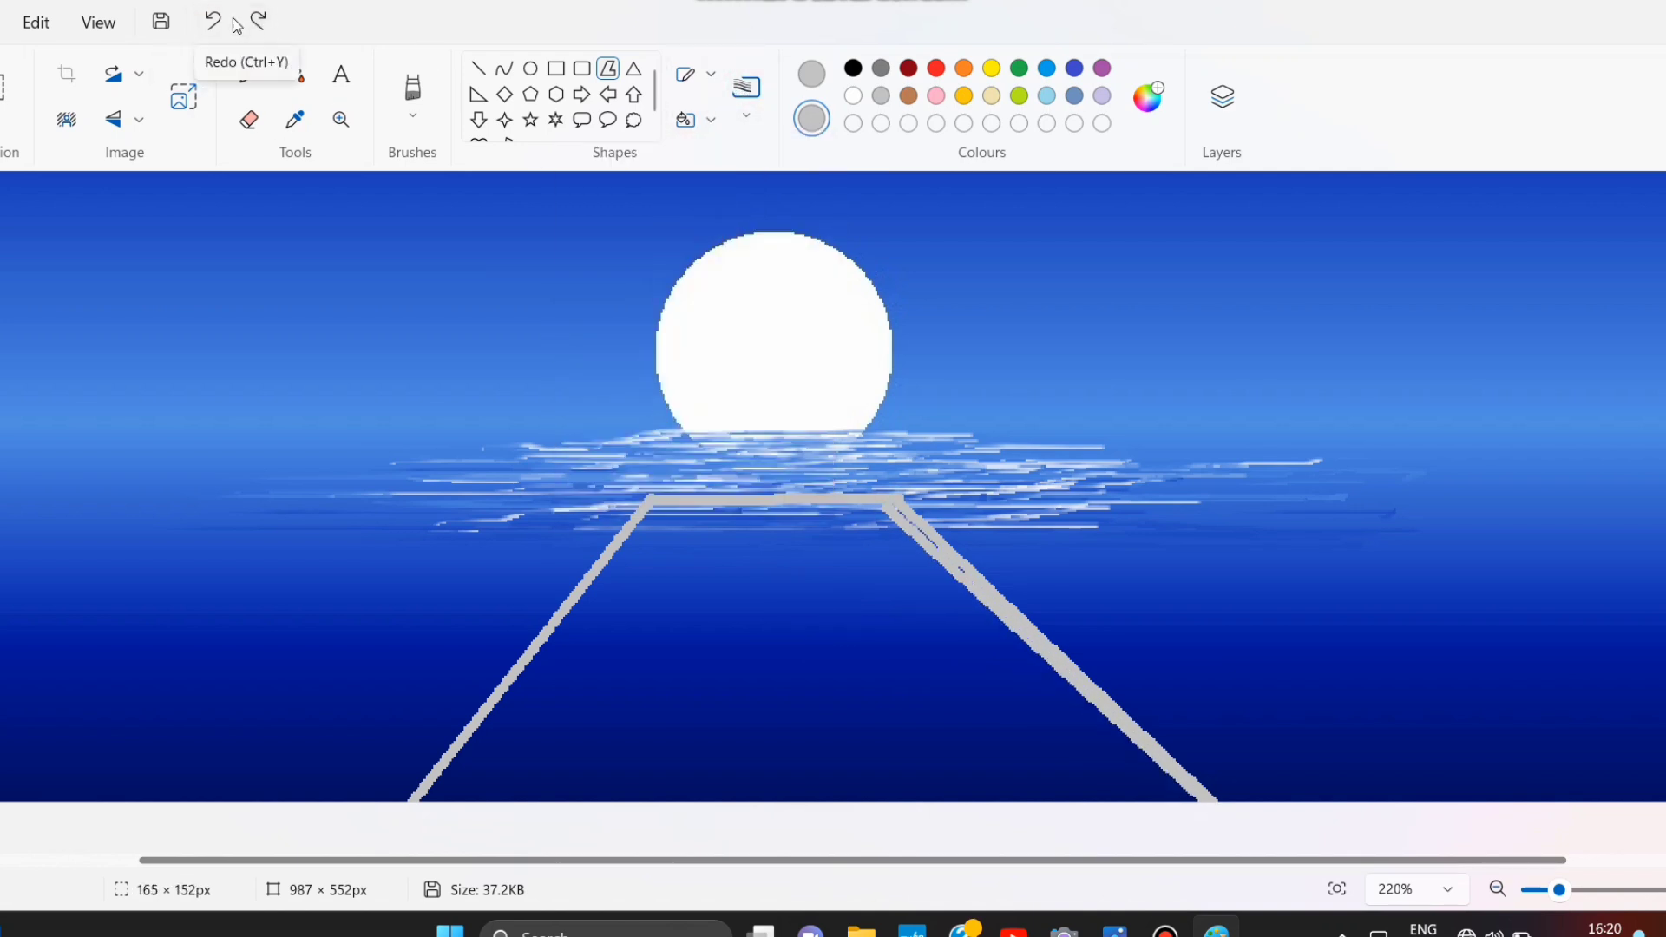
pyautogui.click(214, 22)
pyautogui.moveTo(897, 501); pyautogui.dragTo(446, 739)
pyautogui.click(246, 643)
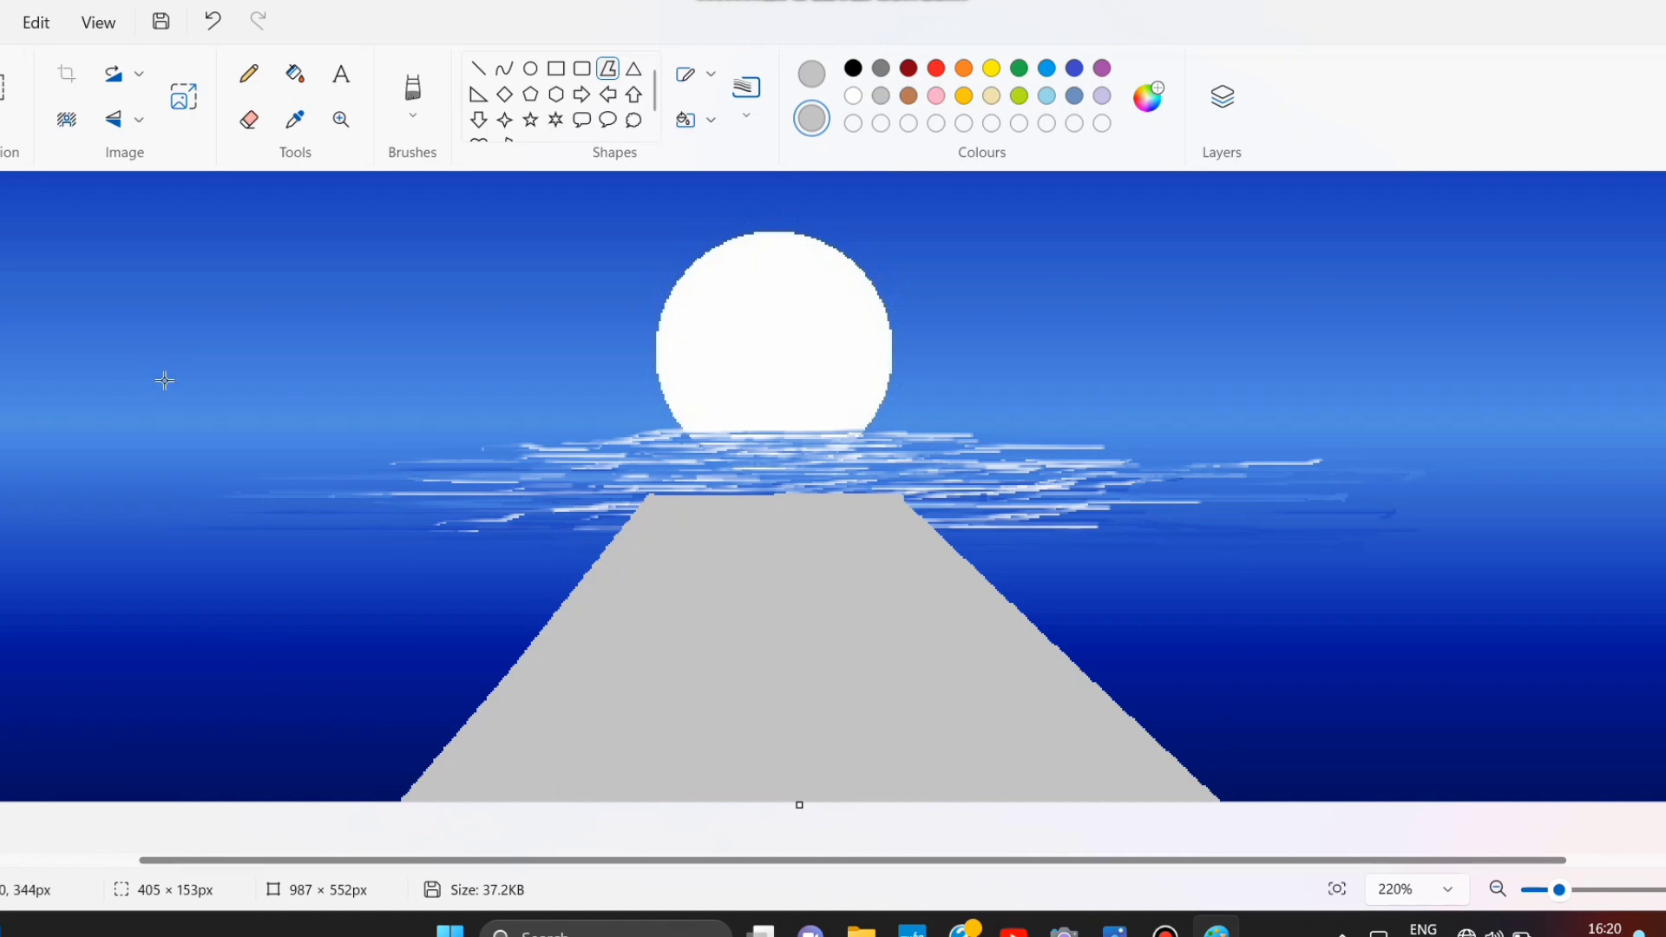
# Fill the pier deck with the lighter grey #D1D1D1
pyautogui.click(812, 73)
pyautogui.click(1148, 96)
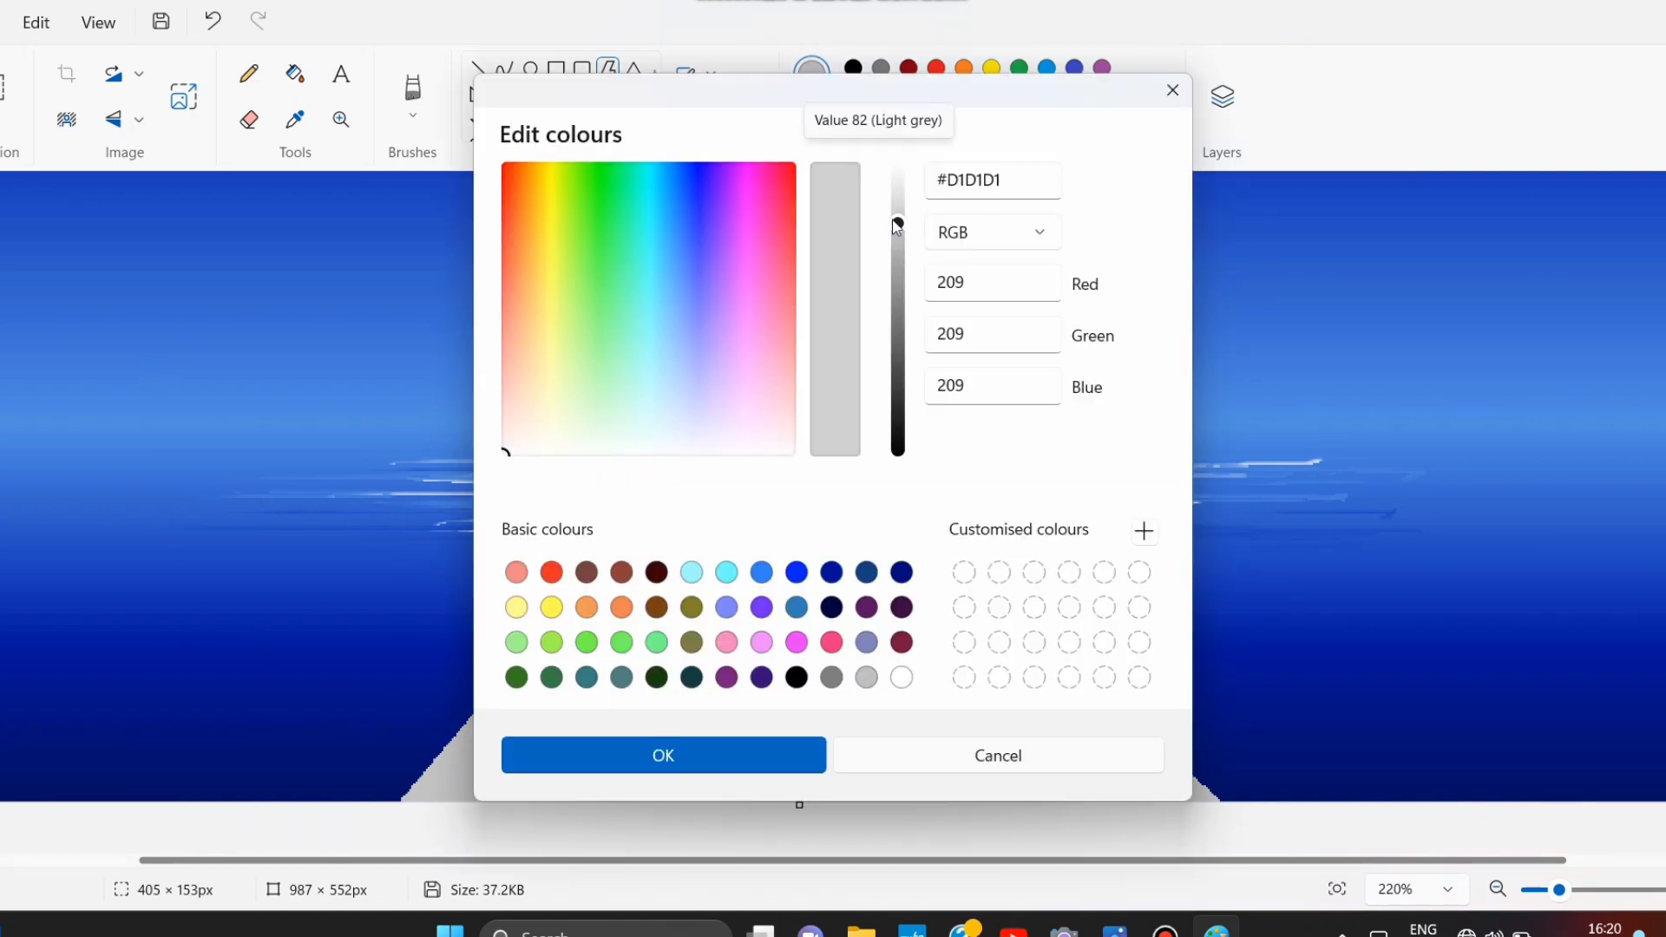
pyautogui.click(662, 755)
pyautogui.click(295, 74)
pyautogui.click(738, 574)
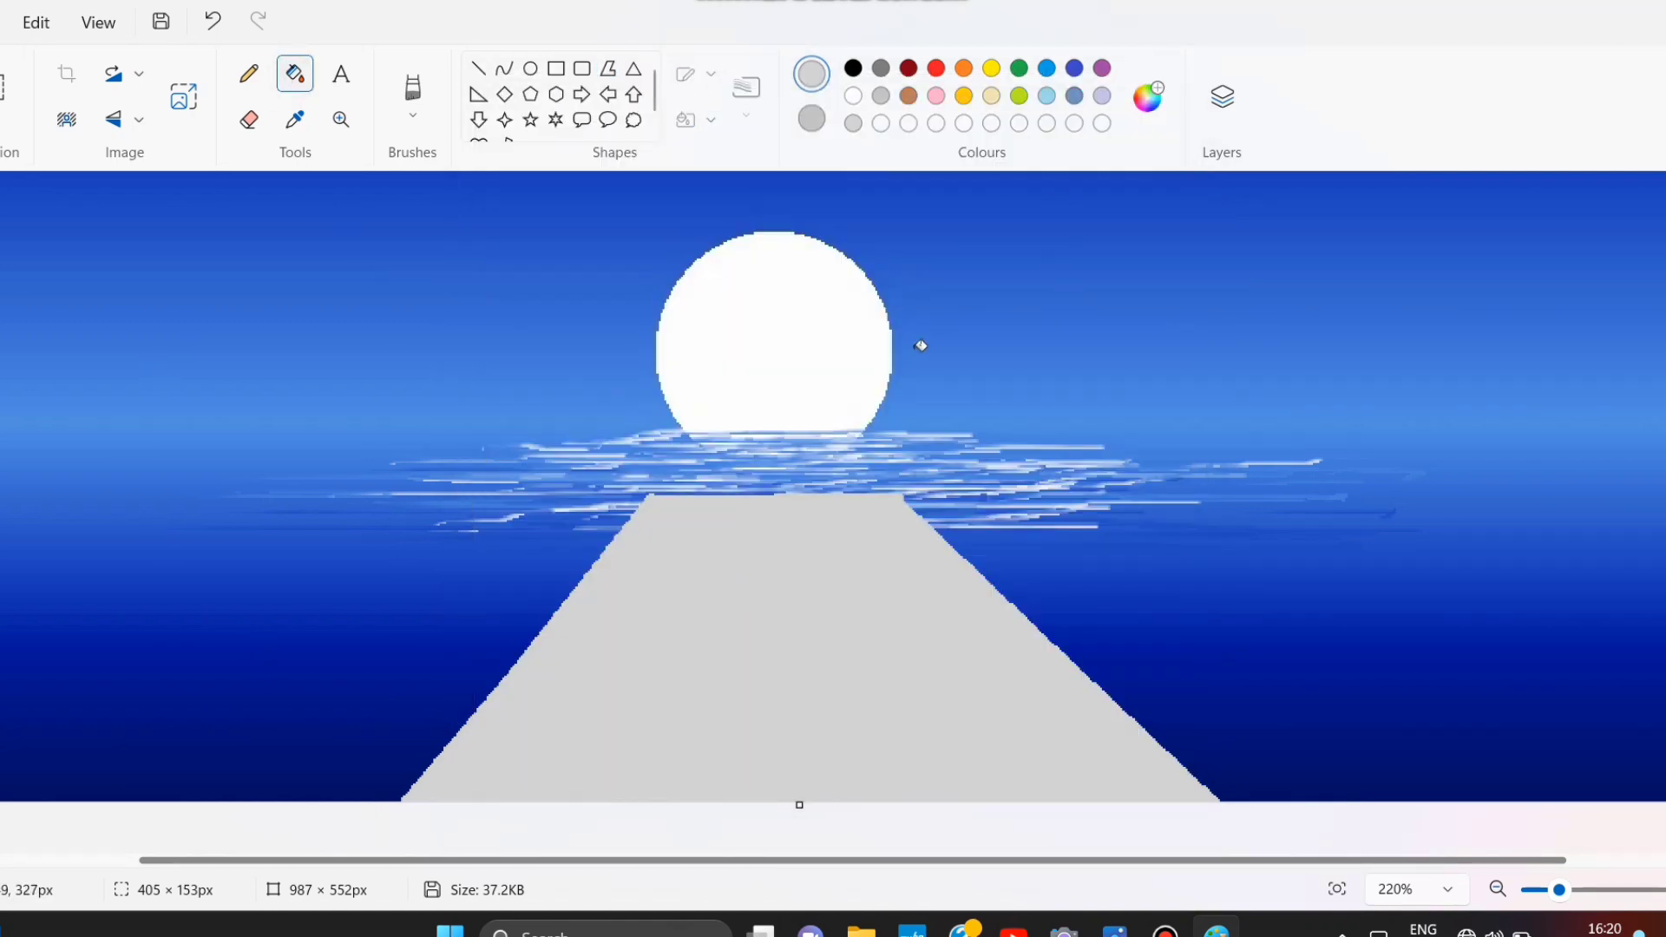
# Lighten the grey to #DBDBDB and refill the pier deck with it
pyautogui.click(1149, 97)
pyautogui.click(662, 755)
pyautogui.click(1149, 96)
pyautogui.moveTo(897, 214); pyautogui.dragTo(896, 211)
pyautogui.click(790, 752)
pyautogui.click(801, 615)
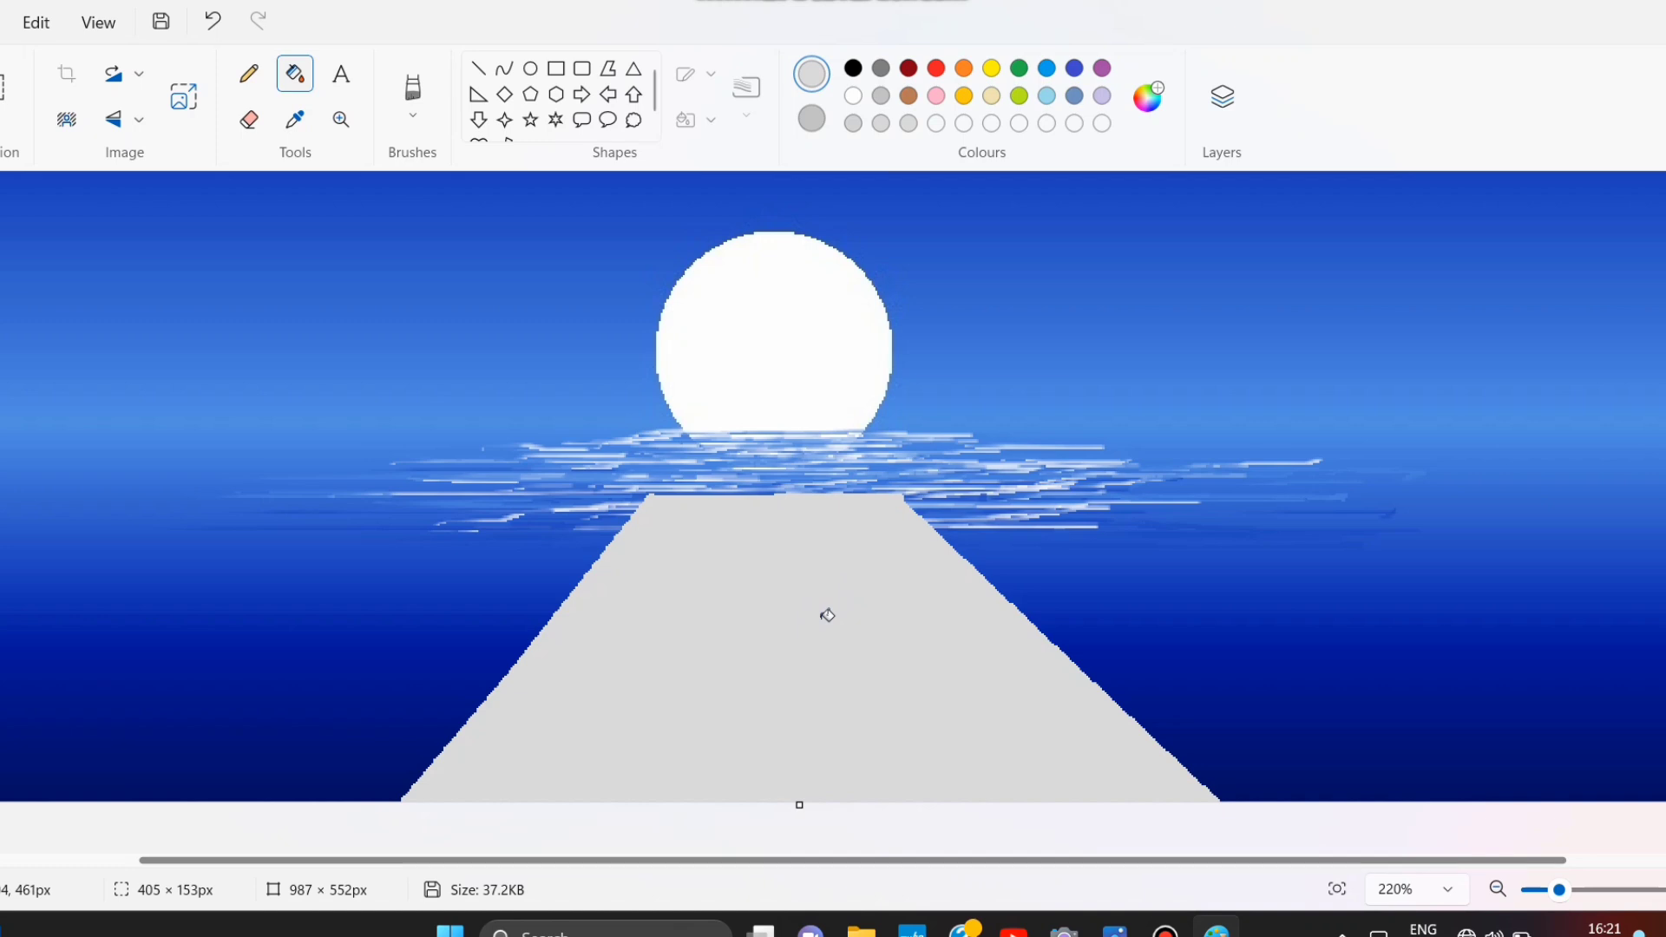
# Fill the pier deck with the basic light grey from the colour editor
pyautogui.click(1147, 97)
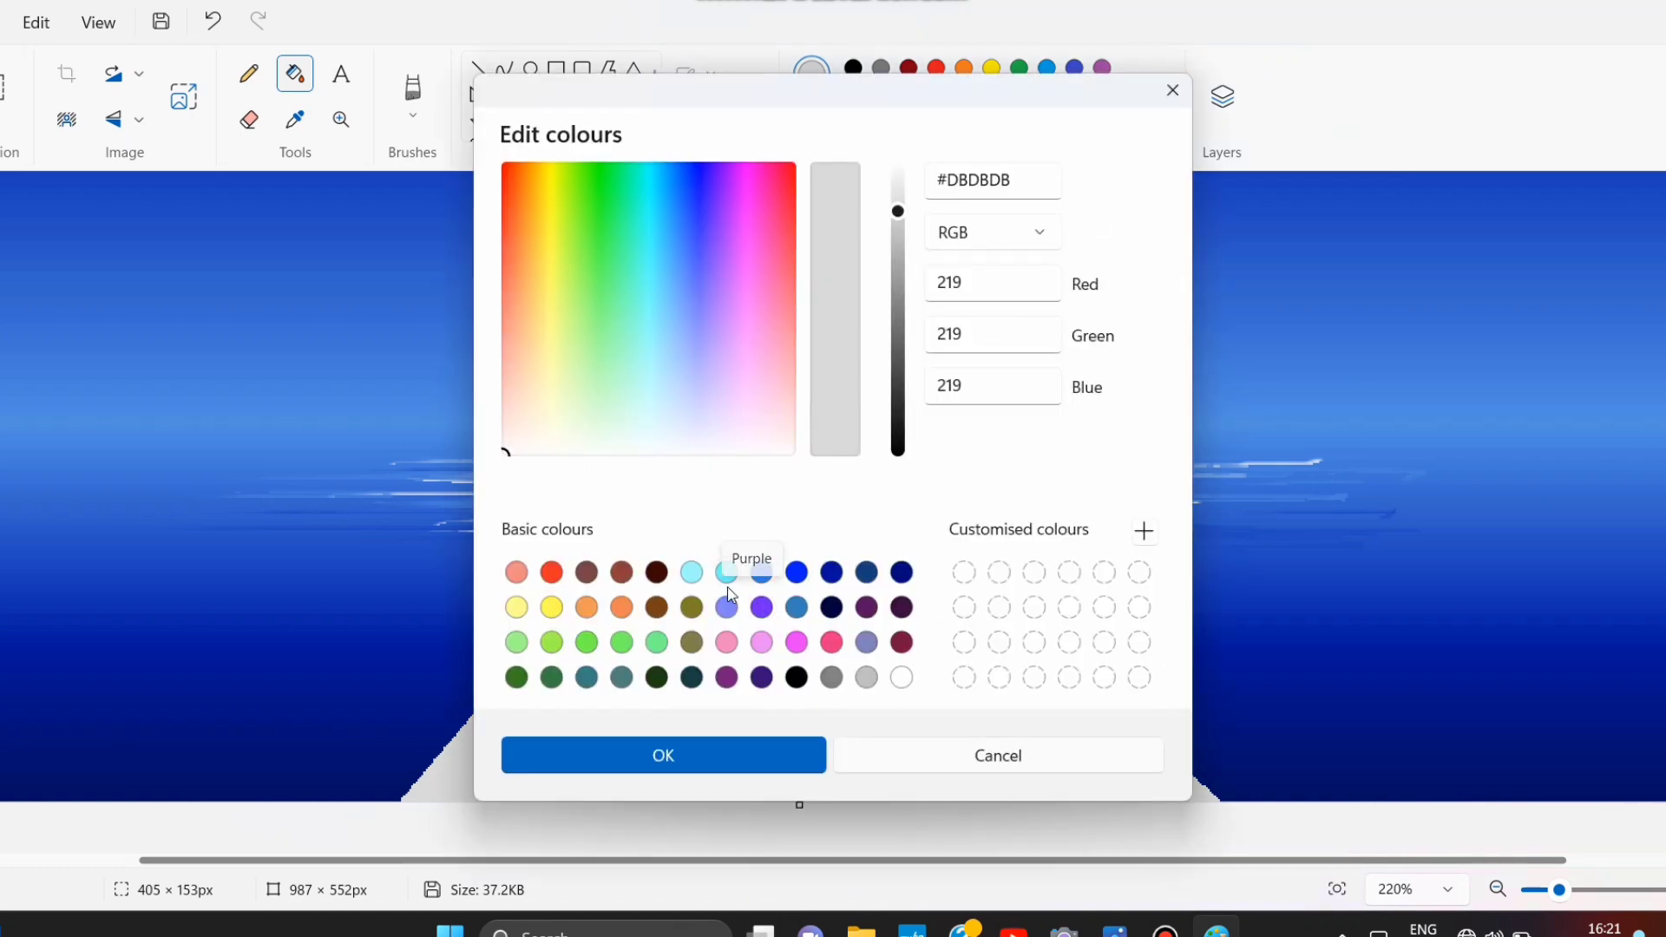
pyautogui.click(867, 677)
pyautogui.click(737, 756)
pyautogui.click(751, 736)
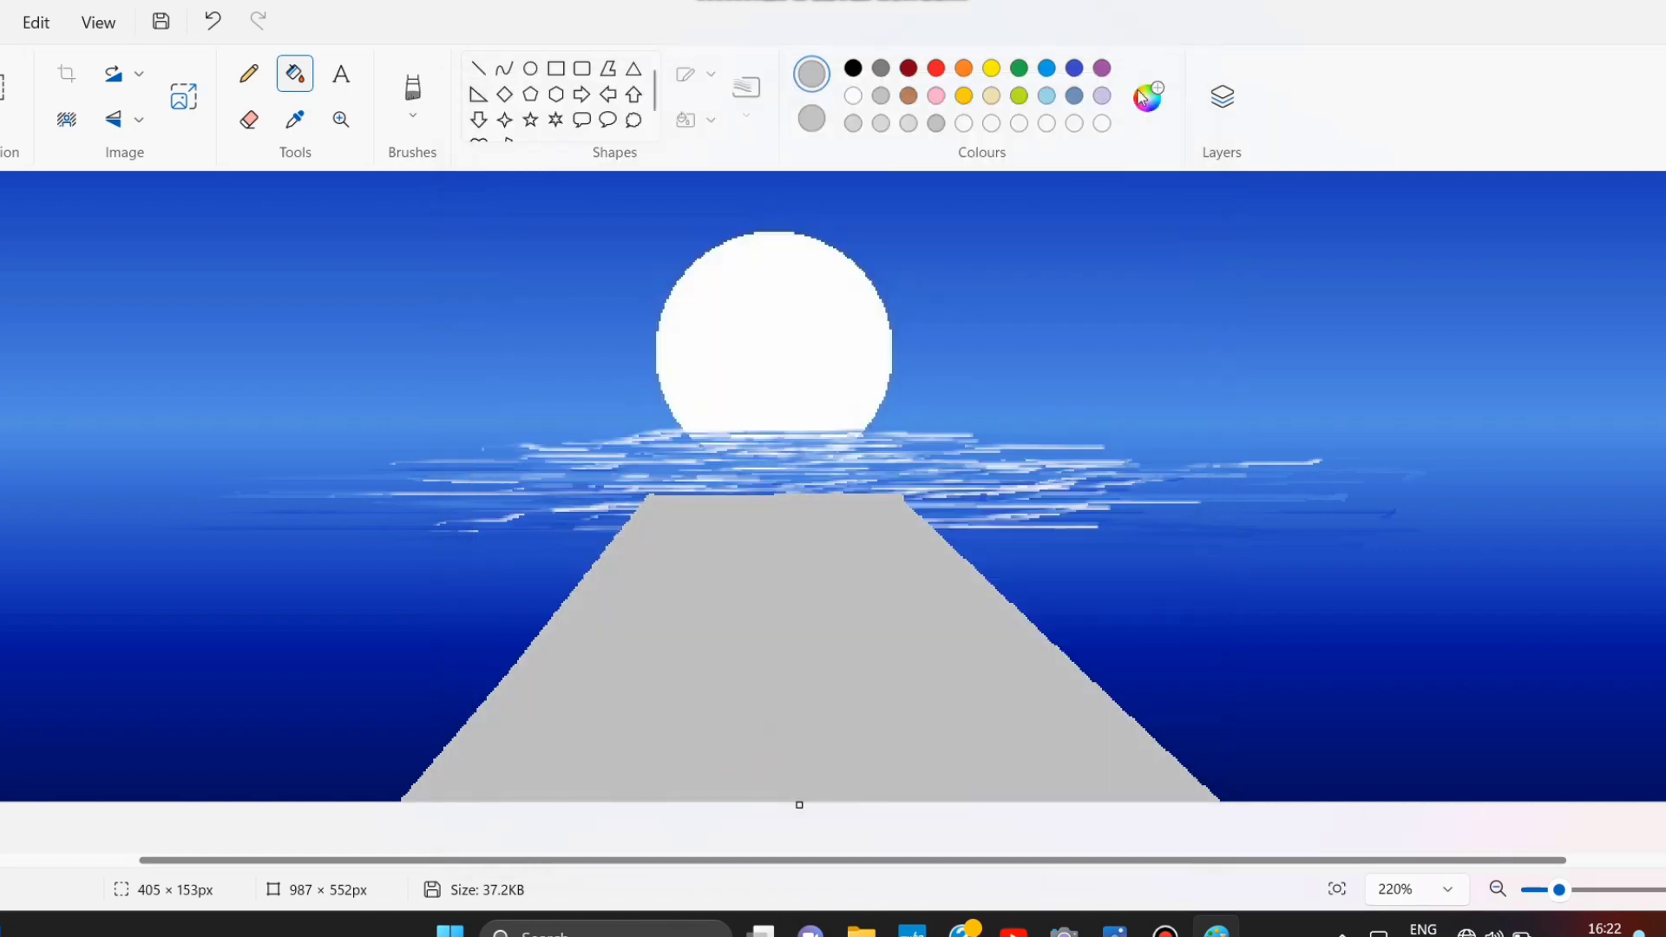
# Raise the brightness of the basic grey to a very light grey and fill the pier deck with it
pyautogui.click(1147, 97)
pyautogui.moveTo(897, 241); pyautogui.dragTo(897, 210)
pyautogui.press('Return')
pyautogui.click(871, 497)
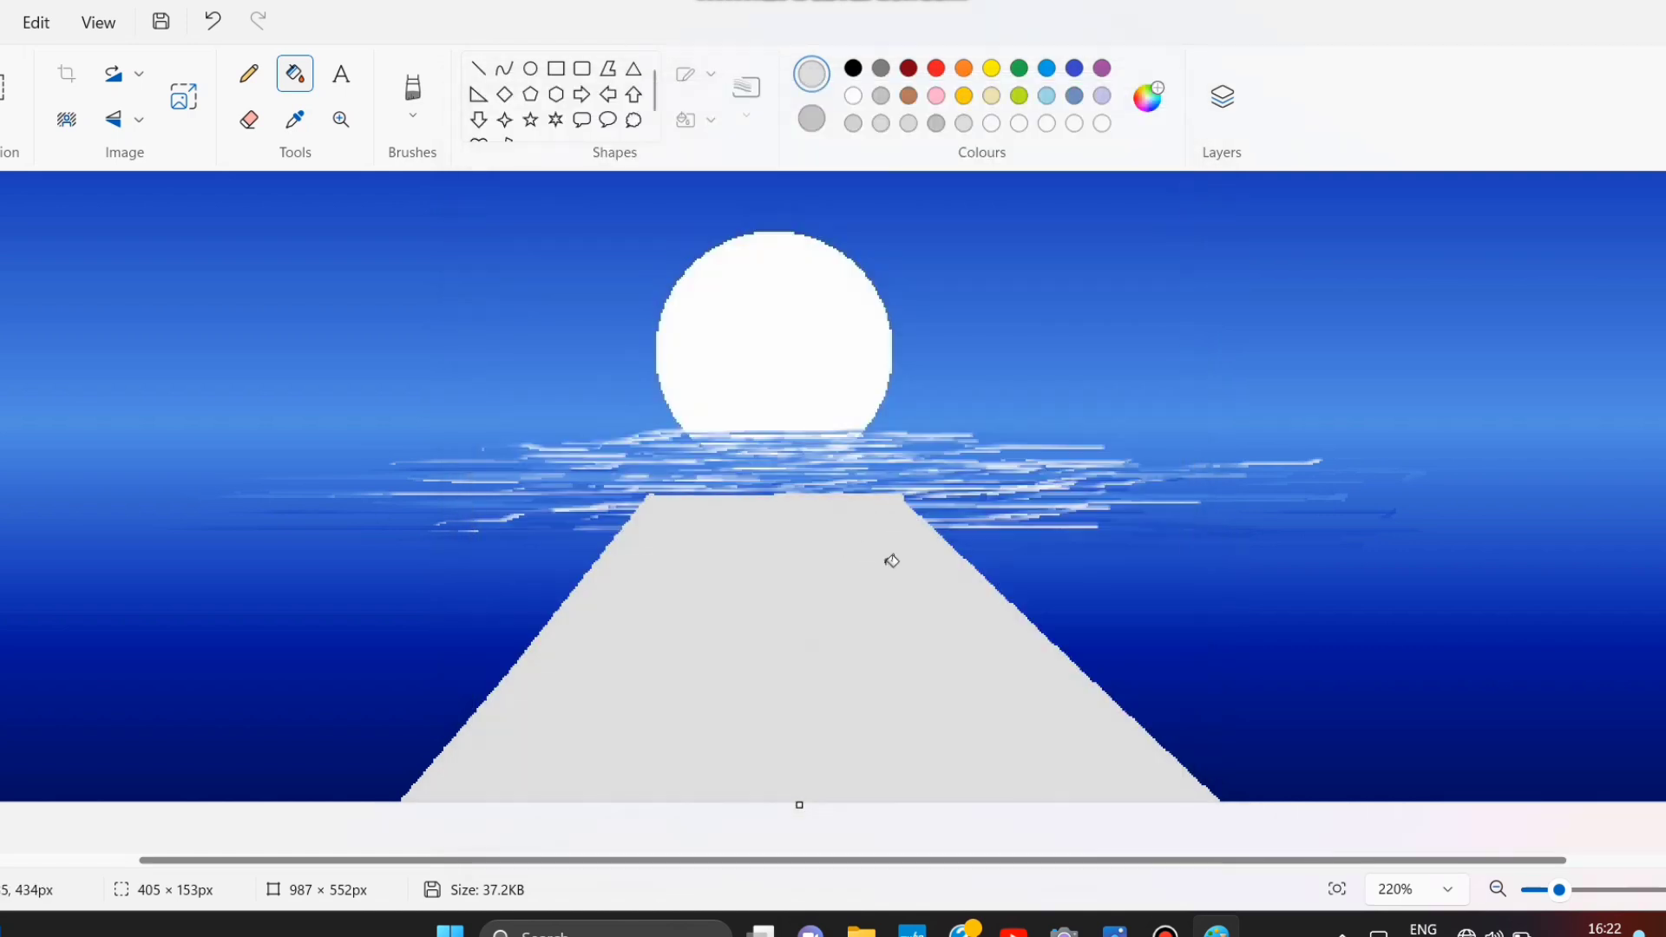
# Draw a slightly slanted black post line of about 7 × 170 px with its base on the pier's left edge, nearer than the existing two
pyautogui.click(478, 68)
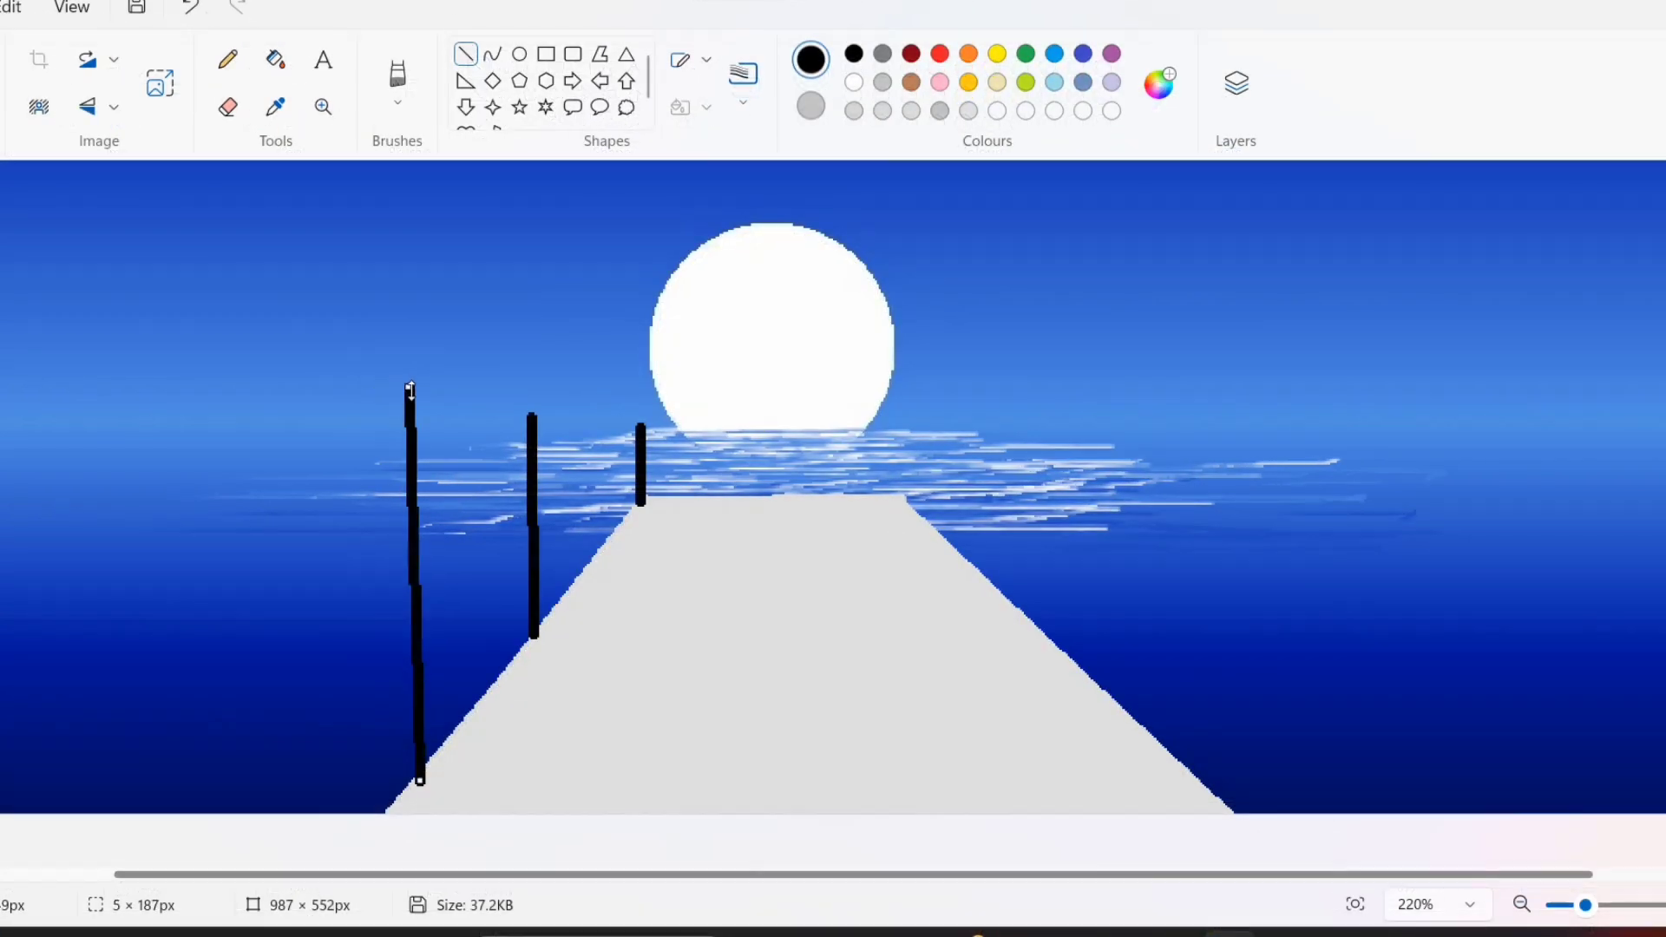
pyautogui.moveTo(411, 391); pyautogui.dragTo(425, 768)
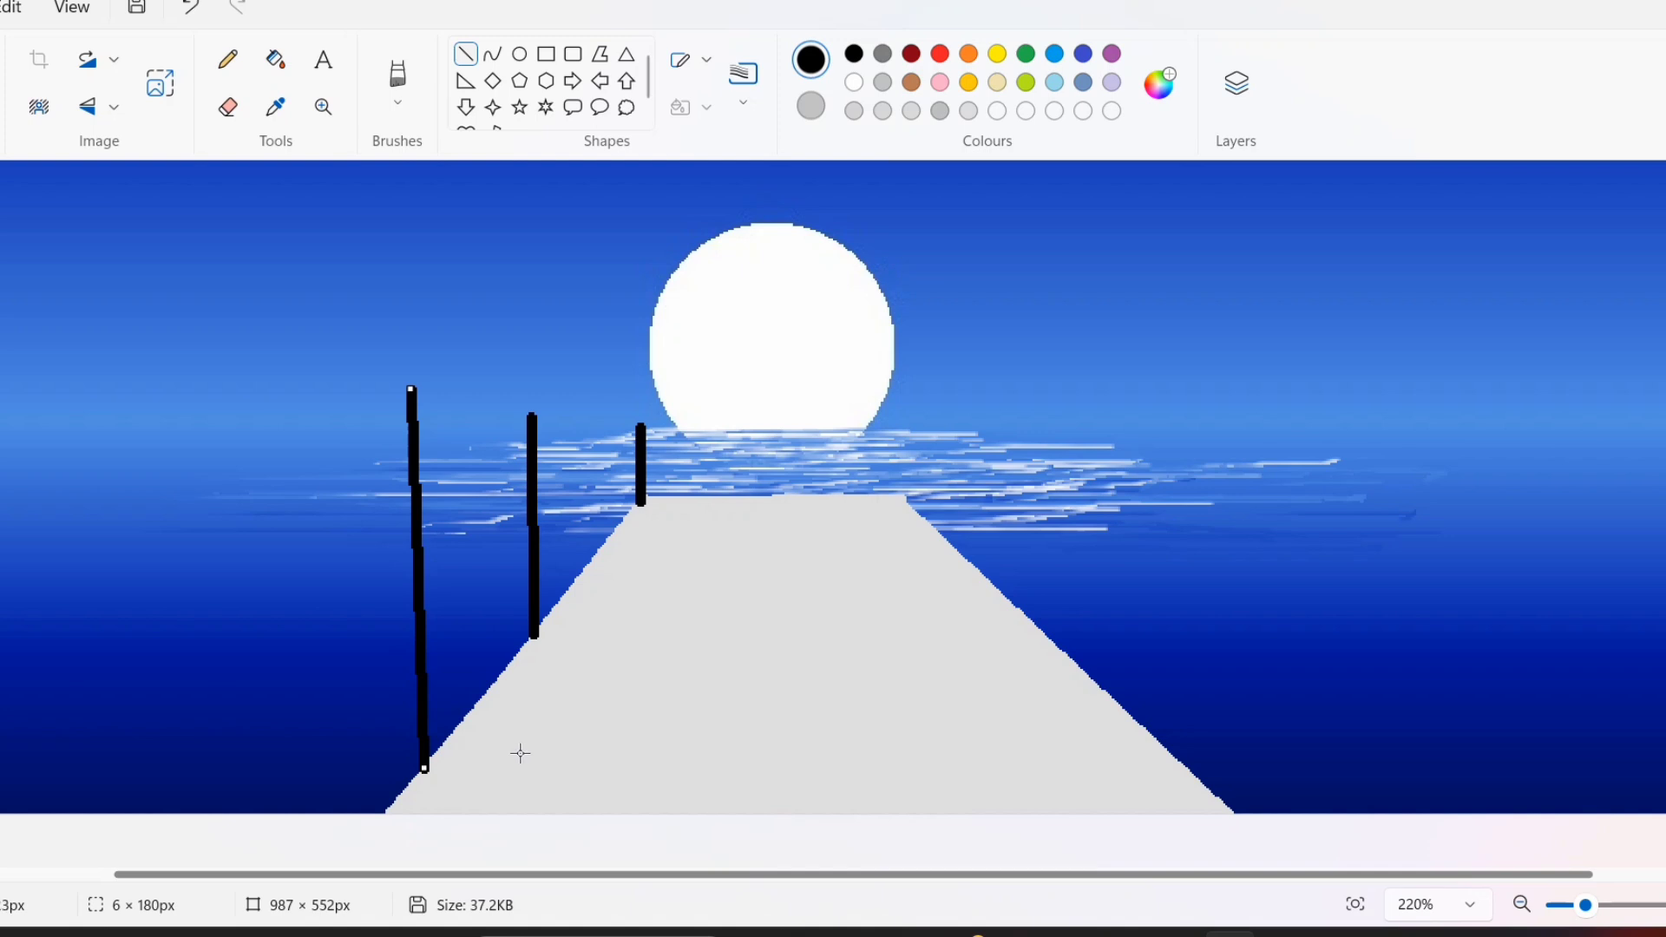
pyautogui.moveTo(412, 391); pyautogui.dragTo(420, 391)
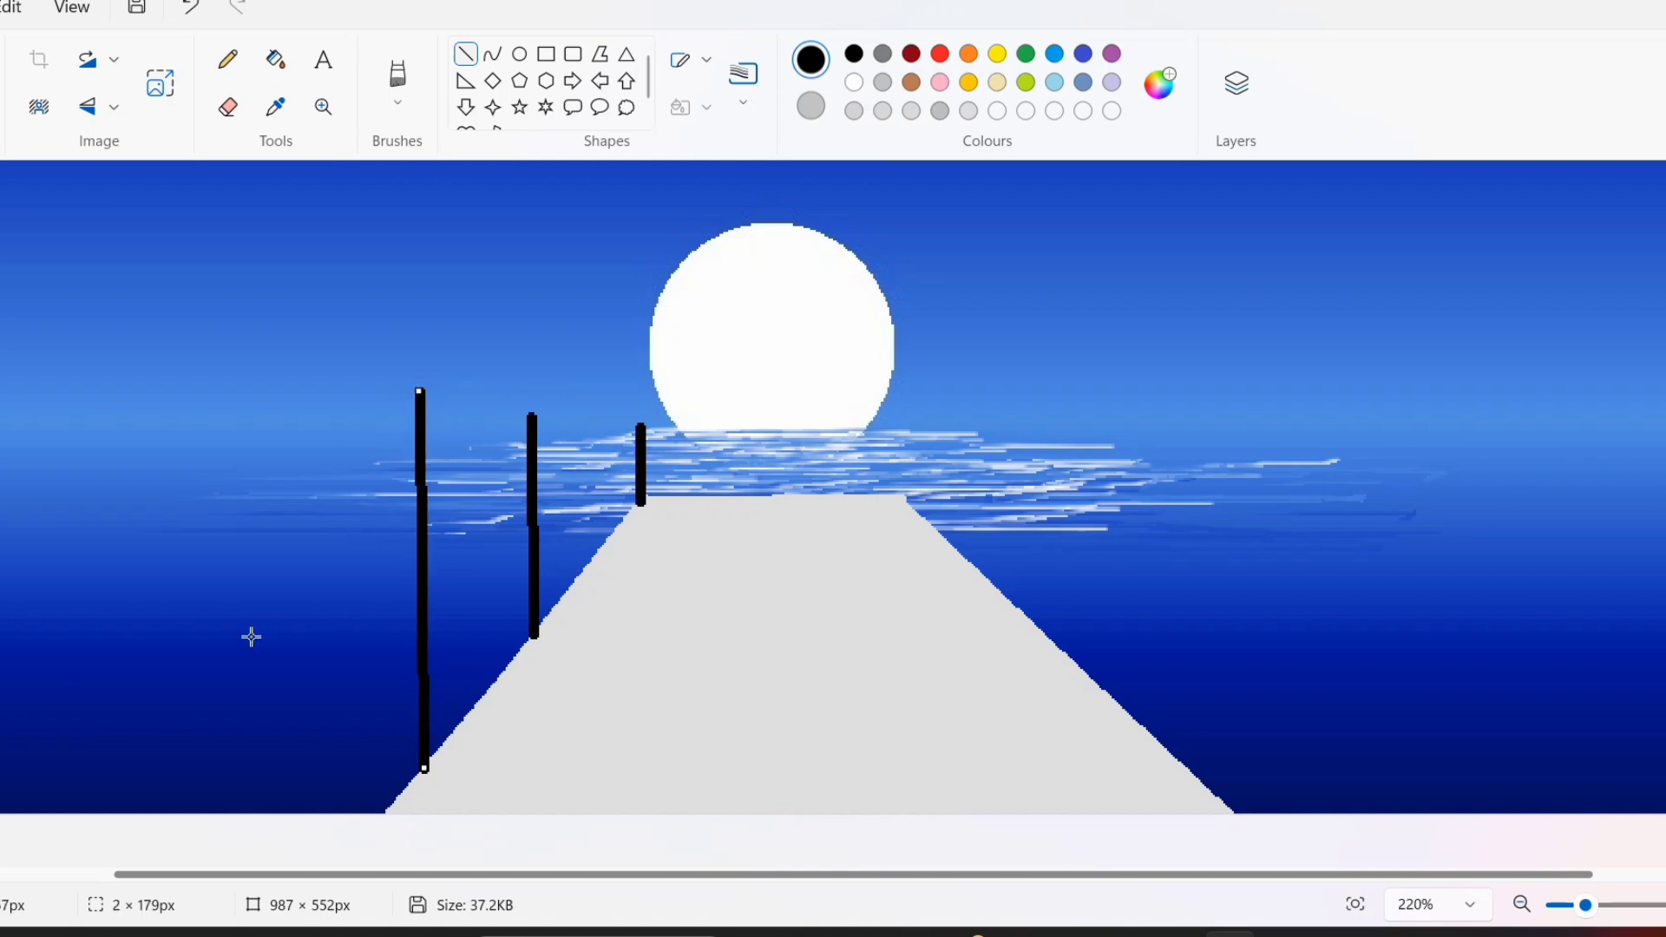
pyautogui.moveTo(420, 554); pyautogui.dragTo(431, 543)
pyautogui.moveTo(435, 757); pyautogui.dragTo(446, 741)
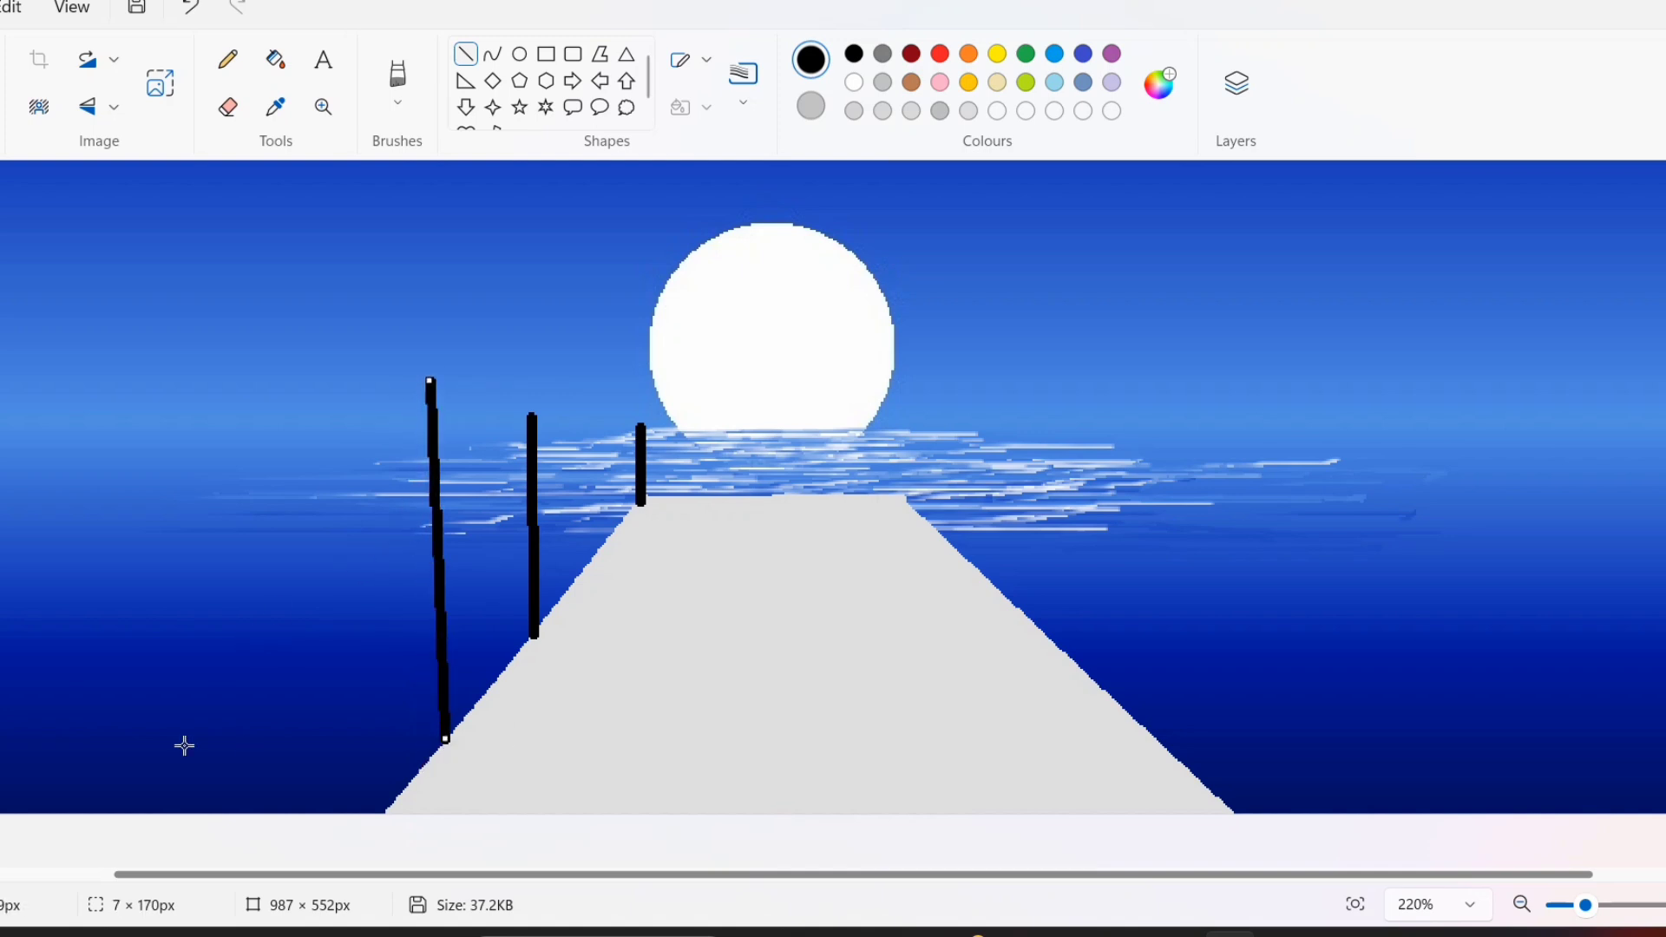
pyautogui.click(242, 570)
# Position a tall black post line of about 7 × 247 px outside the pier's near left corner, running past the canvas's bottom edge
pyautogui.moveTo(250, 360)
pyautogui.mouseDown()
pyautogui.moveTo(279, 849)
pyautogui.moveTo(266, 360)
pyautogui.mouseUp()
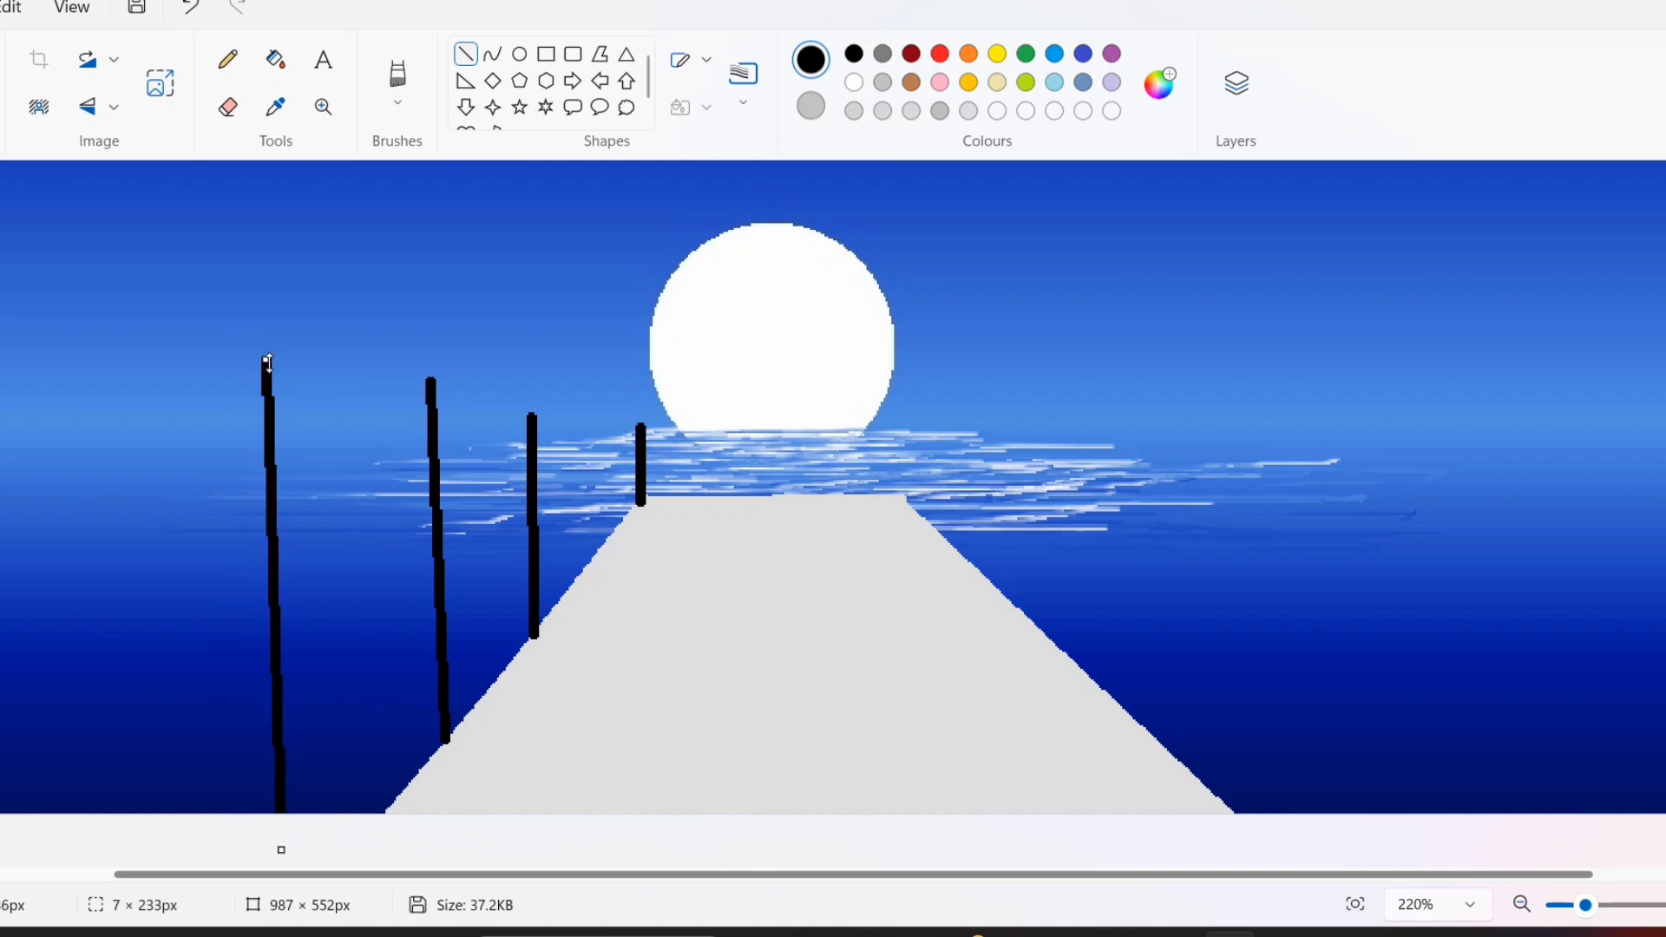
pyautogui.moveTo(278, 500); pyautogui.dragTo(293, 503)
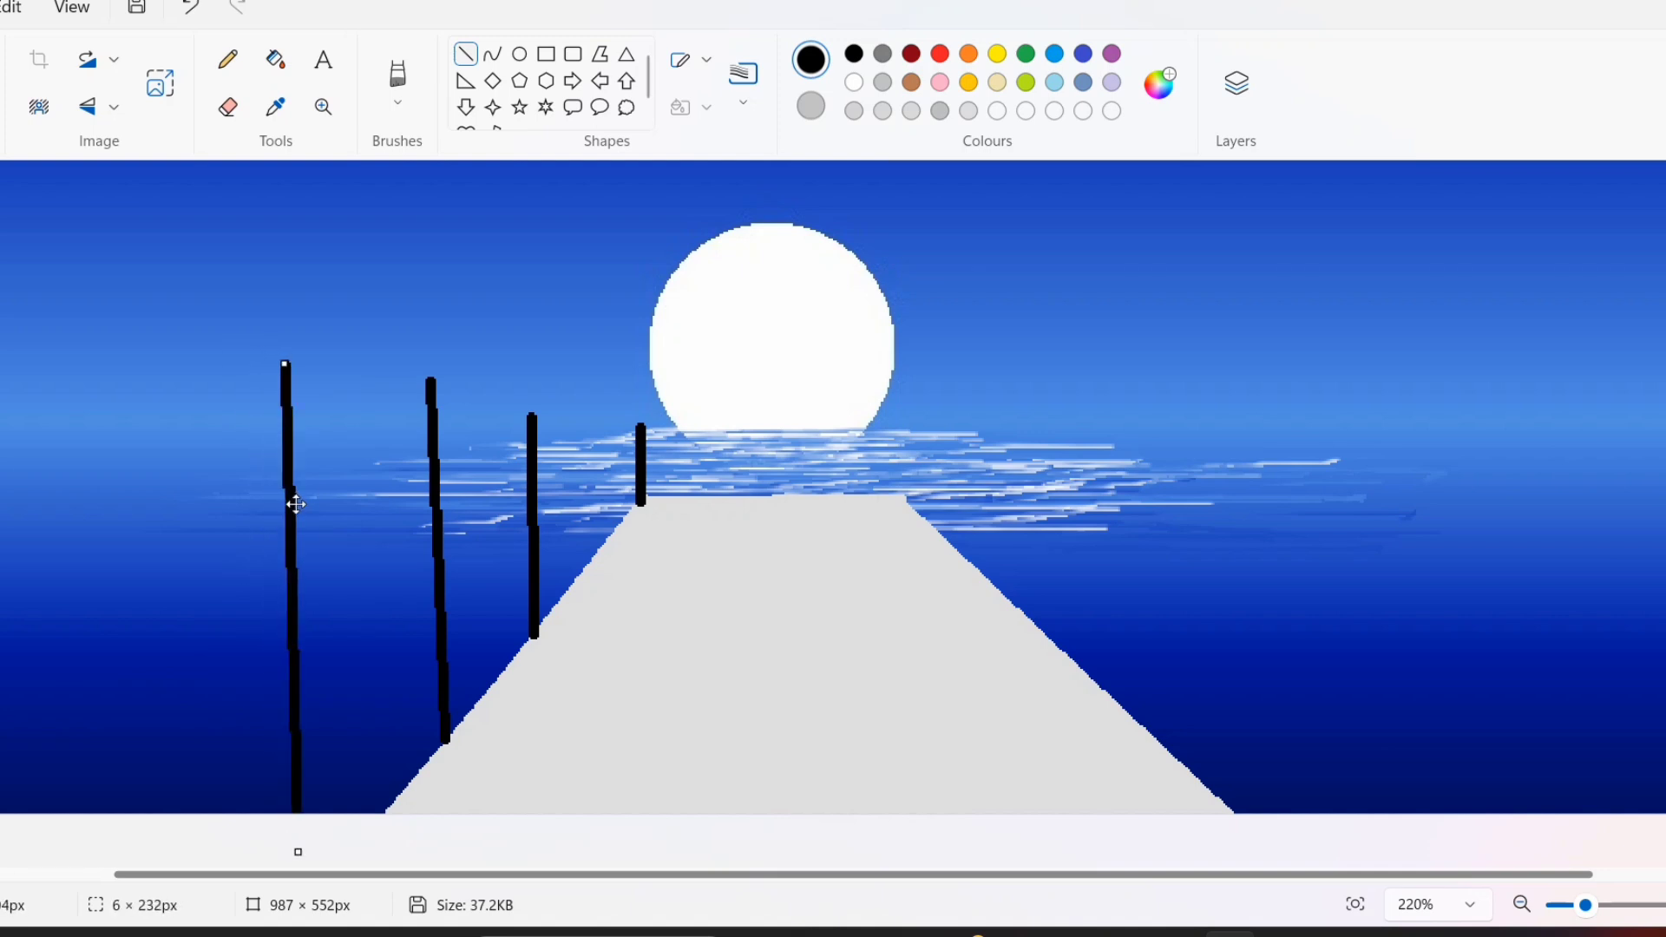
pyautogui.moveTo(283, 586)
pyautogui.mouseDown()
pyautogui.moveTo(347, 597)
pyautogui.moveTo(310, 599)
pyautogui.mouseUp()
pyautogui.moveTo(309, 376); pyautogui.dragTo(308, 346)
pyautogui.moveTo(317, 526); pyautogui.dragTo(308, 528)
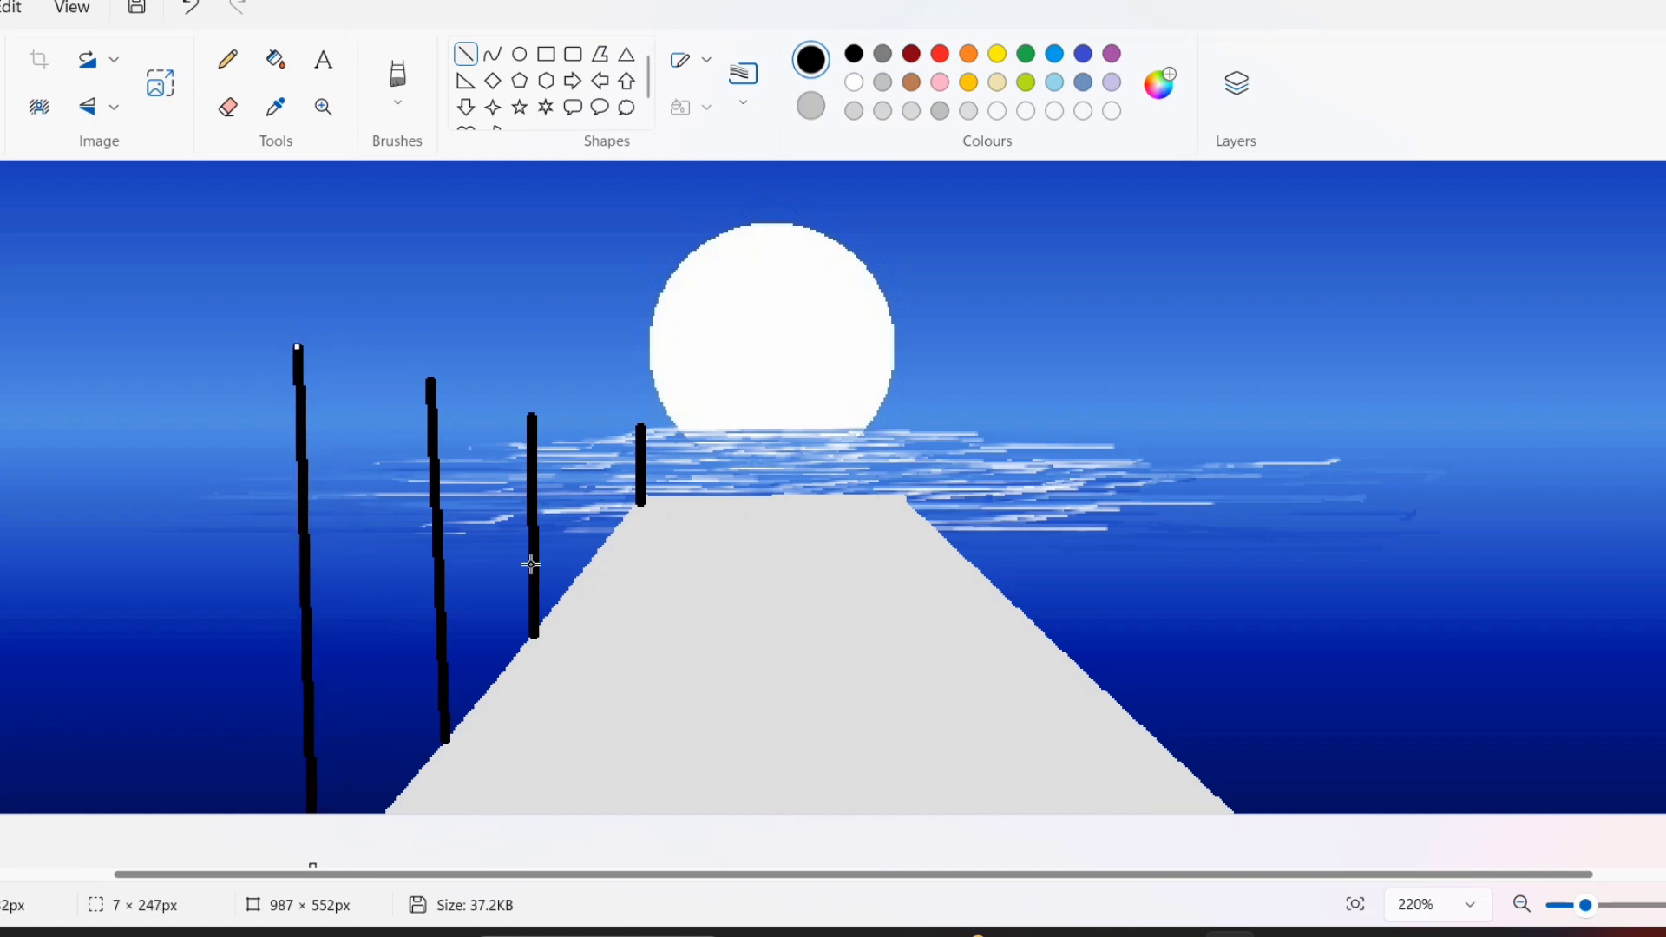
# Lengthen the tall left post to about 258 px, shift it slightly towards the pier and lean its top outward
pyautogui.moveTo(298, 347); pyautogui.dragTo(299, 328)
pyautogui.press('Right')
pyautogui.press('Right')
pyautogui.press('Right')
pyautogui.press('Right')
pyautogui.press('Right')
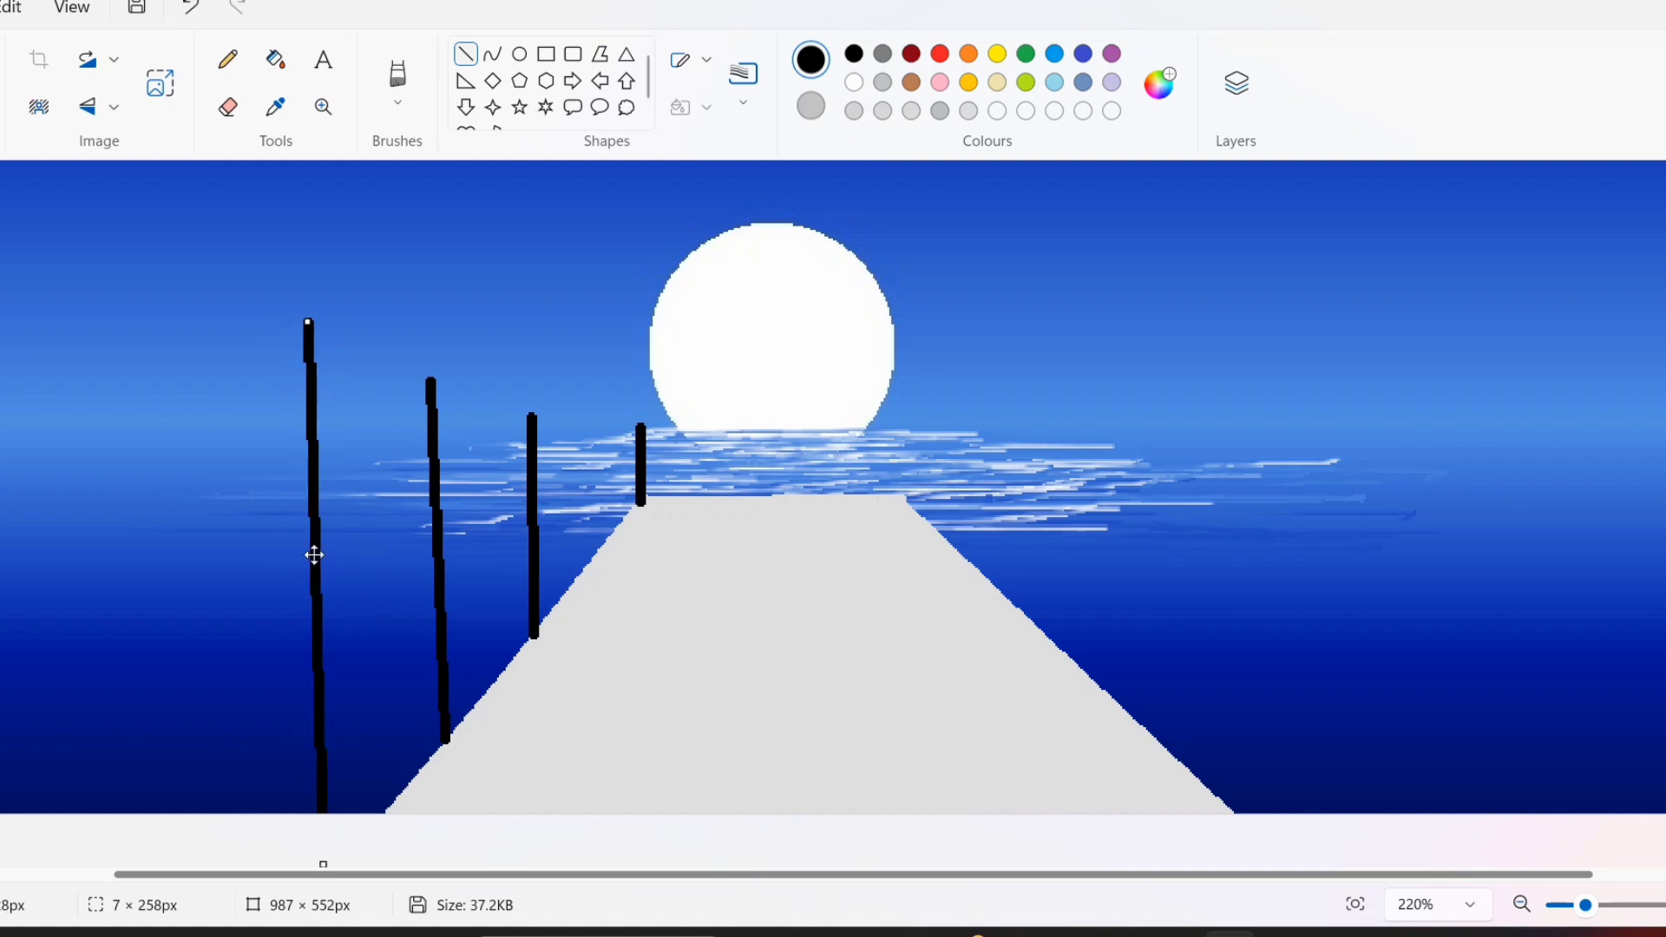
pyautogui.moveTo(307, 323); pyautogui.dragTo(298, 326)
pyautogui.click(212, 460)
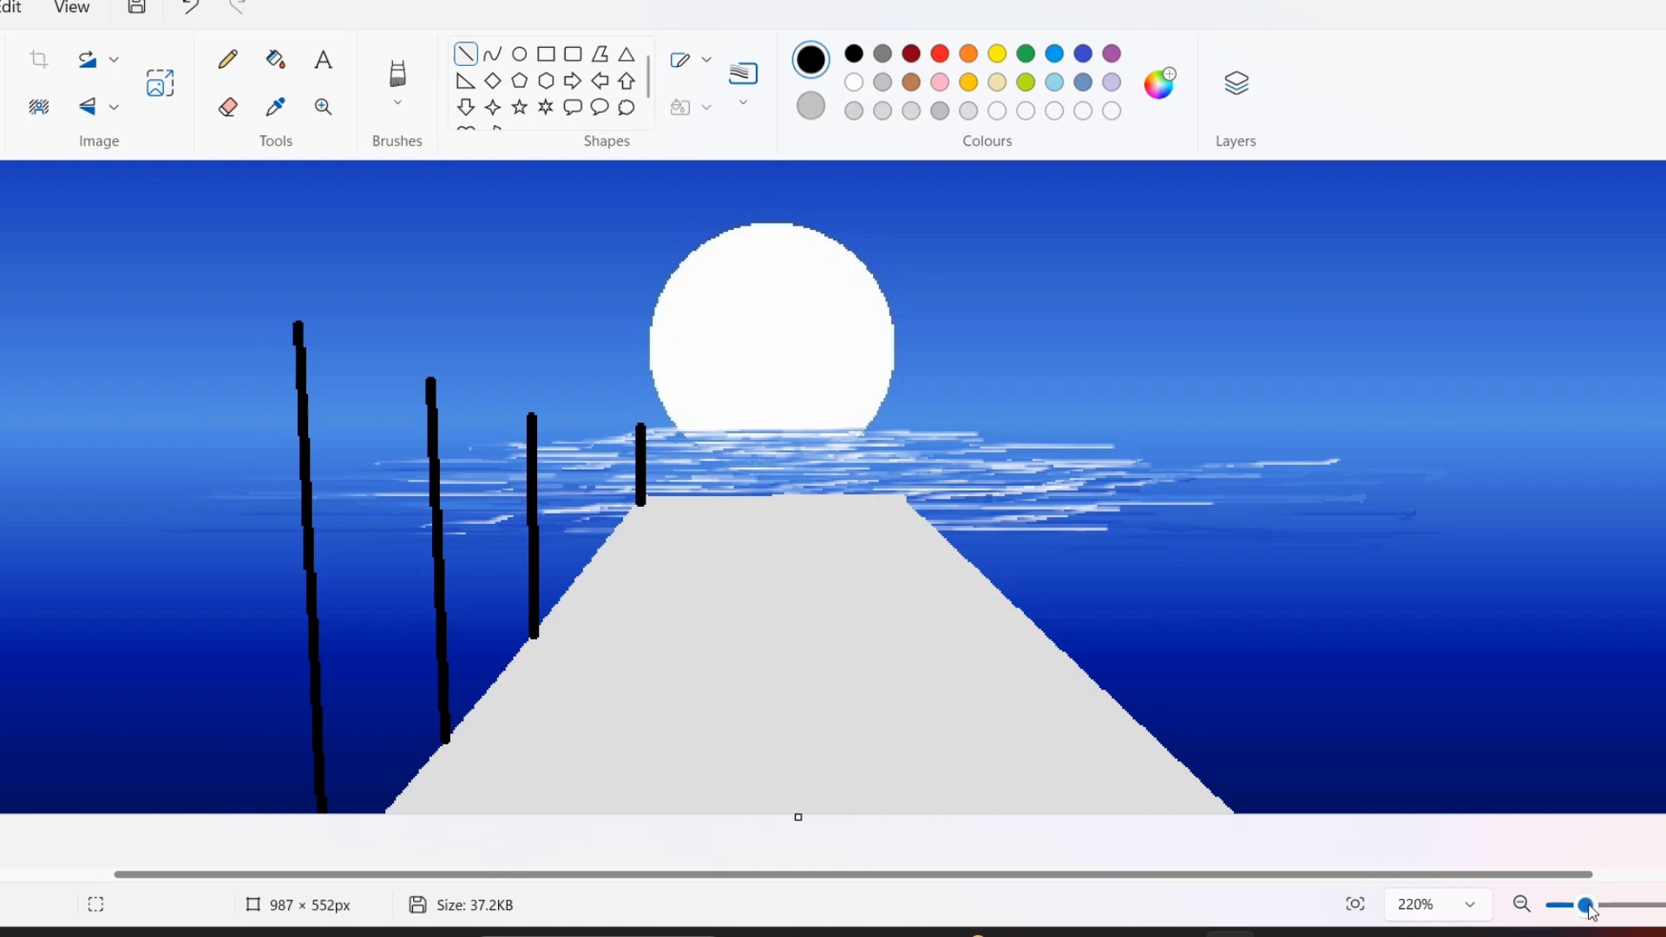
# Add two black posts on the pier's right edge: about 30 px tall at the far corner and about 92 px tall nearer
pyautogui.moveTo(897, 431)
pyautogui.mouseDown()
pyautogui.moveTo(897, 498)
pyautogui.moveTo(911, 458)
pyautogui.mouseUp()
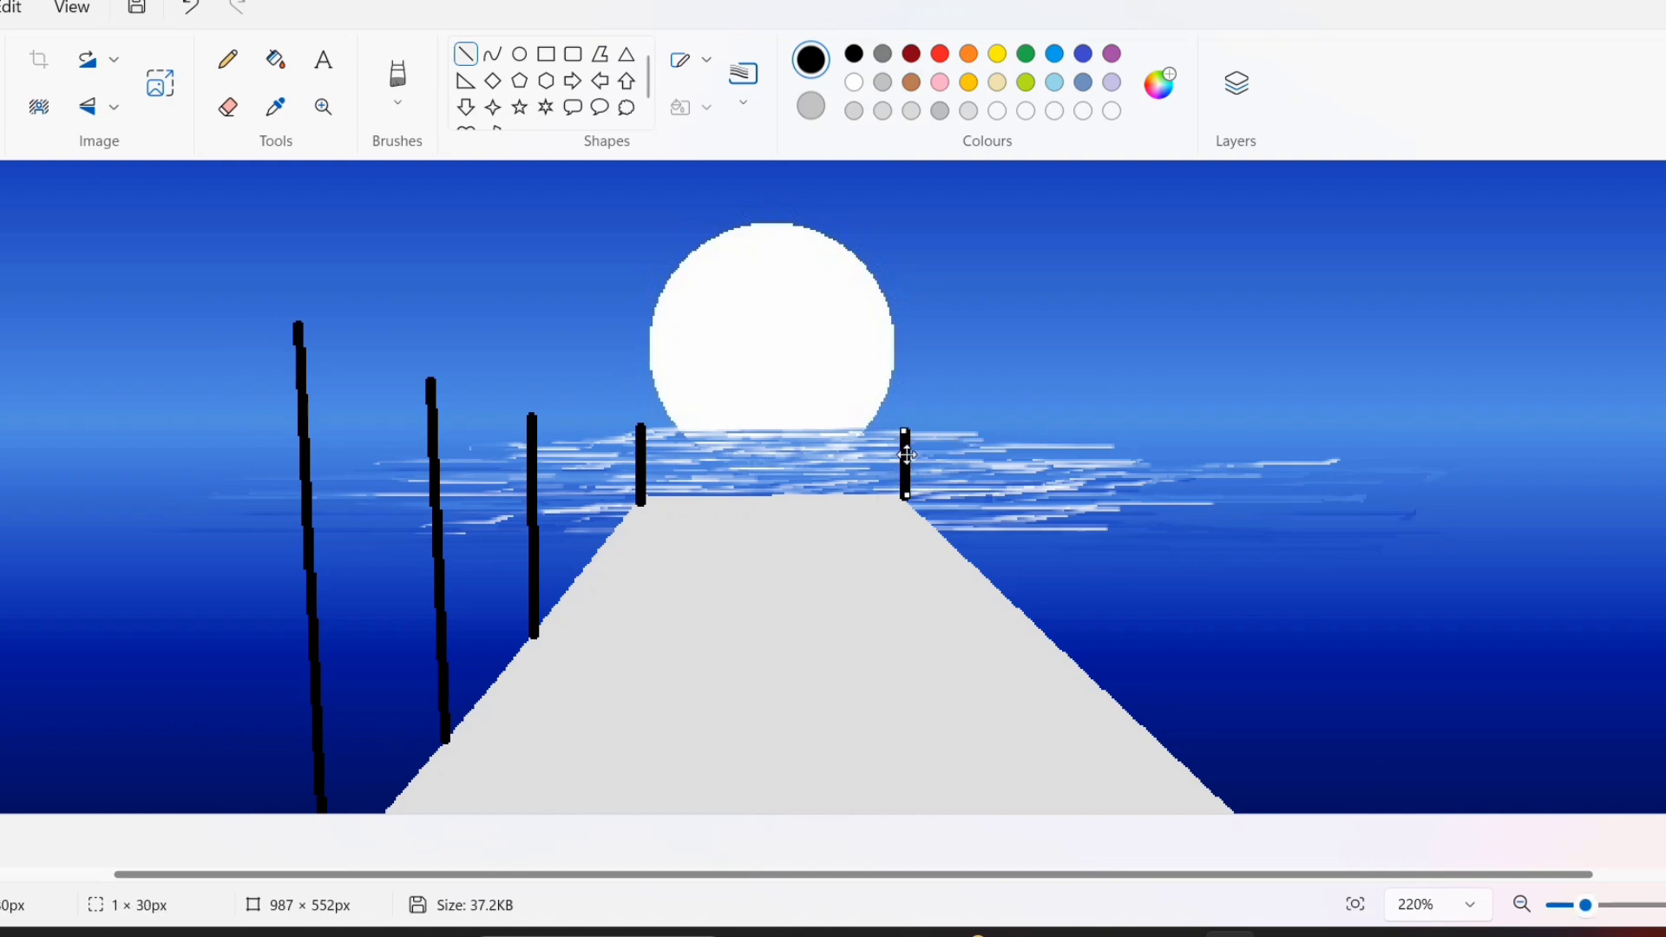
pyautogui.click(868, 432)
pyautogui.moveTo(1010, 604); pyautogui.dragTo(1014, 405)
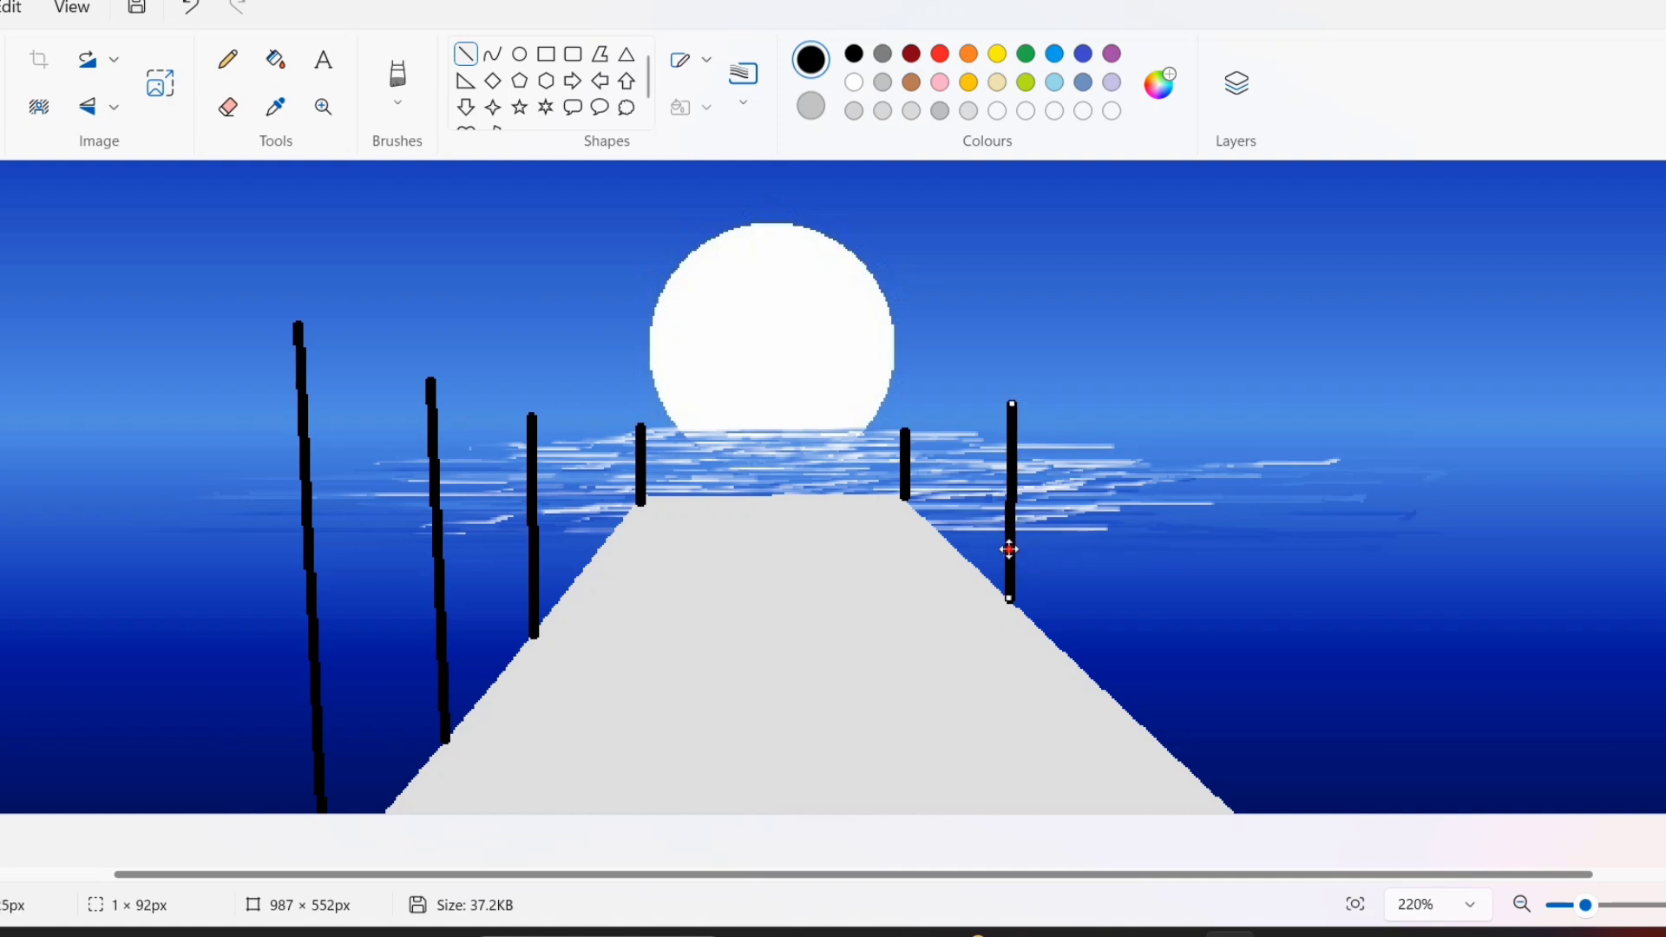
pyautogui.moveTo(1009, 549); pyautogui.dragTo(1029, 541)
pyautogui.click(1142, 584)
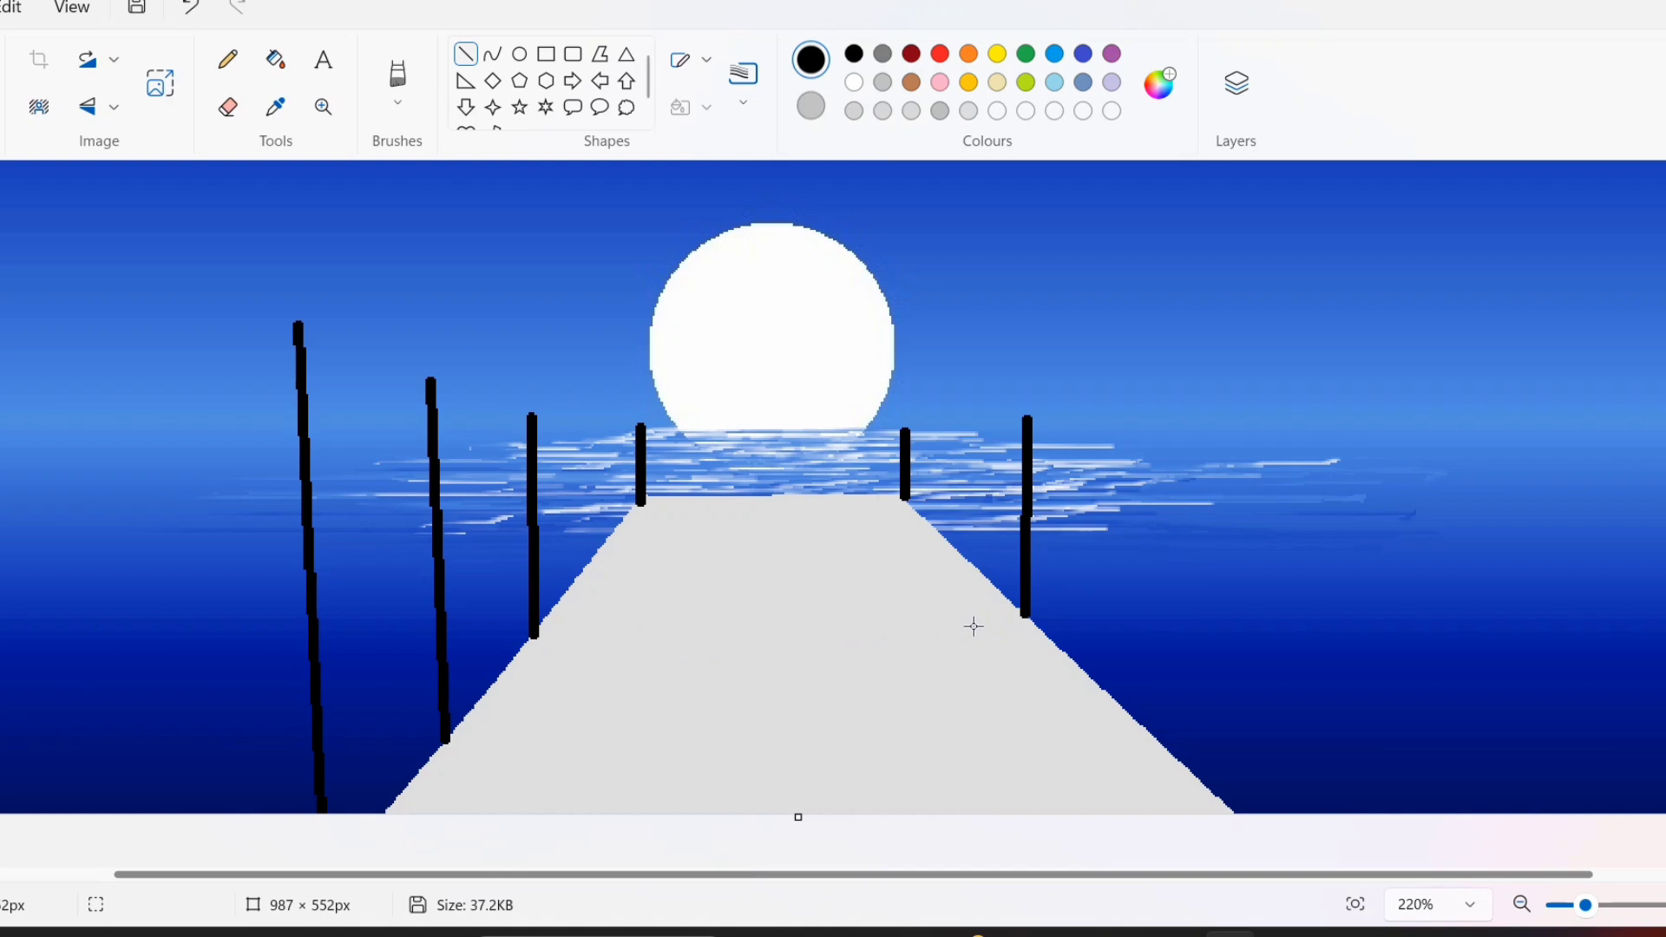
# Add a third black post on the pier's right edge, lean its top slightly outward and match its height to its left counterpart
pyautogui.moveTo(434, 385); pyautogui.dragTo(453, 742)
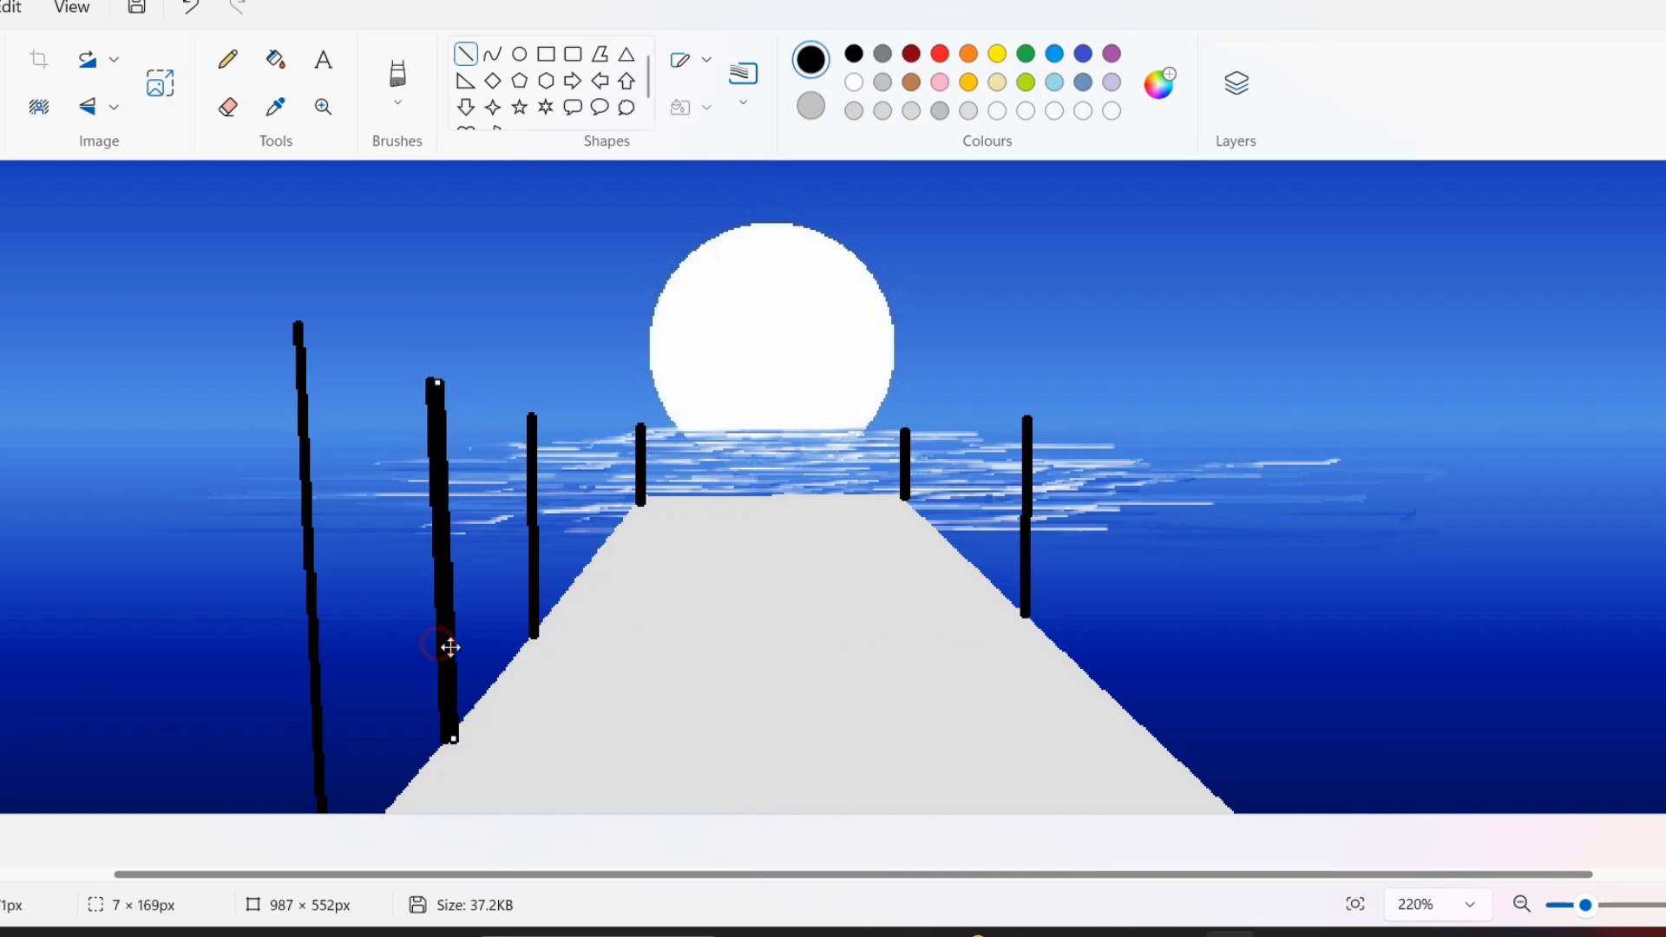
pyautogui.moveTo(450, 647); pyautogui.dragTo(1149, 655)
pyautogui.moveTo(1140, 392); pyautogui.dragTo(1166, 398)
pyautogui.moveTo(1158, 549); pyautogui.dragTo(1143, 581)
pyautogui.moveTo(1135, 658); pyautogui.dragTo(1125, 646)
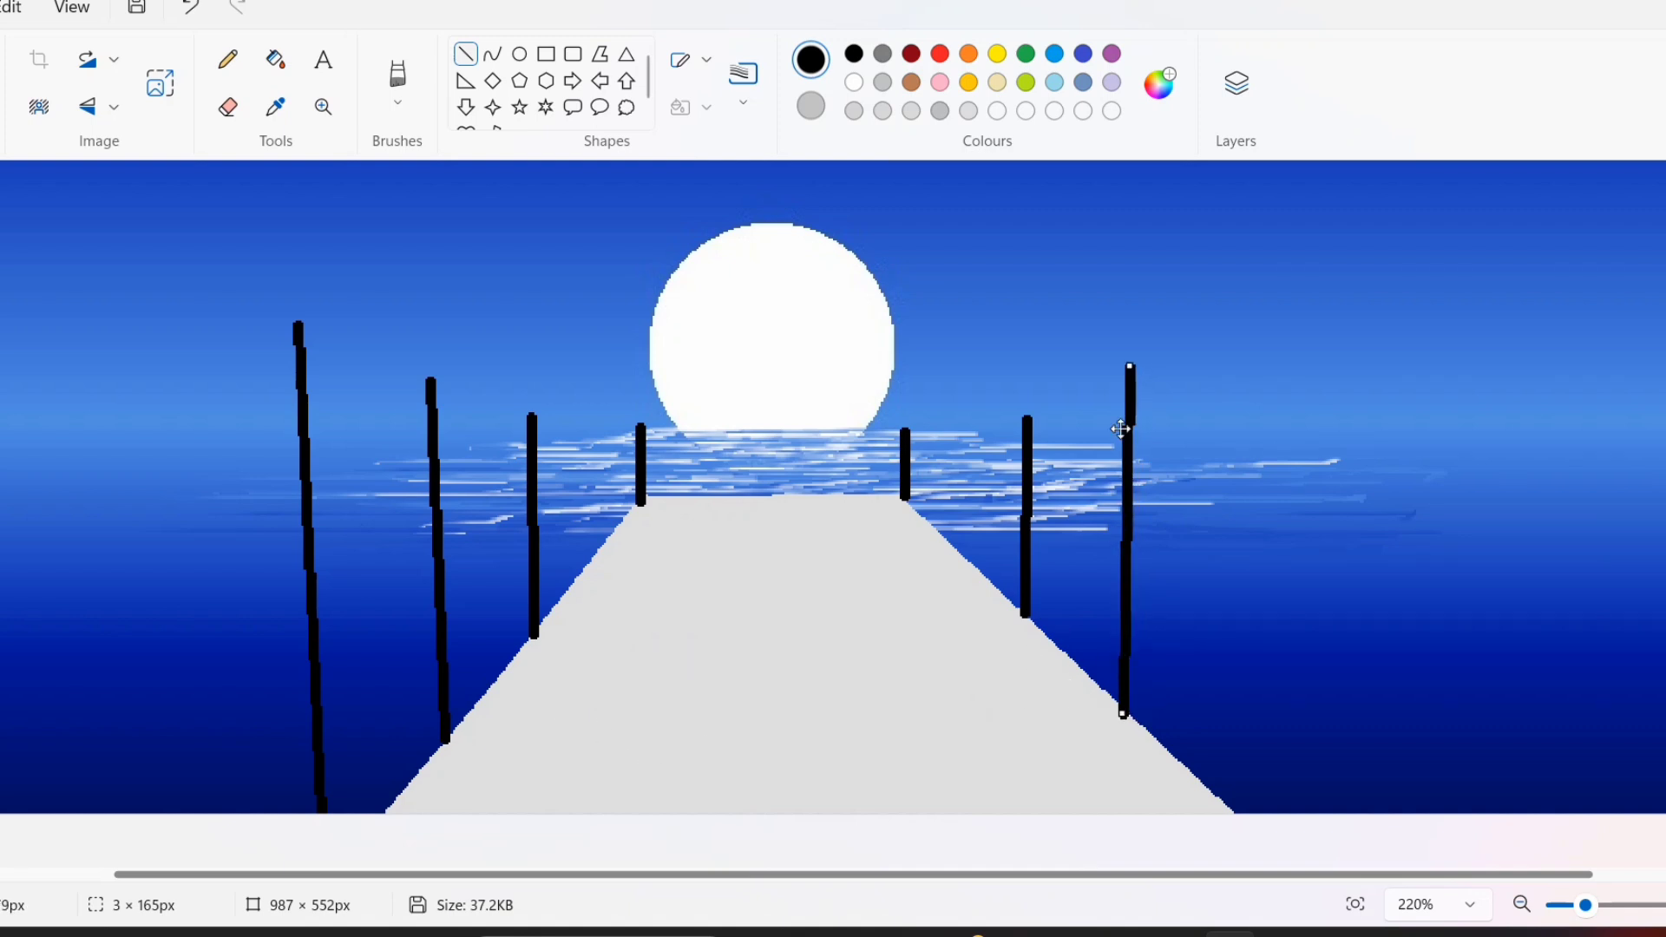
pyautogui.moveTo(1129, 366); pyautogui.dragTo(1129, 387)
pyautogui.click(945, 785)
# Add a tall black post about 237 px long outside the pier's near right corner, with its top leaning slightly outward
pyautogui.moveTo(295, 325); pyautogui.dragTo(321, 824)
pyautogui.moveTo(314, 702)
pyautogui.mouseDown()
pyautogui.moveTo(849, 781)
pyautogui.moveTo(1278, 704)
pyautogui.moveTo(1264, 718)
pyautogui.mouseUp()
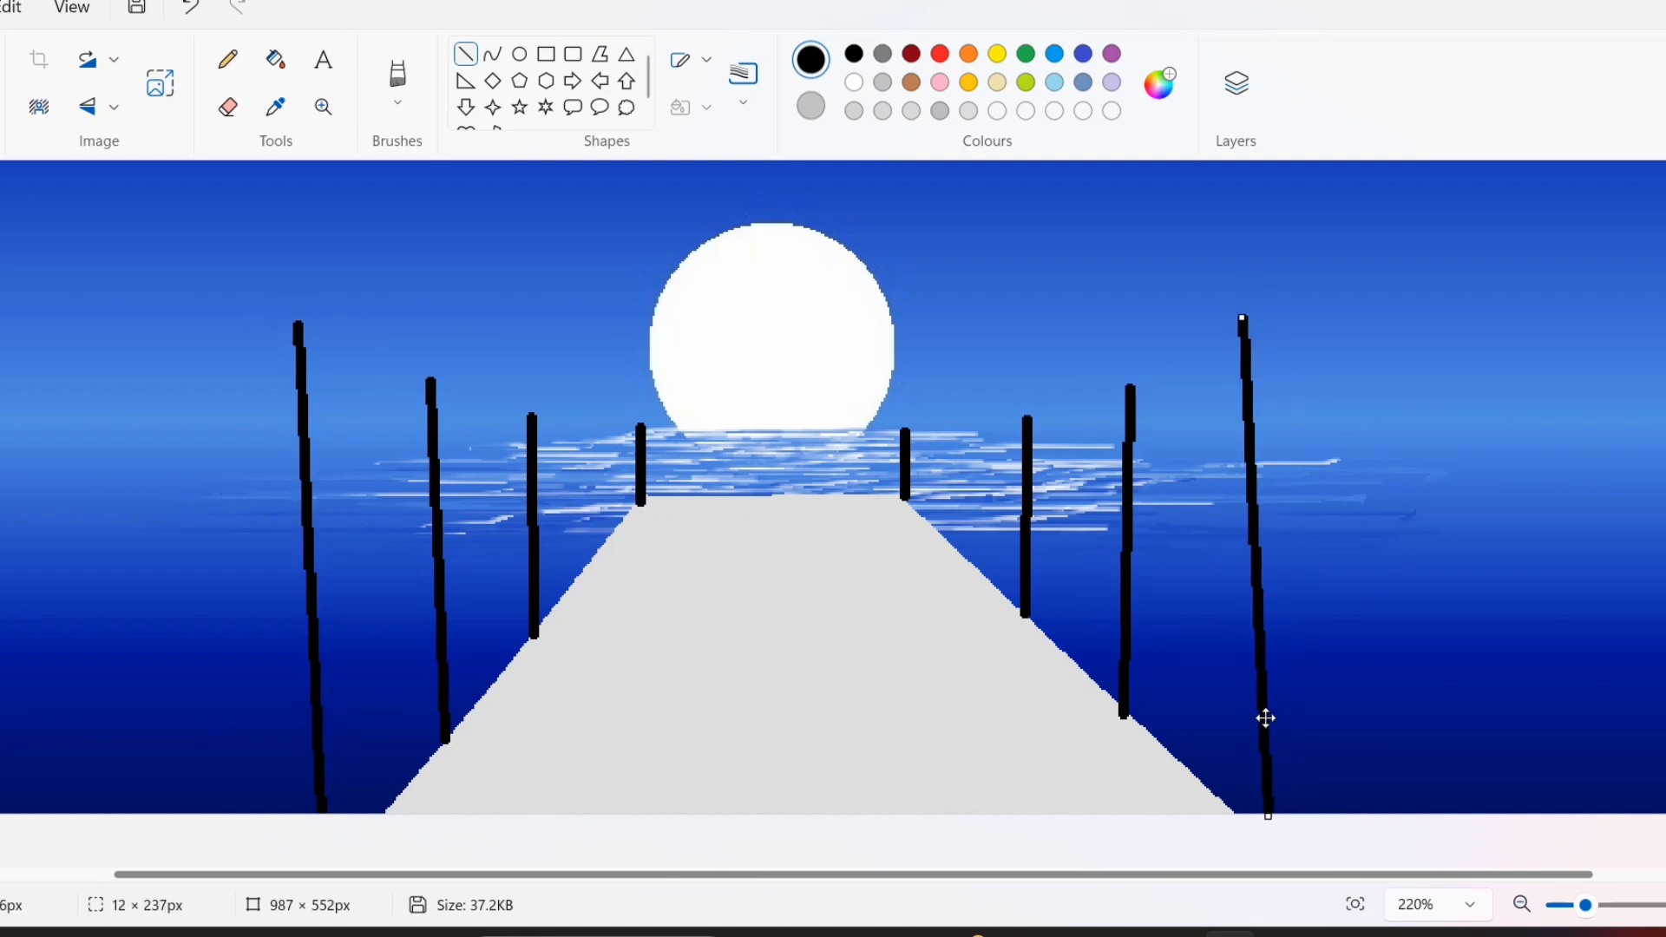
pyautogui.moveTo(1242, 316); pyautogui.dragTo(1275, 321)
pyautogui.moveTo(1272, 425); pyautogui.dragTo(1288, 463)
pyautogui.click(751, 642)
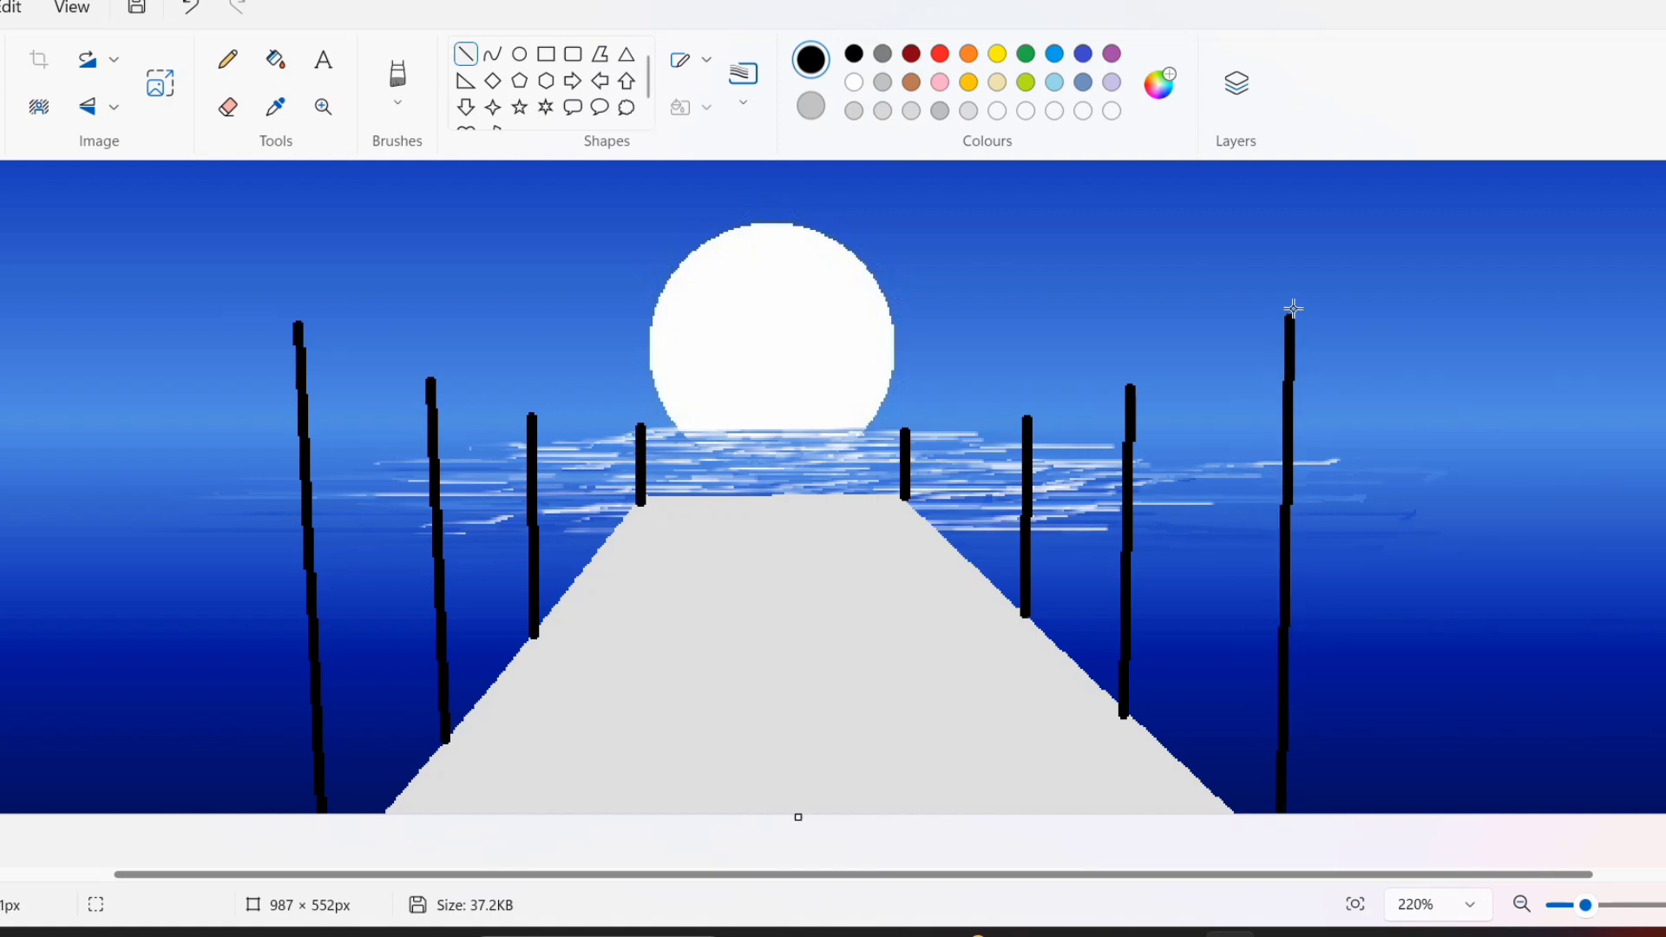
# Thicken the four left posts by drawing a second black line alongside each one
pyautogui.moveTo(647, 501)
pyautogui.mouseDown()
pyautogui.moveTo(648, 428)
pyautogui.moveTo(647, 499)
pyautogui.mouseUp()
pyautogui.click(711, 502)
pyautogui.moveTo(543, 635); pyautogui.dragTo(541, 416)
pyautogui.click(576, 630)
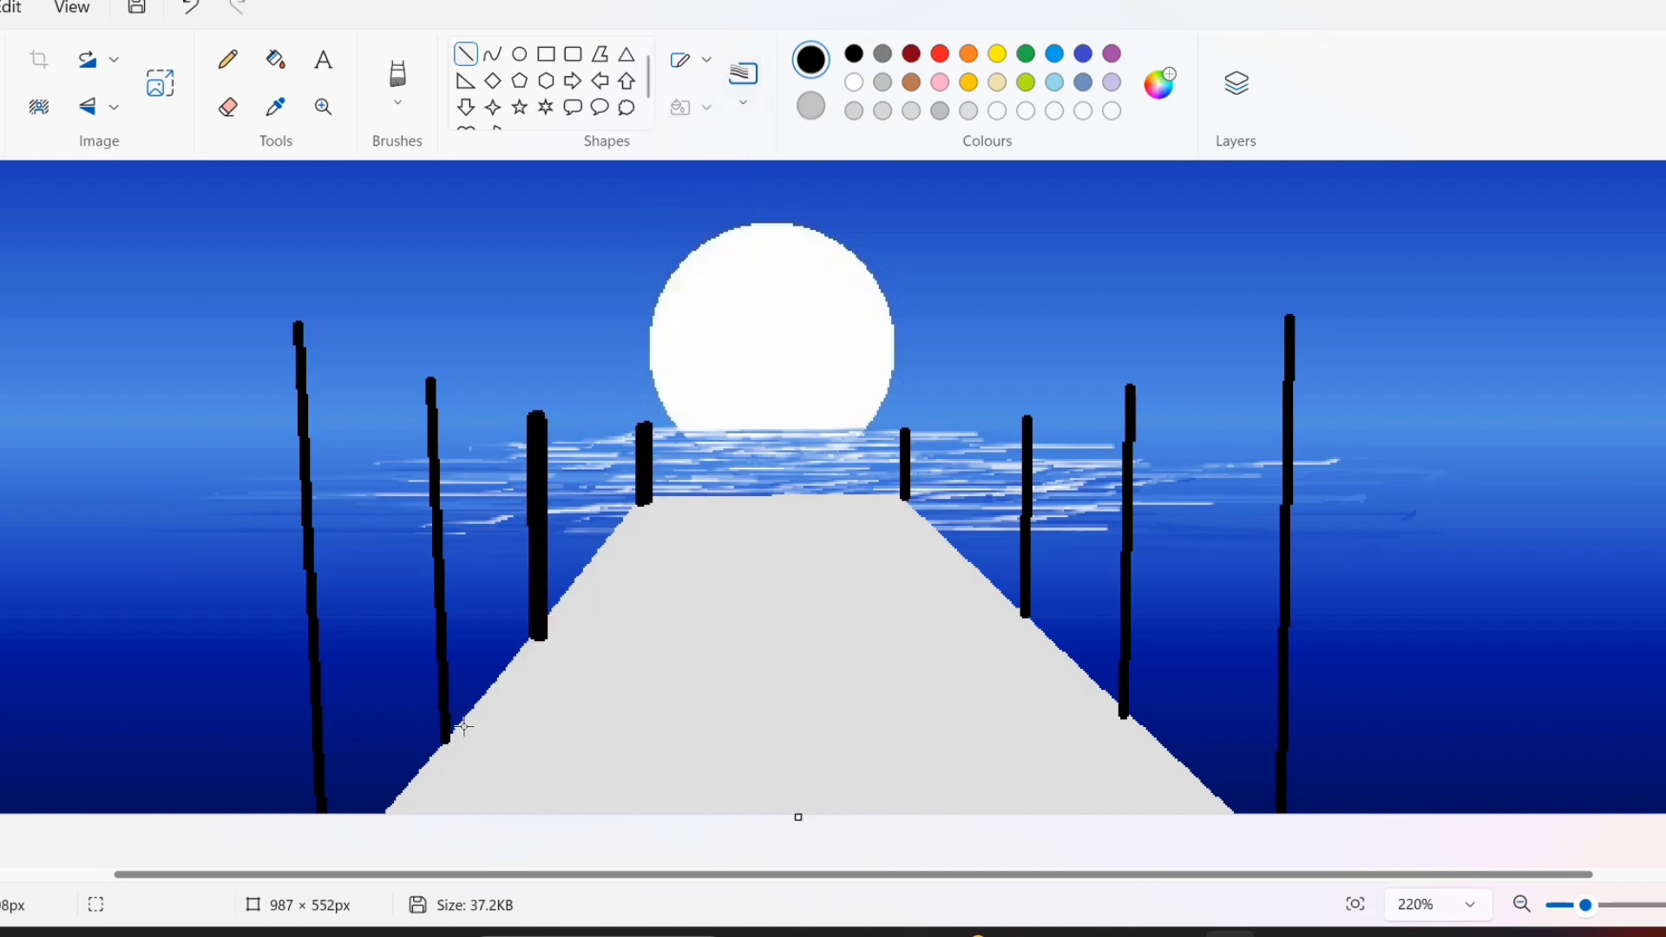
pyautogui.moveTo(449, 742); pyautogui.dragTo(433, 373)
pyautogui.click(527, 687)
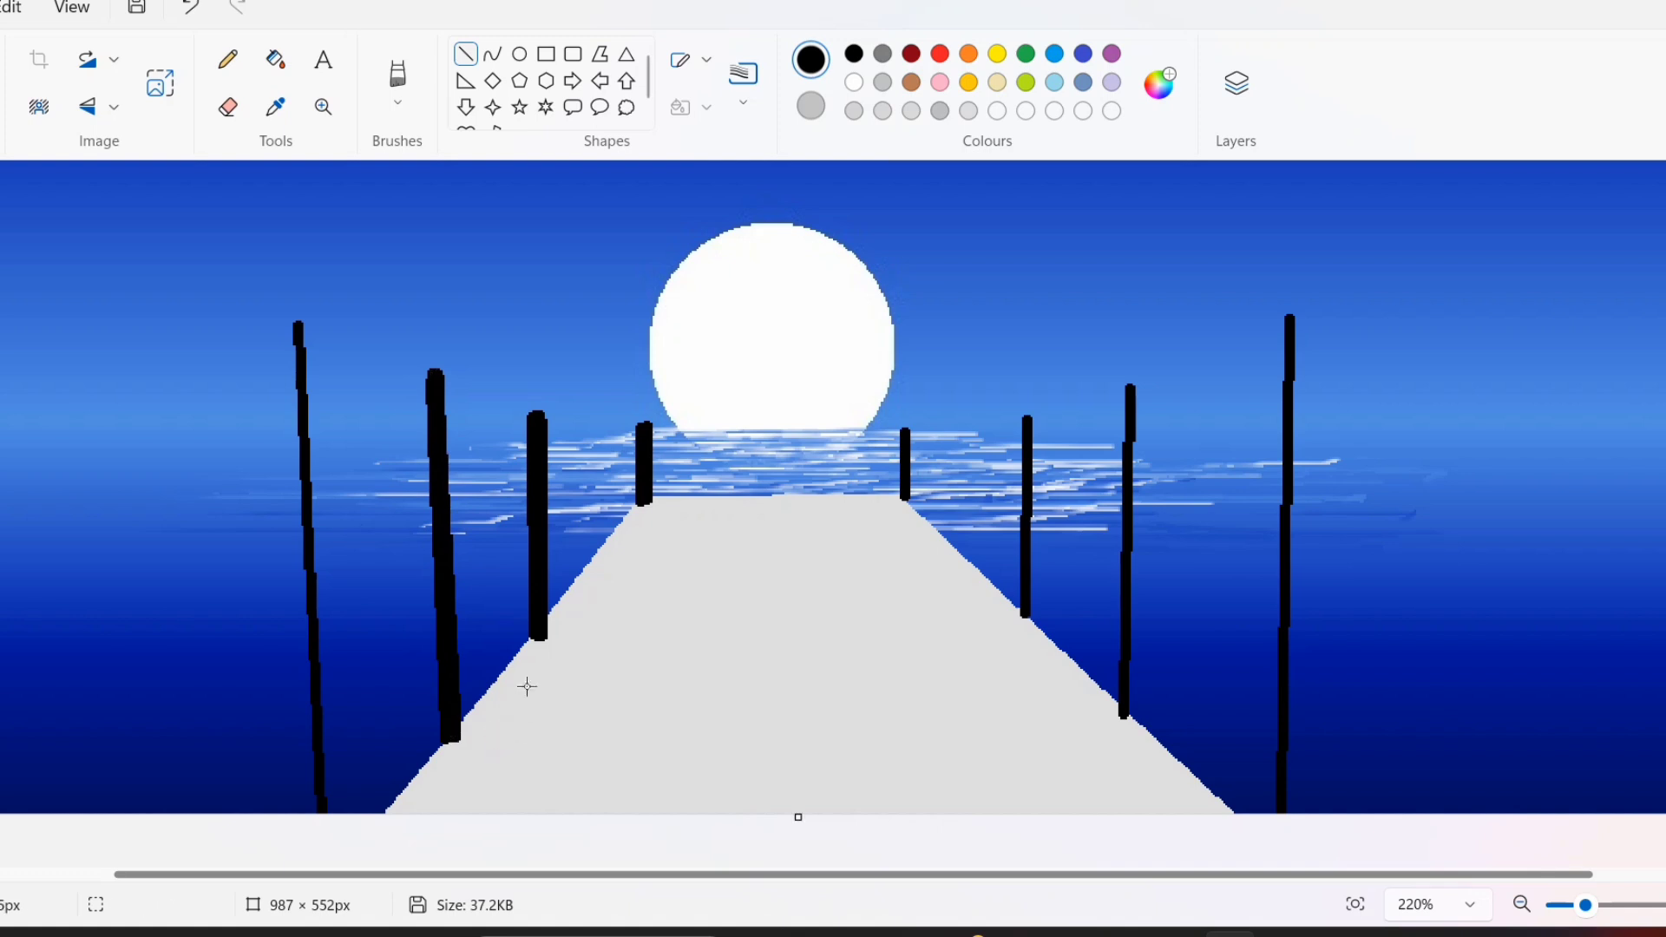
pyautogui.moveTo(326, 807); pyautogui.dragTo(302, 317)
pyautogui.click(373, 561)
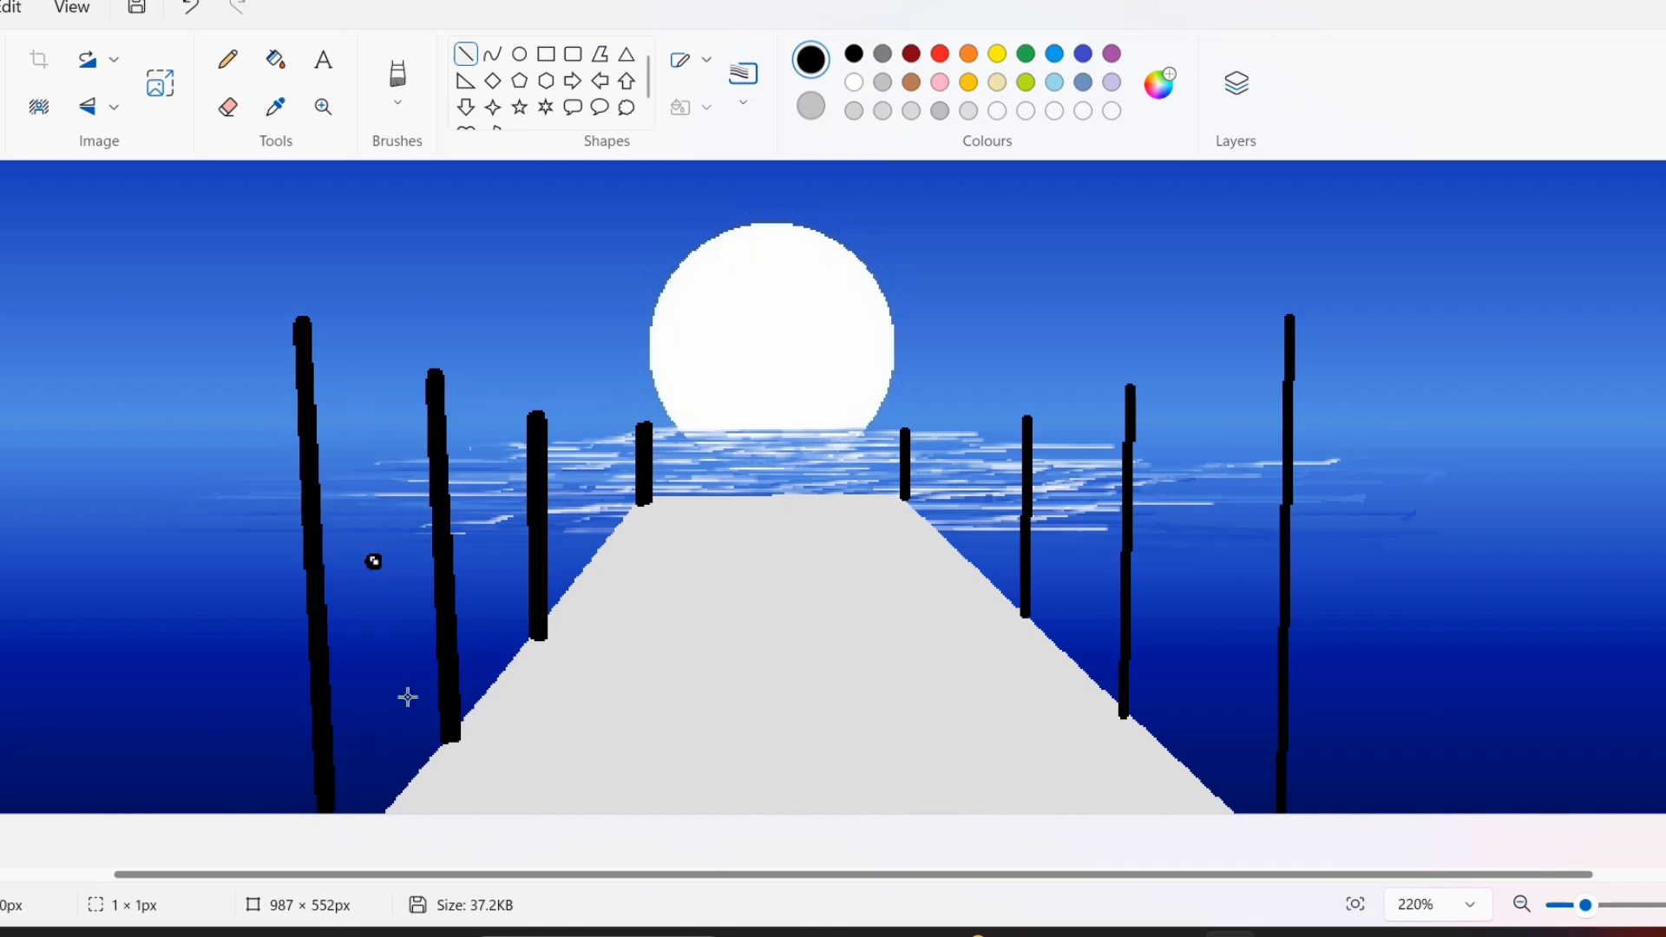
# Thicken the three farthest right posts by drawing a second black line alongside each one
pyautogui.moveTo(910, 501); pyautogui.dragTo(907, 429)
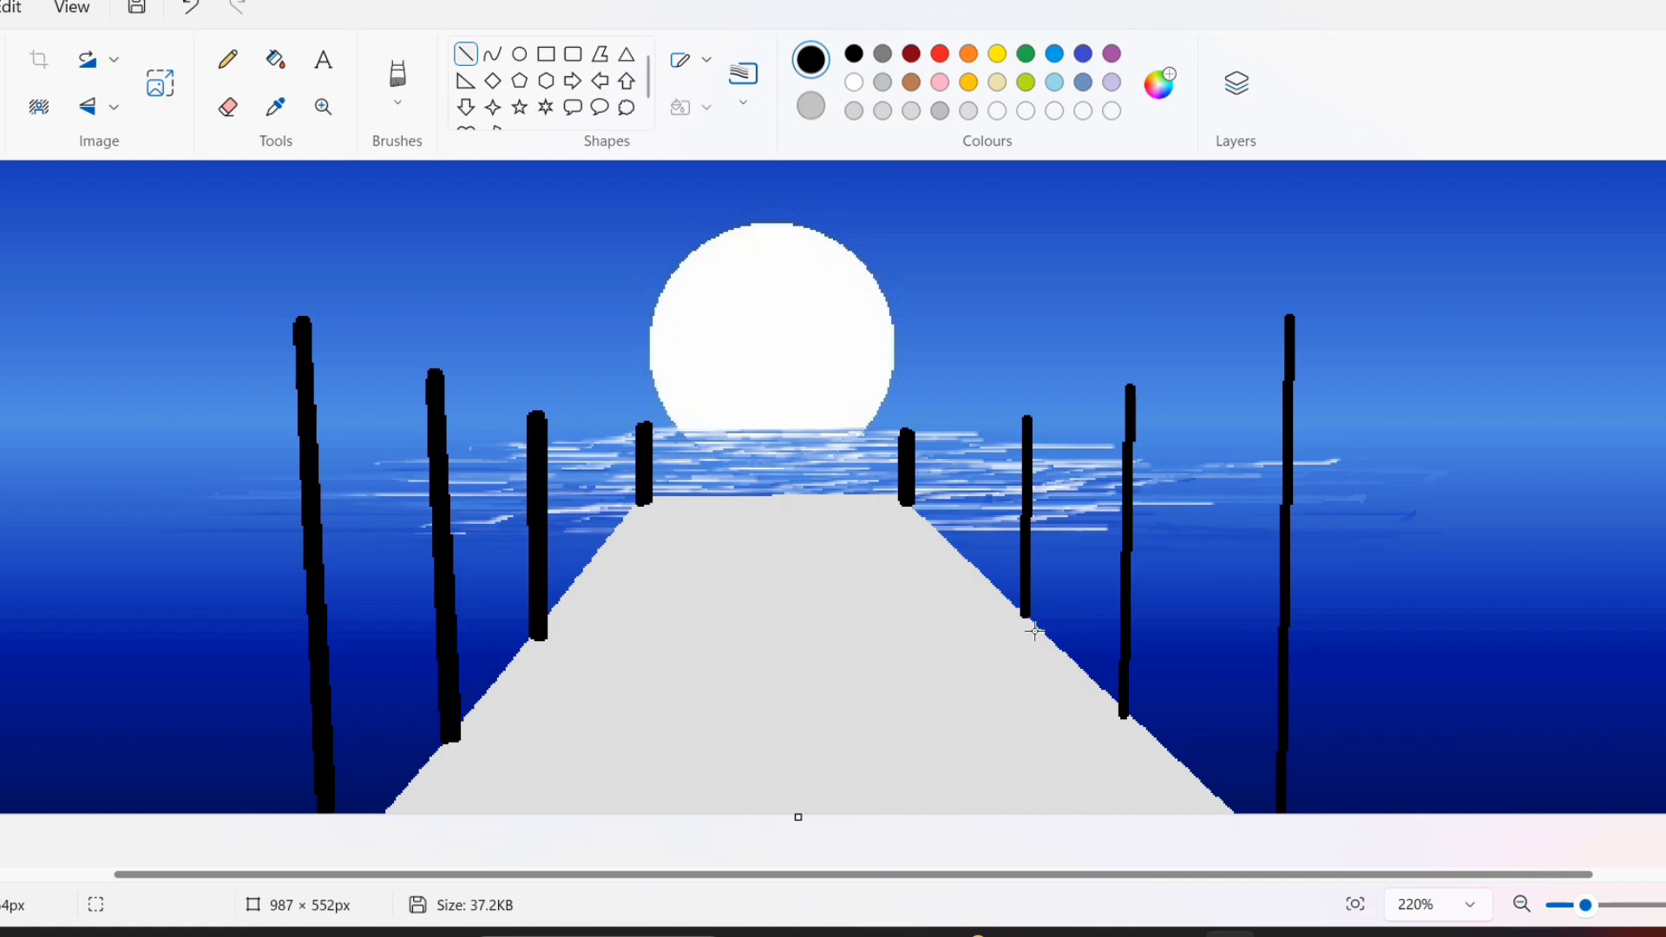
pyautogui.moveTo(1042, 614); pyautogui.dragTo(1029, 413)
pyautogui.click(627, 727)
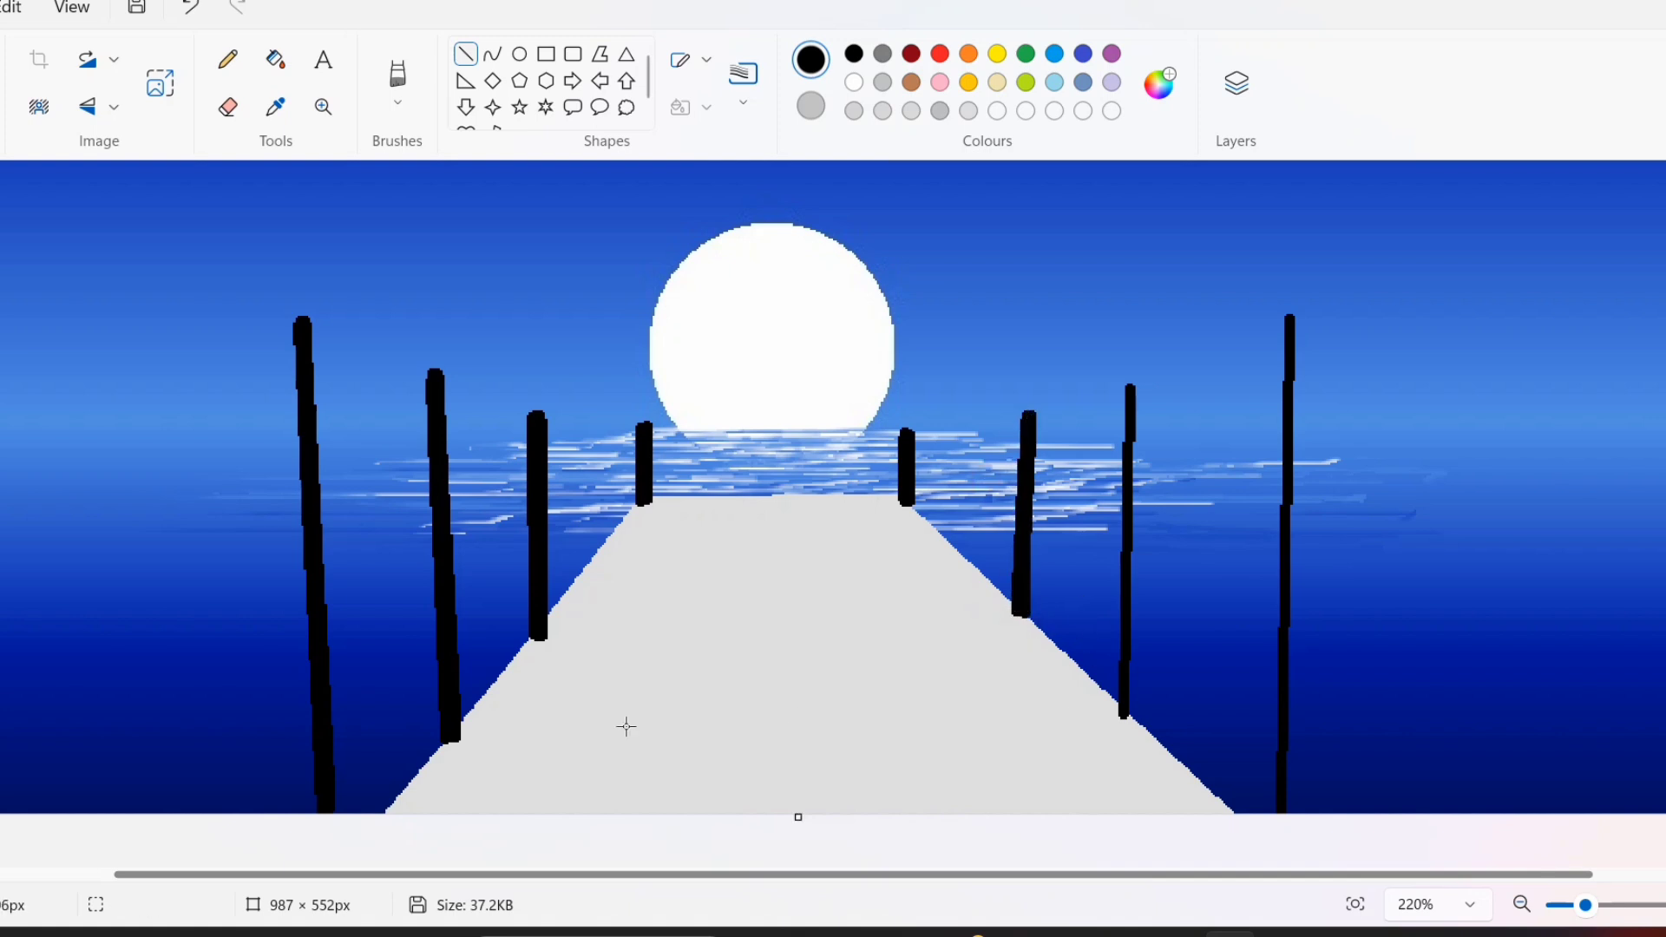
pyautogui.moveTo(1125, 719); pyautogui.dragTo(1128, 386)
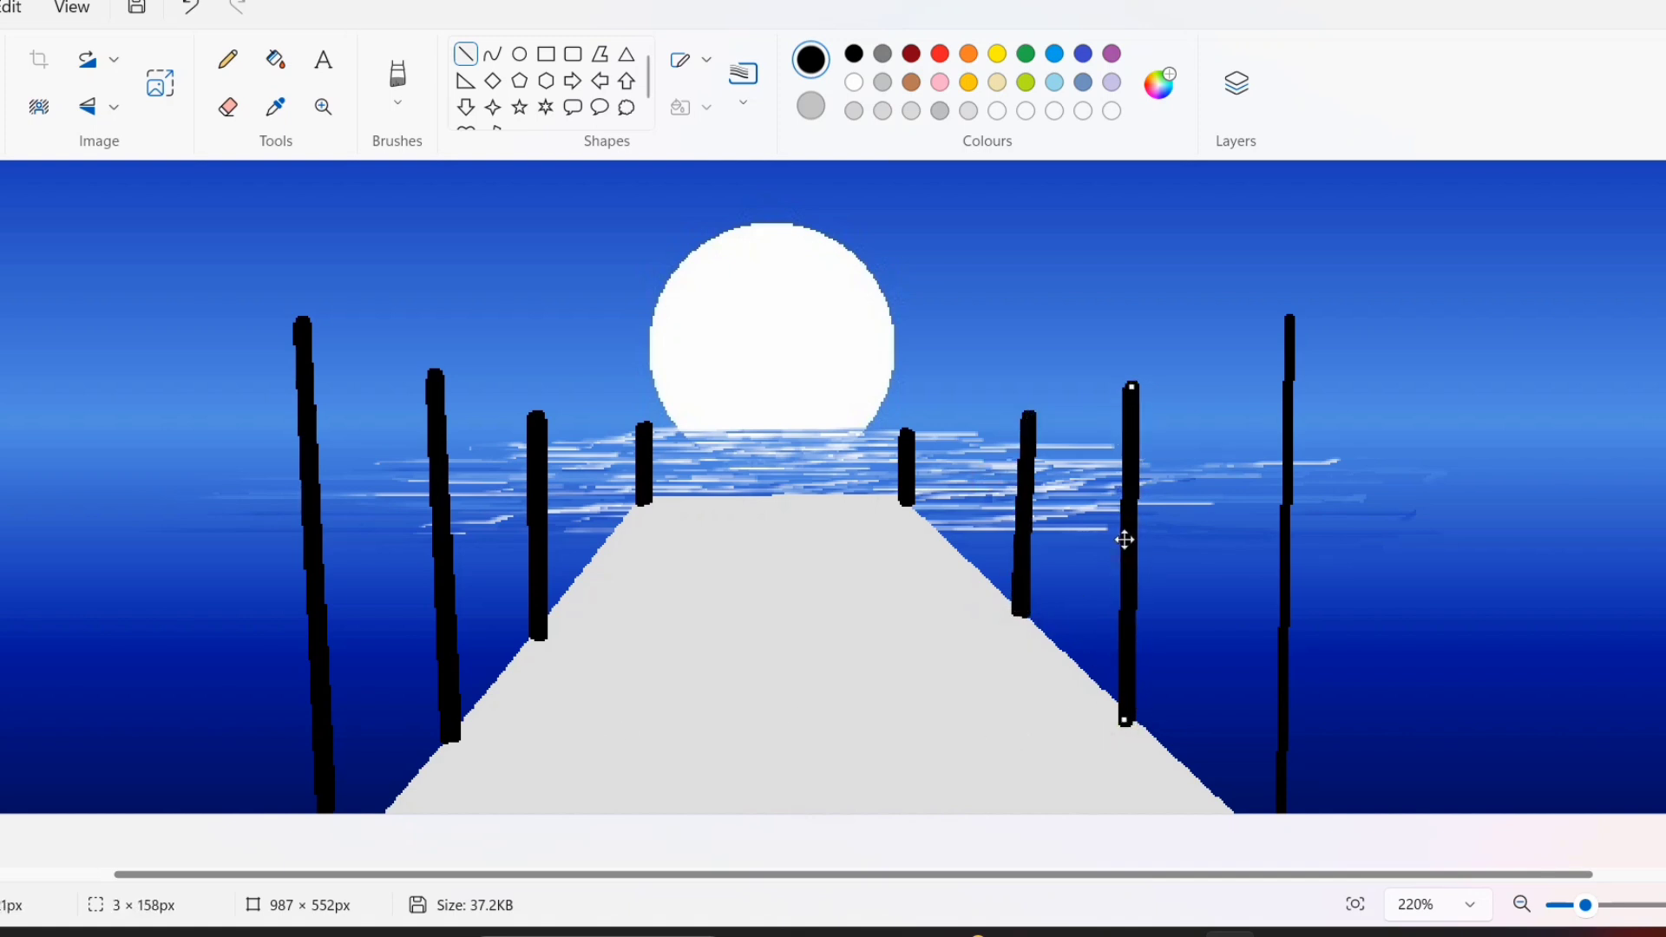
pyautogui.click(1084, 591)
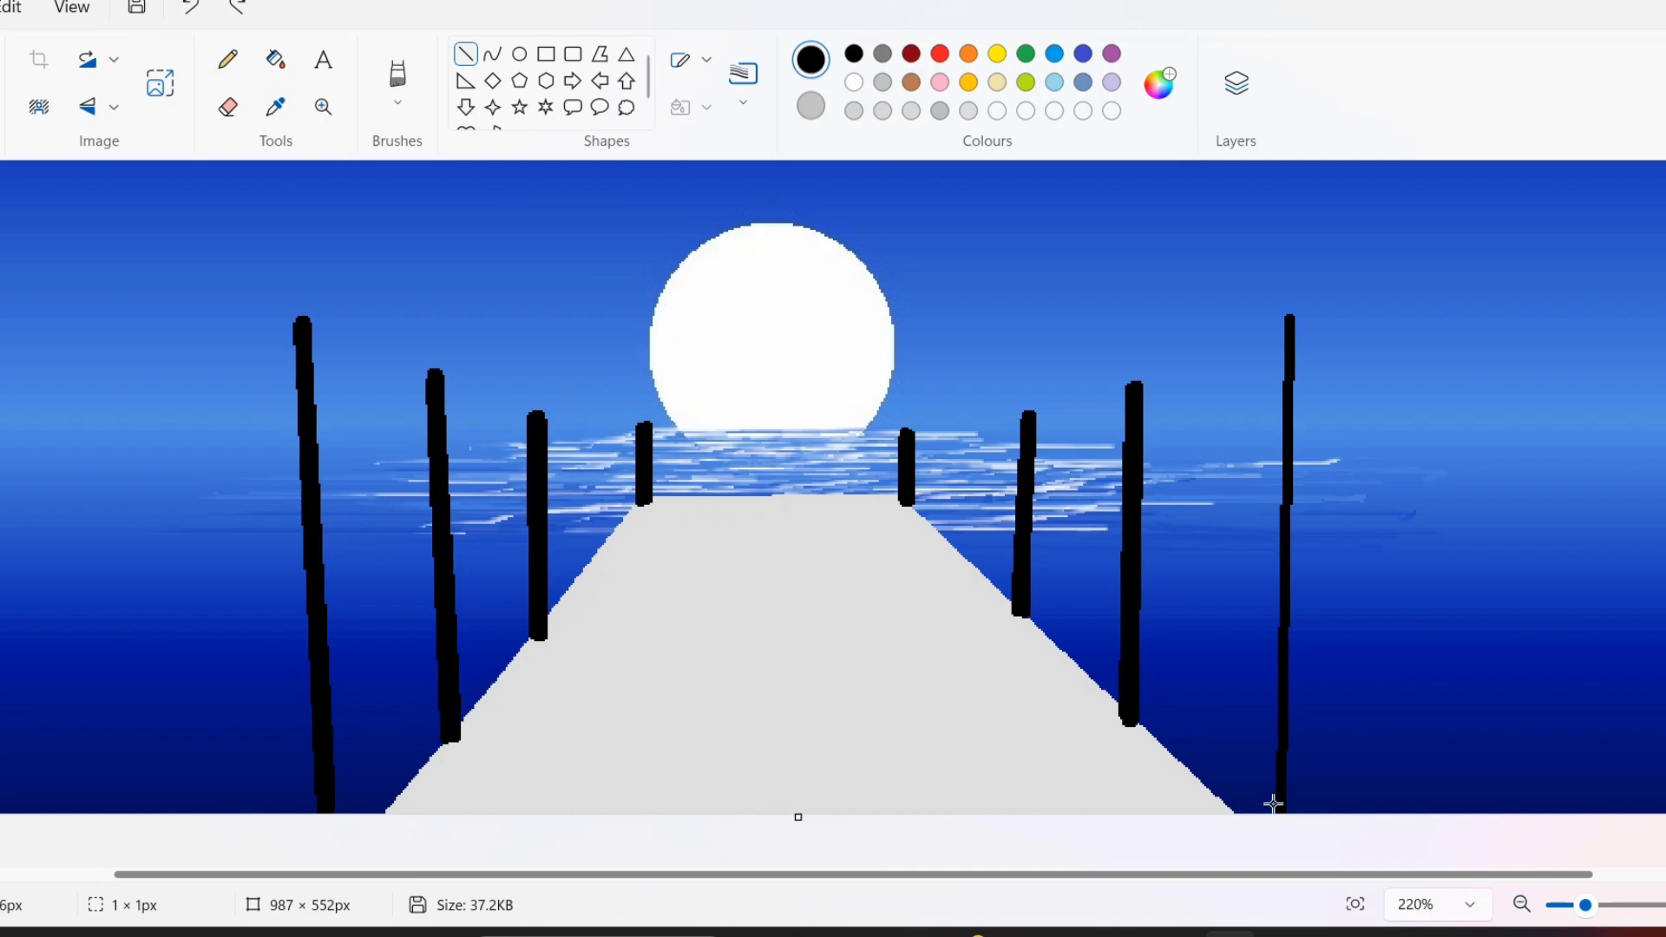
# Thicken the nearest right post by drawing a second black line, about 231 px tall, along its inner side
pyautogui.moveTo(1273, 804); pyautogui.dragTo(1280, 314)
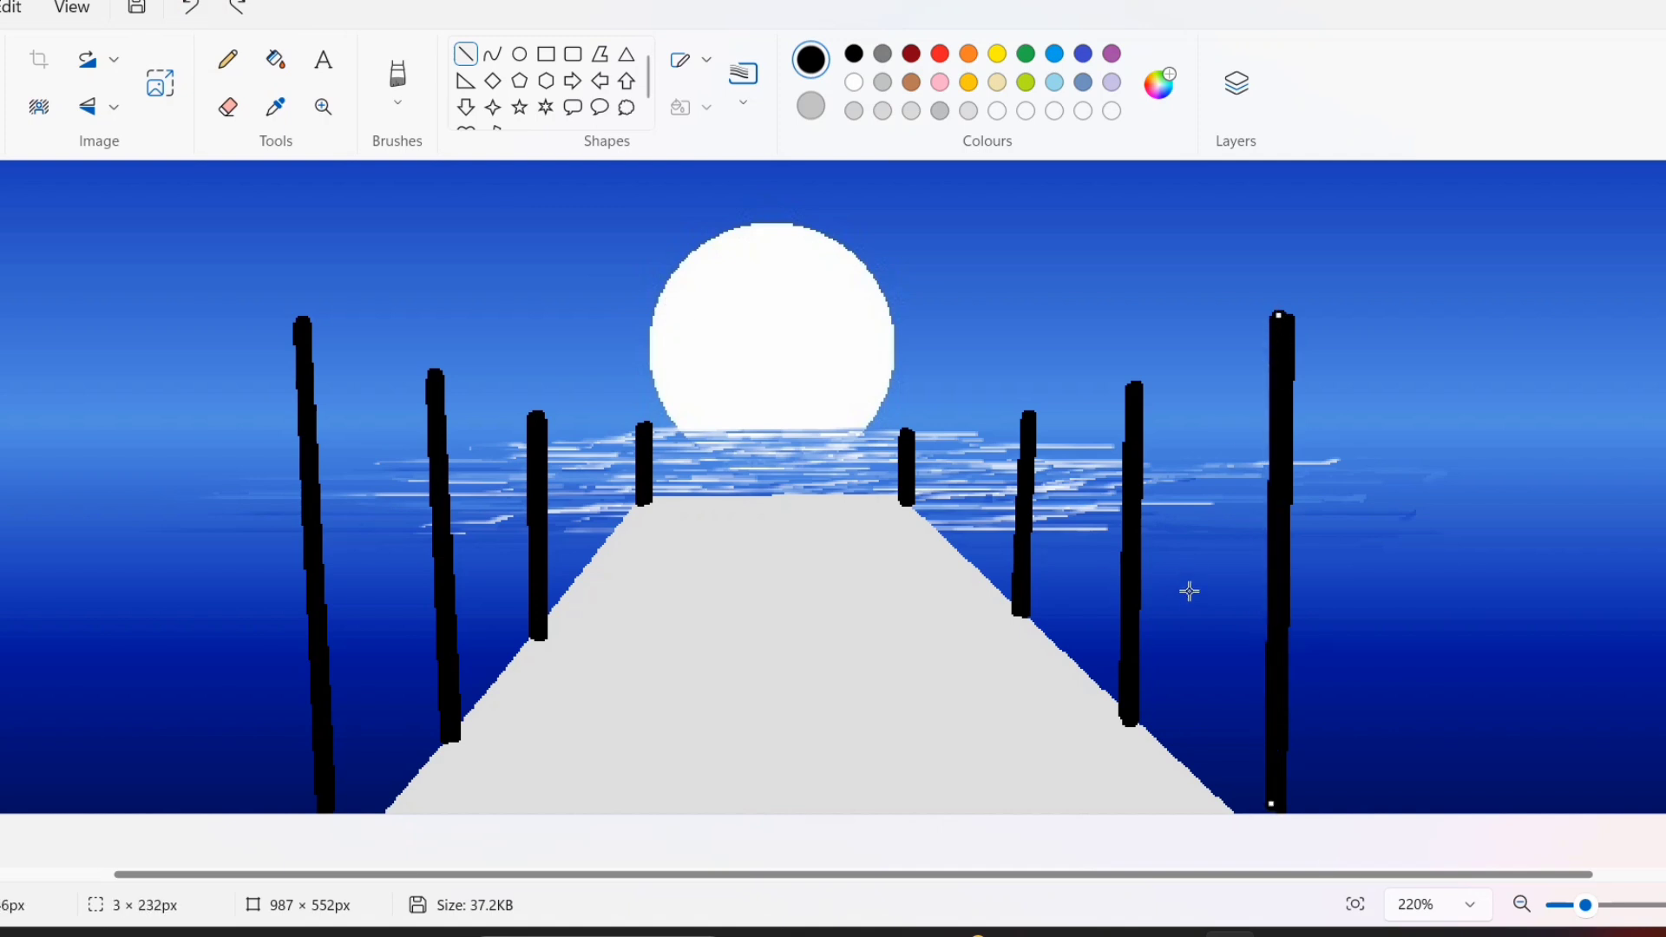
pyautogui.click(1419, 616)
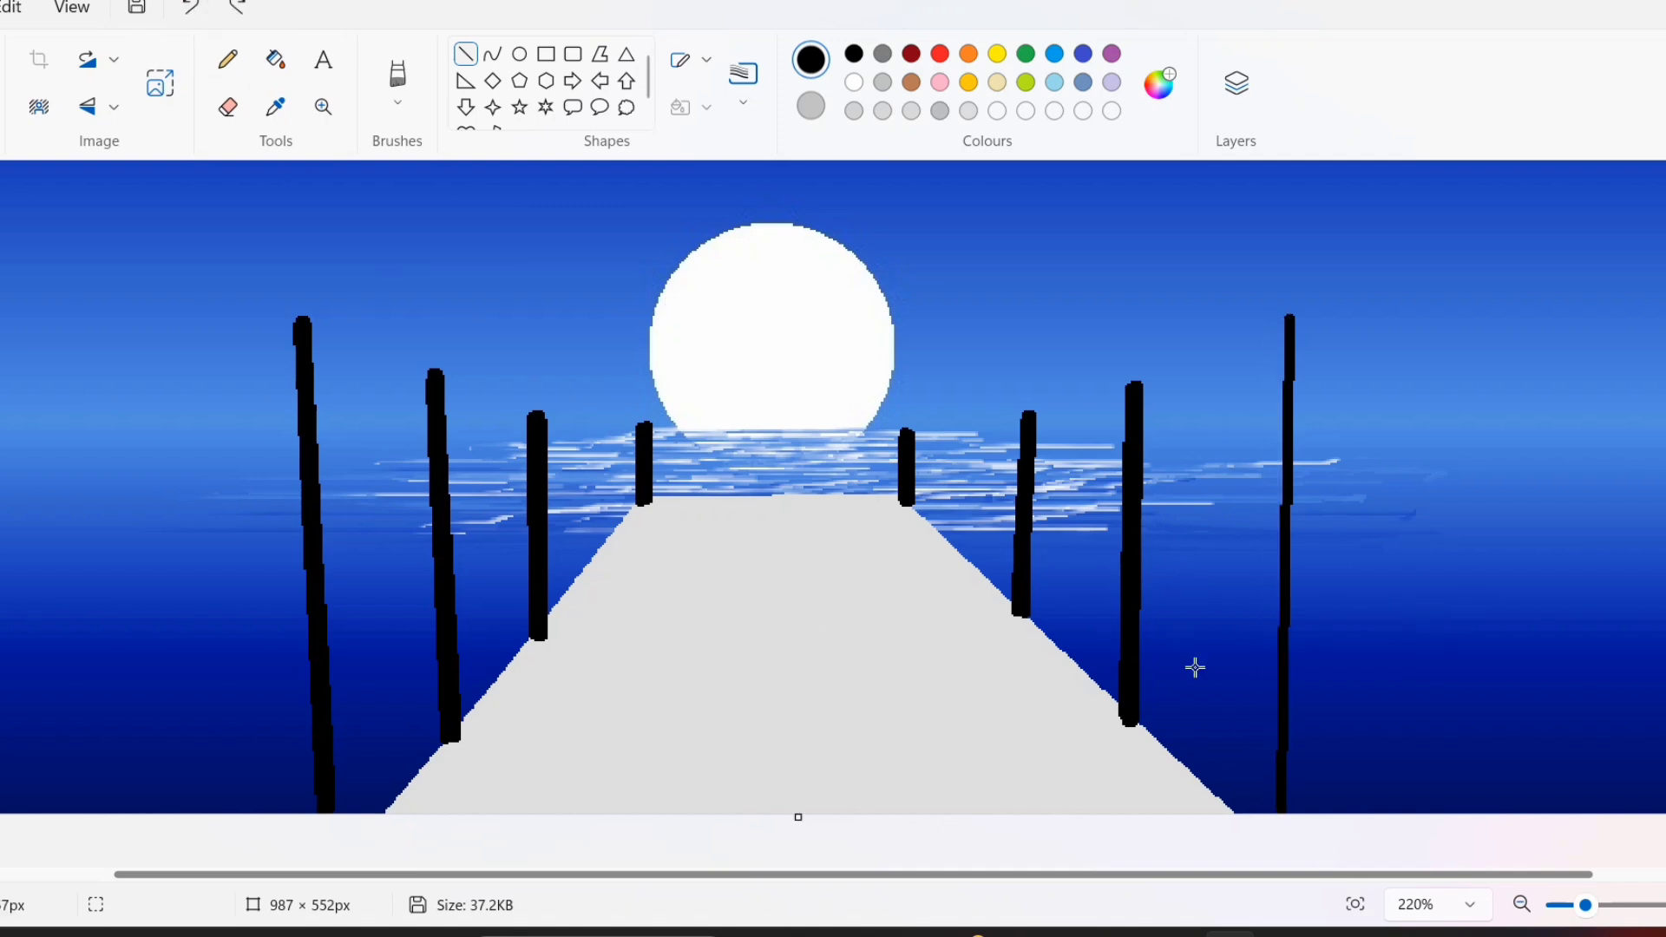
pyautogui.moveTo(1270, 807); pyautogui.dragTo(1282, 313)
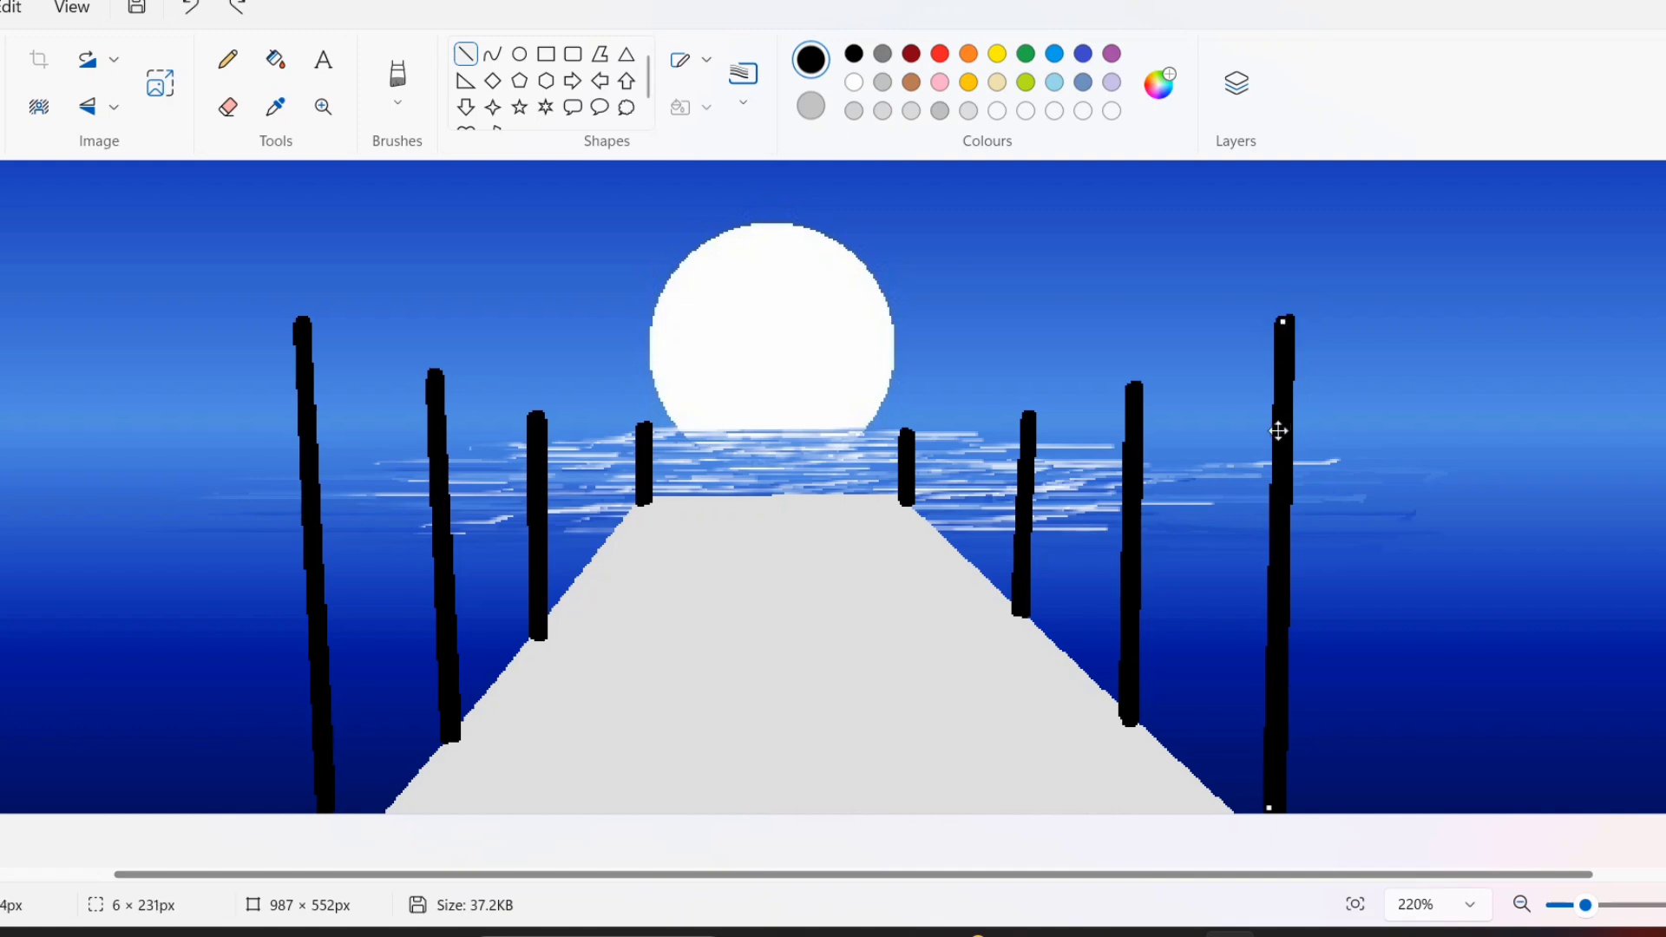
pyautogui.click(1342, 698)
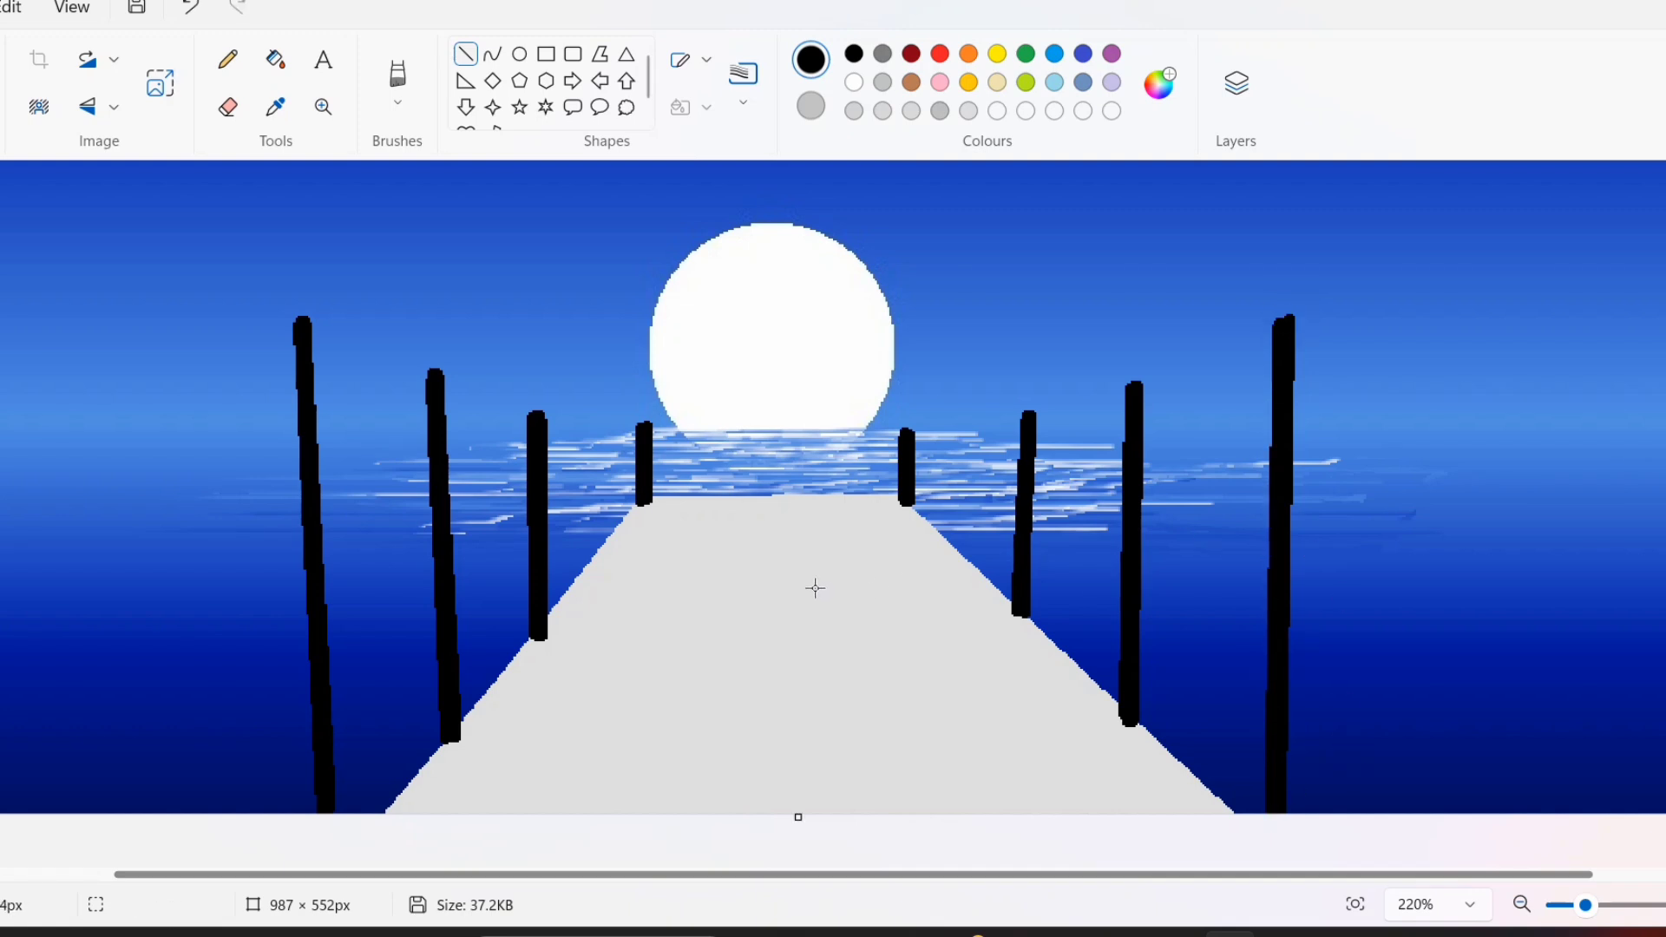
# Draw three sagging black rope curves connecting the tops of the four left posts
pyautogui.click(493, 54)
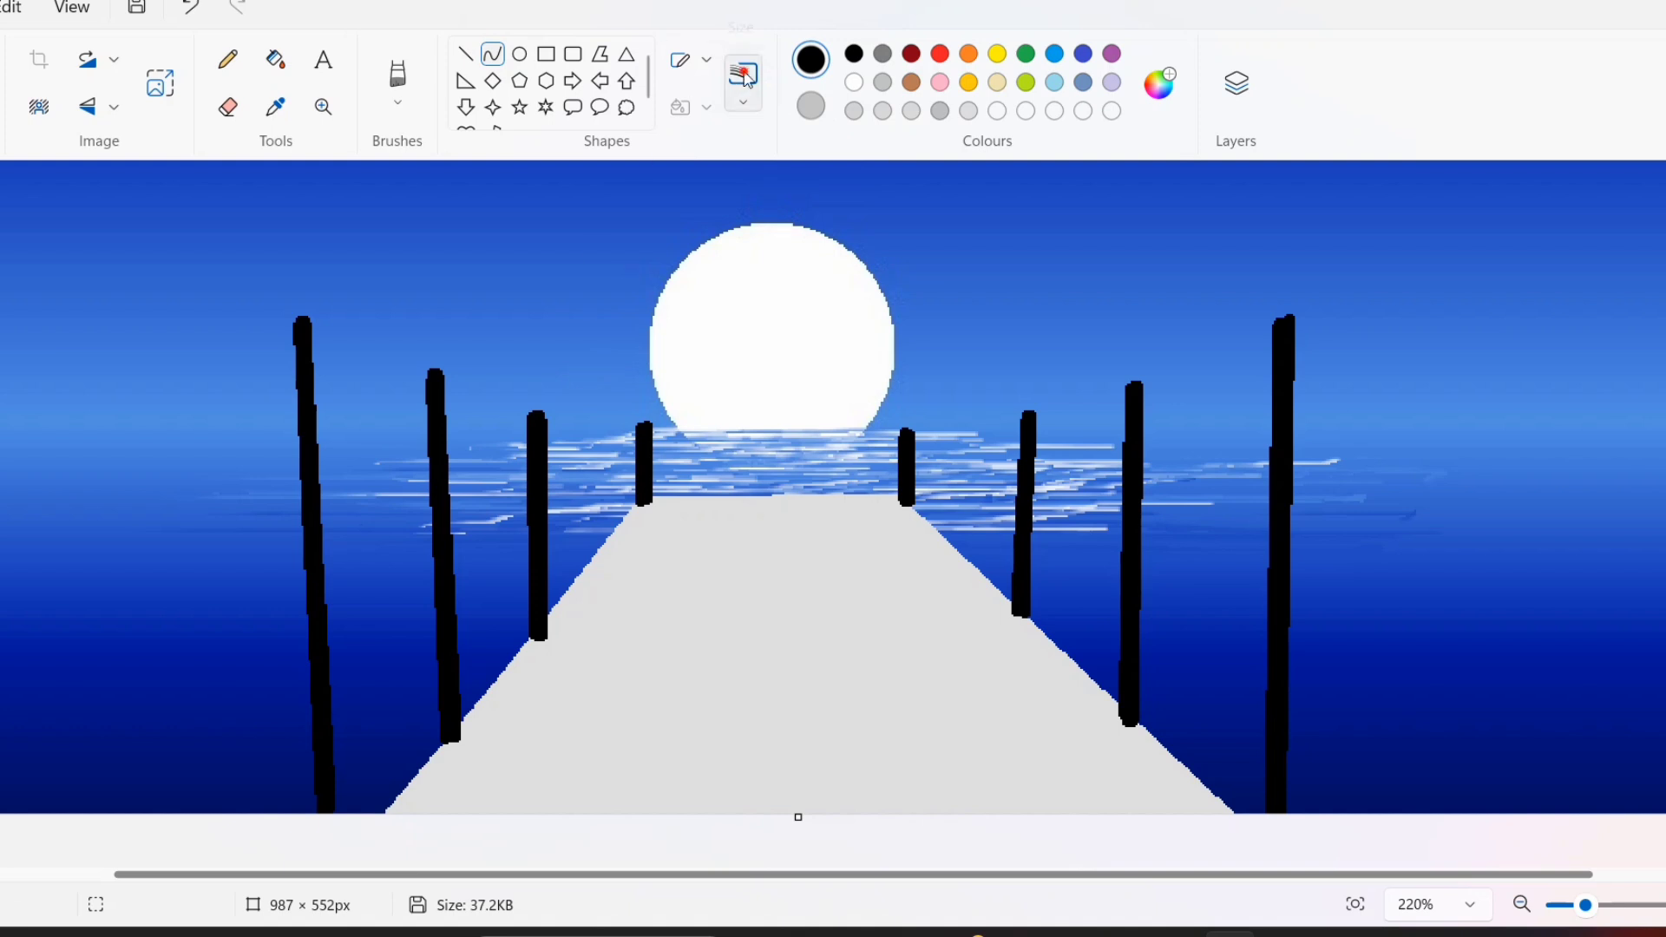
pyautogui.moveTo(540, 416); pyautogui.dragTo(597, 449)
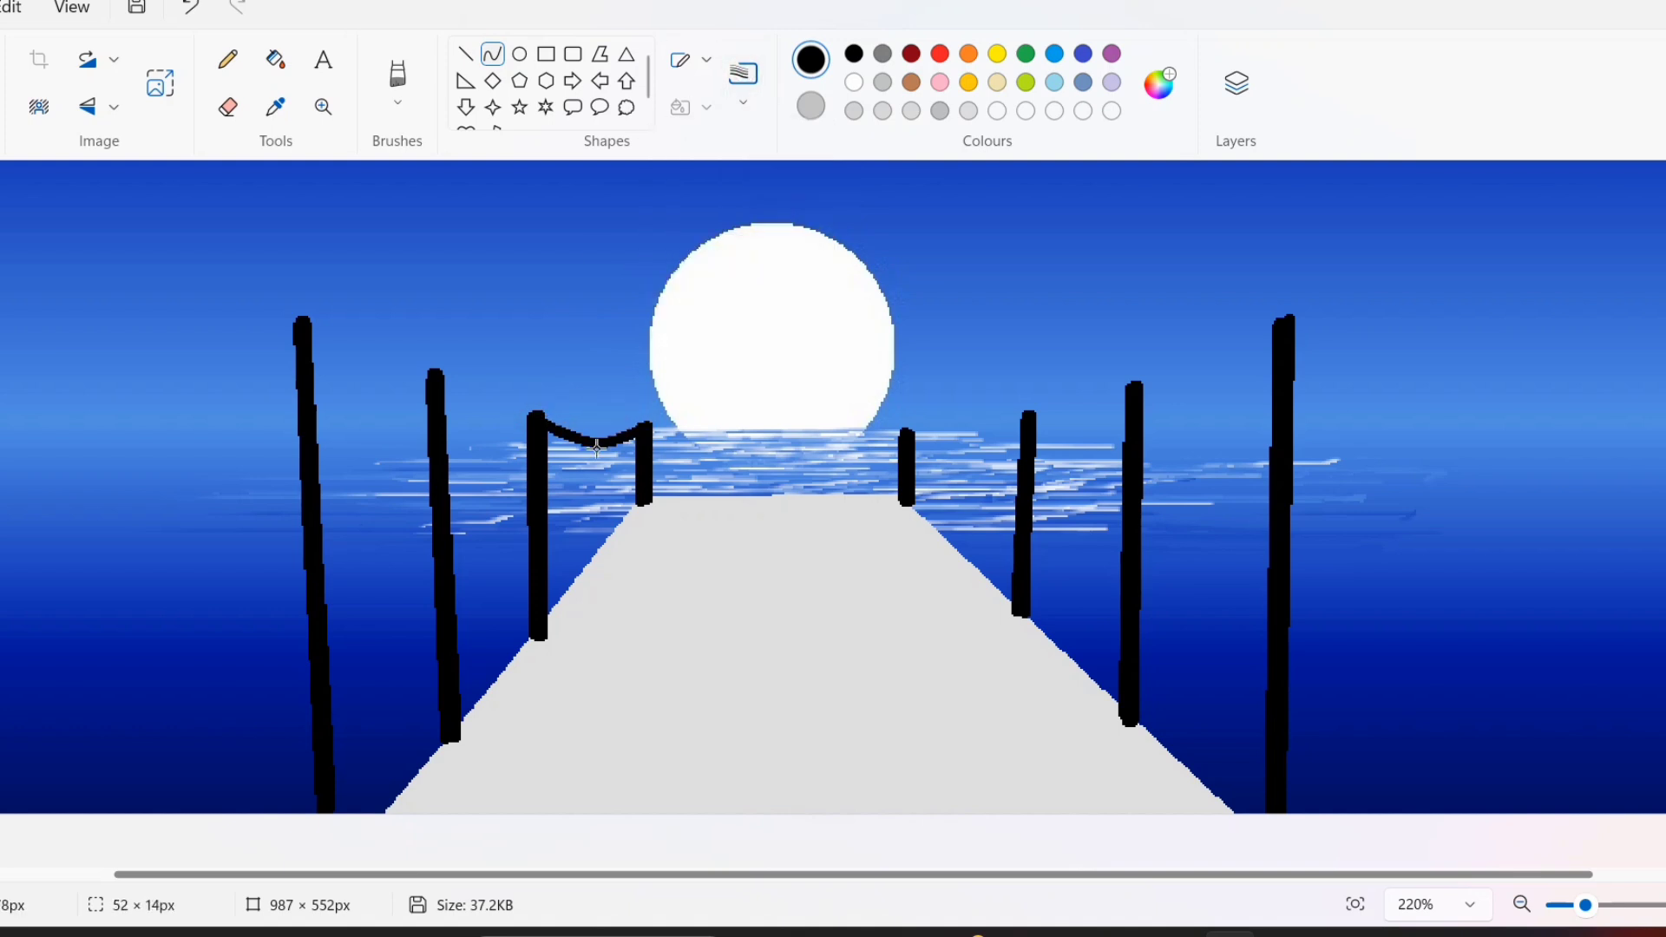
pyautogui.moveTo(438, 392)
pyautogui.mouseDown()
pyautogui.moveTo(538, 425)
pyautogui.moveTo(495, 450)
pyautogui.mouseUp()
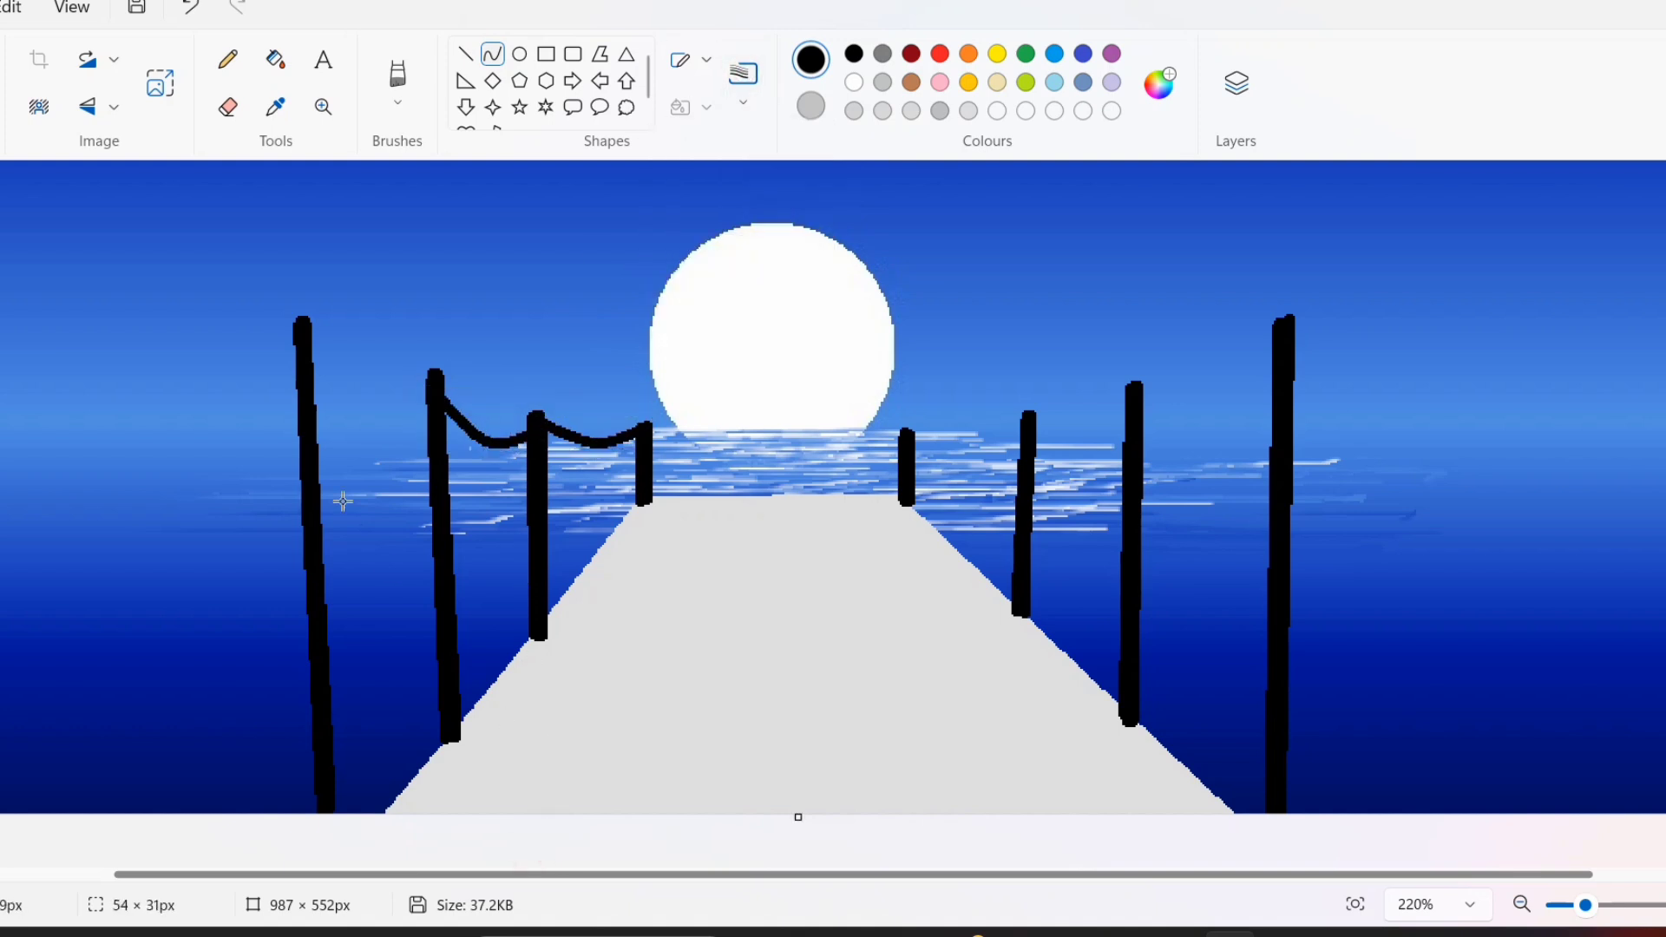
pyautogui.moveTo(311, 350)
pyautogui.mouseDown()
pyautogui.moveTo(430, 397)
pyautogui.moveTo(386, 439)
pyautogui.mouseUp()
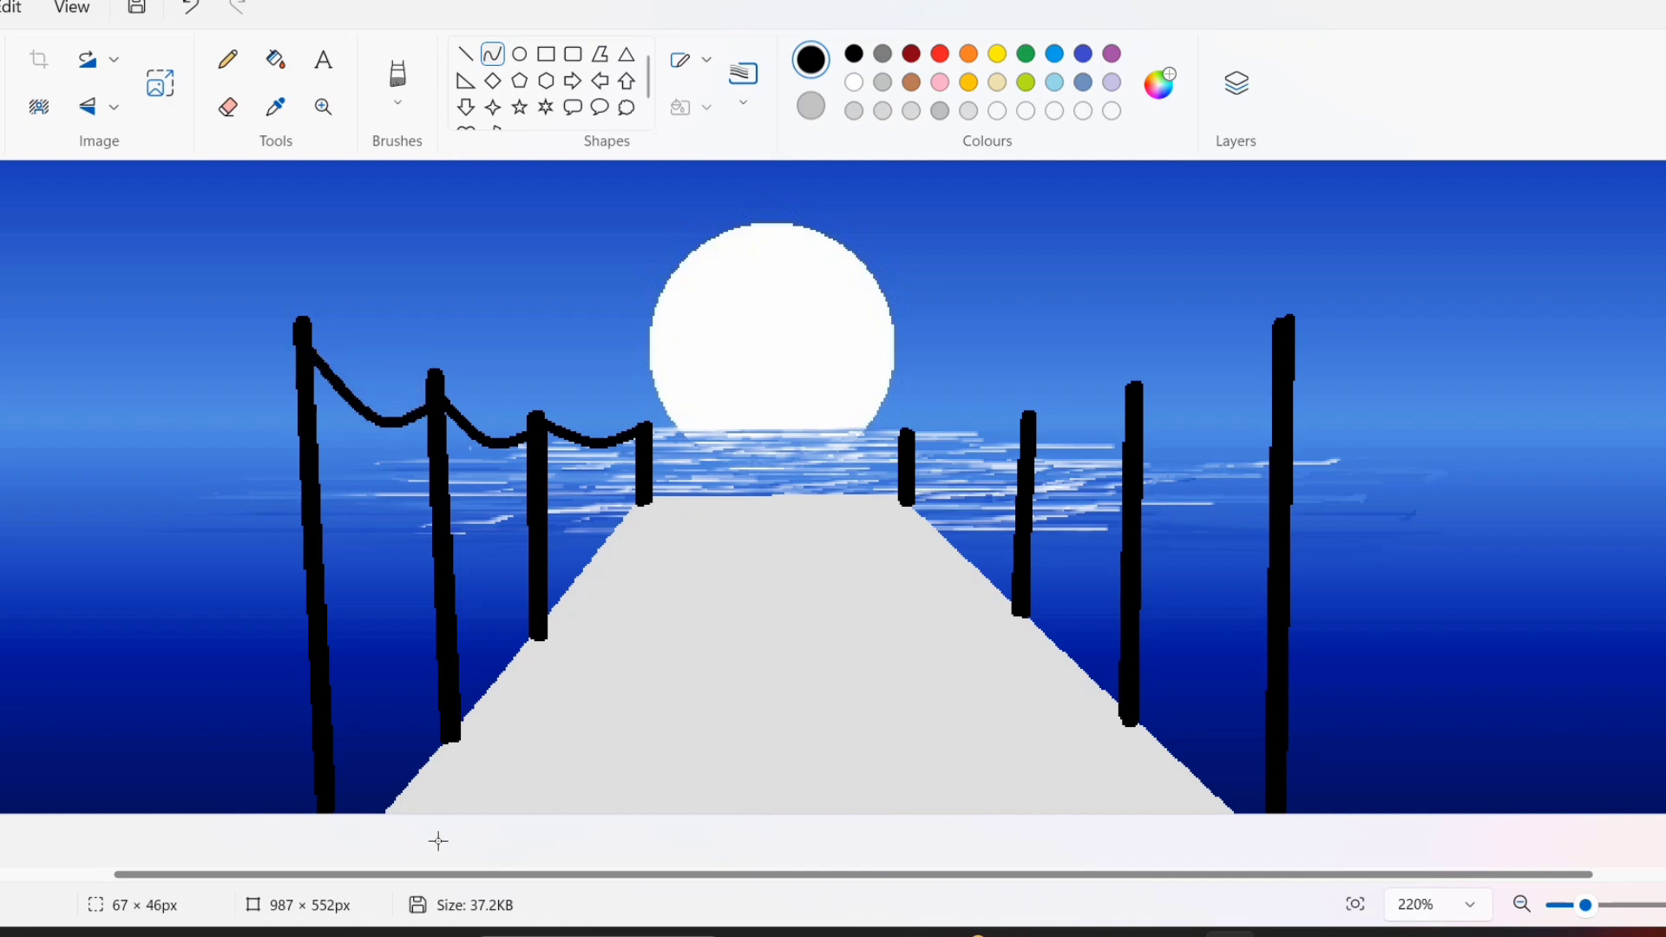
# Draw three sagging black rope curves connecting the tops of the four right posts
pyautogui.moveTo(907, 442)
pyautogui.mouseDown()
pyautogui.moveTo(1029, 429)
pyautogui.moveTo(965, 473)
pyautogui.mouseUp()
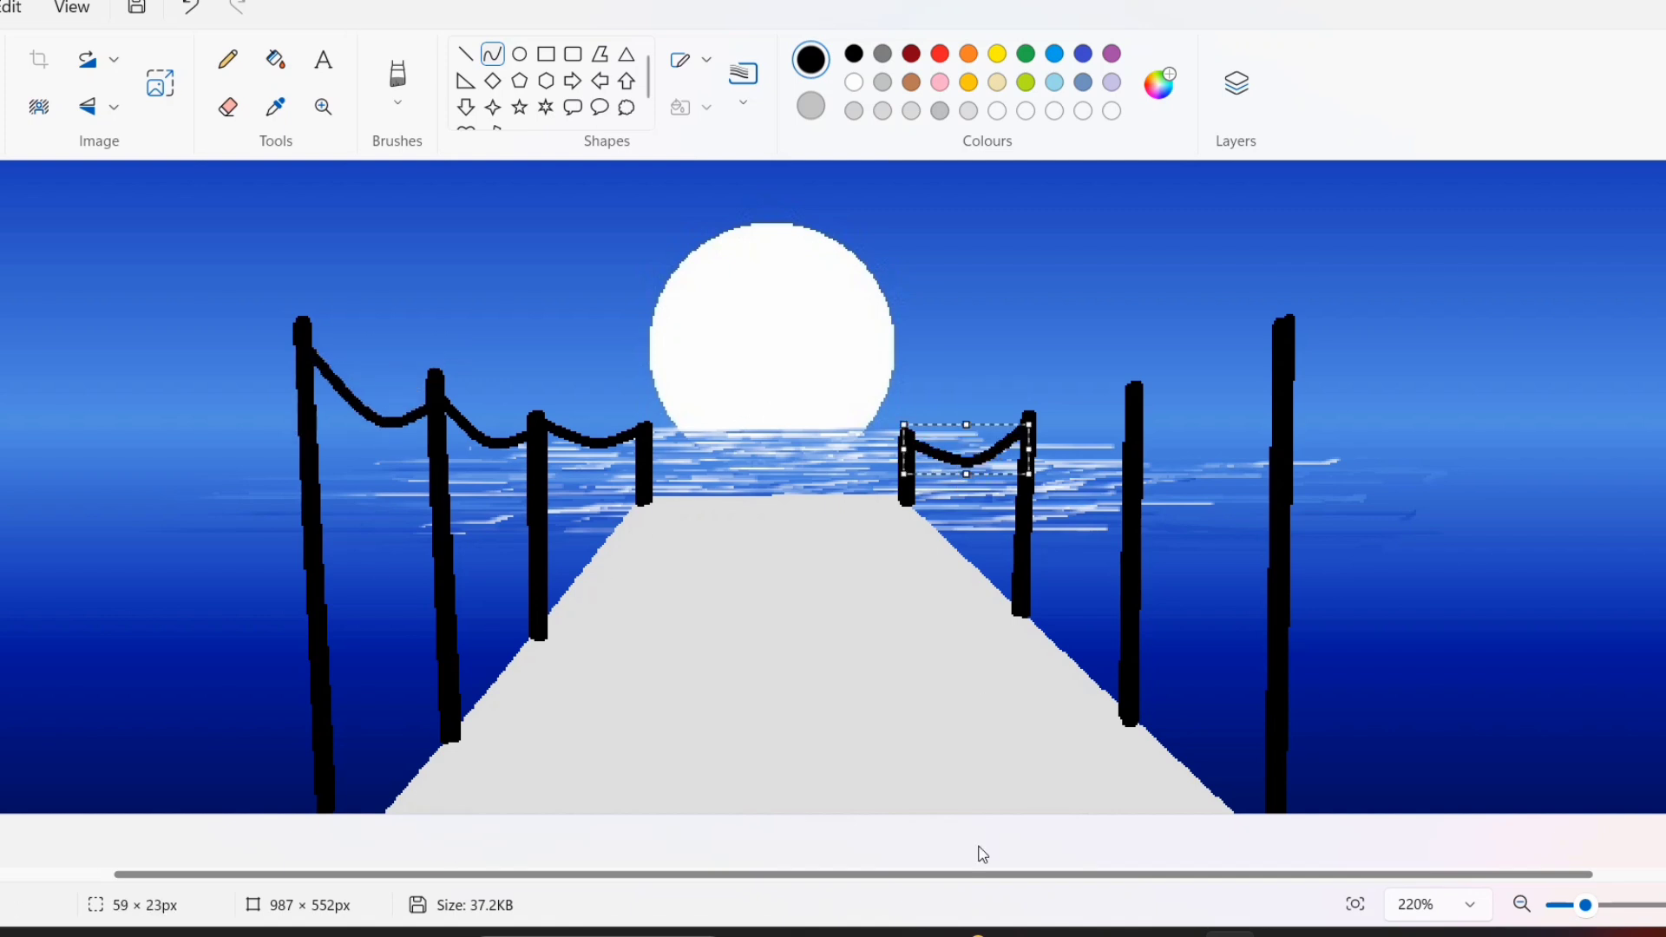
pyautogui.moveTo(1027, 429); pyautogui.dragTo(1130, 406)
pyautogui.moveTo(1085, 420)
pyautogui.mouseDown()
pyautogui.moveTo(1081, 450)
pyautogui.moveTo(1281, 360)
pyautogui.moveTo(1216, 427)
pyautogui.mouseUp()
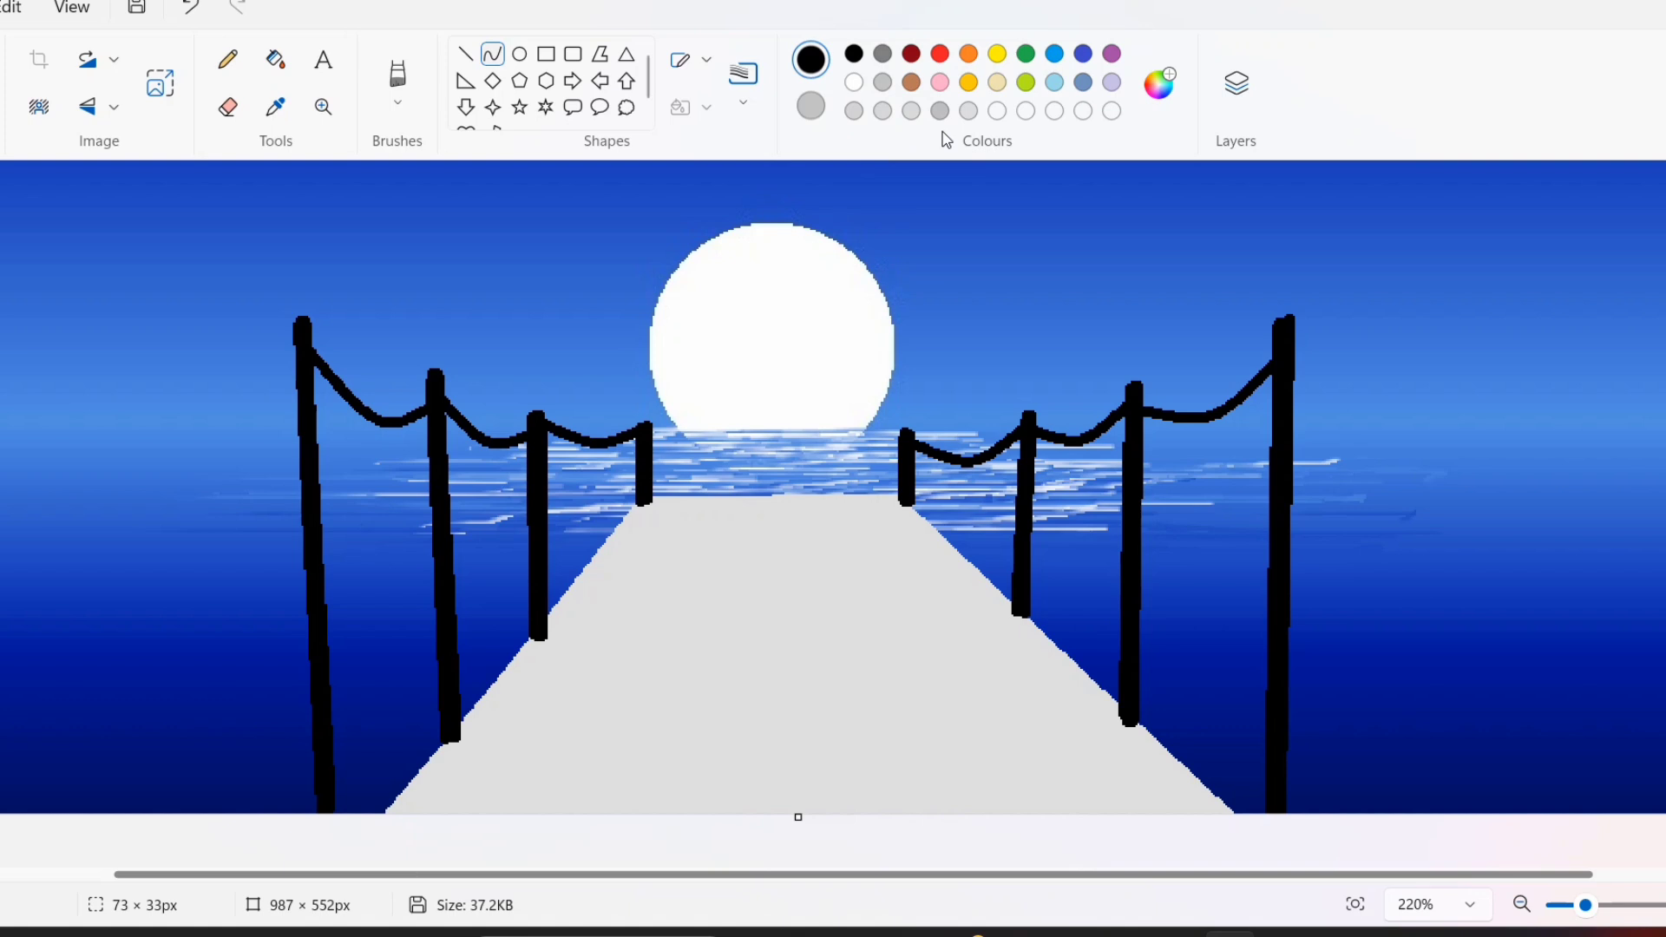
# Draw thin straight white highlight lines along the inner side of the two farthest left posts
pyautogui.click(854, 82)
pyautogui.click(466, 54)
pyautogui.click(744, 85)
pyautogui.click(744, 212)
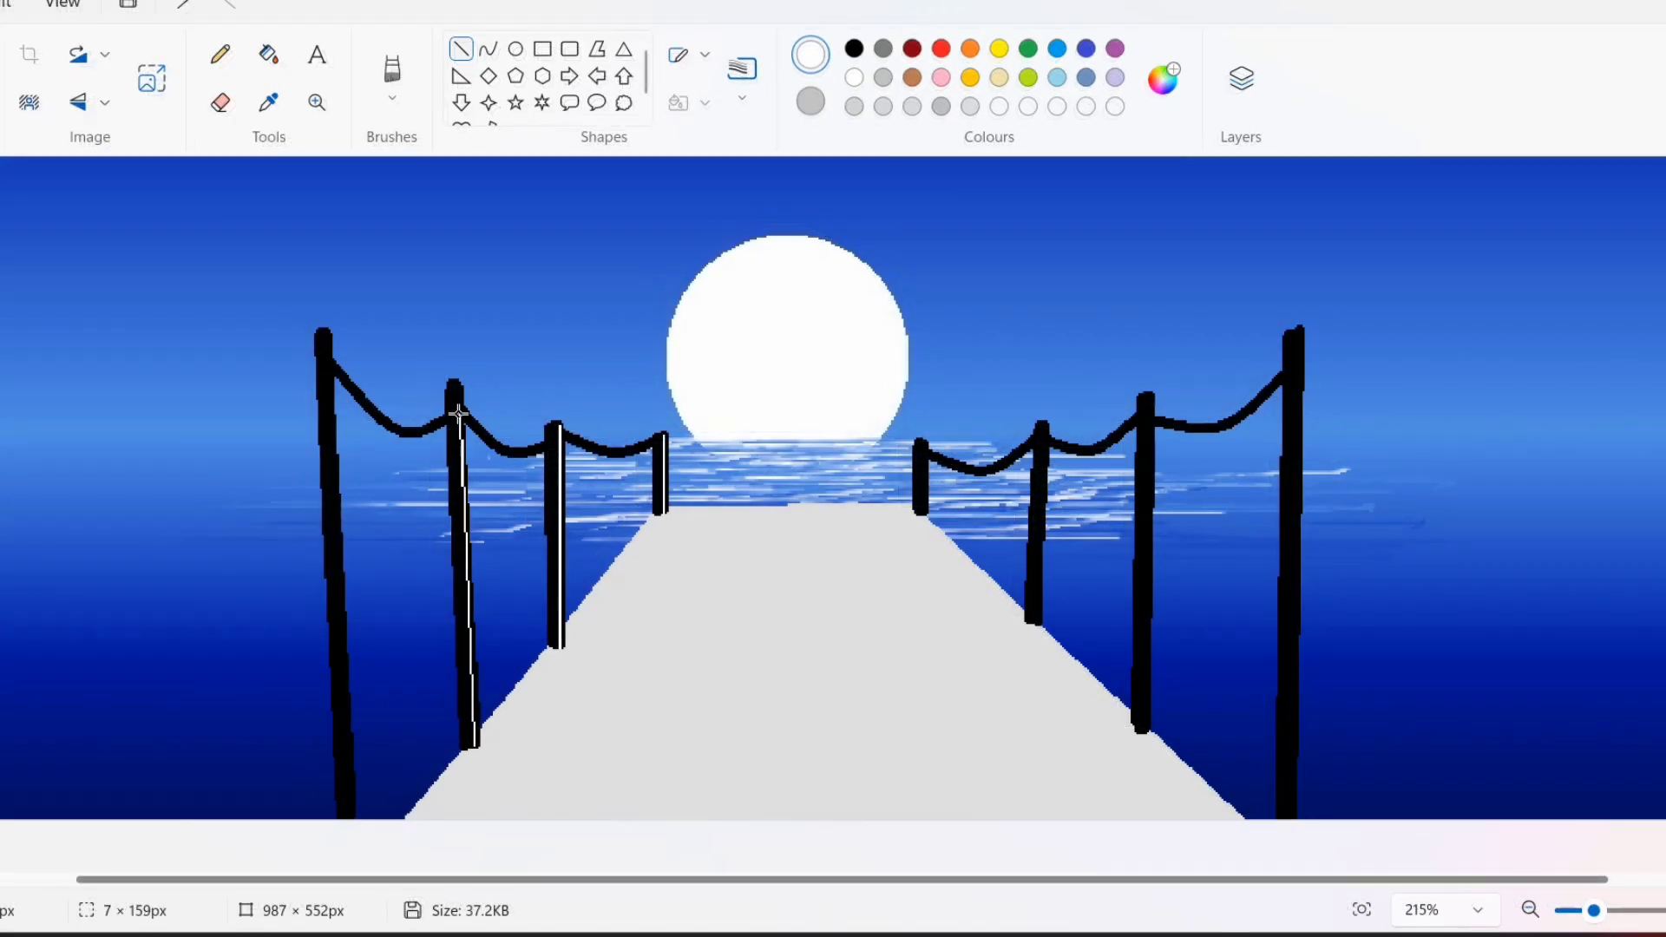
# Try white highlight lines of different thickness along the second-nearest left post, undoing each attempt
pyautogui.moveTo(452, 382); pyautogui.dragTo(458, 586)
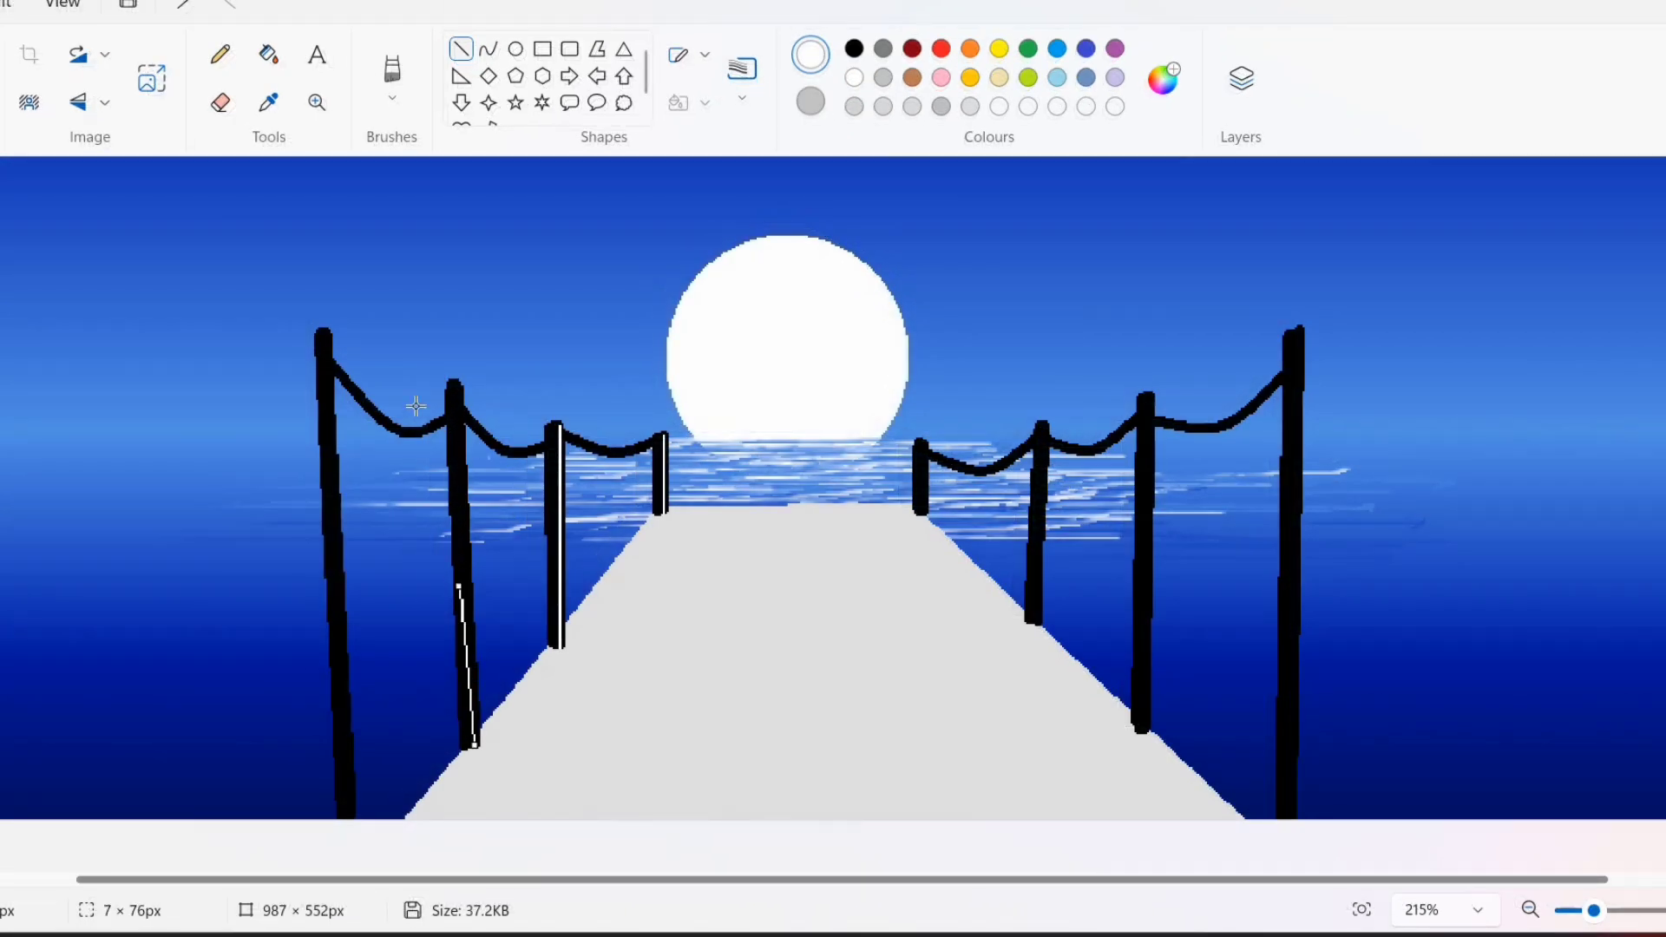
pyautogui.click(183, 5)
pyautogui.click(743, 84)
pyautogui.click(748, 206)
pyautogui.moveTo(473, 745); pyautogui.dragTo(465, 438)
pyautogui.click(183, 5)
pyautogui.moveTo(473, 722)
pyautogui.mouseDown()
pyautogui.moveTo(452, 386)
pyautogui.moveTo(453, 401)
pyautogui.mouseUp()
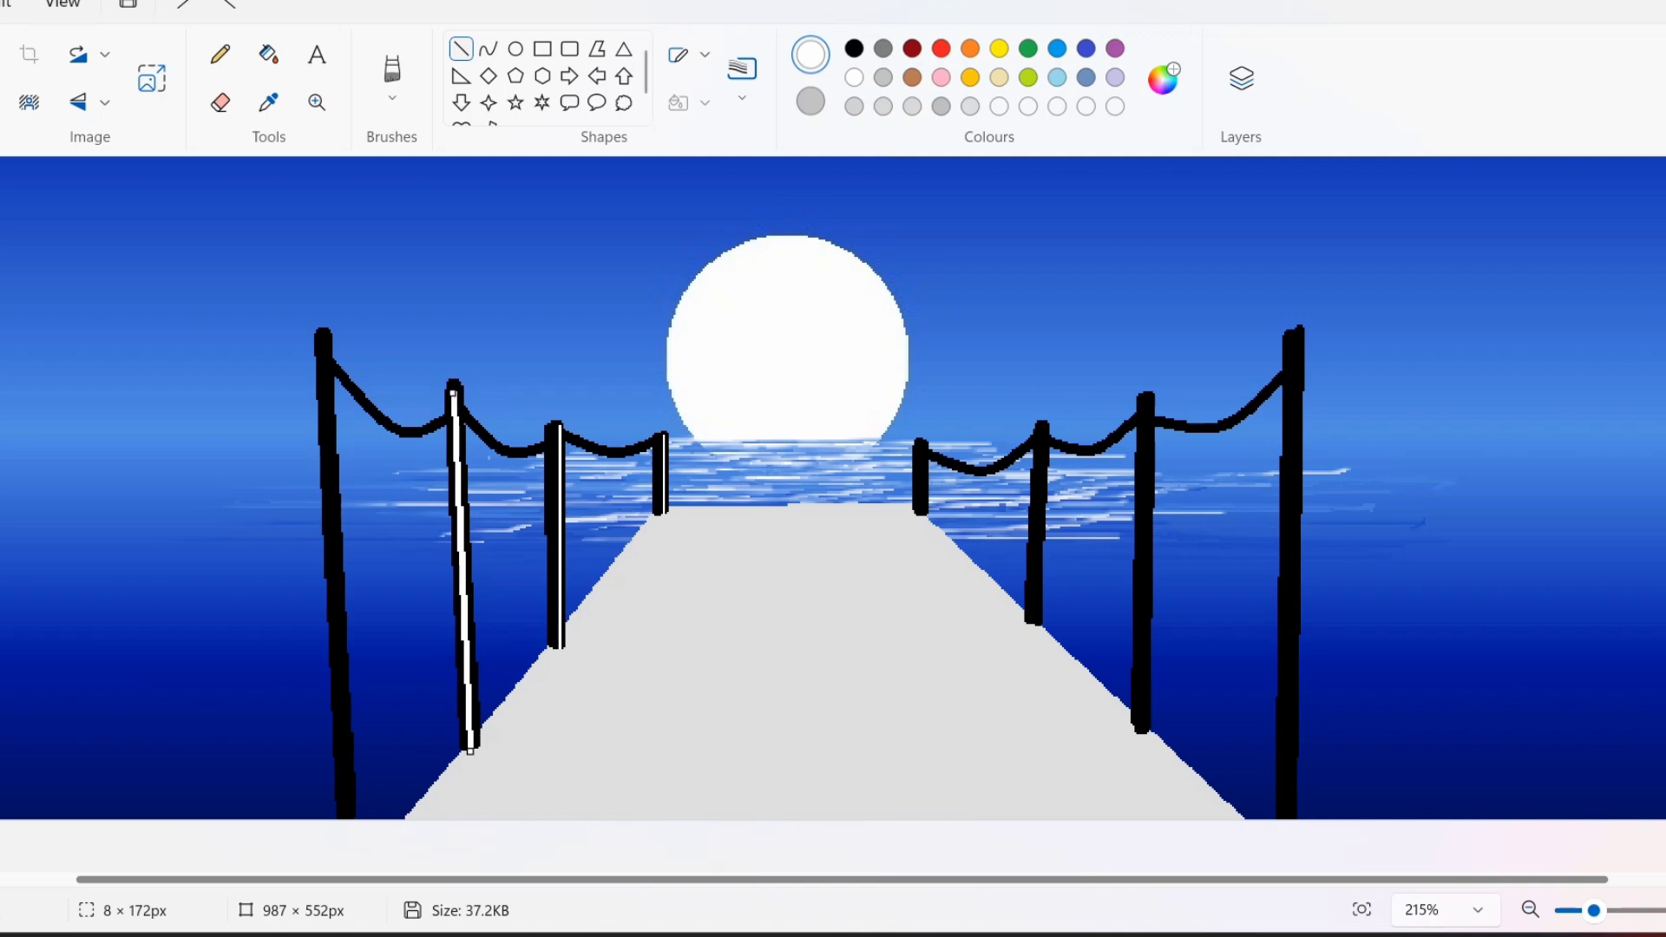
pyautogui.click(183, 5)
pyautogui.moveTo(471, 744); pyautogui.dragTo(453, 401)
pyautogui.hotkey('ctrl', 'z')
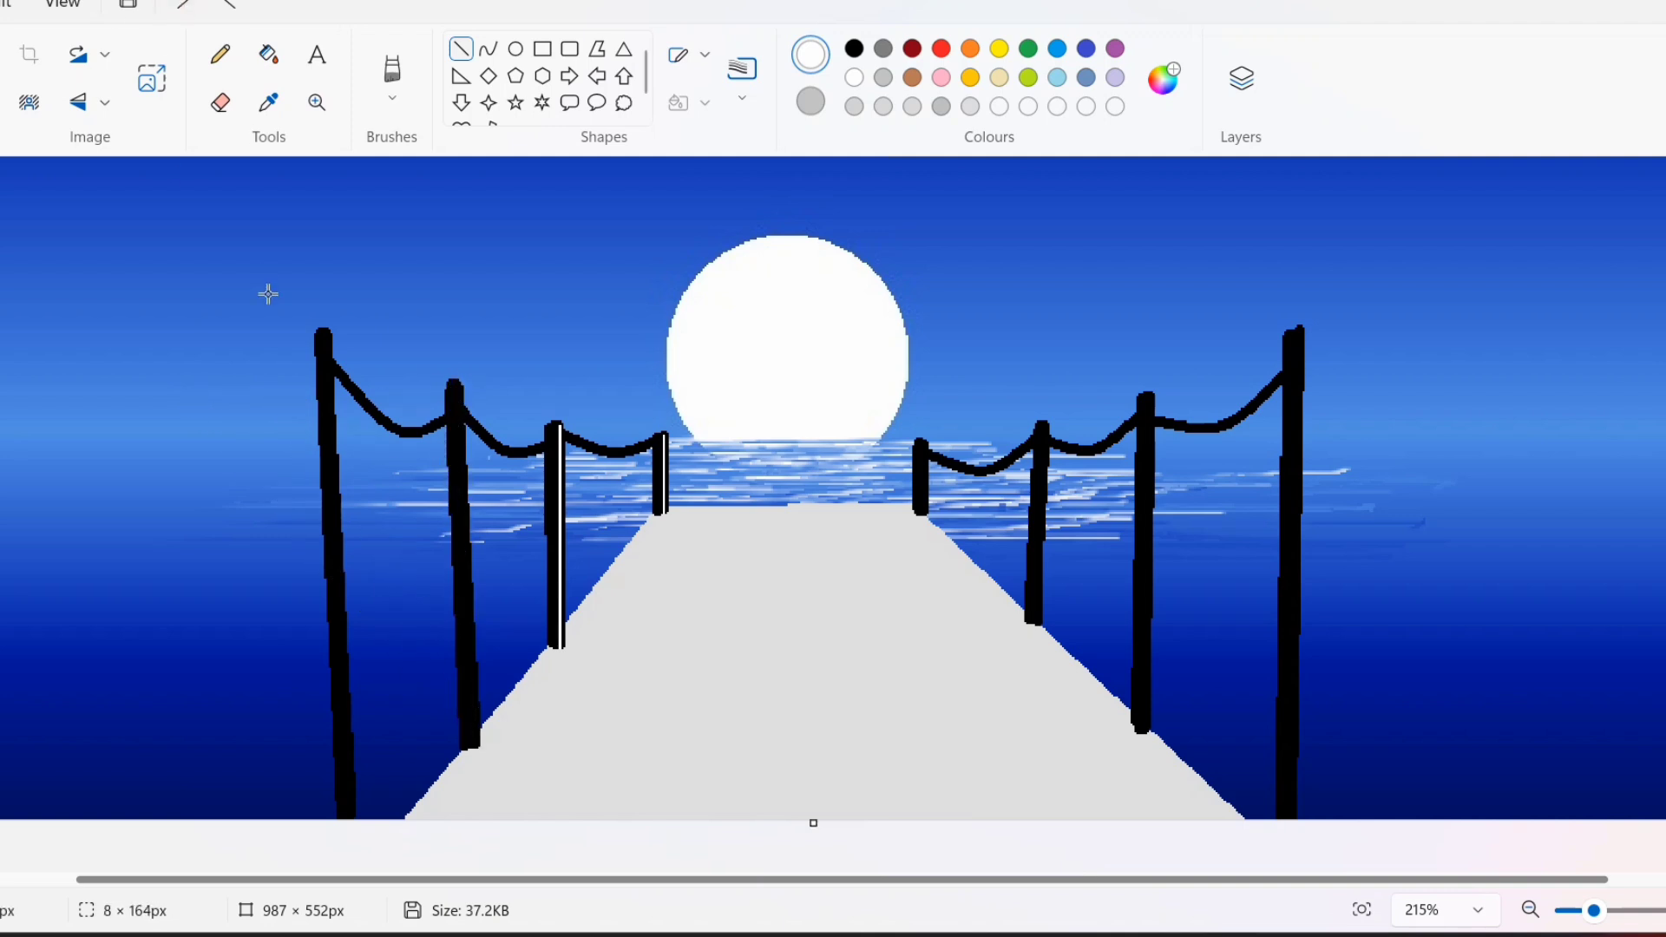
# Try a thicker white highlight on the nearest left post and thin ones on the second-nearest left post, undoing each attempt
pyautogui.moveTo(347, 813); pyautogui.dragTo(325, 347)
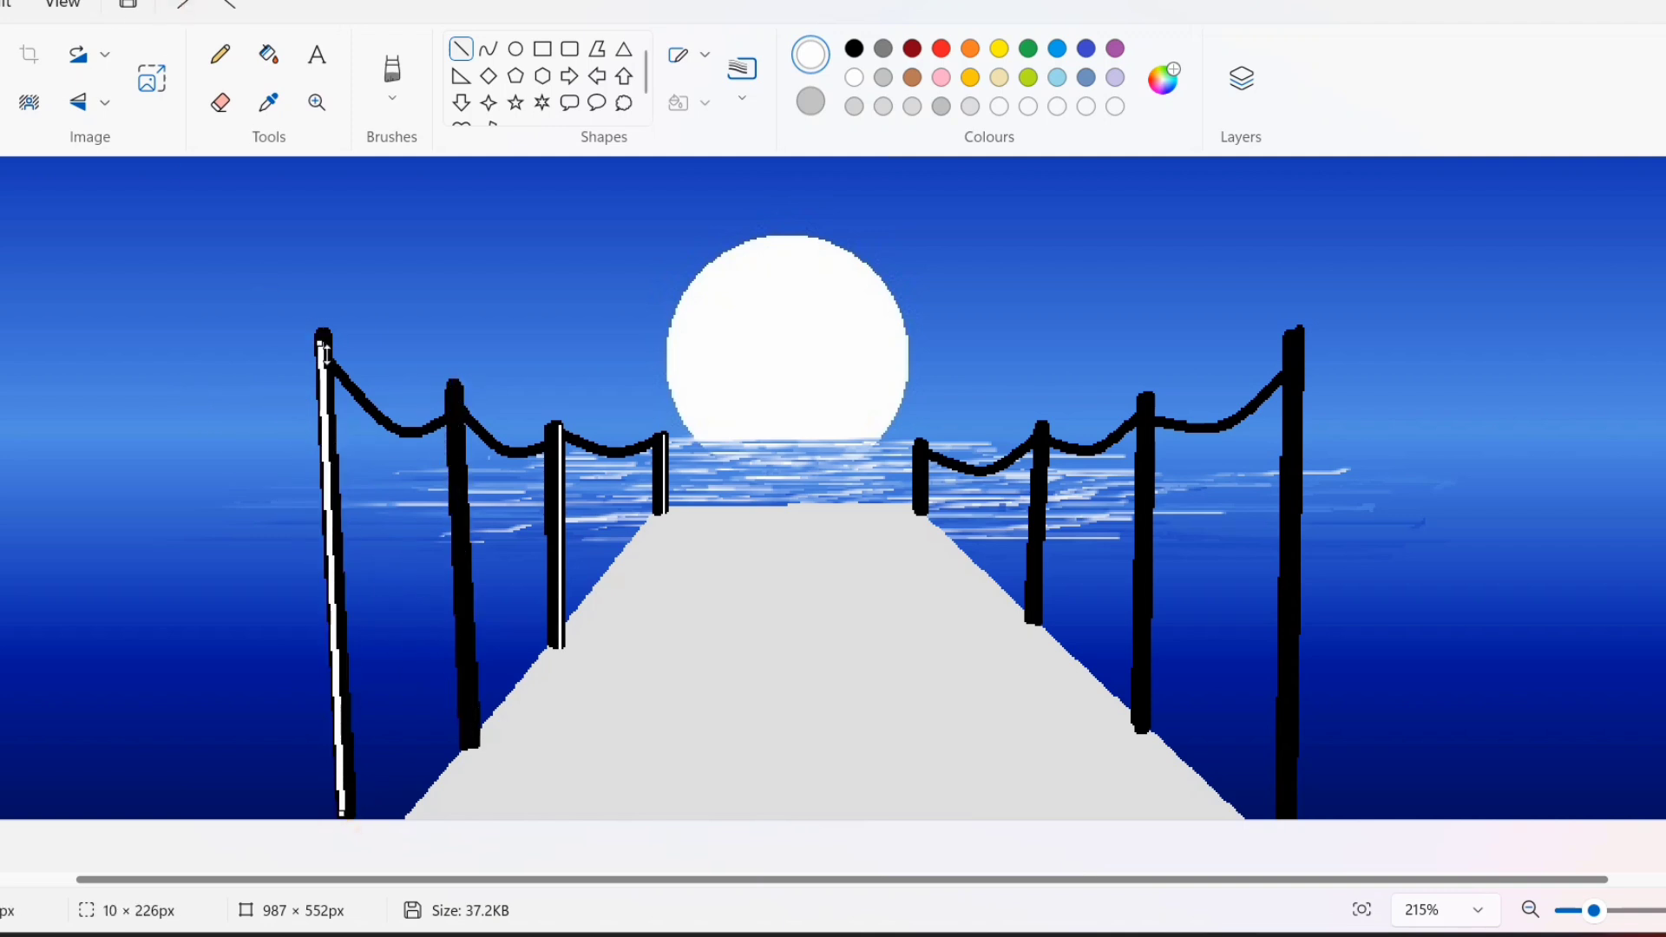
pyautogui.hotkey('ctrl', 'z')
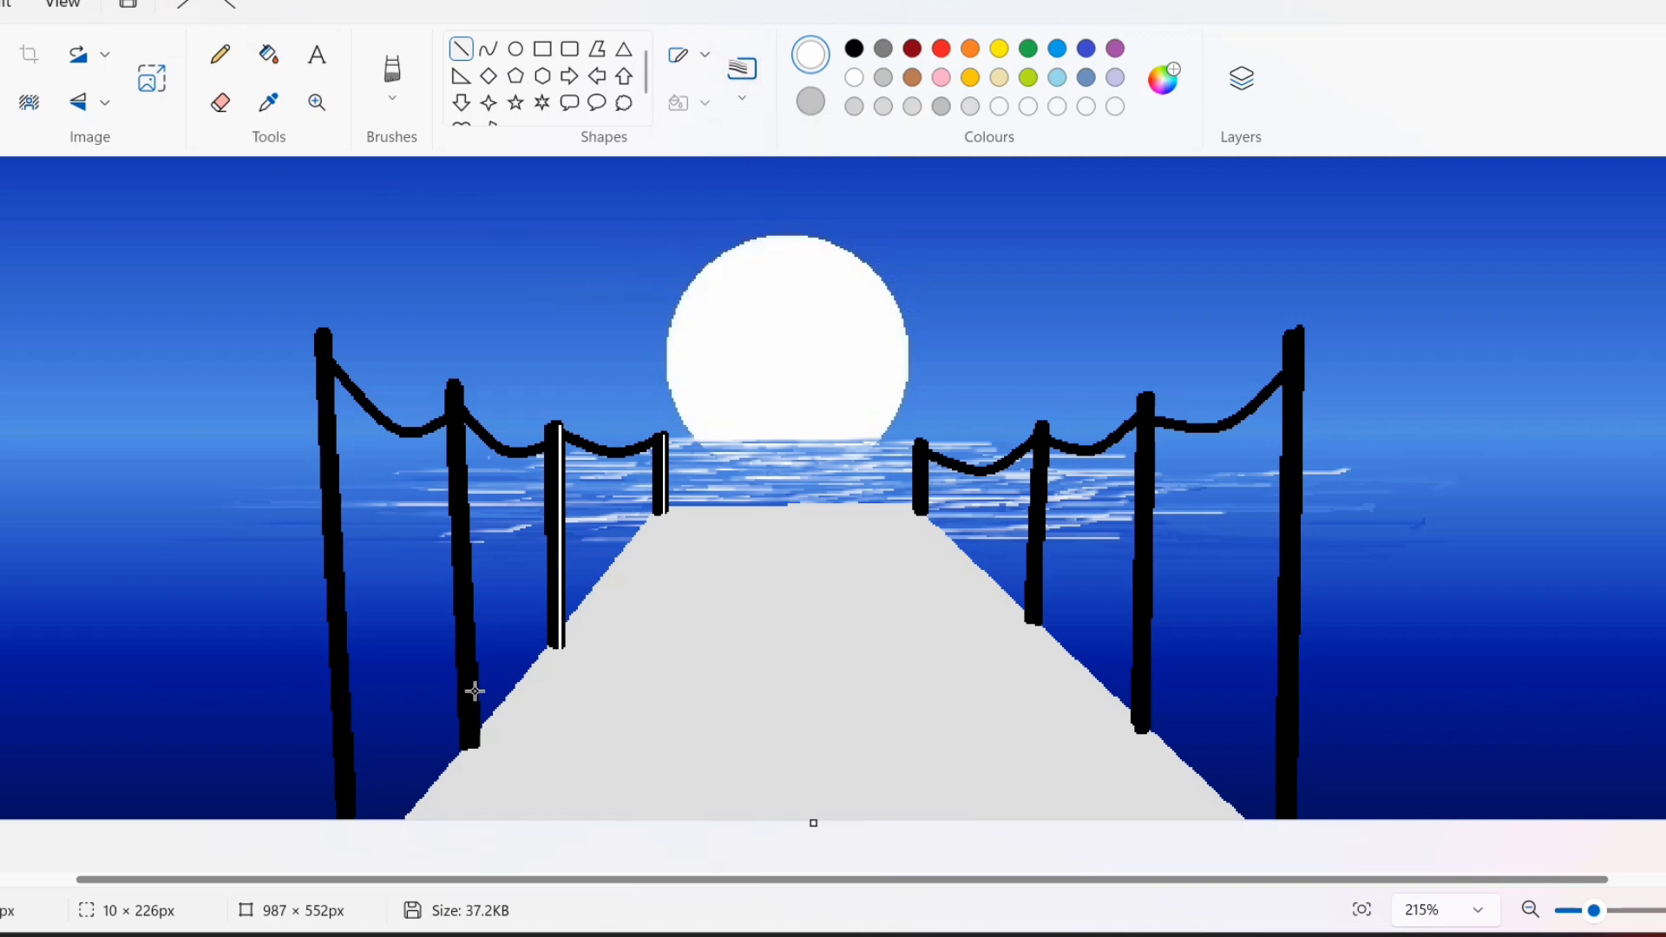
pyautogui.moveTo(473, 744); pyautogui.dragTo(458, 389)
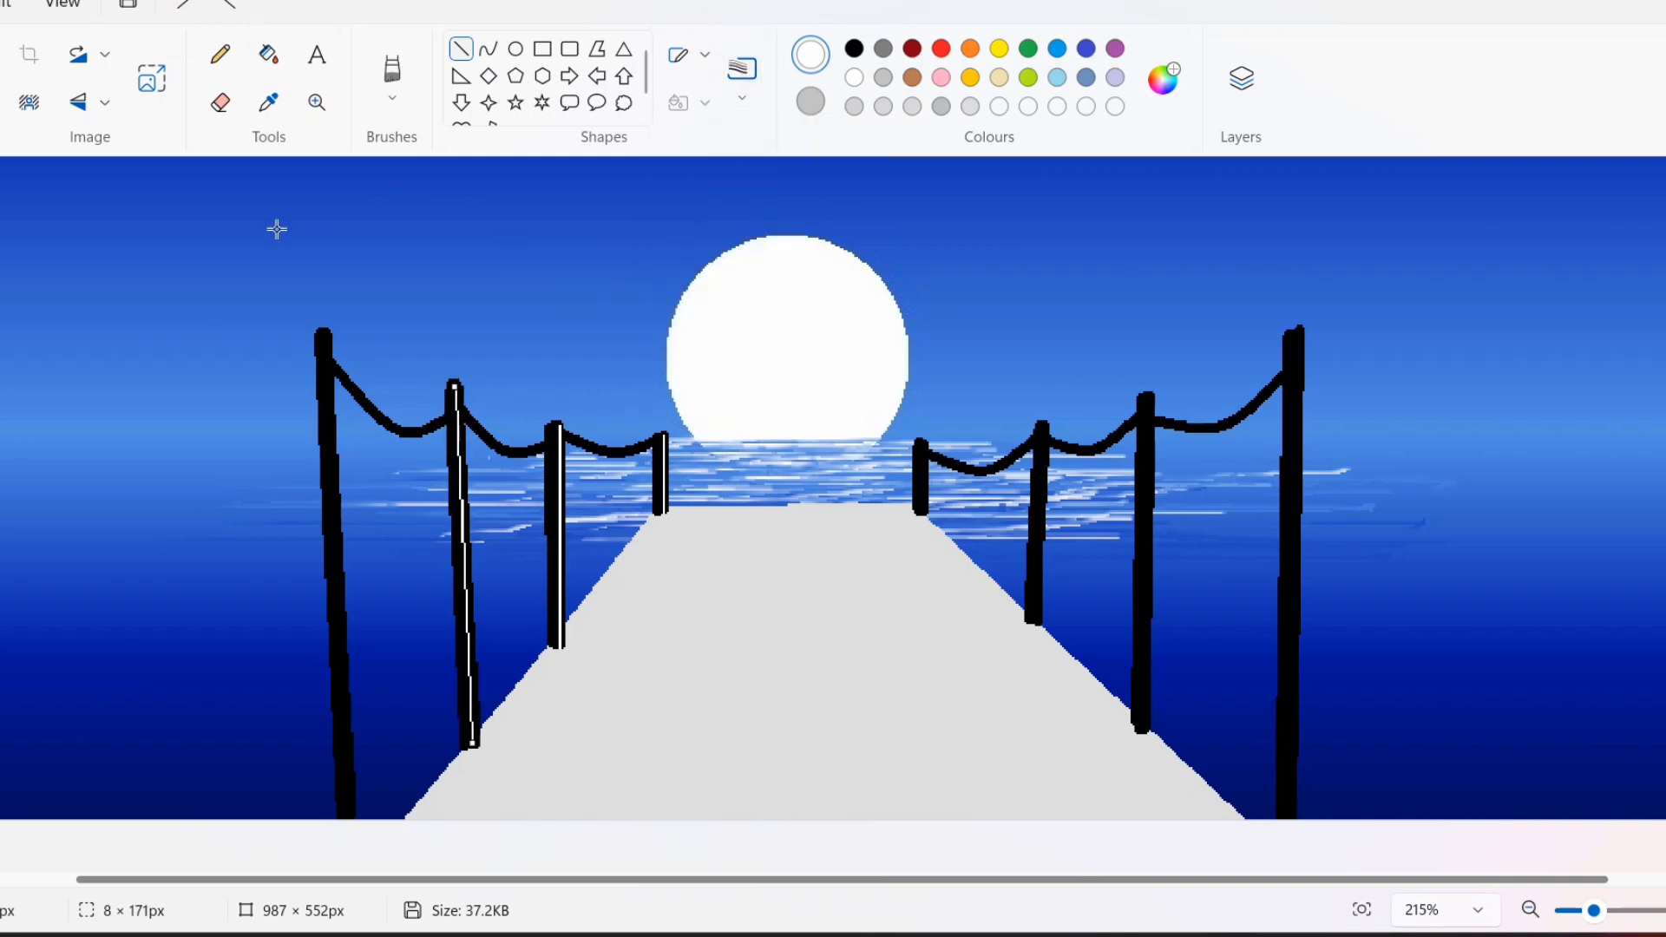
pyautogui.click(176, 7)
pyautogui.moveTo(471, 743); pyautogui.dragTo(454, 393)
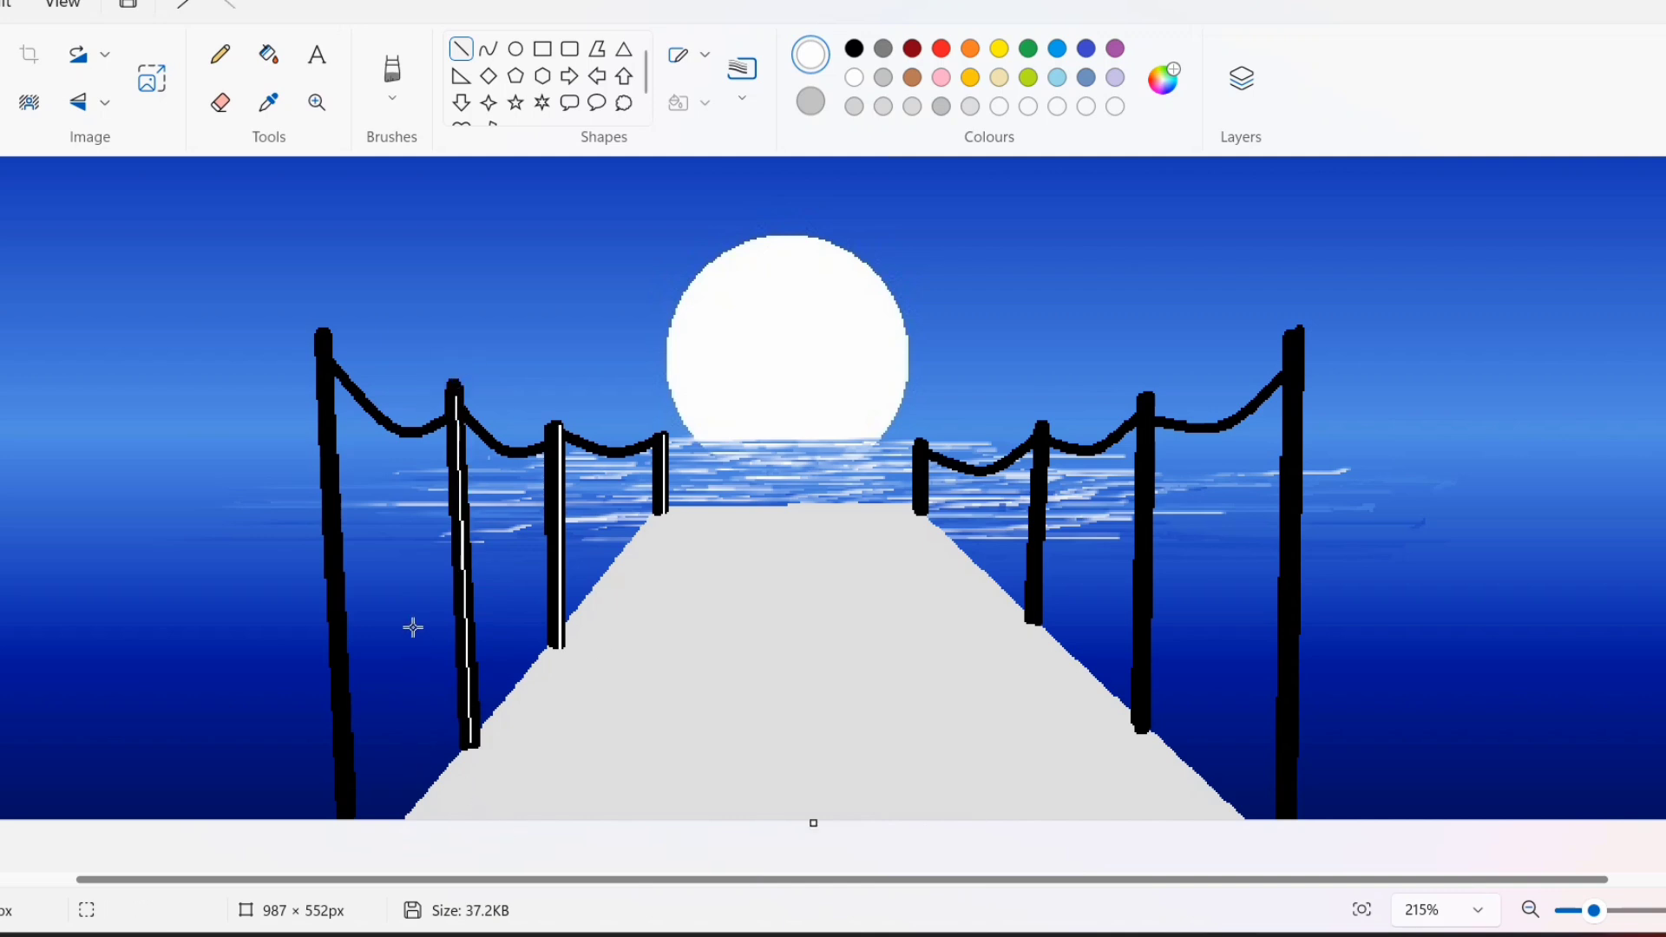
pyautogui.hotkey('ctrl', 'z')
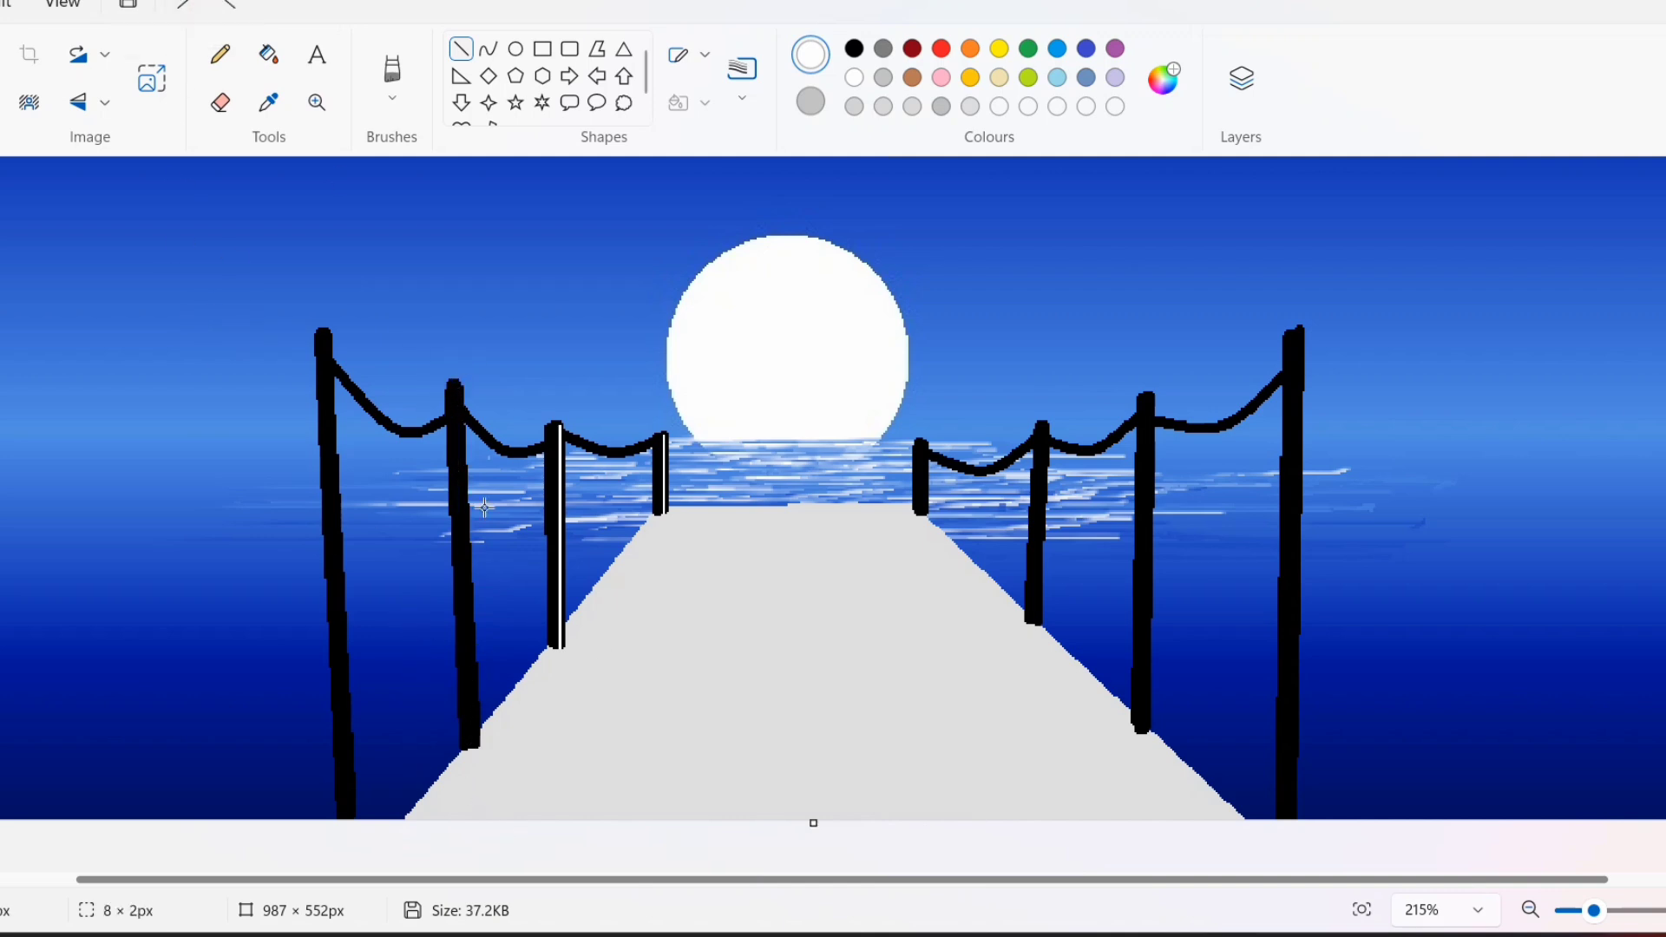
# Draw thin white highlight lines along the two farthest right posts and the lower part of the third right post
pyautogui.moveTo(921, 506); pyautogui.dragTo(919, 448)
pyautogui.click(889, 536)
pyautogui.moveTo(1032, 605)
pyautogui.mouseDown()
pyautogui.moveTo(1035, 429)
pyautogui.moveTo(1033, 455)
pyautogui.mouseUp()
pyautogui.click(955, 553)
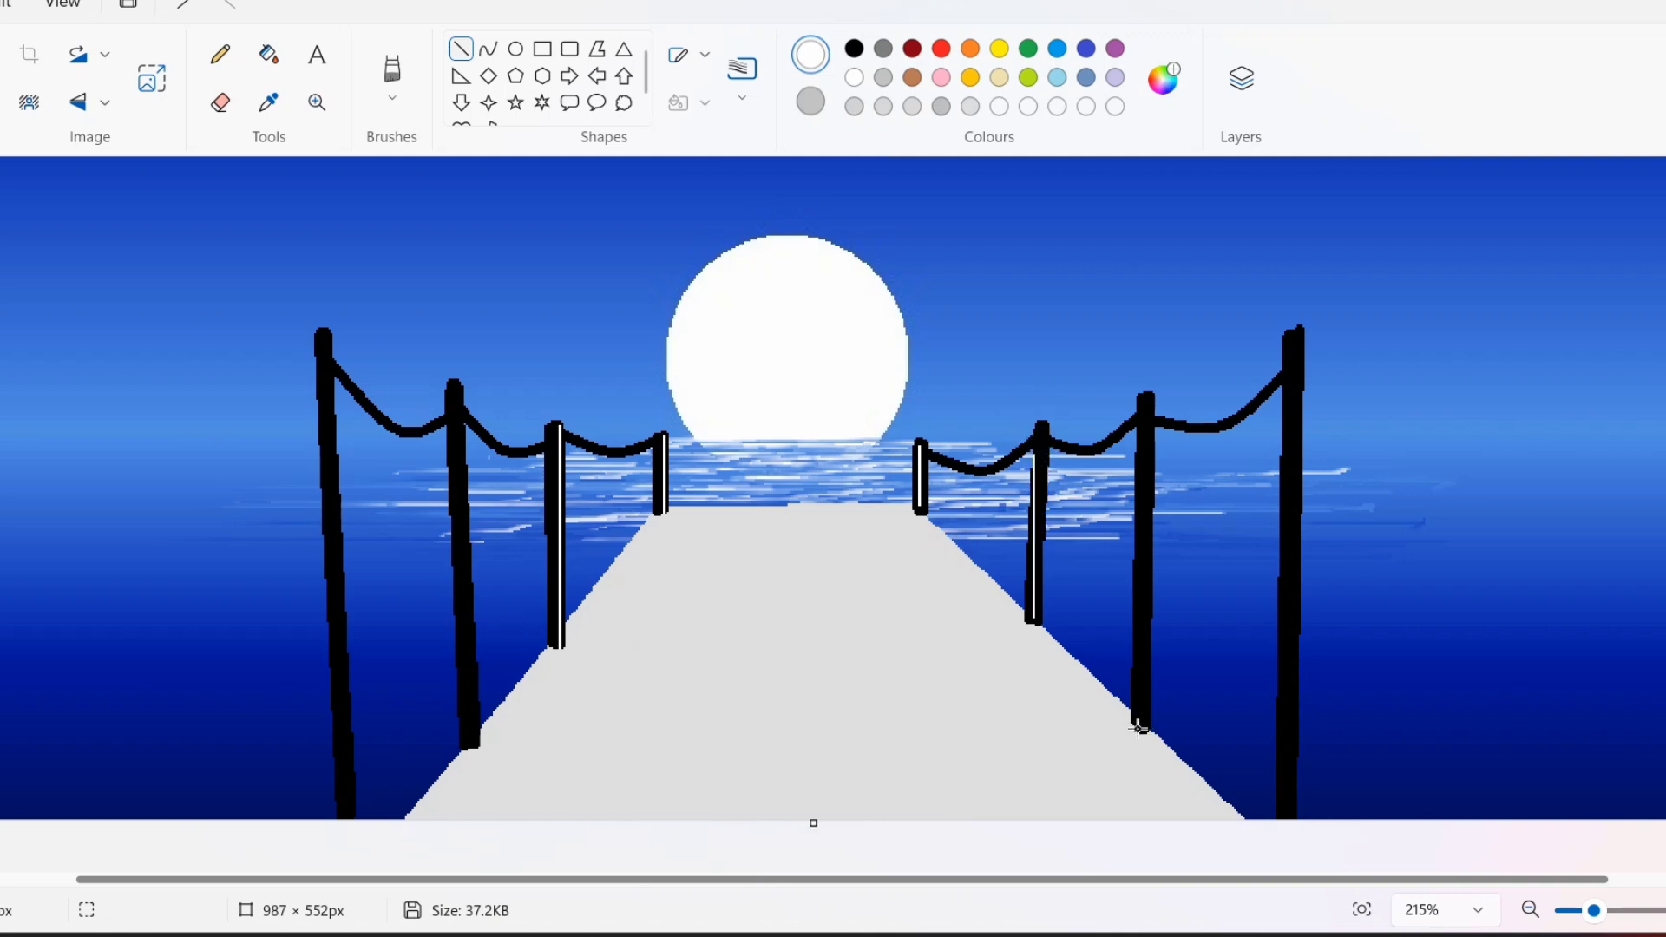
pyautogui.moveTo(1135, 723); pyautogui.dragTo(1133, 514)
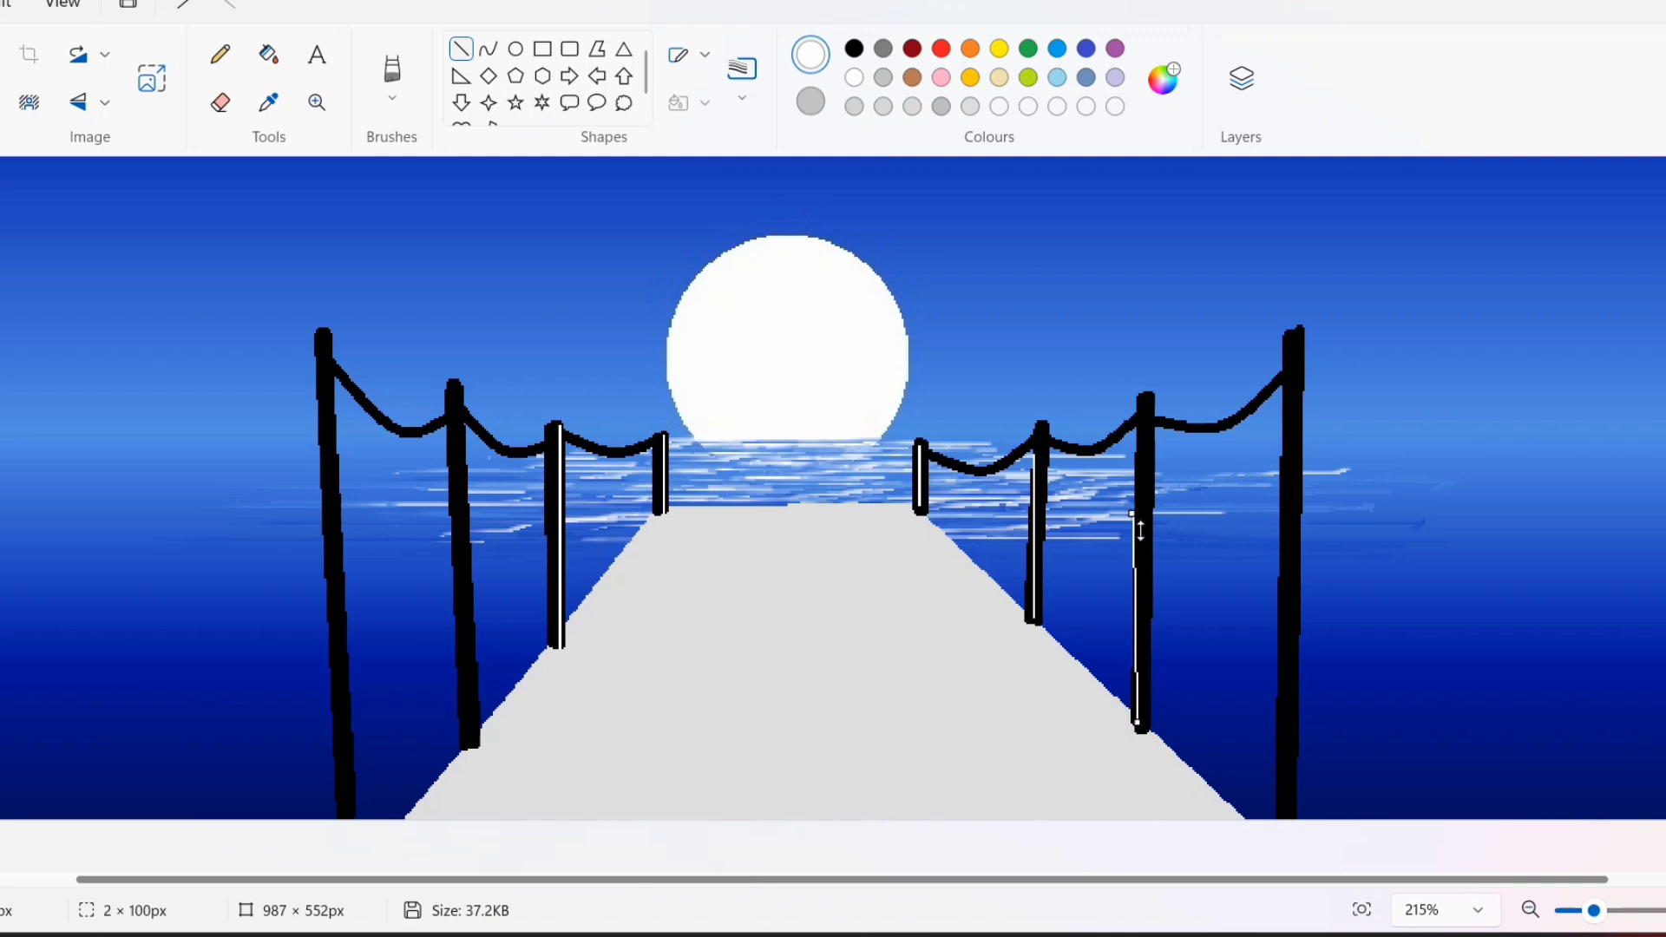
pyautogui.press('Right')
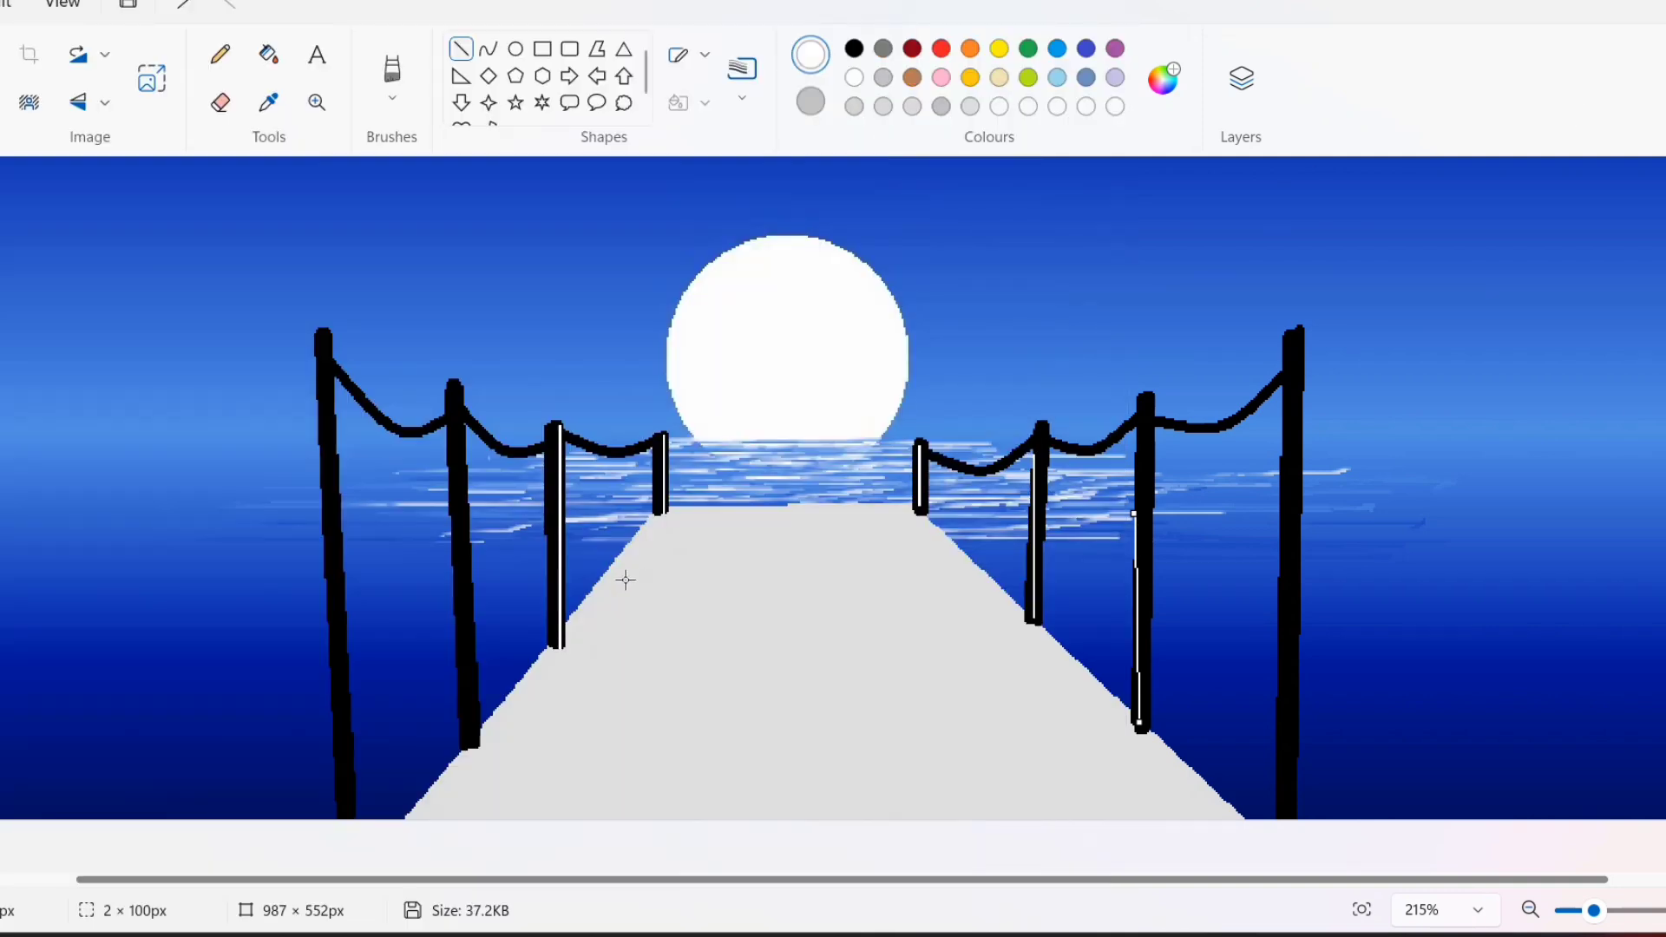
# Add thin white highlights along the two nearest left posts and the nearest right post, and extend the third right post's highlight upward
pyautogui.moveTo(470, 731)
pyautogui.mouseDown()
pyautogui.moveTo(453, 380)
pyautogui.moveTo(460, 416)
pyautogui.moveTo(441, 426)
pyautogui.moveTo(456, 396)
pyautogui.mouseUp()
pyautogui.click(519, 475)
pyautogui.click(1362, 908)
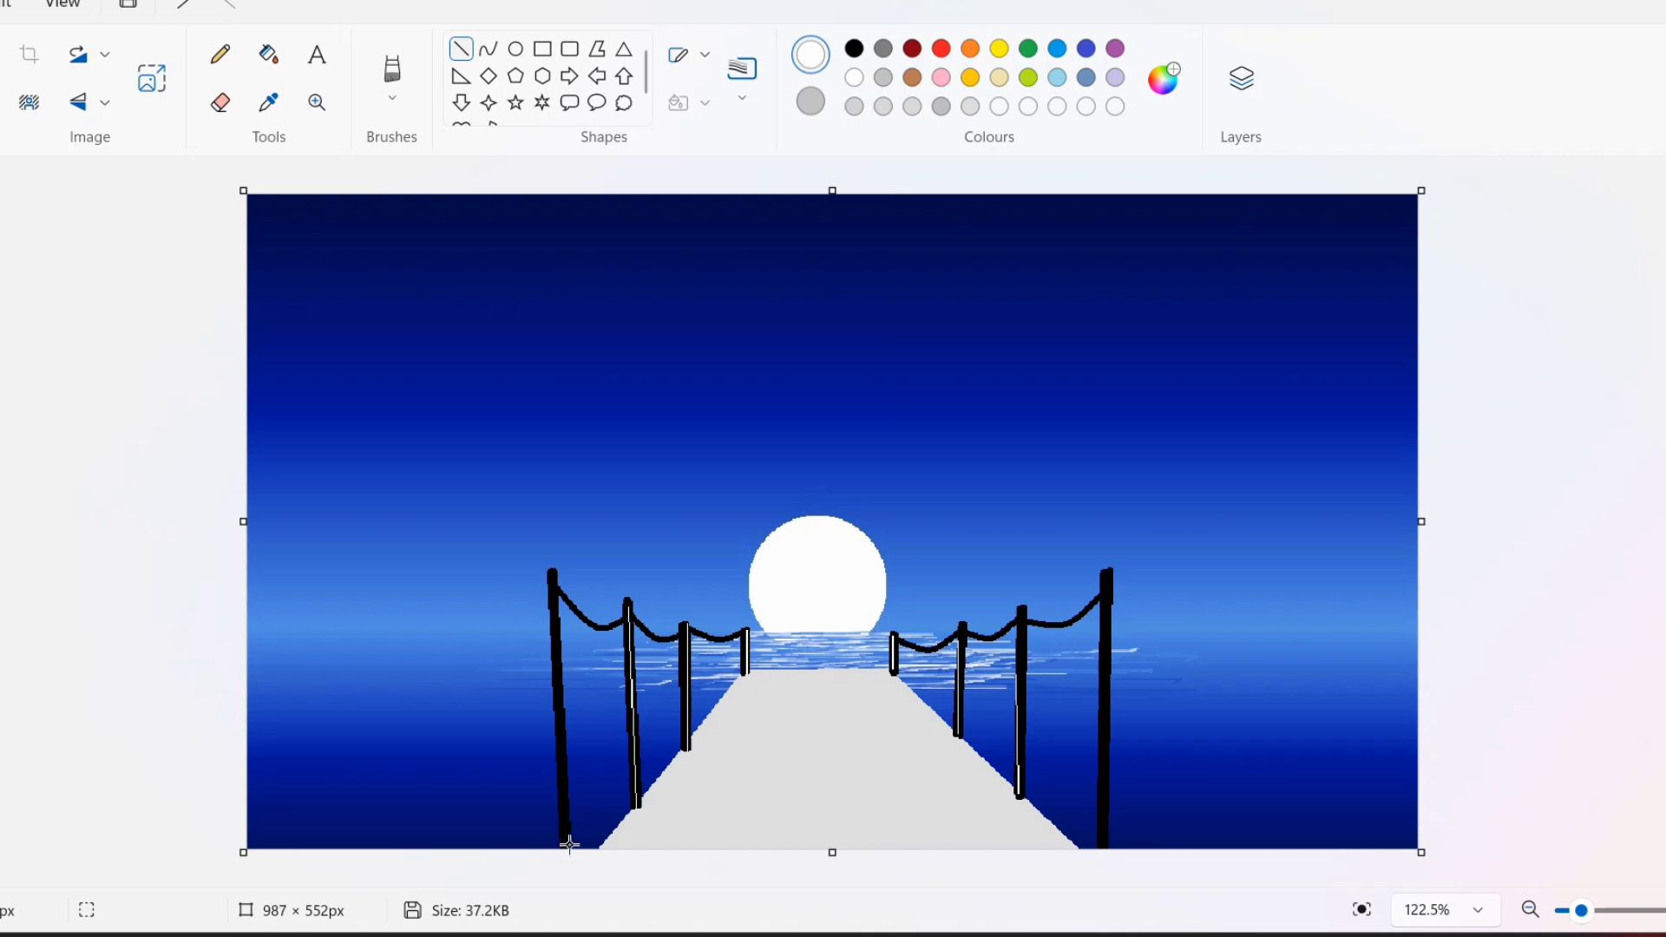
pyautogui.moveTo(570, 843); pyautogui.dragTo(550, 576)
pyautogui.click(1108, 825)
pyautogui.moveTo(1019, 781); pyautogui.dragTo(1022, 607)
pyautogui.moveTo(1105, 843); pyautogui.dragTo(1107, 571)
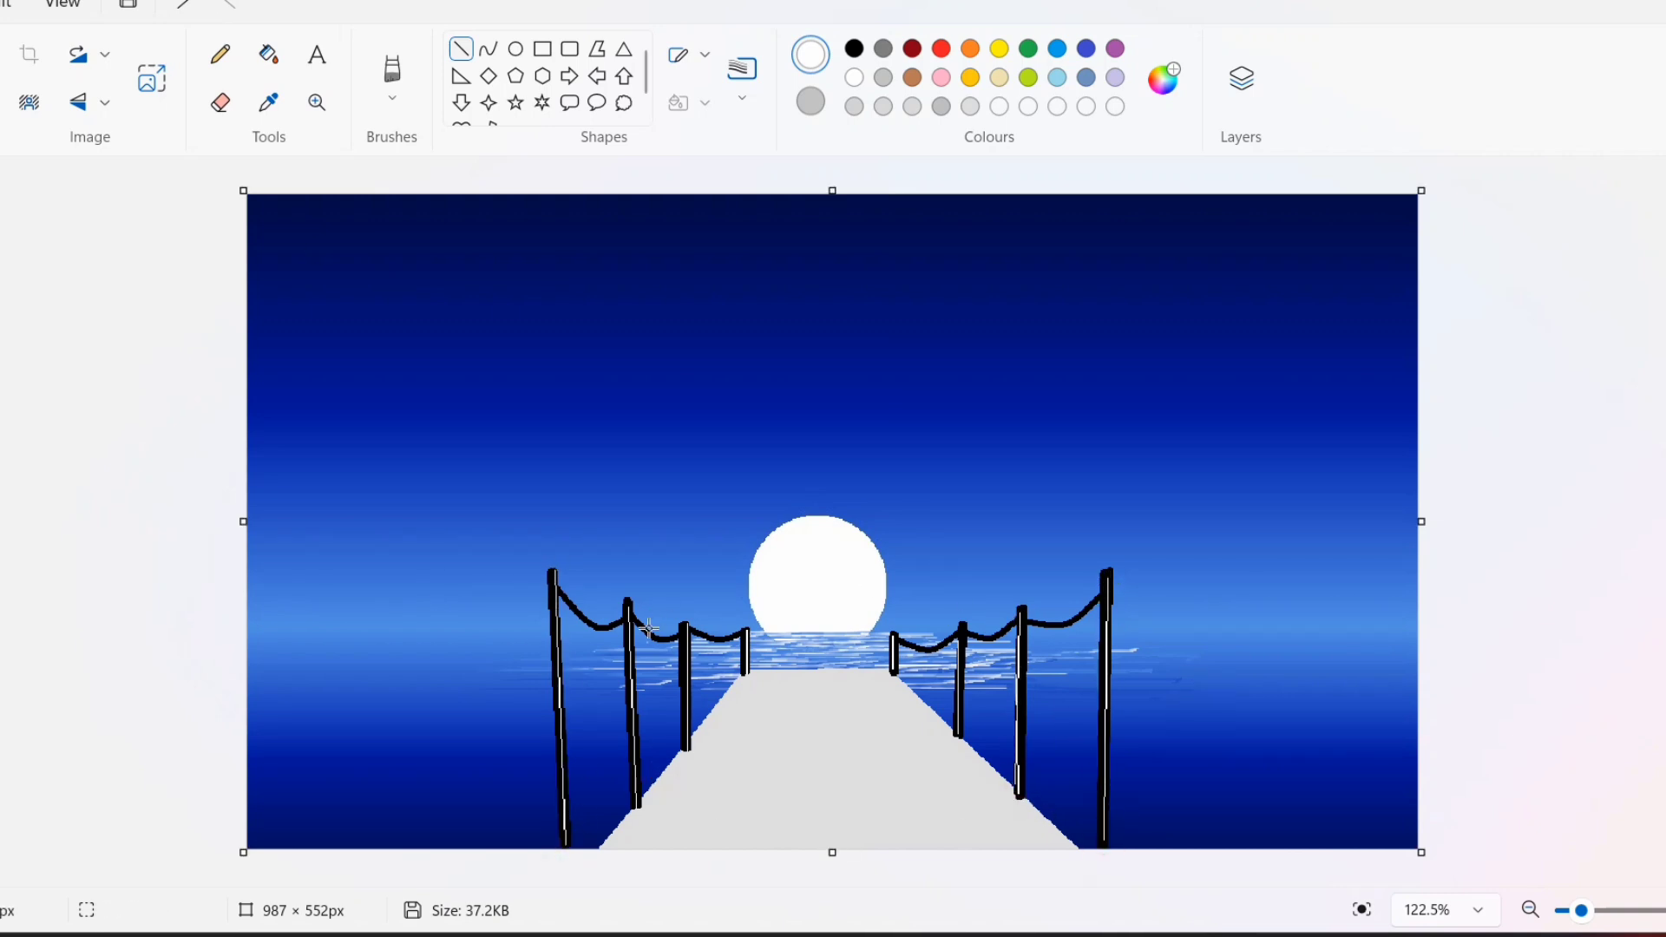
# Draw thin white highlight curves along the three black ropes between the left posts
pyautogui.click(489, 48)
pyautogui.keyDown('ctrl'); pyautogui.scroll(3, 619, 695); pyautogui.keyUp('ctrl')
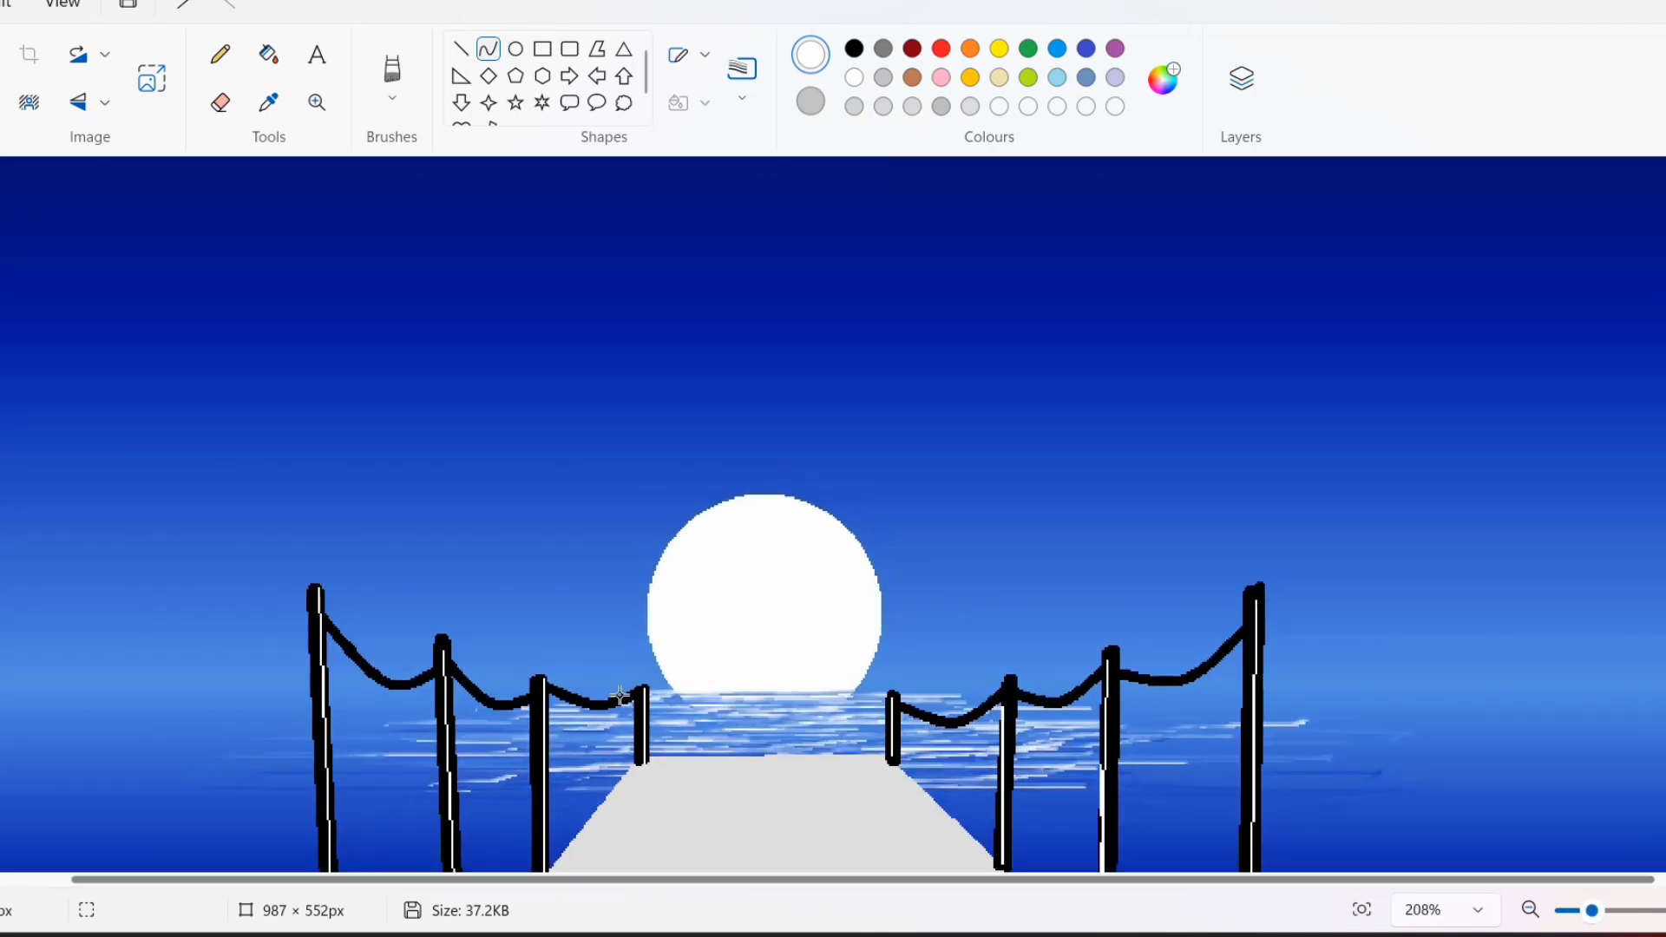
pyautogui.moveTo(644, 693); pyautogui.dragTo(549, 689)
pyautogui.moveTo(595, 694); pyautogui.dragTo(598, 714)
pyautogui.scroll(-3, 617, 848)
pyautogui.moveTo(448, 428); pyautogui.dragTo(535, 457)
pyautogui.moveTo(369, 421); pyautogui.dragTo(441, 433)
pyautogui.moveTo(388, 418); pyautogui.dragTo(382, 454)
pyautogui.click(509, 854)
# Draw thin white highlight curves along the black ropes between the right posts
pyautogui.moveTo(895, 467)
pyautogui.mouseDown()
pyautogui.moveTo(1008, 452)
pyautogui.moveTo(953, 491)
pyautogui.moveTo(1114, 426)
pyautogui.mouseUp()
pyautogui.click(984, 857)
pyautogui.moveTo(1059, 450)
pyautogui.mouseDown()
pyautogui.moveTo(1056, 471)
pyautogui.moveTo(1253, 387)
pyautogui.moveTo(1195, 455)
pyautogui.mouseUp()
pyautogui.click(1227, 852)
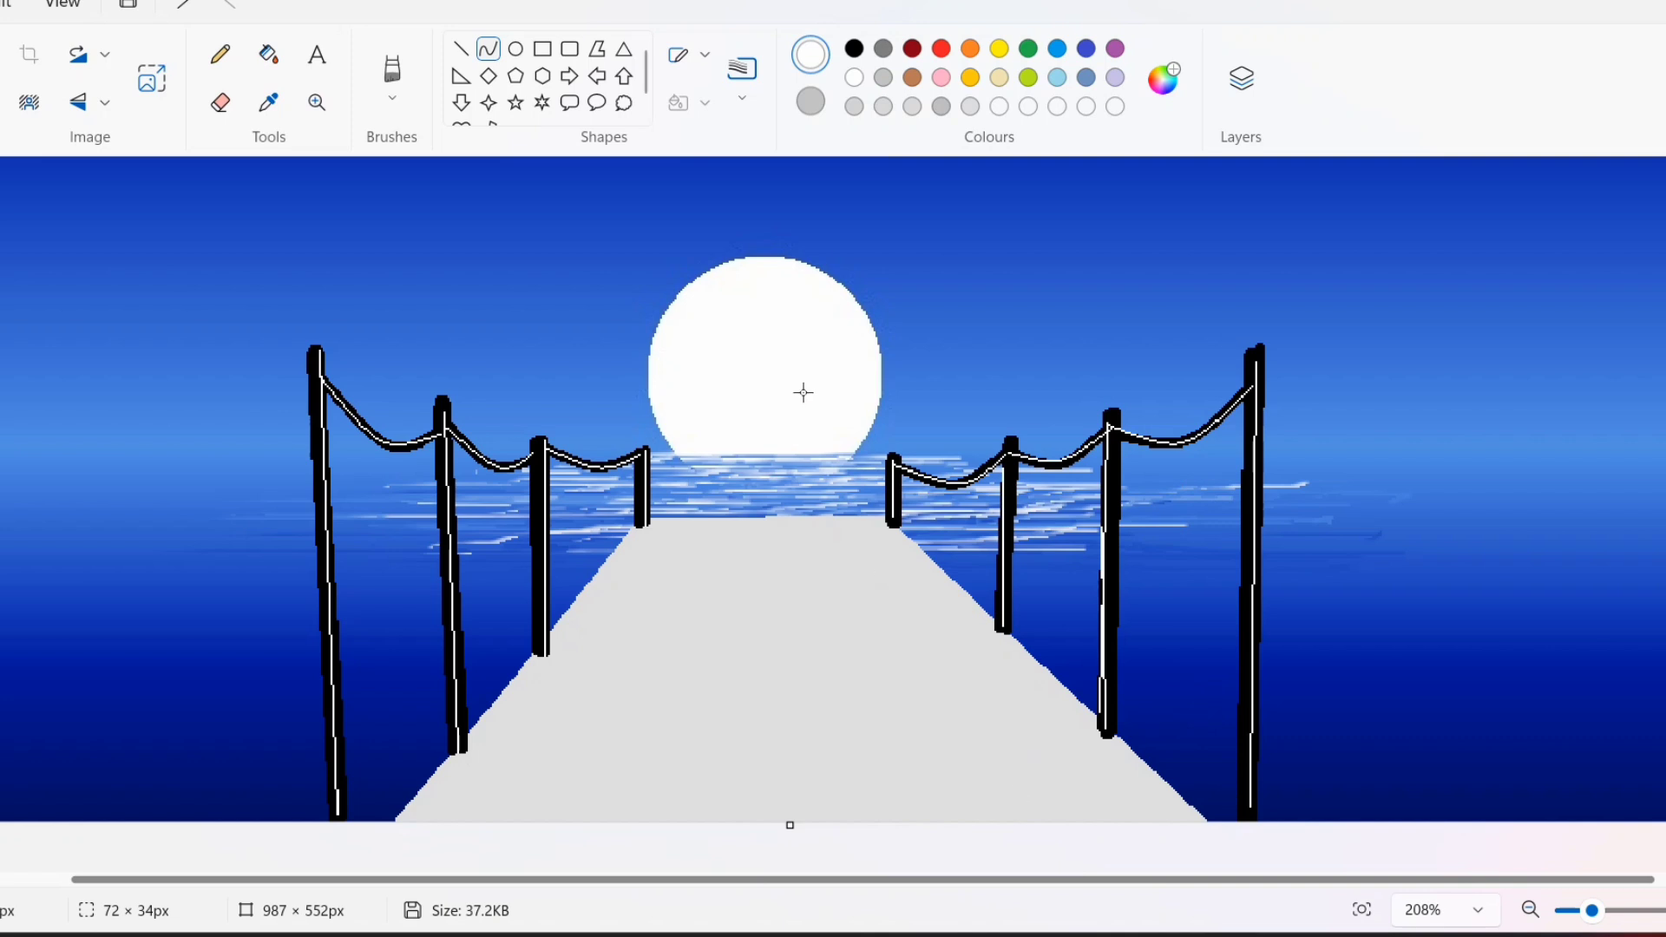
# Draw a thick straight black line across the pier's far edge, joining the bases of the two farthest posts
pyautogui.click(854, 48)
pyautogui.moveTo(646, 524)
pyautogui.mouseDown()
pyautogui.moveTo(894, 527)
pyautogui.moveTo(846, 580)
pyautogui.mouseUp()
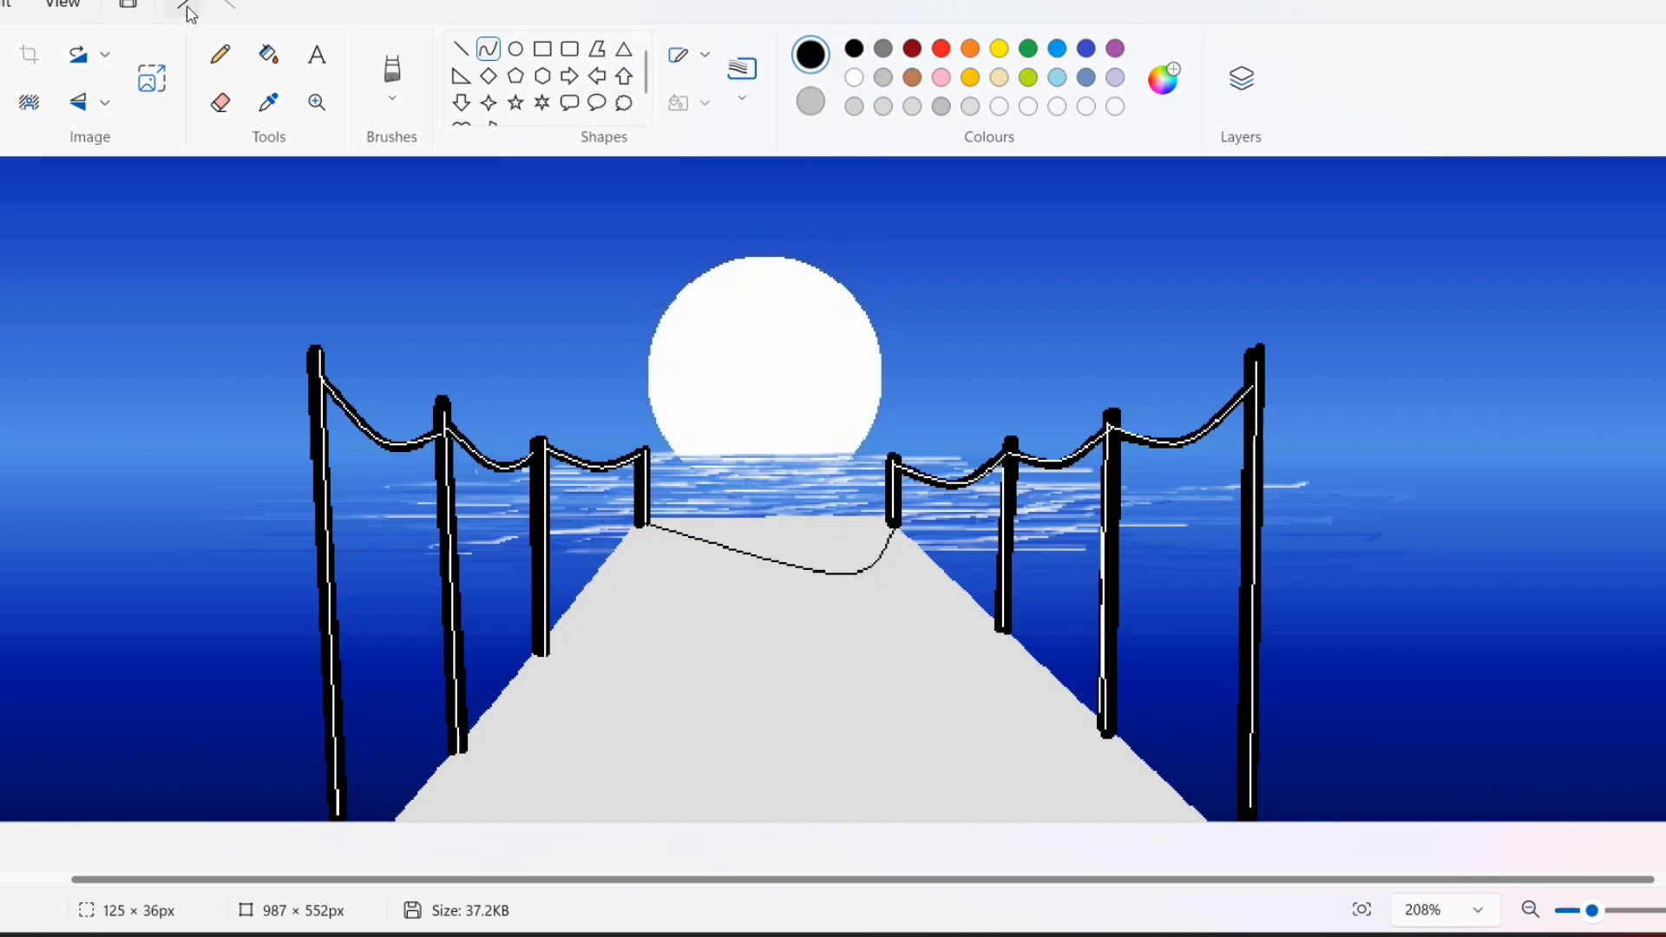
pyautogui.click(185, 5)
pyautogui.click(461, 49)
pyautogui.moveTo(647, 524); pyautogui.dragTo(894, 521)
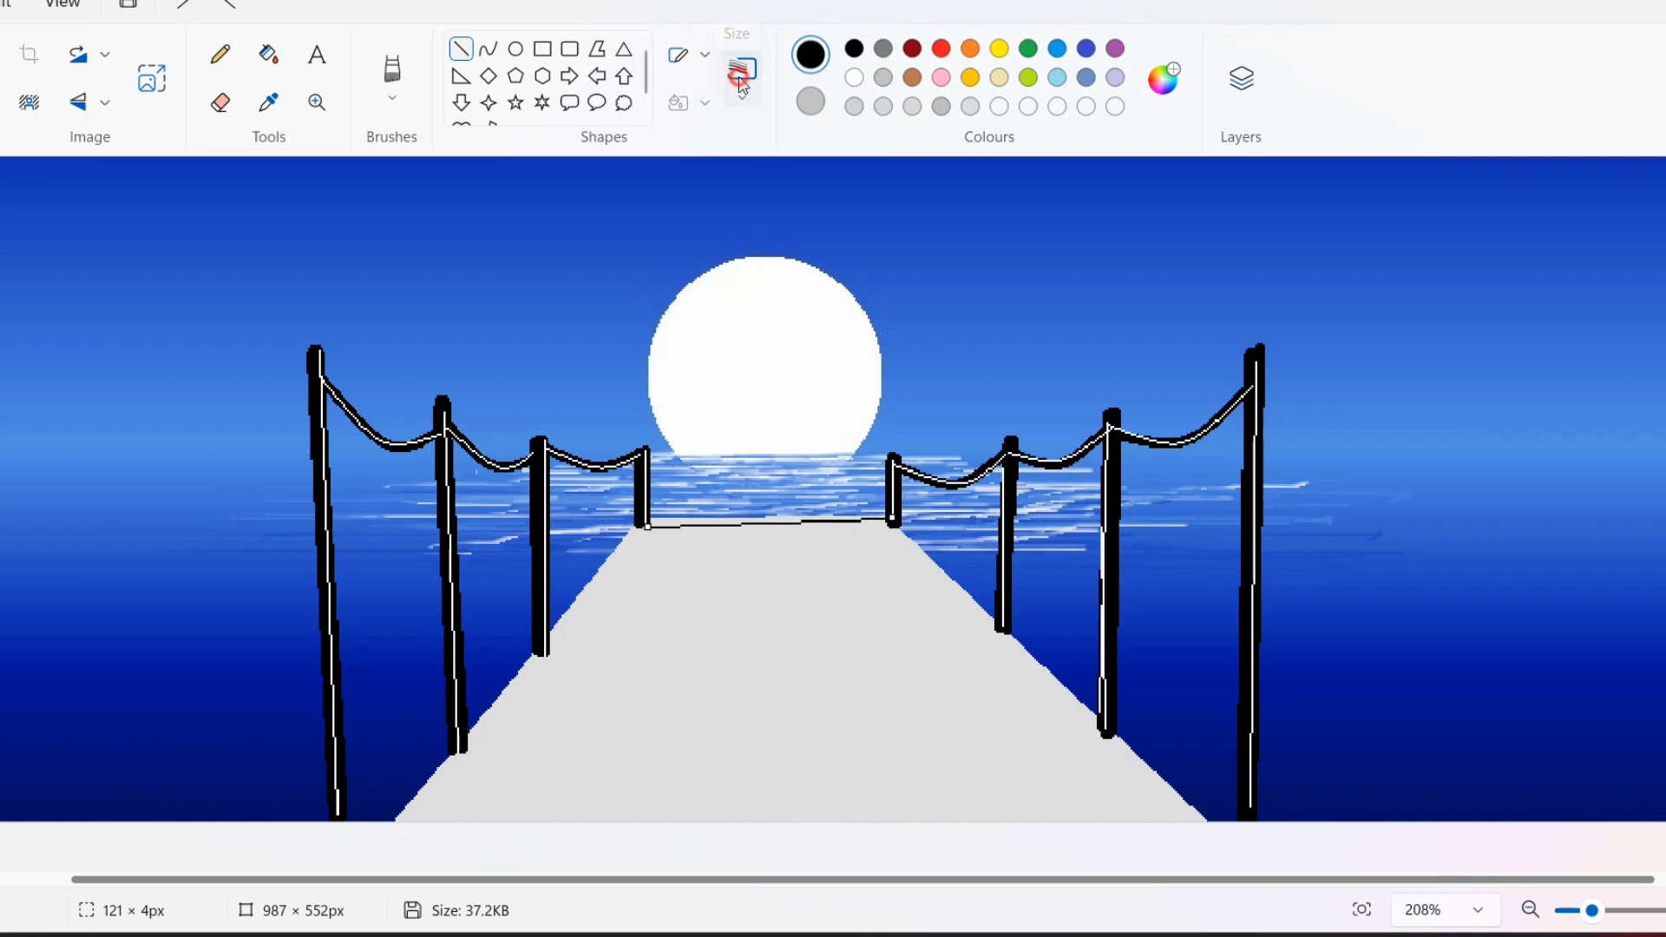
pyautogui.click(742, 78)
pyautogui.click(732, 149)
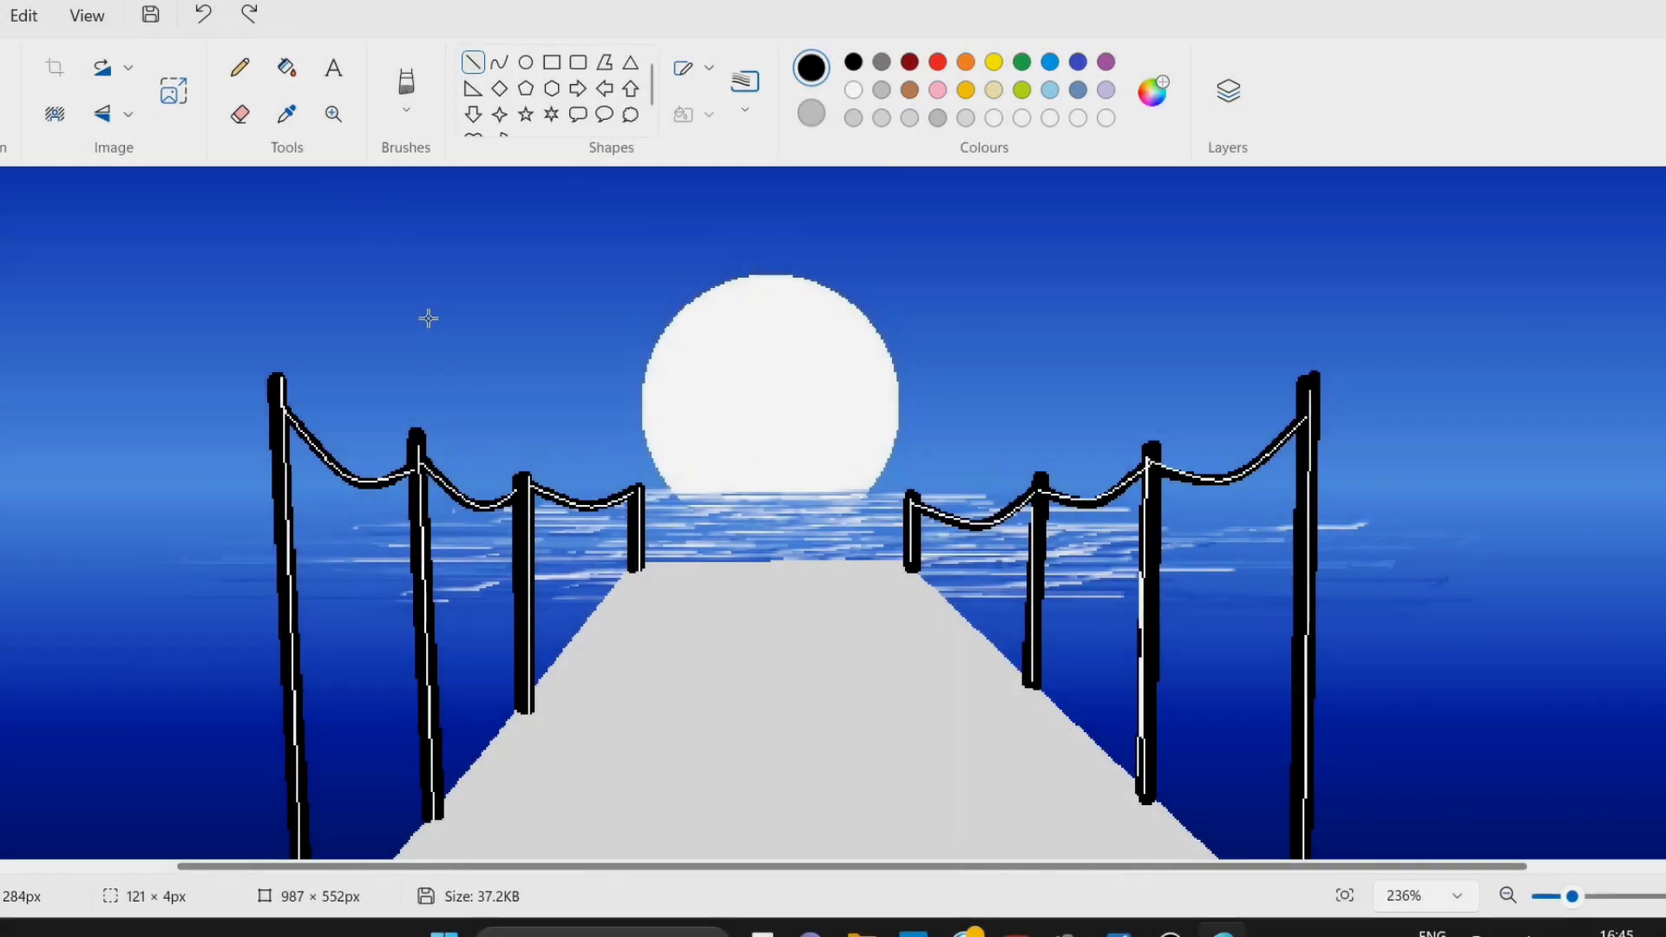
pyautogui.click(745, 81)
pyautogui.click(744, 194)
pyautogui.moveTo(640, 572); pyautogui.dragTo(915, 570)
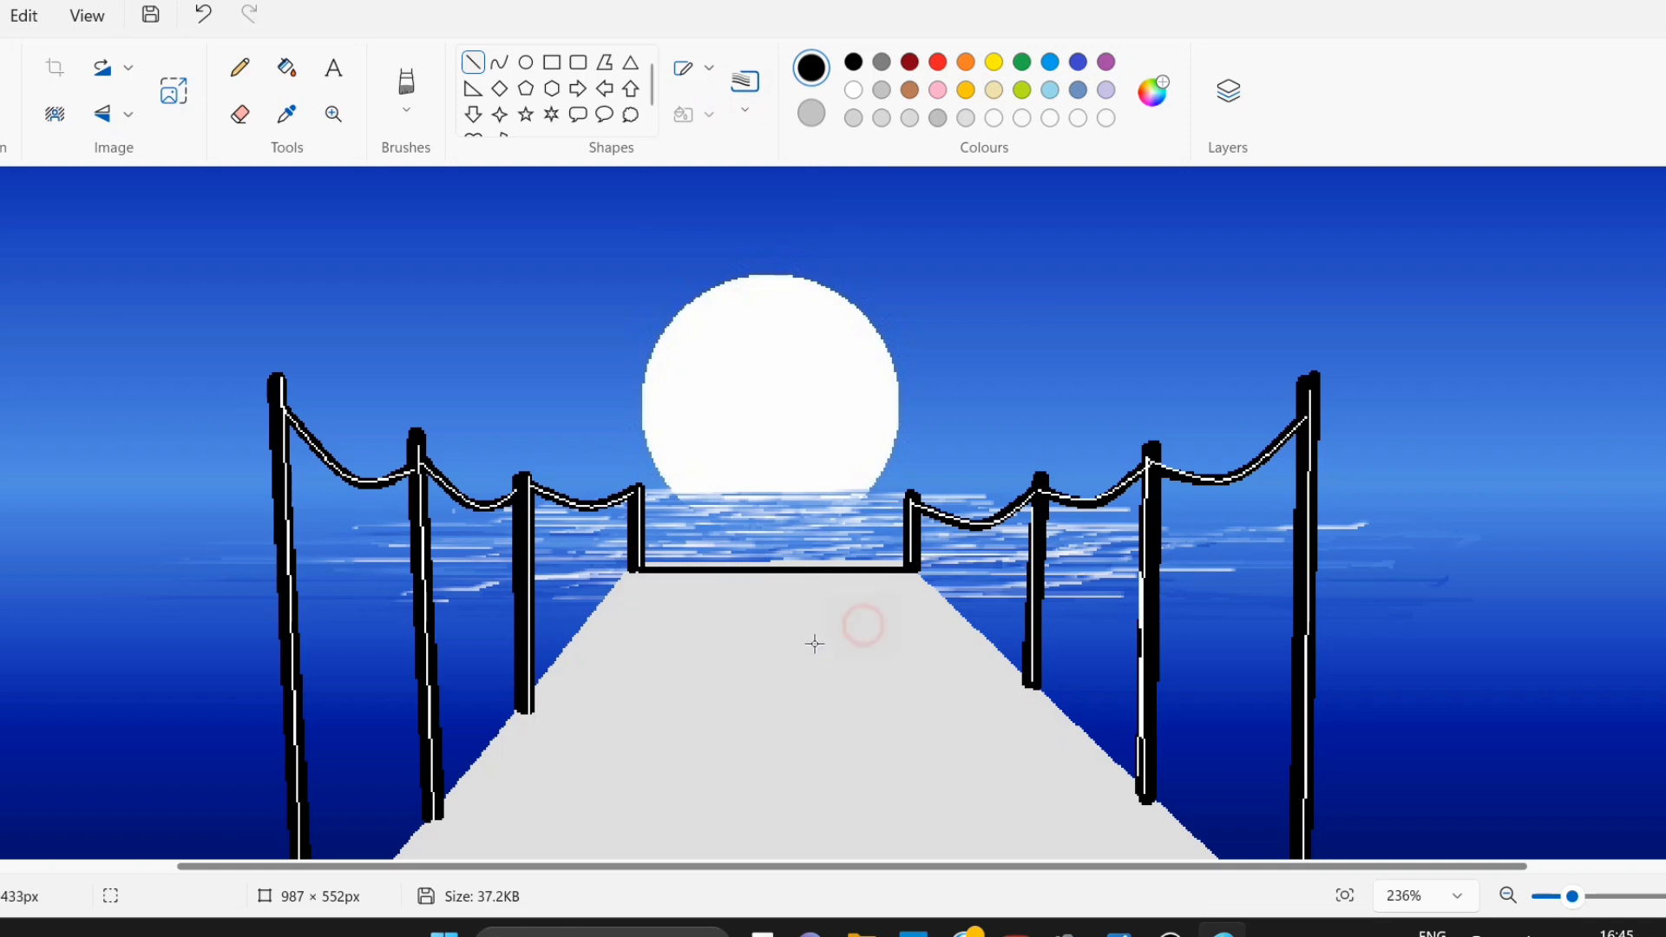
# Draw horizontal black lines across the pier, about 235 px at the third left post, about 307 px at the second, and along the near edge
pyautogui.moveTo(531, 716)
pyautogui.mouseDown()
pyautogui.moveTo(1042, 692)
pyautogui.moveTo(1059, 713)
pyautogui.mouseUp()
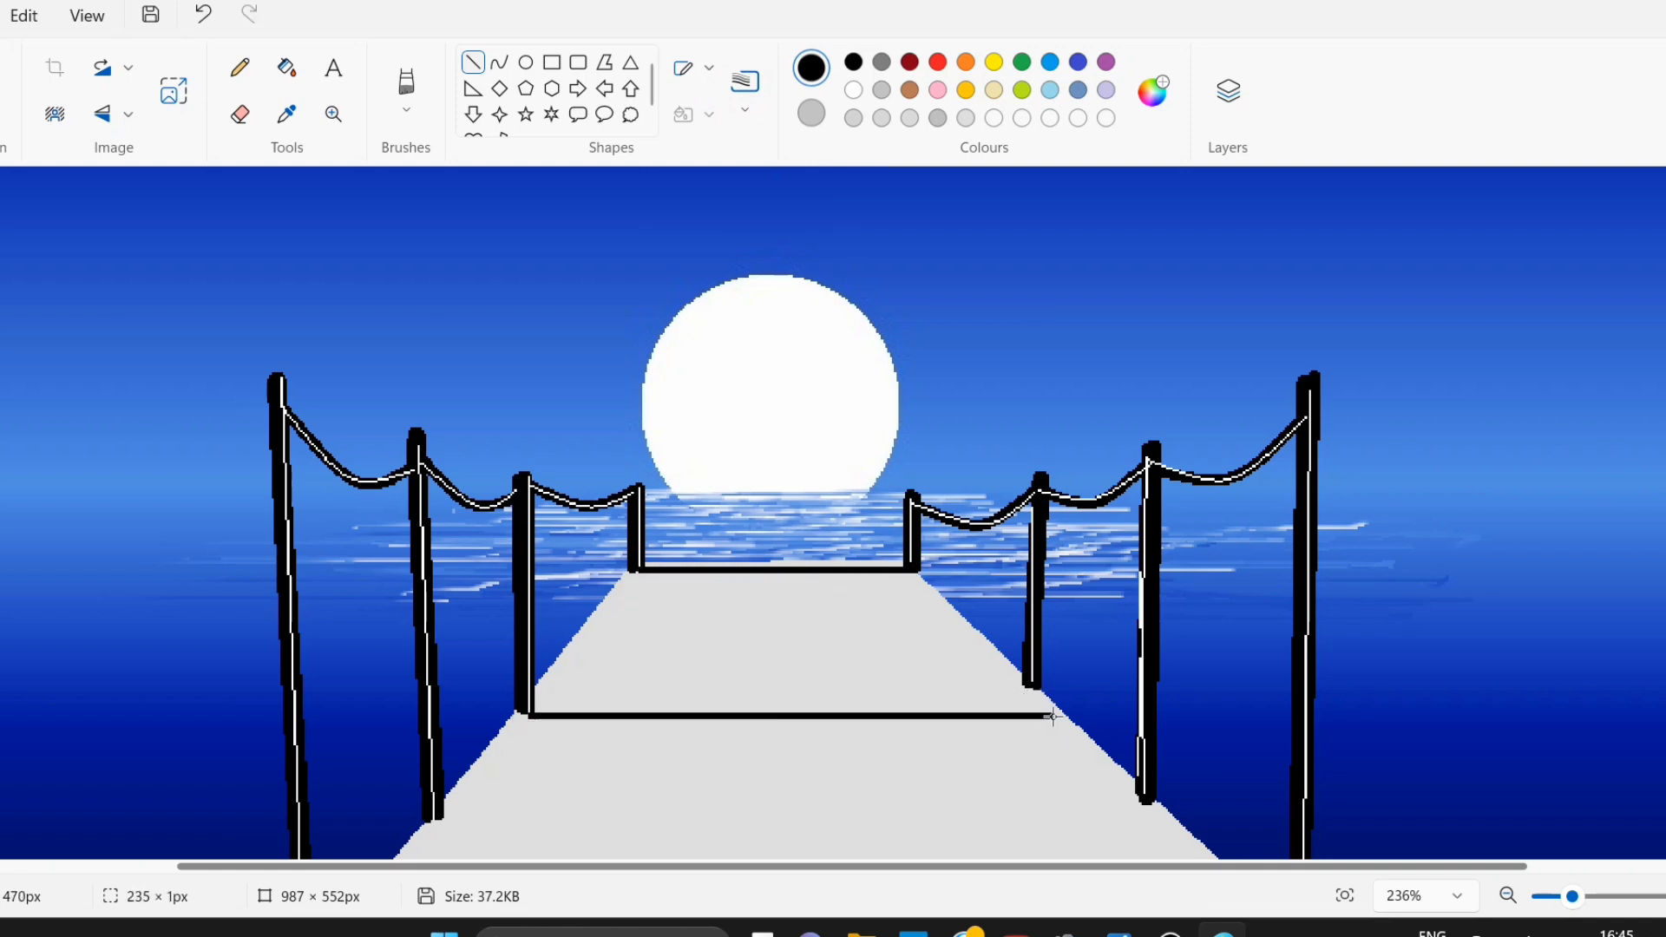
pyautogui.scroll(-1, 590, 737)
pyautogui.moveTo(436, 729); pyautogui.dragTo(1139, 719)
pyautogui.hotkey('ctrl', 'z')
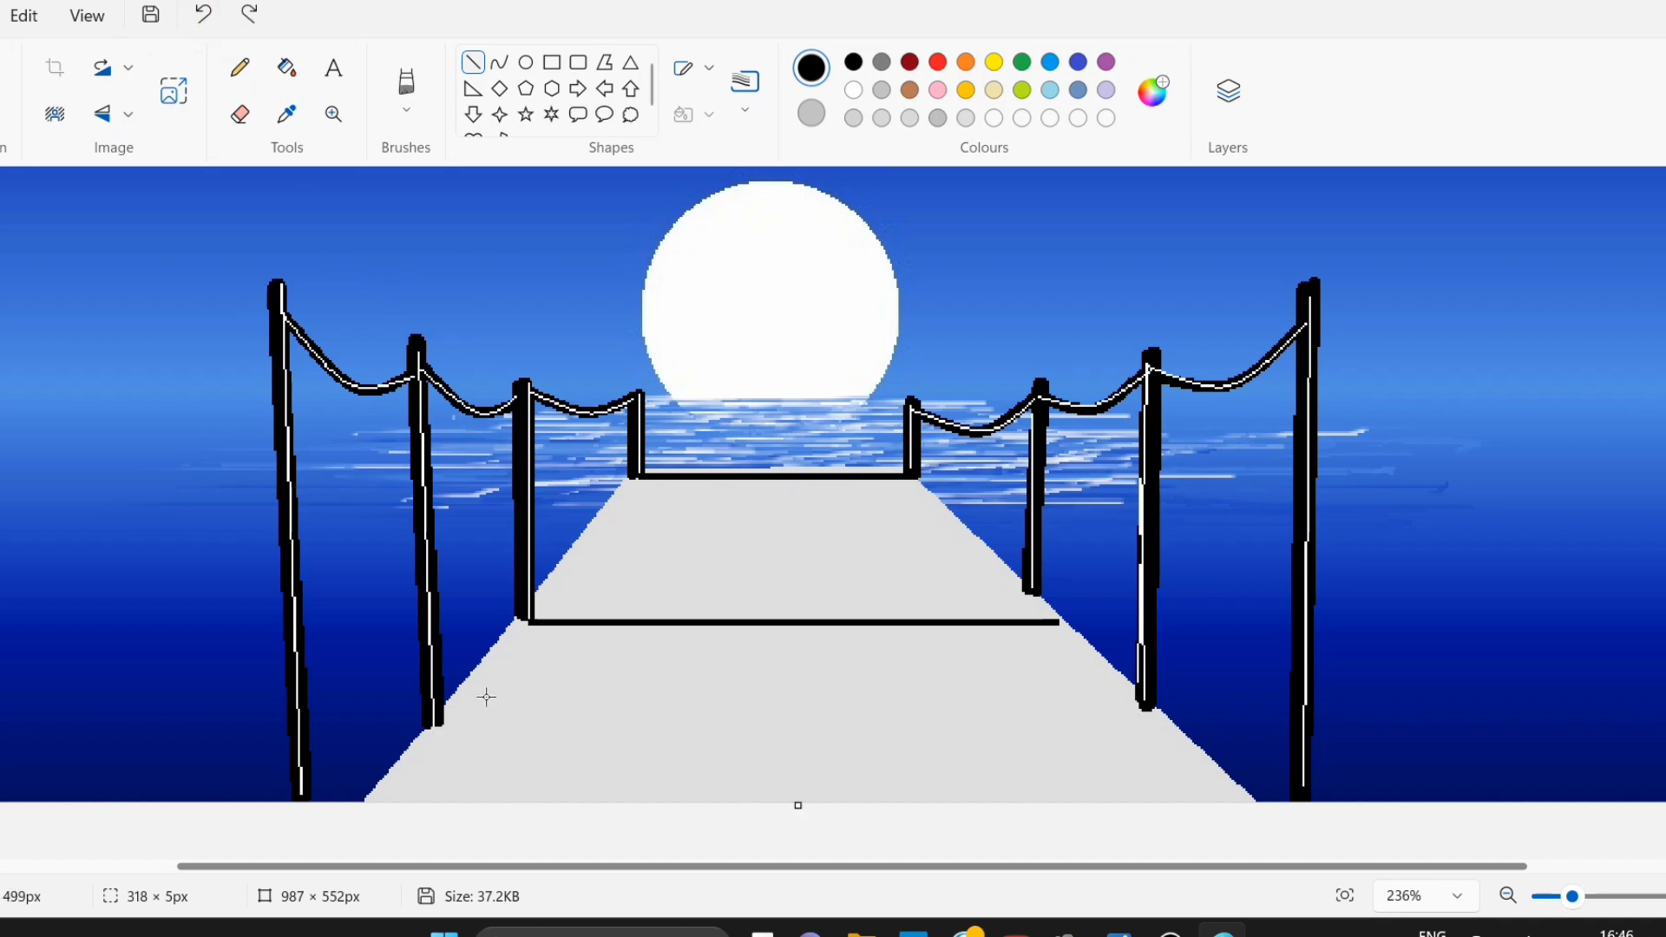
pyautogui.moveTo(441, 717)
pyautogui.mouseDown()
pyautogui.moveTo(680, 695)
pyautogui.moveTo(1122, 716)
pyautogui.mouseUp()
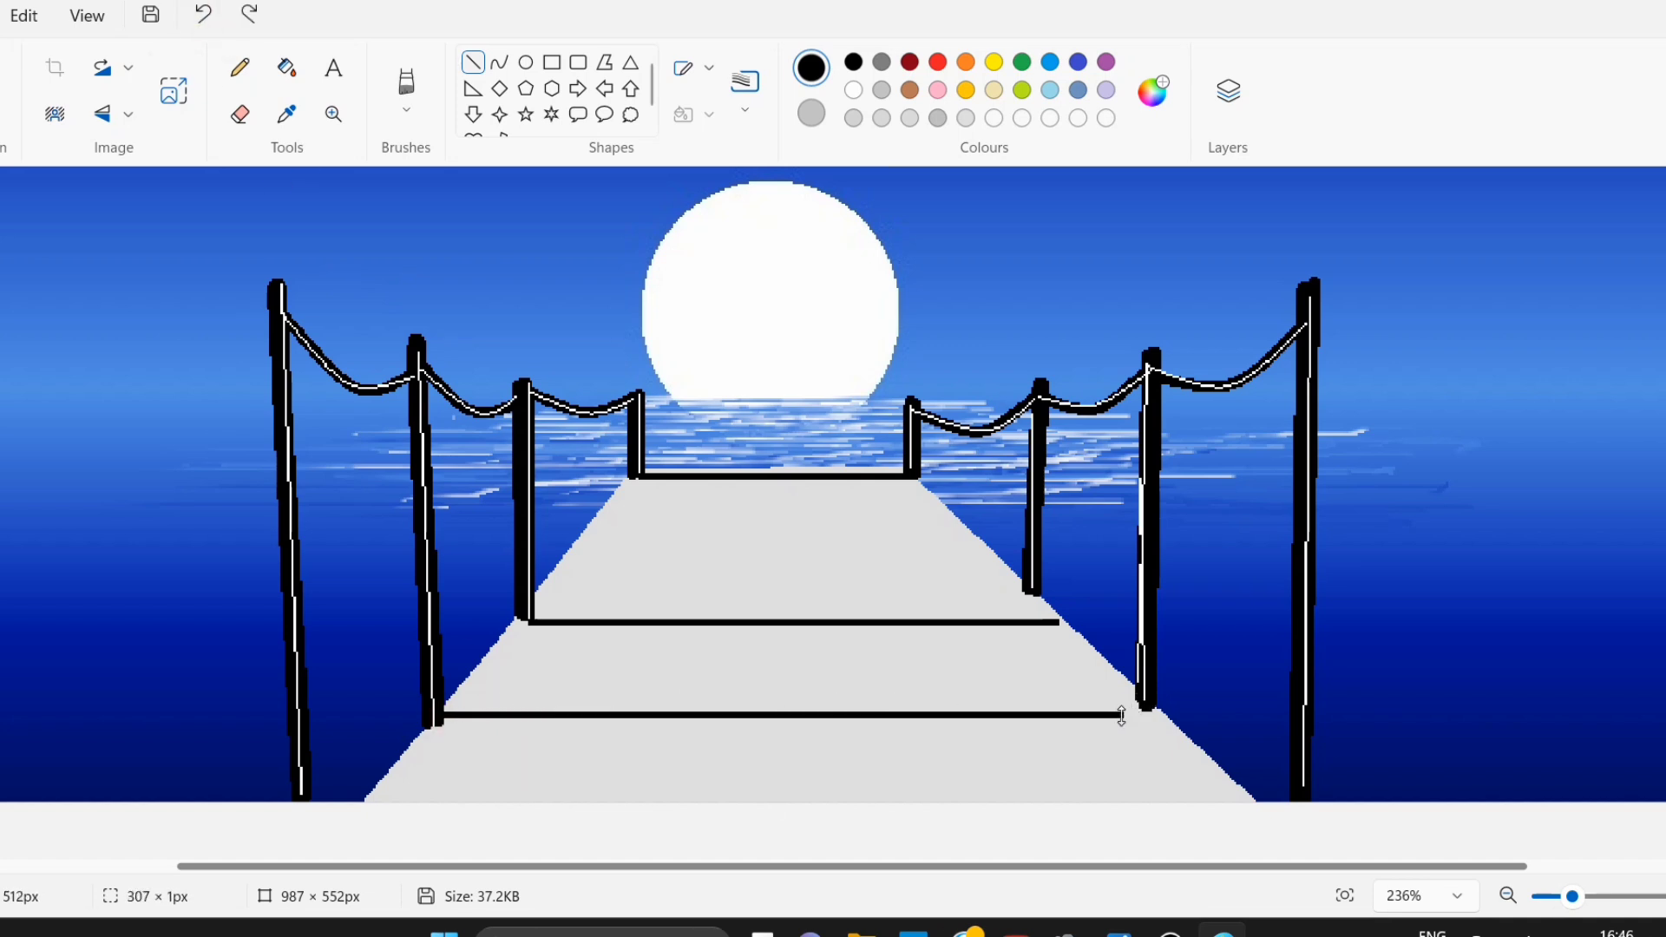
pyautogui.moveTo(371, 796); pyautogui.dragTo(1253, 797)
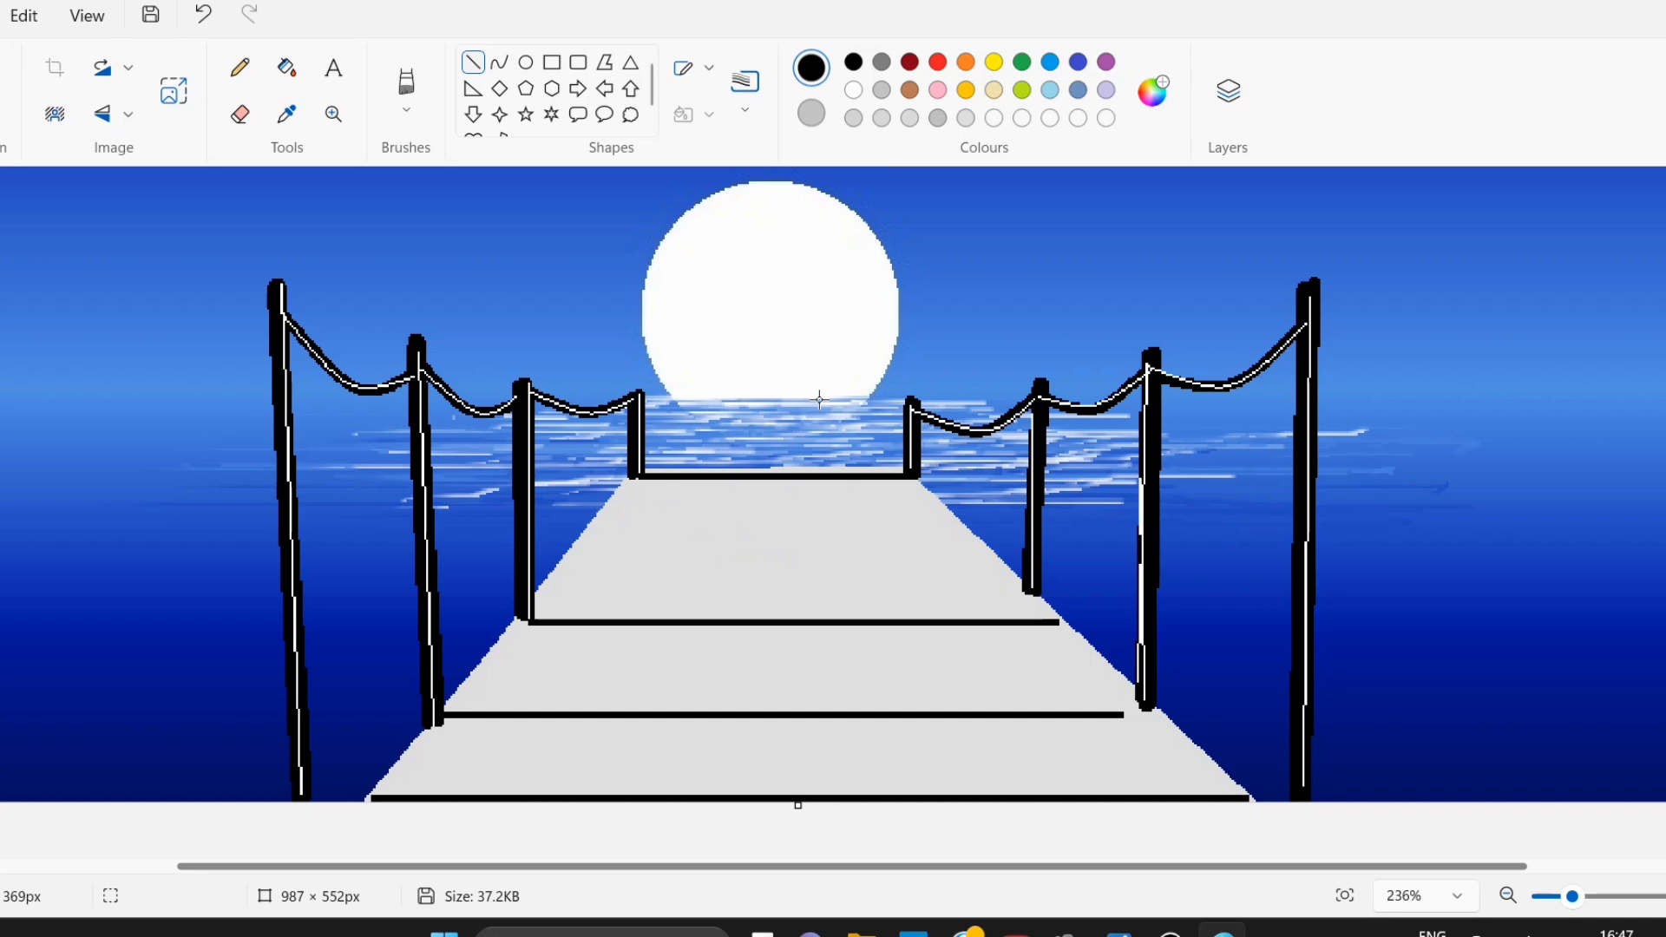
# Set the drawing colour to dark grey, hex #454545
pyautogui.click(1154, 90)
pyautogui.moveTo(837, 468); pyautogui.dragTo(837, 364)
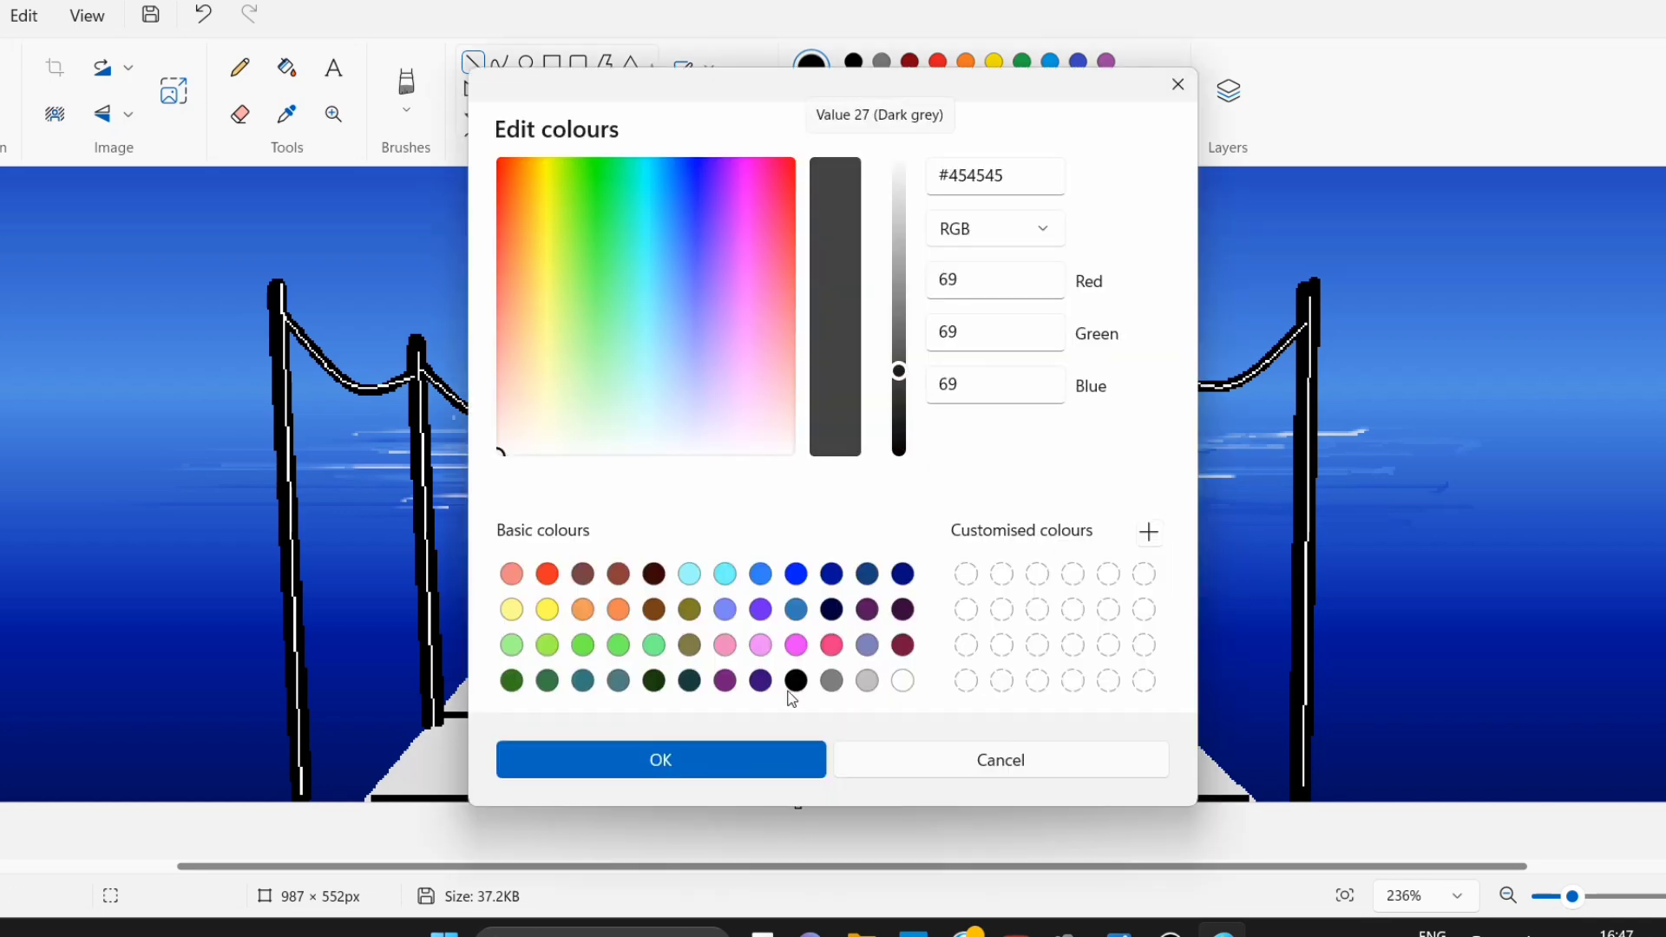
pyautogui.click(658, 759)
pyautogui.click(287, 67)
pyautogui.click(688, 620)
pyautogui.click(203, 14)
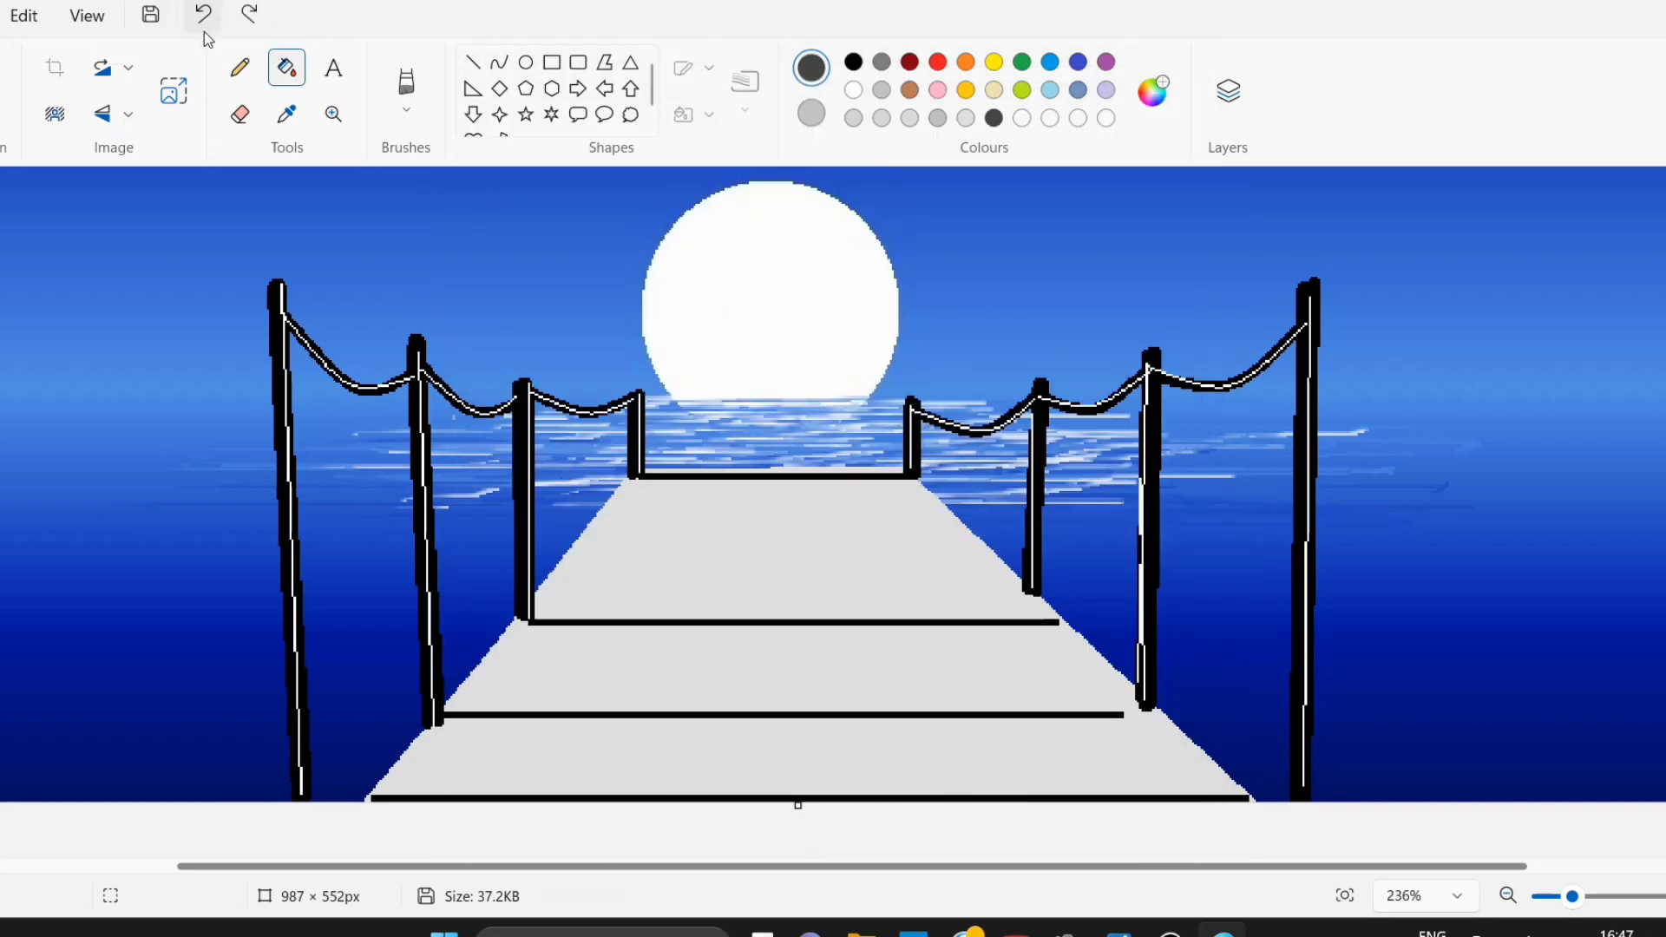
pyautogui.scroll(3, 1329, 582)
pyautogui.scroll(-4, 1329, 582)
pyautogui.click(691, 299)
pyautogui.click(203, 15)
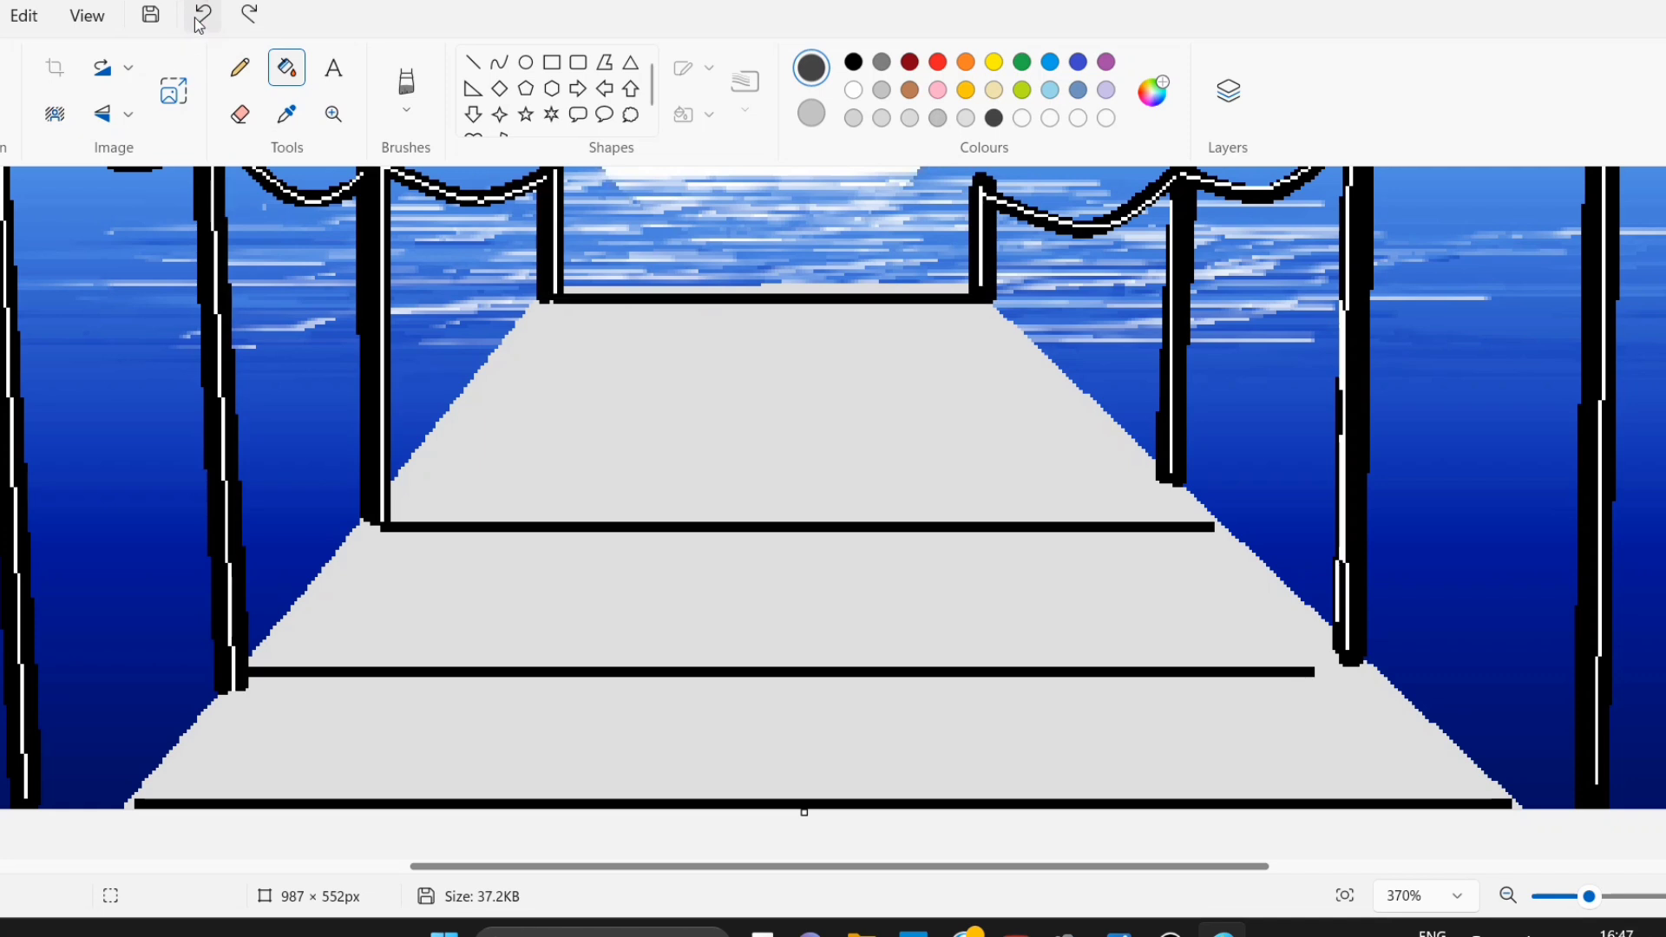
# Retrace the pier's four horizontal black lines with straight dark grey lines, from the far edge to the near edge
pyautogui.click(472, 62)
pyautogui.moveTo(555, 299); pyautogui.dragTo(984, 298)
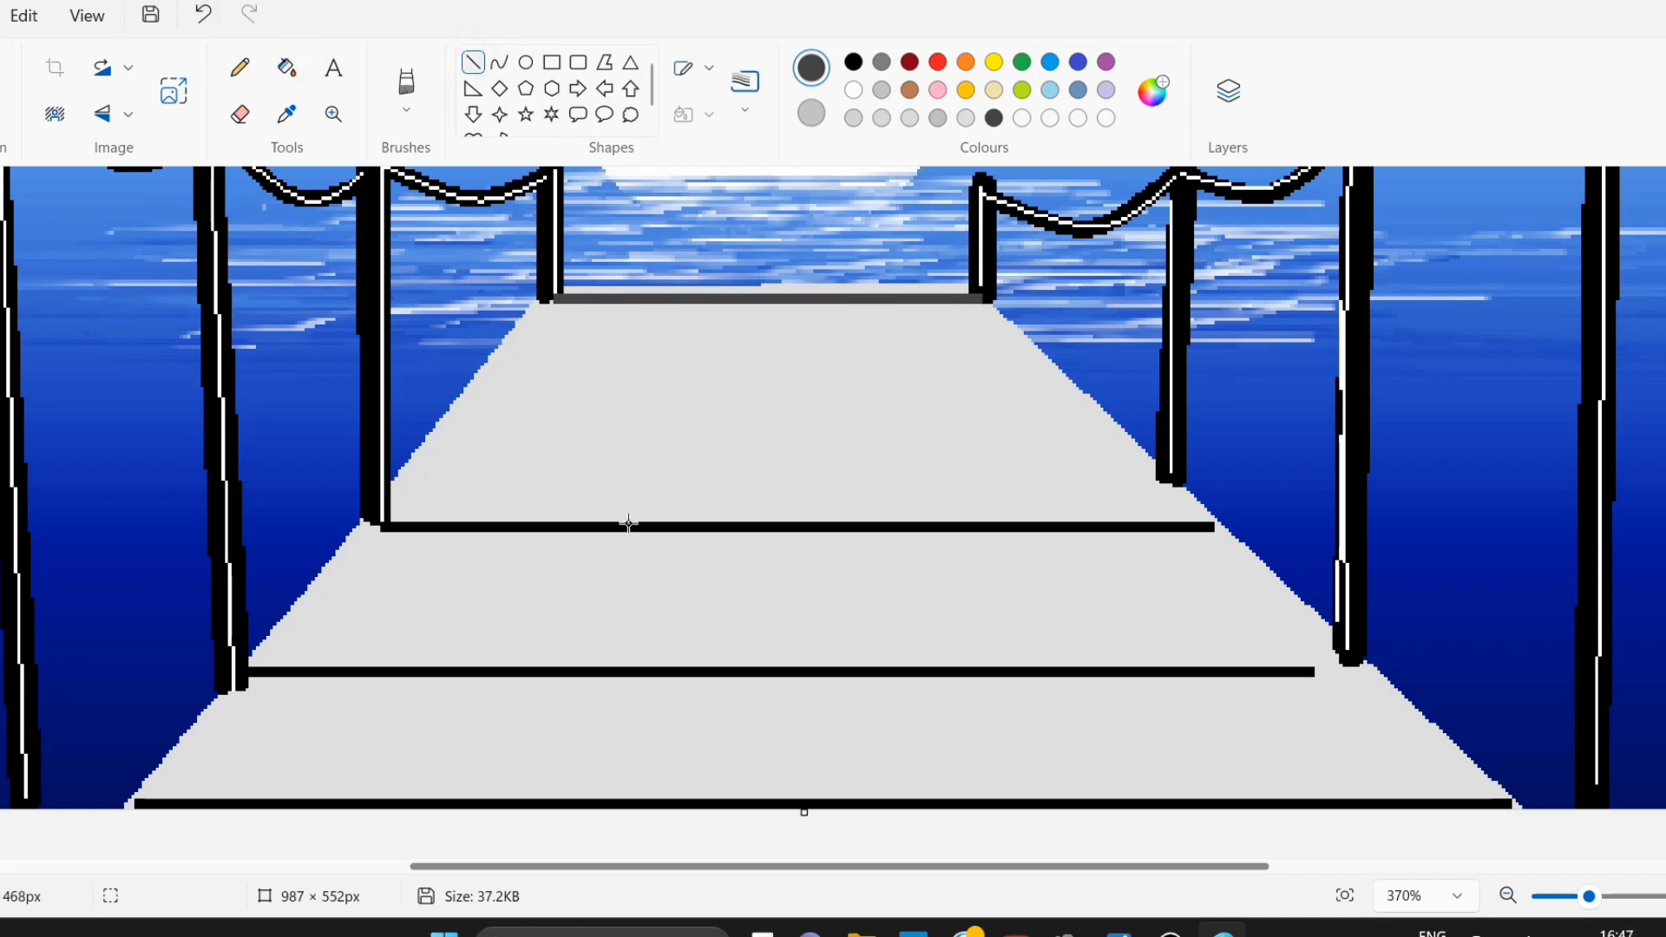
pyautogui.moveTo(386, 528); pyautogui.dragTo(1166, 528)
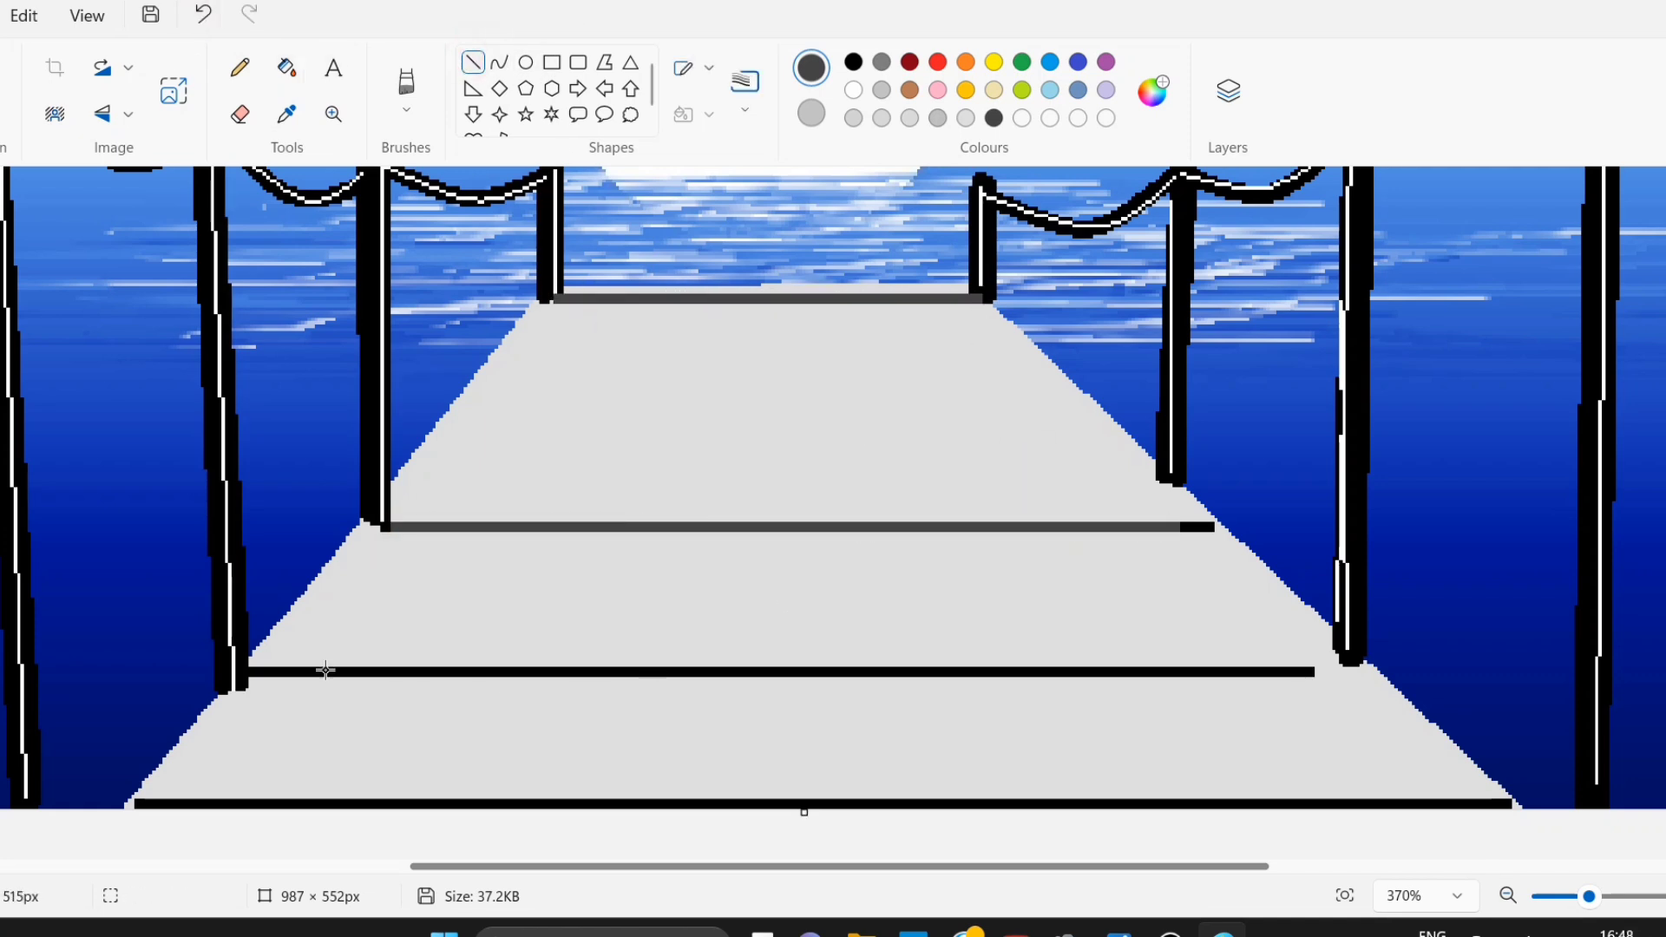
pyautogui.moveTo(249, 672)
pyautogui.mouseDown()
pyautogui.moveTo(451, 694)
pyautogui.moveTo(1314, 672)
pyautogui.mouseUp()
pyautogui.scroll(-1, 998, 574)
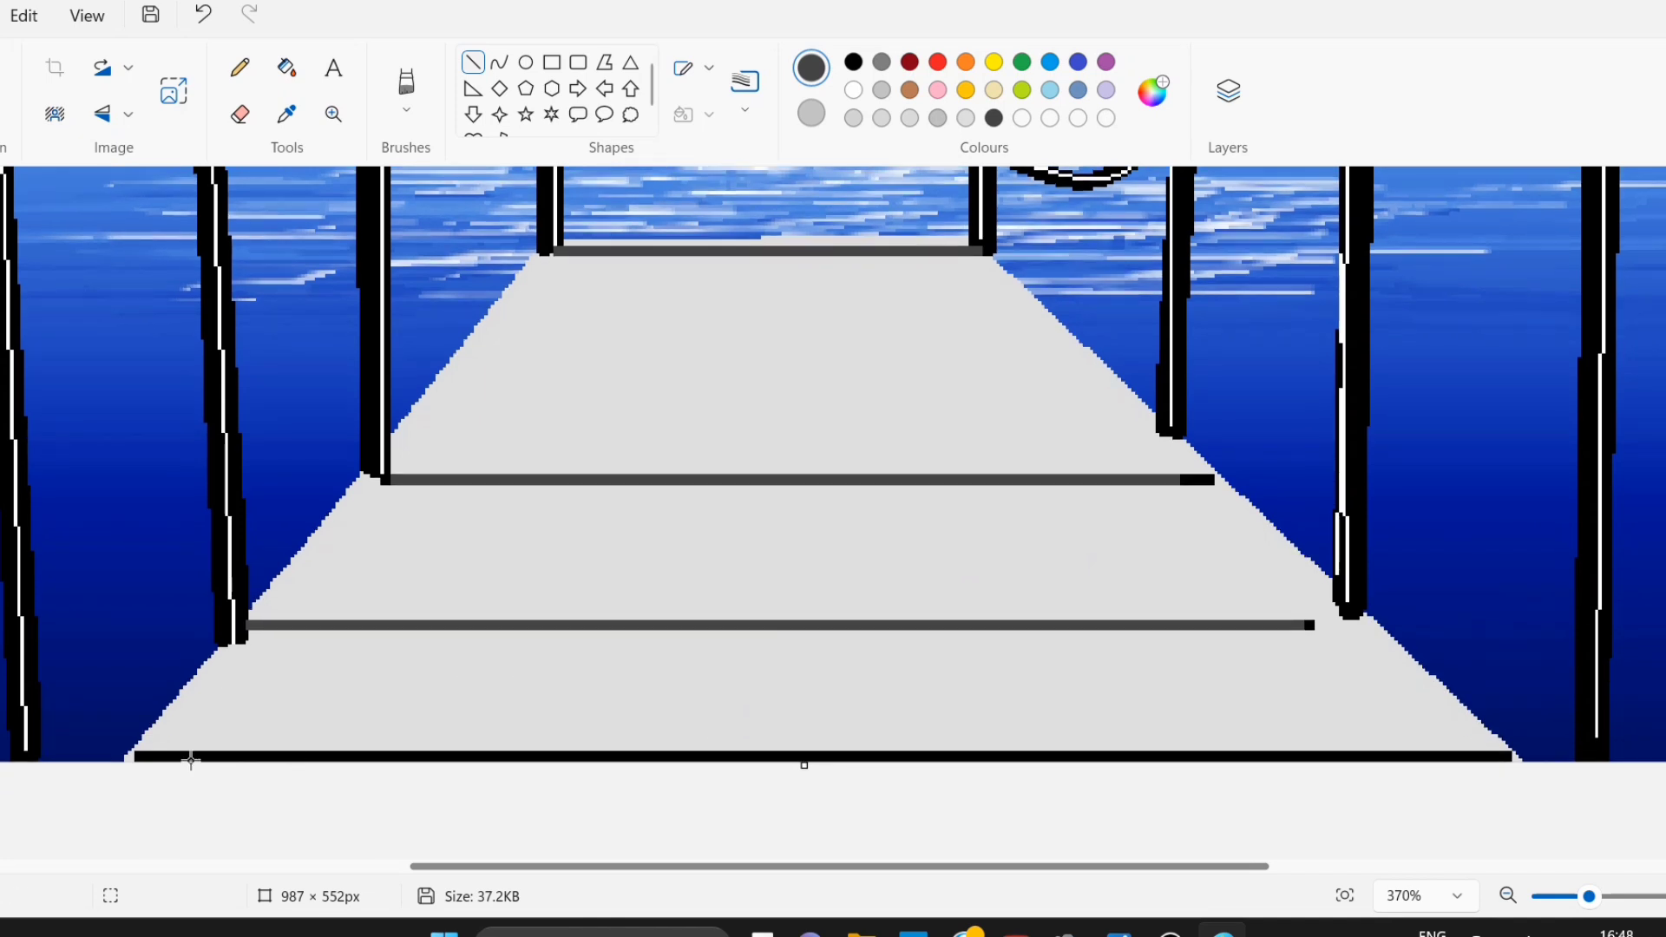
pyautogui.moveTo(136, 757); pyautogui.dragTo(1514, 757)
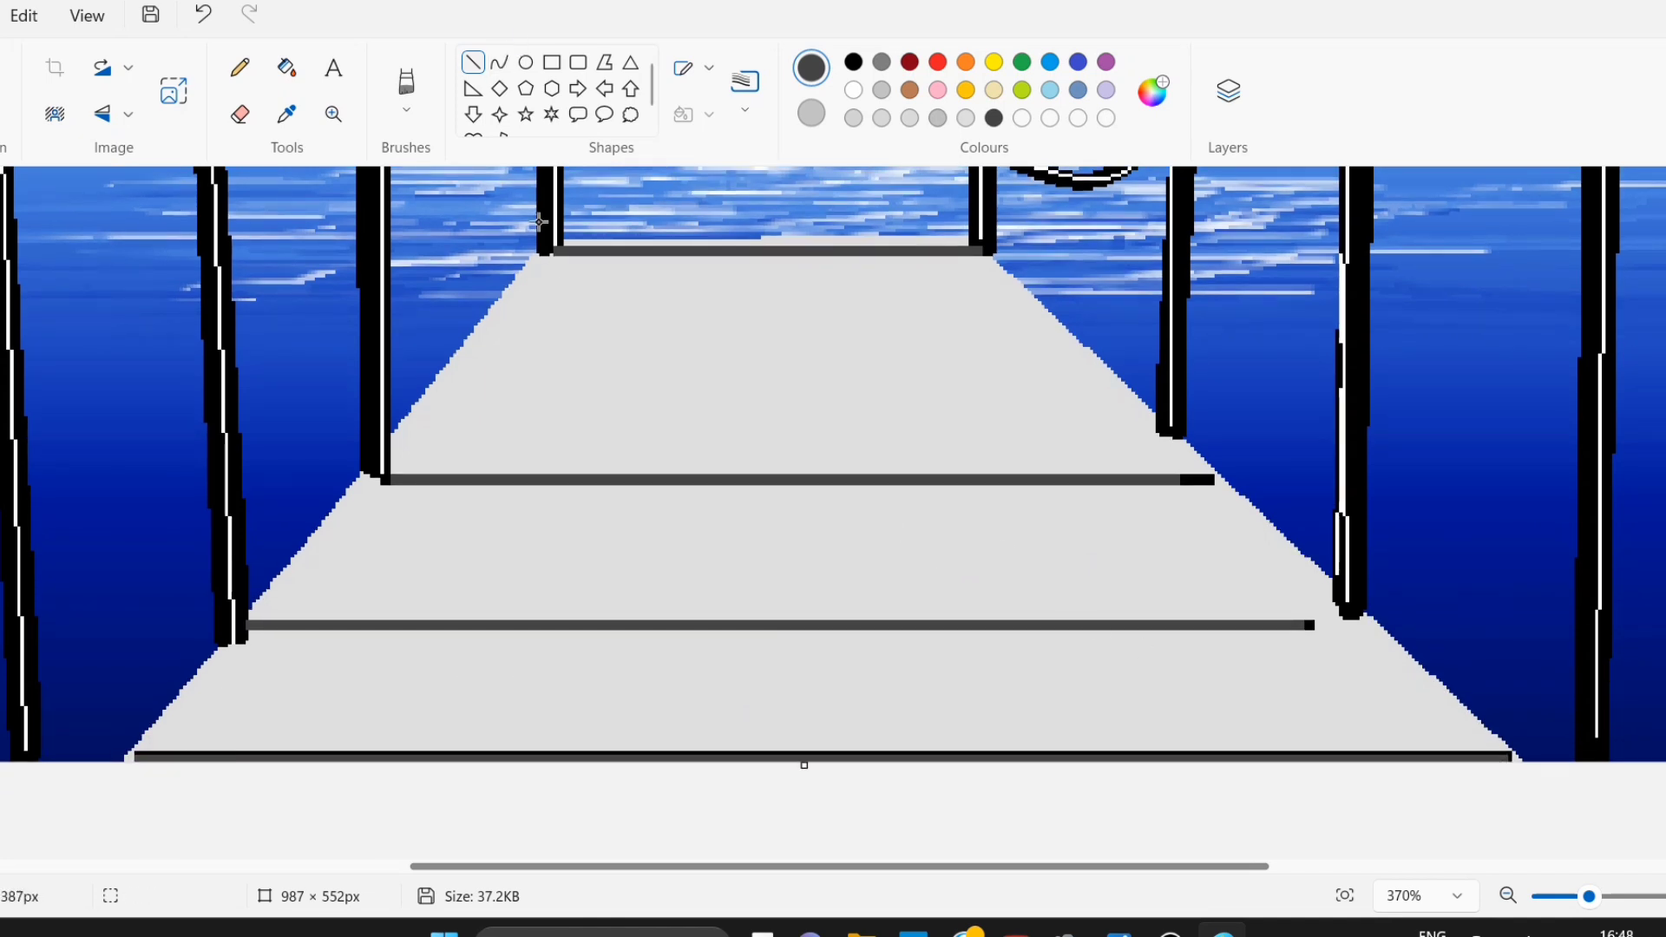
# Draw three horizontal dark grey plank lines across the pier between its far edge and the base of the third left post
pyautogui.moveTo(528, 264); pyautogui.dragTo(1002, 264)
pyautogui.moveTo(847, 271); pyautogui.dragTo(848, 295)
pyautogui.click(847, 358)
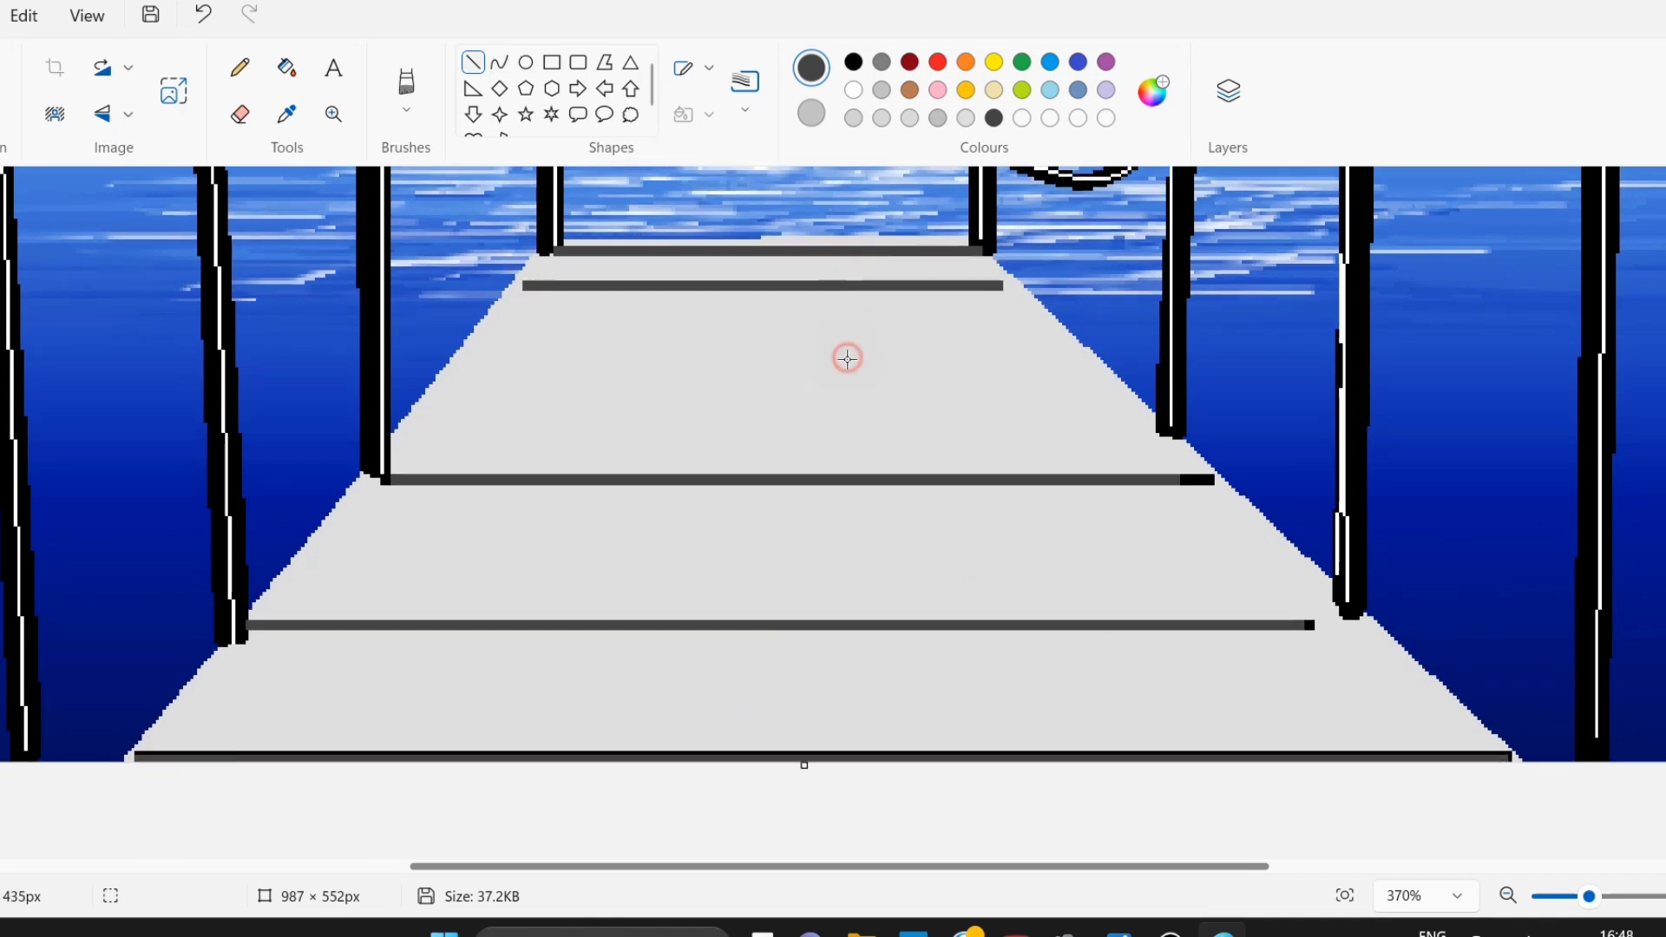
pyautogui.moveTo(478, 341)
pyautogui.mouseDown()
pyautogui.moveTo(999, 327)
pyautogui.moveTo(1074, 342)
pyautogui.mouseUp()
pyautogui.moveTo(414, 414); pyautogui.dragTo(1129, 413)
pyautogui.click(990, 367)
pyautogui.click(206, 15)
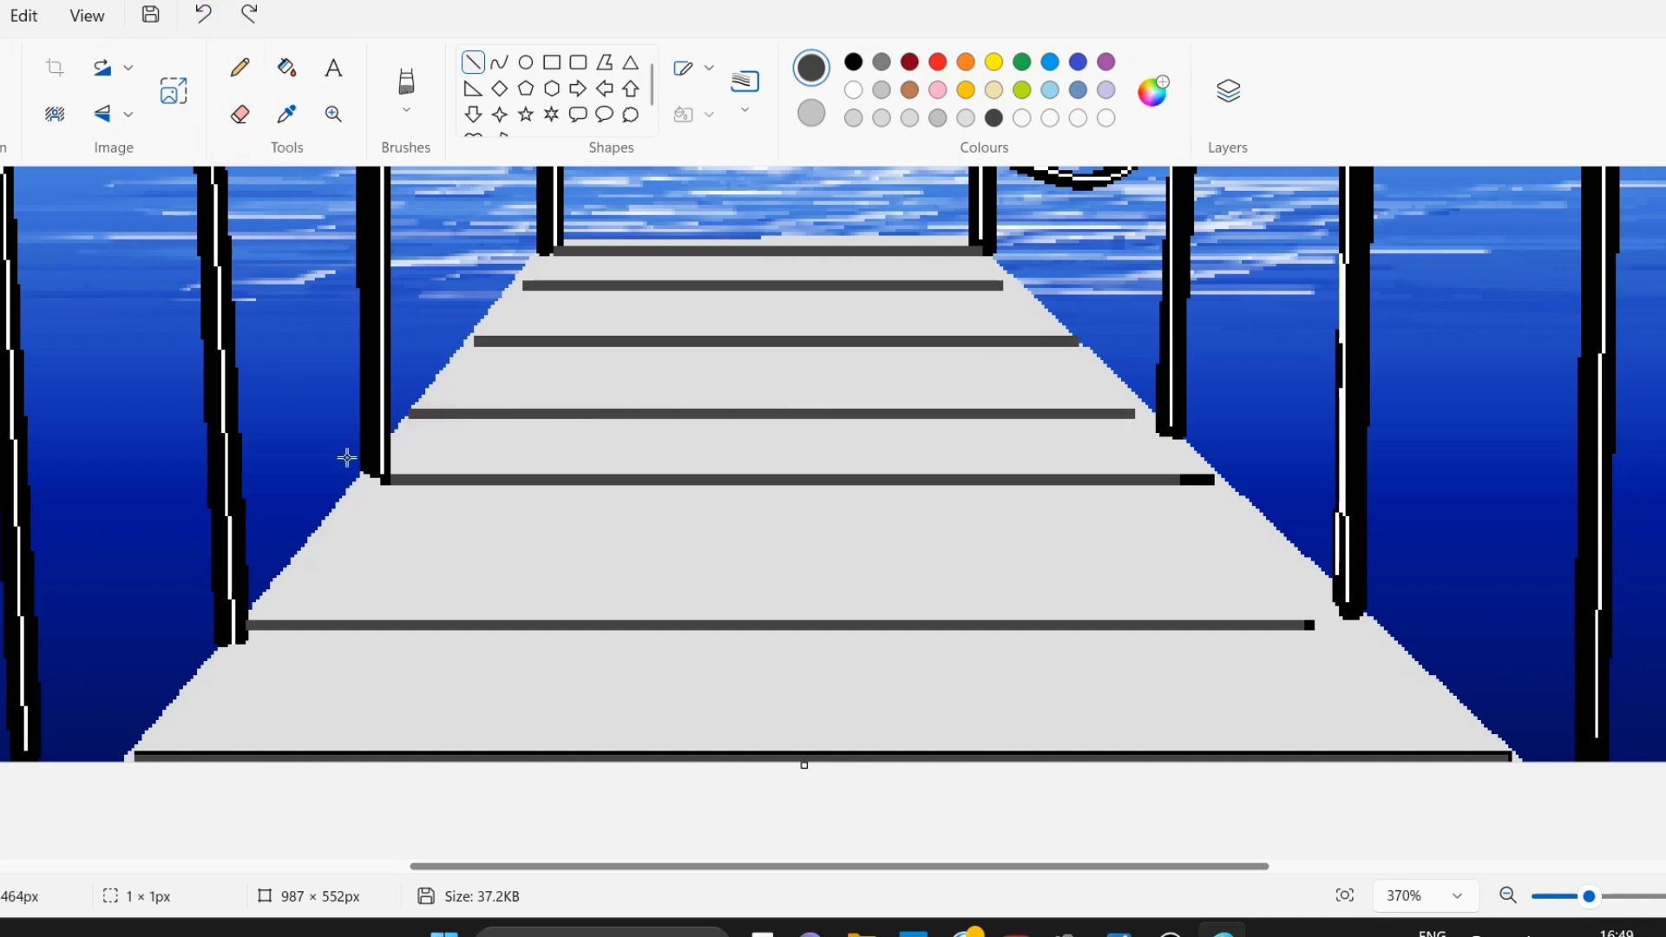
# Draw two more horizontal plank lines, one midway between the second and third left post bases and one just before the near edge
pyautogui.scroll(1, 315, 695)
pyautogui.scroll(-1, 325, 700)
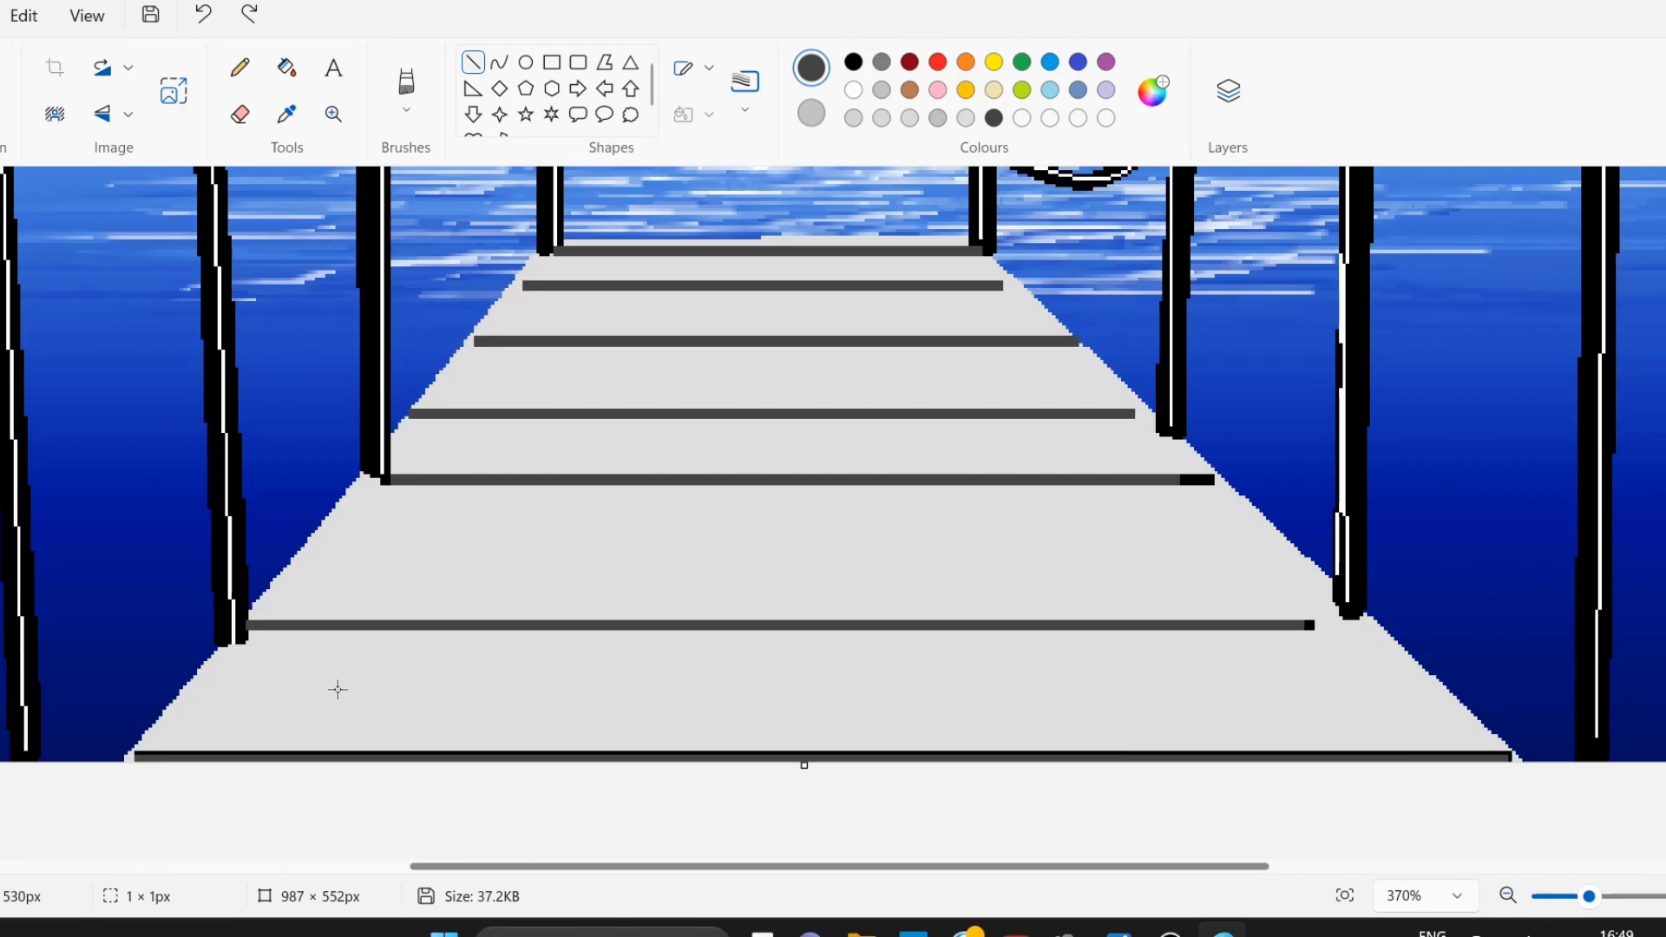
pyautogui.scroll(5, 338, 689)
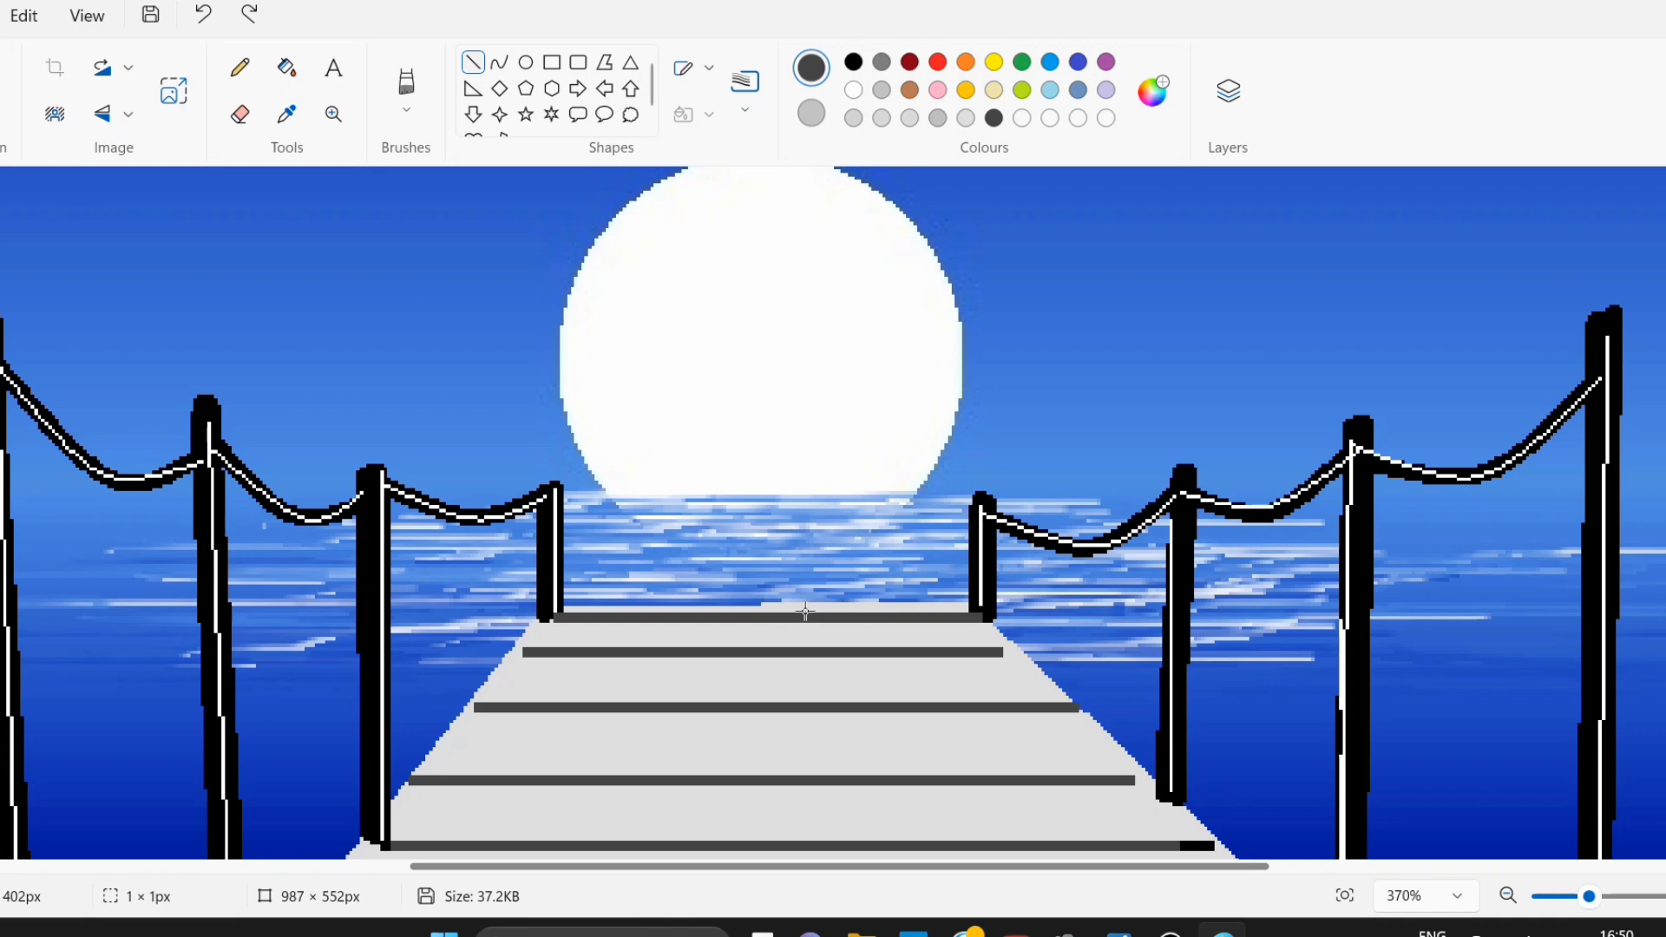
pyautogui.scroll(-3, 806, 613)
pyautogui.scroll(-2, 831, 709)
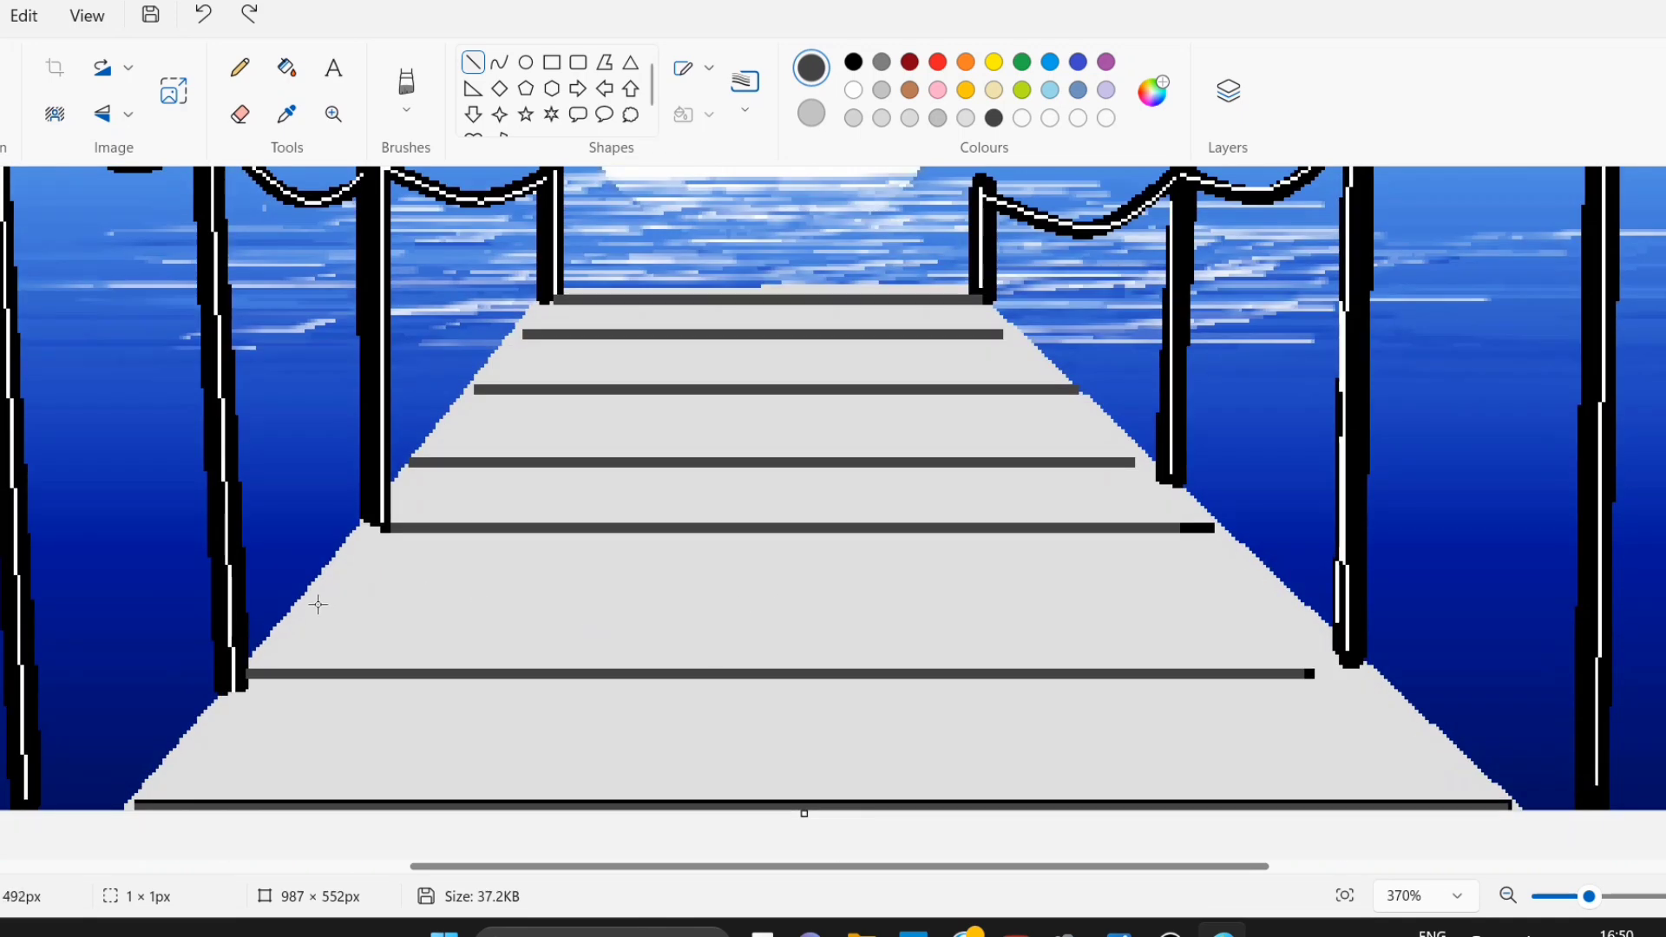
pyautogui.moveTo(314, 603); pyautogui.dragTo(1291, 604)
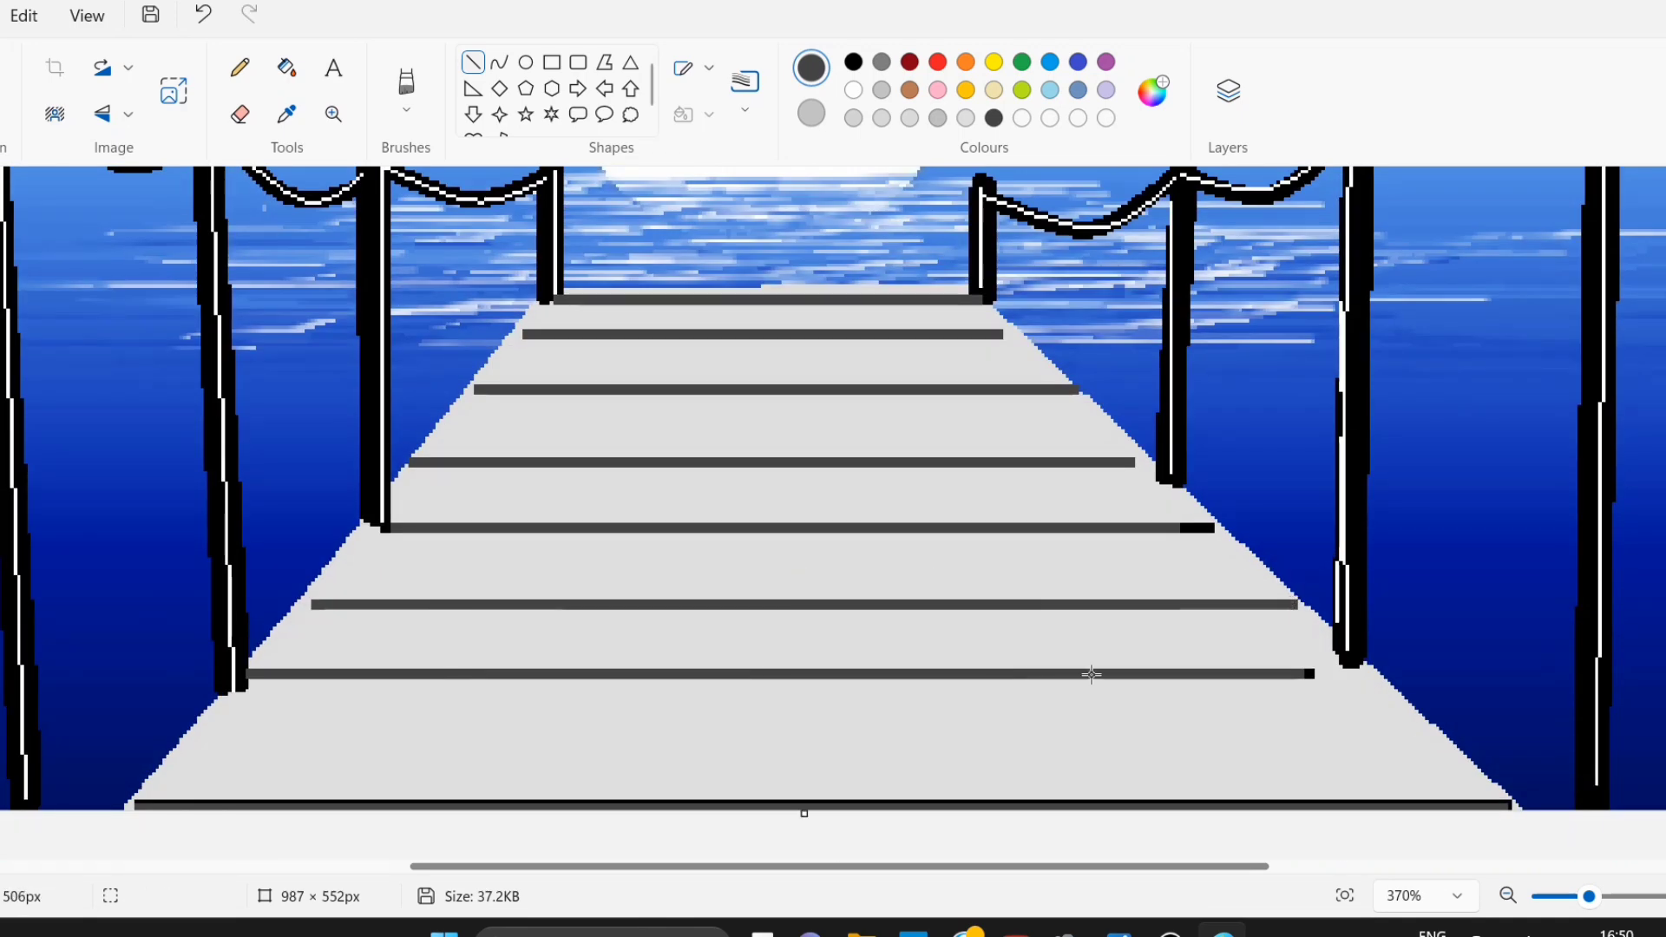
pyautogui.scroll(-1, 799, 811)
pyautogui.moveTo(187, 698); pyautogui.dragTo(1454, 699)
pyautogui.scroll(3, 1182, 518)
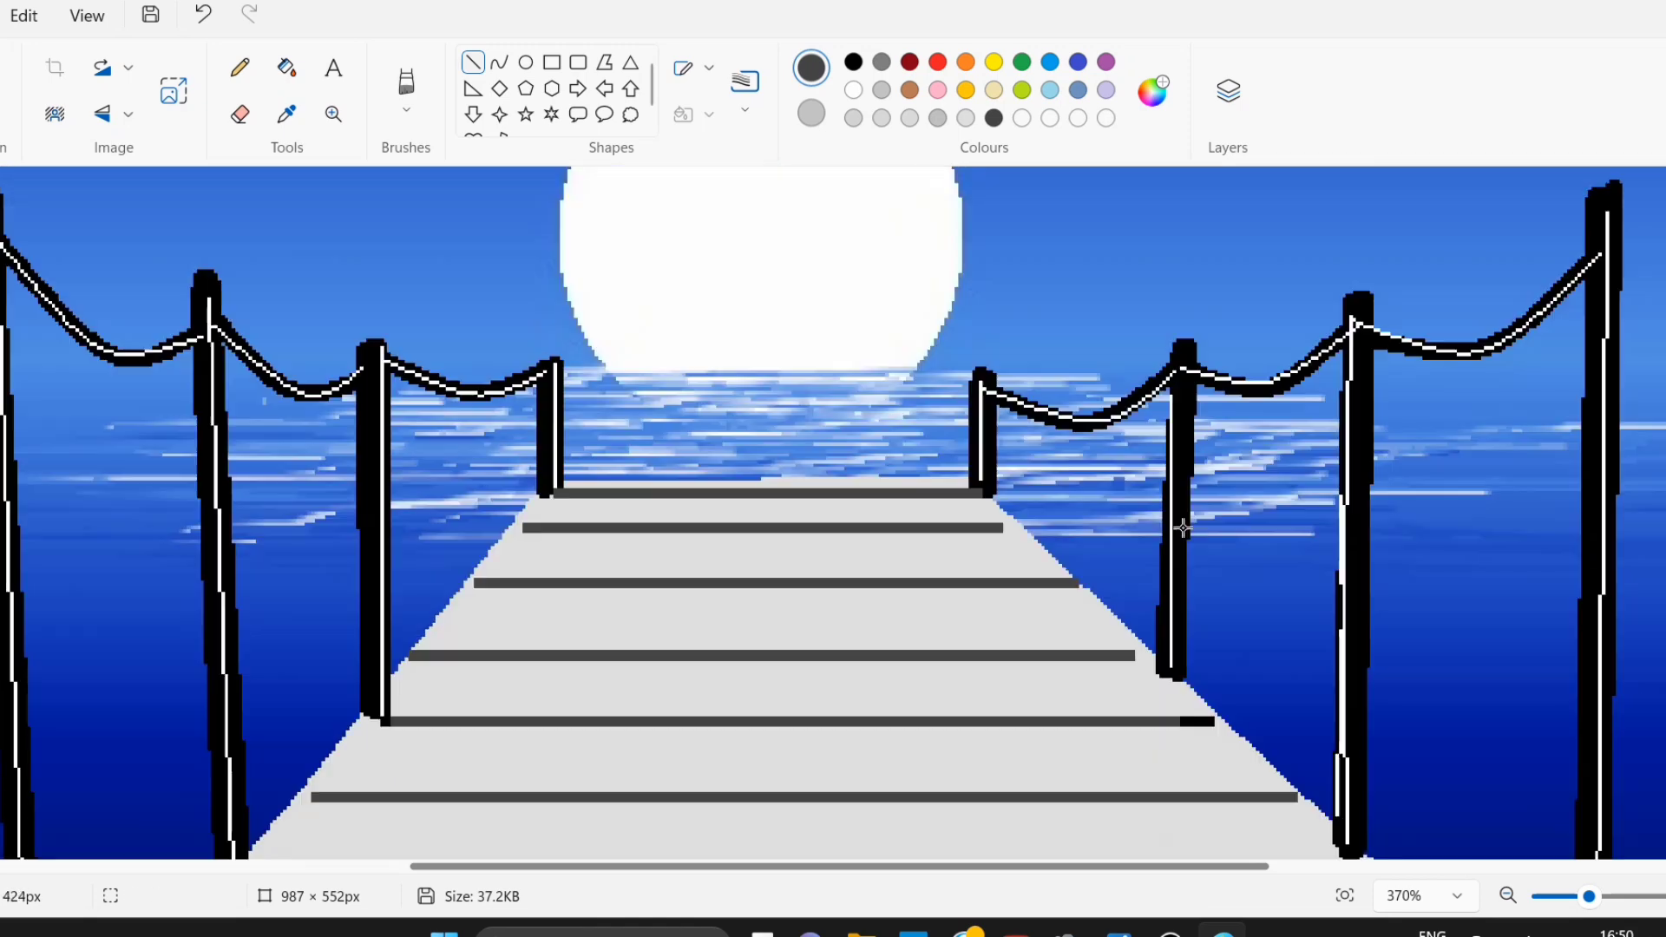
pyautogui.scroll(-2, 1182, 518)
pyautogui.scroll(1, 1116, 576)
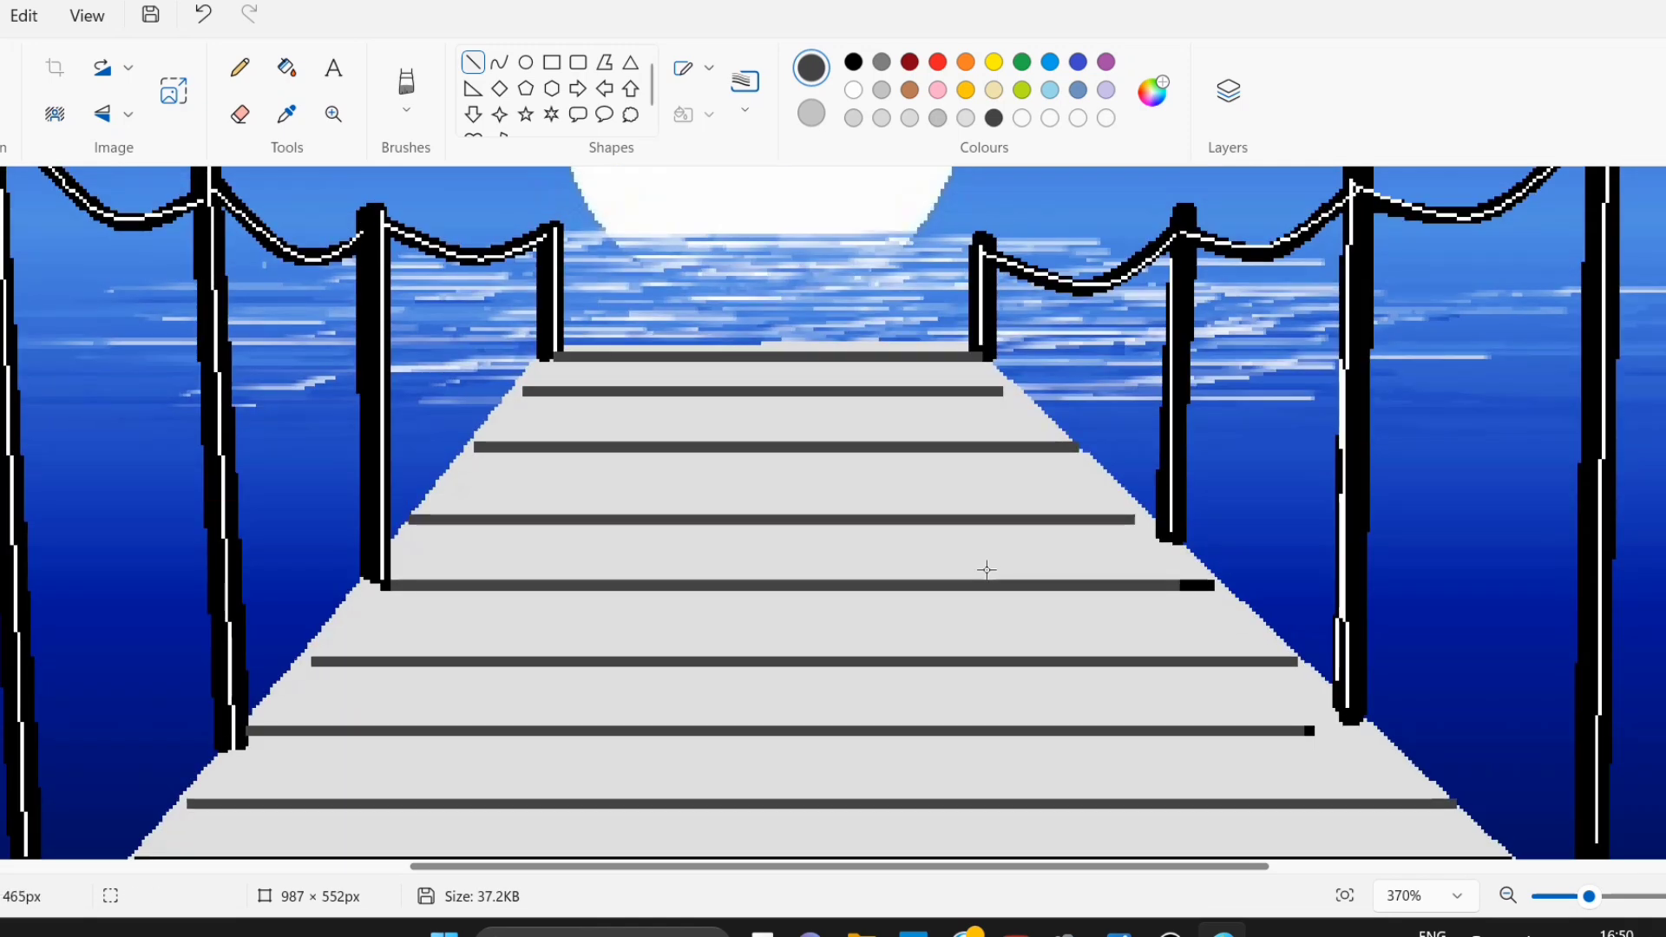
# Set the line thickness to 1 px and draw short horizontal wood-grain lines on the two farthest planks
pyautogui.click(707, 81)
pyautogui.click(711, 84)
pyautogui.click(745, 104)
pyautogui.click(745, 154)
pyautogui.moveTo(541, 371); pyautogui.dragTo(943, 373)
pyautogui.click(627, 375)
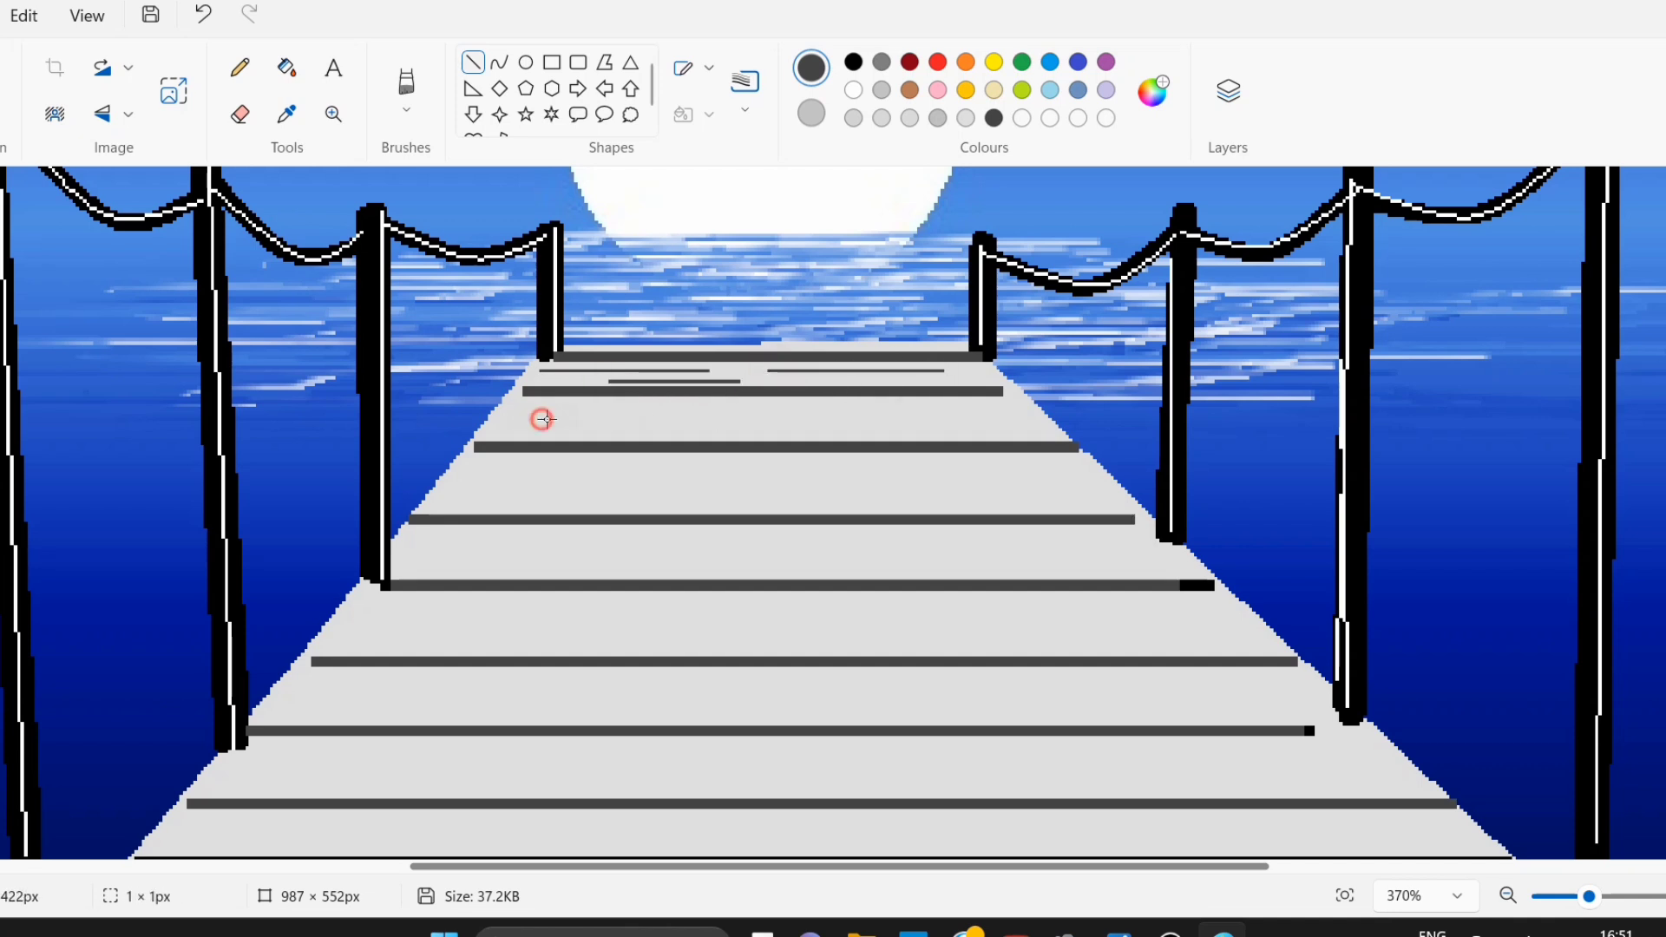
pyautogui.moveTo(543, 419)
pyautogui.mouseDown()
pyautogui.moveTo(744, 419)
pyautogui.moveTo(810, 396)
pyautogui.moveTo(1018, 426)
pyautogui.mouseUp()
pyautogui.click(828, 413)
pyautogui.click(201, 19)
# Draw short thin wood-grain lines on the third and fourth planks from the far end
pyautogui.moveTo(492, 465); pyautogui.dragTo(730, 465)
pyautogui.moveTo(558, 492)
pyautogui.mouseDown()
pyautogui.moveTo(836, 494)
pyautogui.moveTo(1068, 467)
pyautogui.mouseUp()
pyautogui.moveTo(900, 495); pyautogui.dragTo(1079, 496)
pyautogui.moveTo(451, 551)
pyautogui.mouseDown()
pyautogui.moveTo(773, 540)
pyautogui.moveTo(1092, 572)
pyautogui.mouseUp()
pyautogui.moveTo(855, 539); pyautogui.dragTo(1108, 541)
pyautogui.scroll(-2, 494, 556)
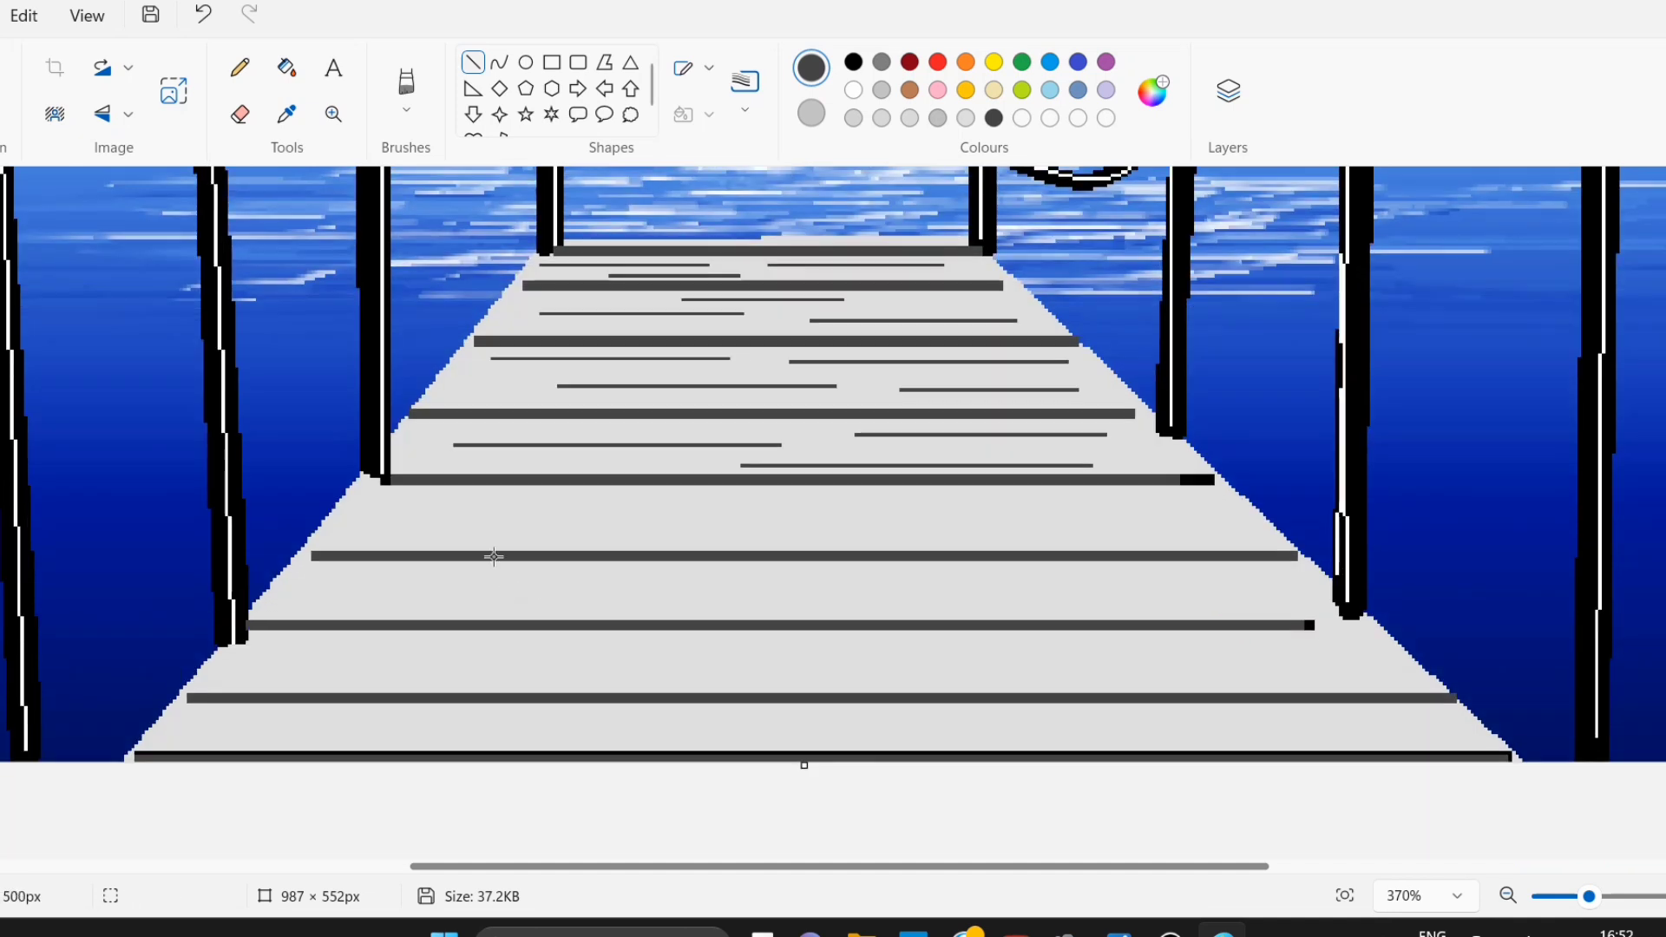
# Keep the line thickness at 1 px and draw four staggered wood-grain lines on the fifth plank from the far end
pyautogui.click(746, 98)
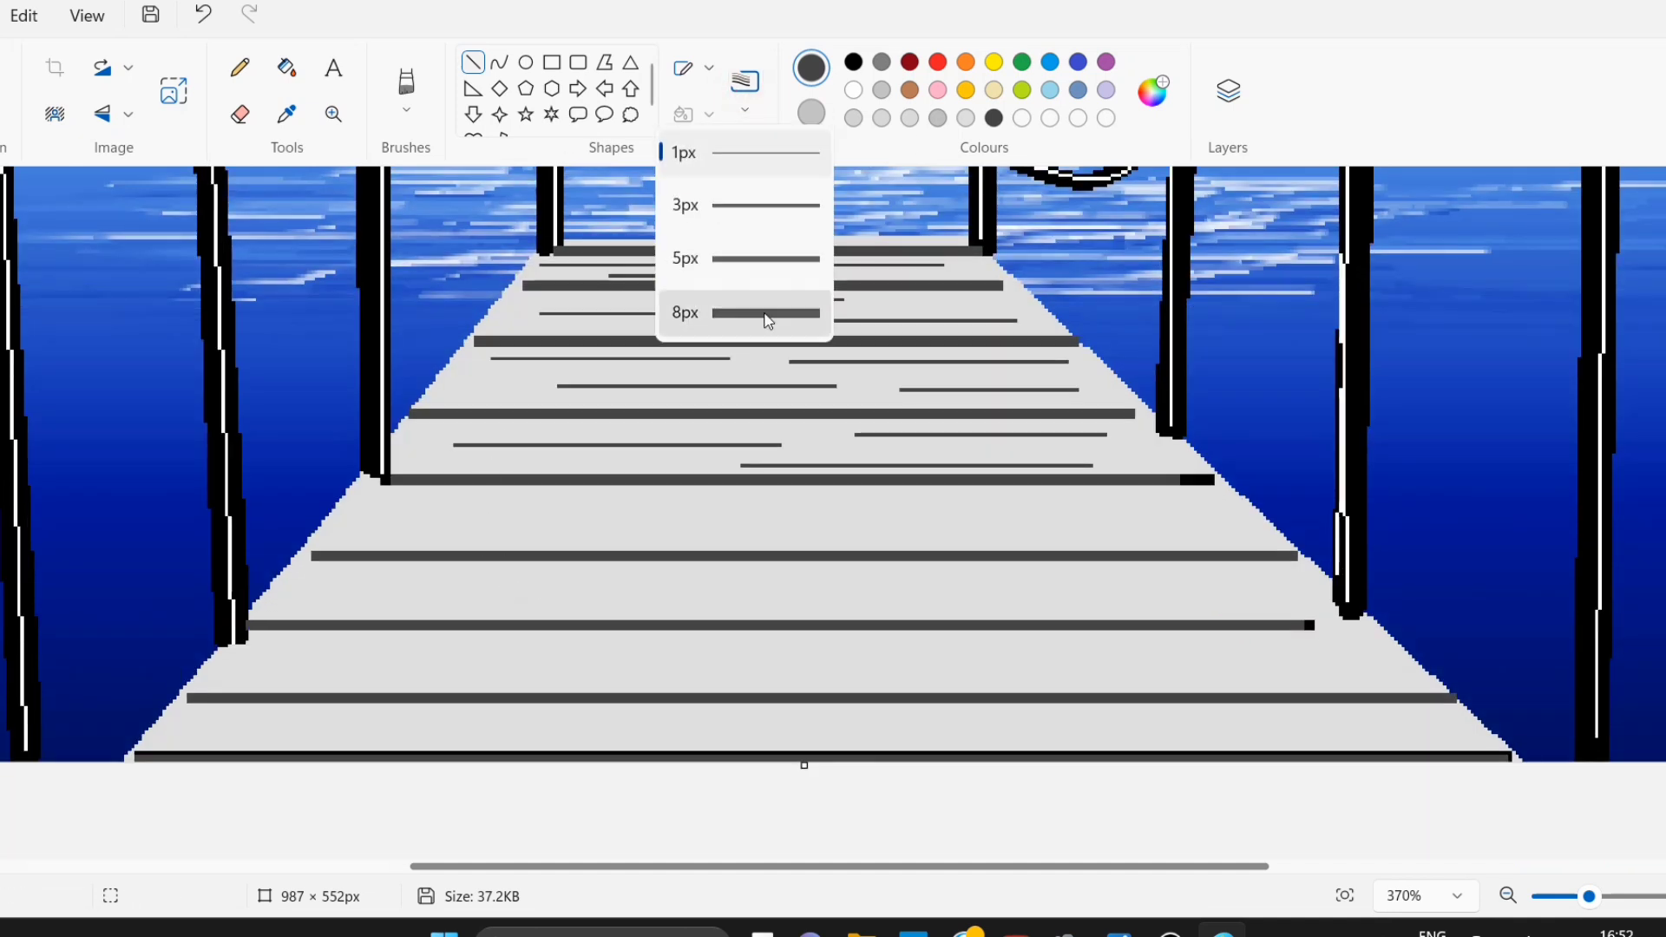
pyautogui.click(722, 144)
pyautogui.moveTo(412, 500); pyautogui.dragTo(608, 502)
pyautogui.moveTo(482, 519)
pyautogui.mouseDown()
pyautogui.moveTo(868, 513)
pyautogui.moveTo(854, 518)
pyautogui.mouseUp()
pyautogui.moveTo(835, 490)
pyautogui.mouseDown()
pyautogui.moveTo(1157, 495)
pyautogui.moveTo(1146, 488)
pyautogui.mouseUp()
pyautogui.moveTo(1001, 532); pyautogui.dragTo(1194, 531)
# Draw short thin wood-grain lines, some slightly slanted, across the sixth and seventh planks from the far end
pyautogui.moveTo(350, 591); pyautogui.dragTo(512, 591)
pyautogui.moveTo(627, 583); pyautogui.dragTo(805, 584)
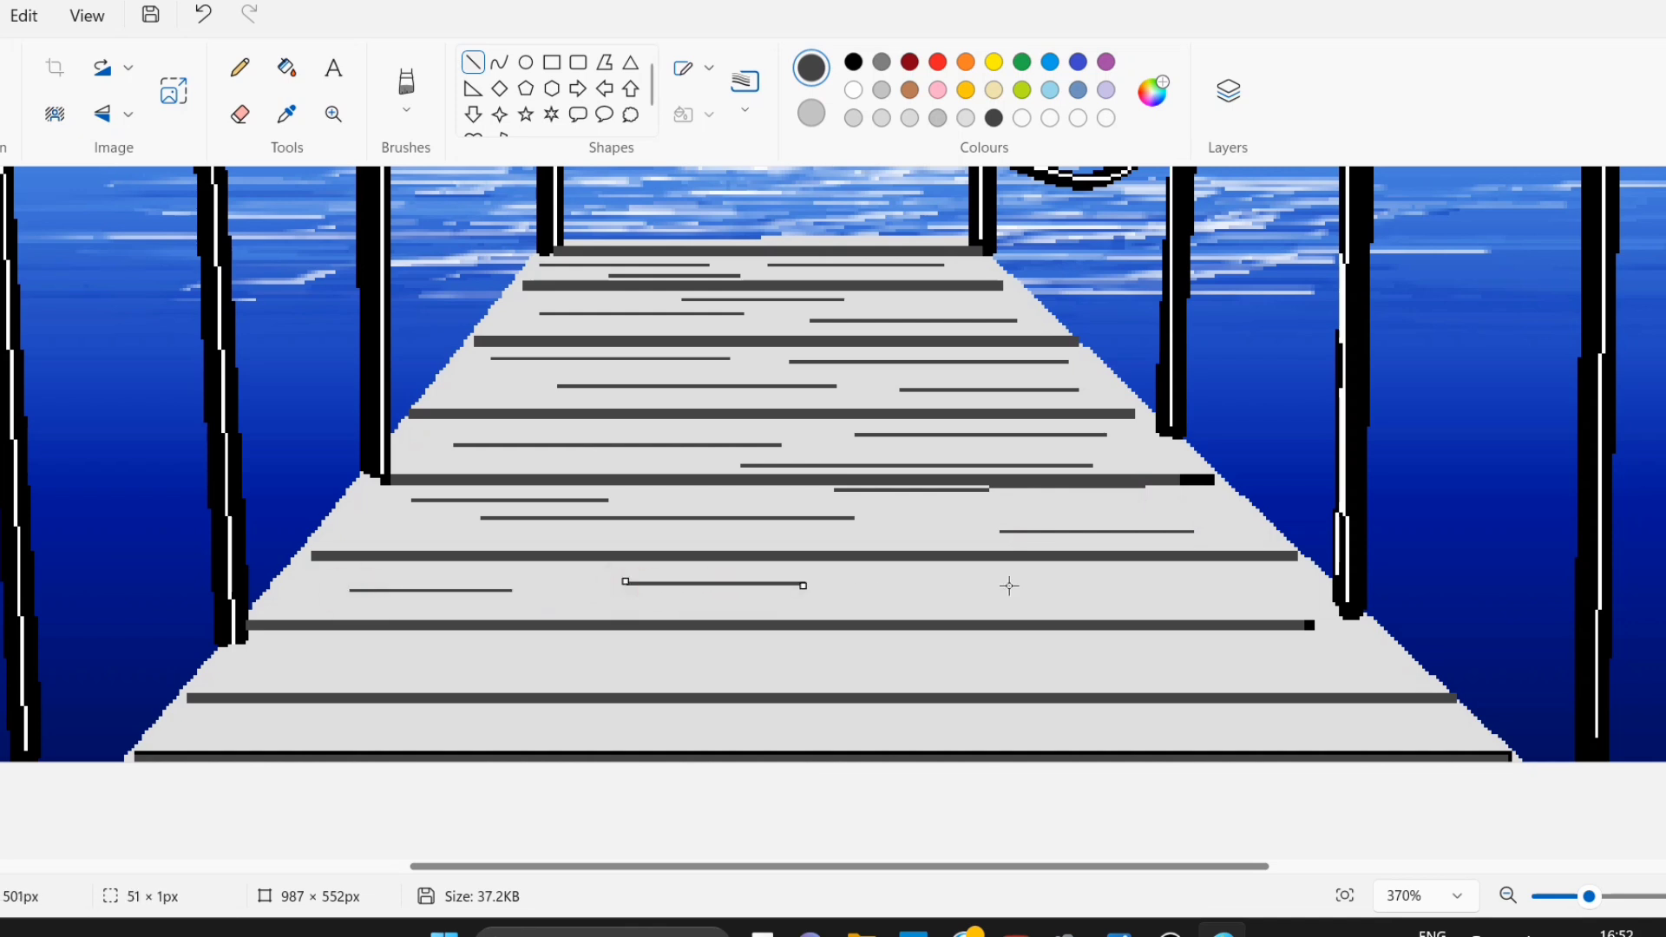
pyautogui.moveTo(1010, 584); pyautogui.dragTo(1207, 580)
pyautogui.moveTo(900, 601); pyautogui.dragTo(1061, 600)
pyautogui.moveTo(1160, 601); pyautogui.dragTo(1241, 598)
pyautogui.moveTo(332, 642); pyautogui.dragTo(524, 649)
pyautogui.moveTo(395, 673); pyautogui.dragTo(650, 673)
pyautogui.moveTo(849, 653); pyautogui.dragTo(1075, 652)
pyautogui.moveTo(420, 724); pyautogui.dragTo(524, 728)
pyautogui.moveTo(238, 726); pyautogui.dragTo(281, 731)
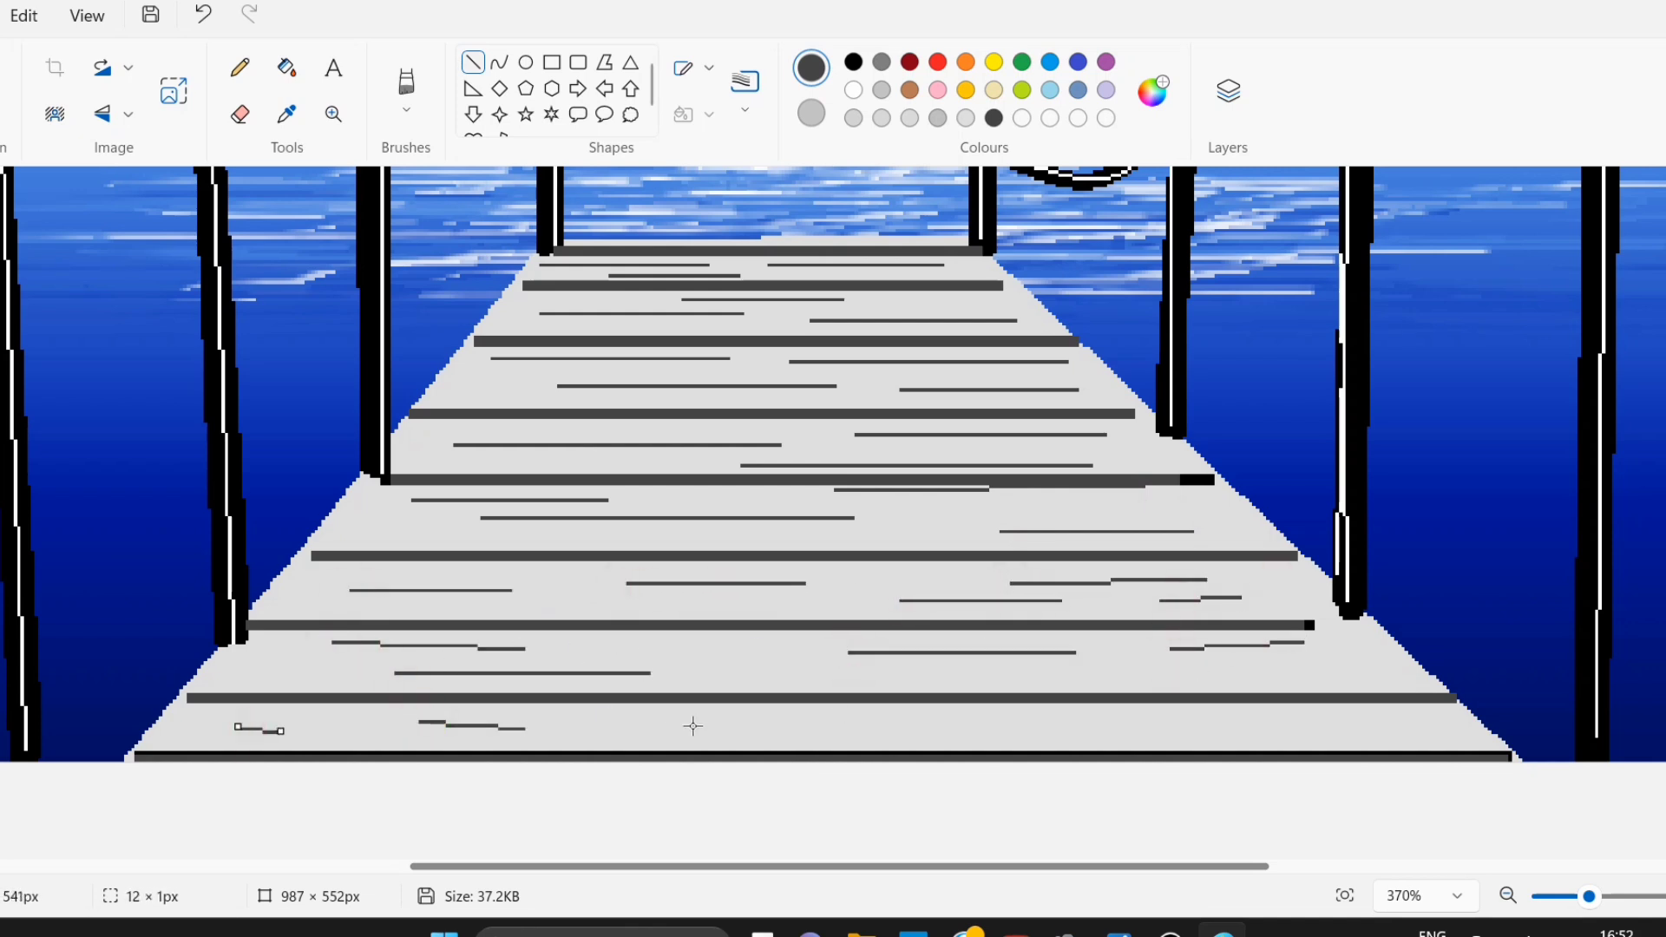
pyautogui.moveTo(793, 719); pyautogui.dragTo(835, 719)
pyautogui.click(204, 15)
pyautogui.doubleClick(204, 14)
# Draw five short thin wood-grain lines spaced along the nearest plank
pyautogui.moveTo(249, 729); pyautogui.dragTo(380, 729)
pyautogui.moveTo(559, 728); pyautogui.dragTo(702, 726)
pyautogui.moveTo(818, 726); pyautogui.dragTo(906, 726)
pyautogui.moveTo(1081, 718); pyautogui.dragTo(1167, 718)
pyautogui.moveTo(1283, 711); pyautogui.dragTo(1425, 717)
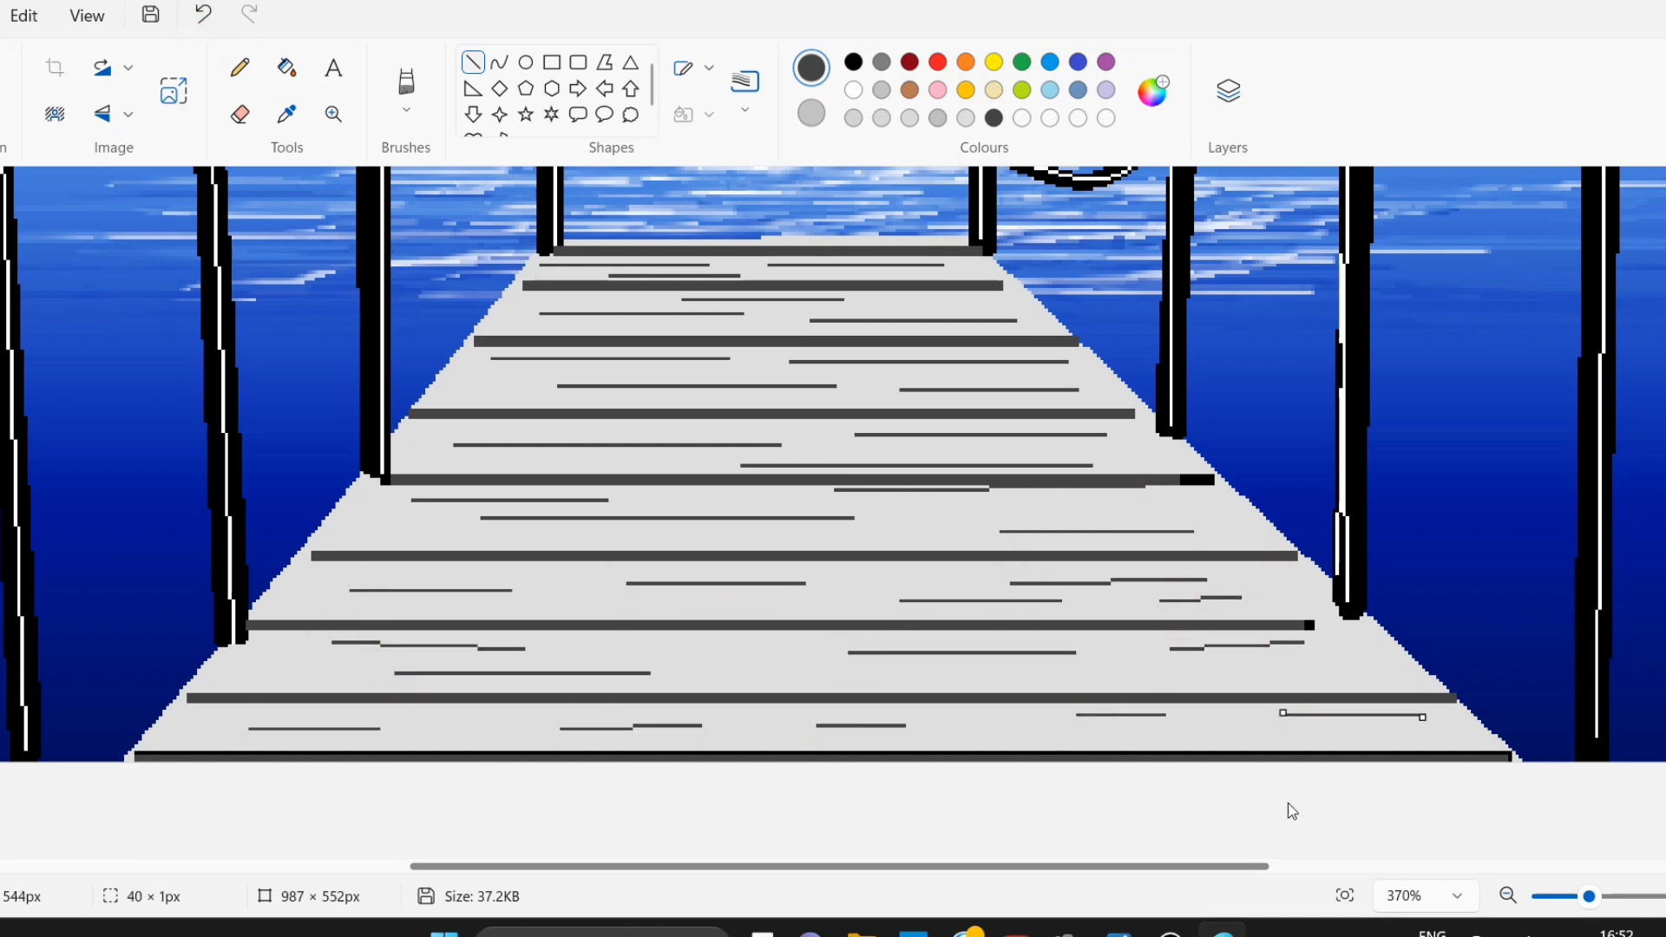
# Try filling the pier's planks with custom, progressively darker shades of light grey
pyautogui.click(1345, 895)
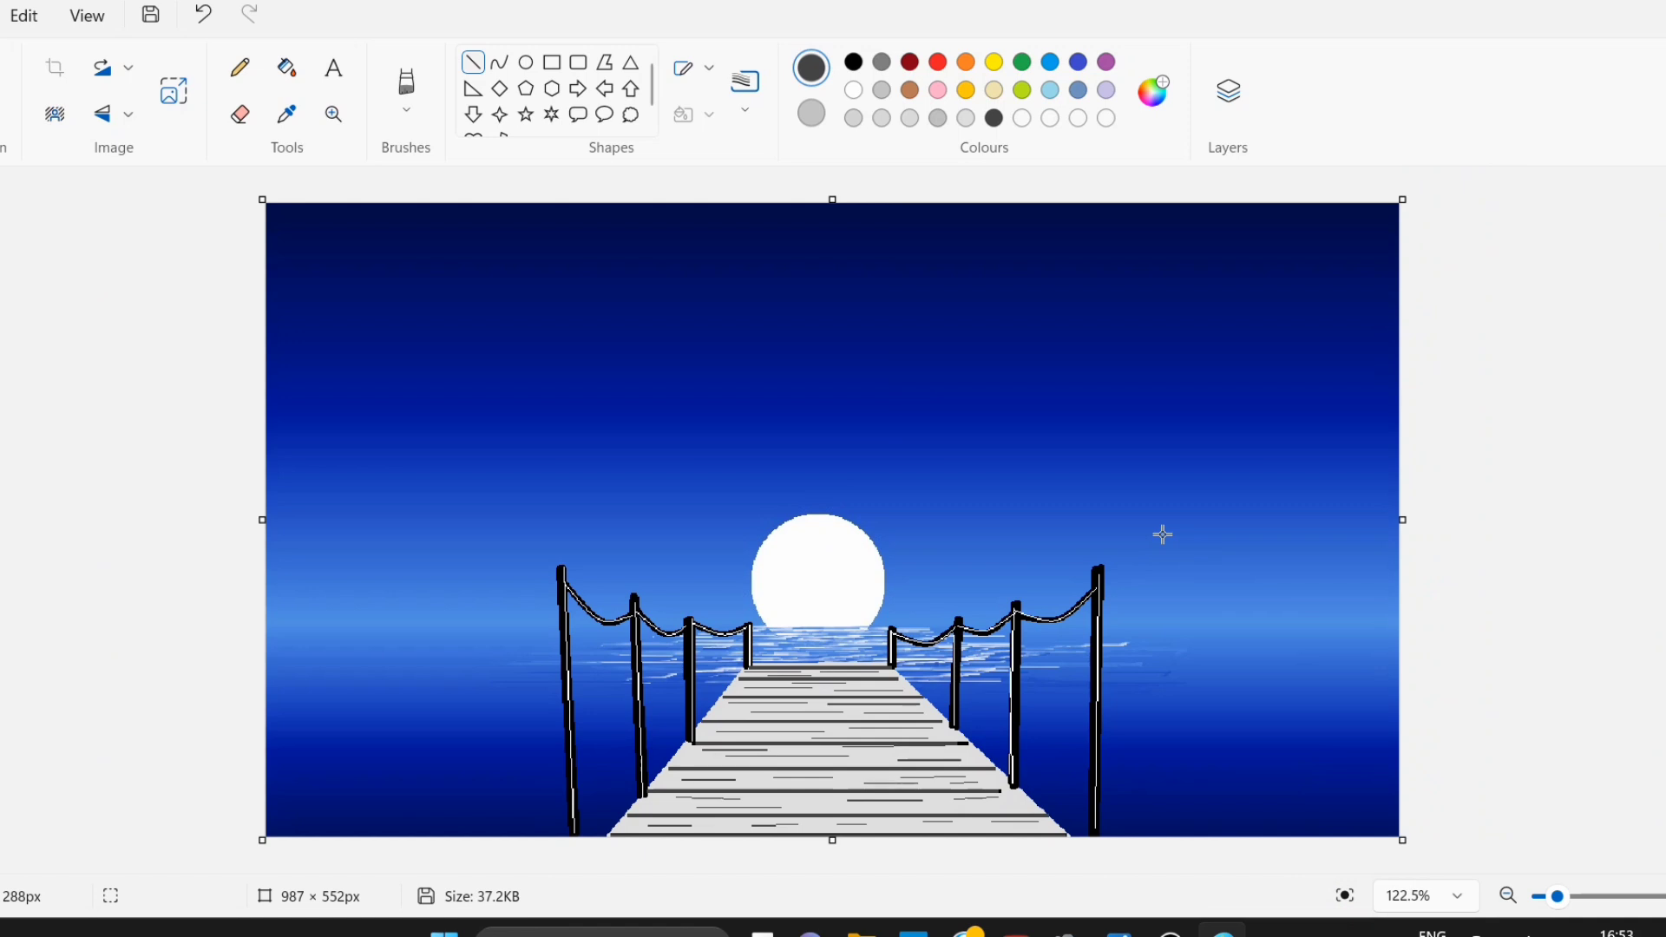
pyautogui.scroll(2, 1644, 852)
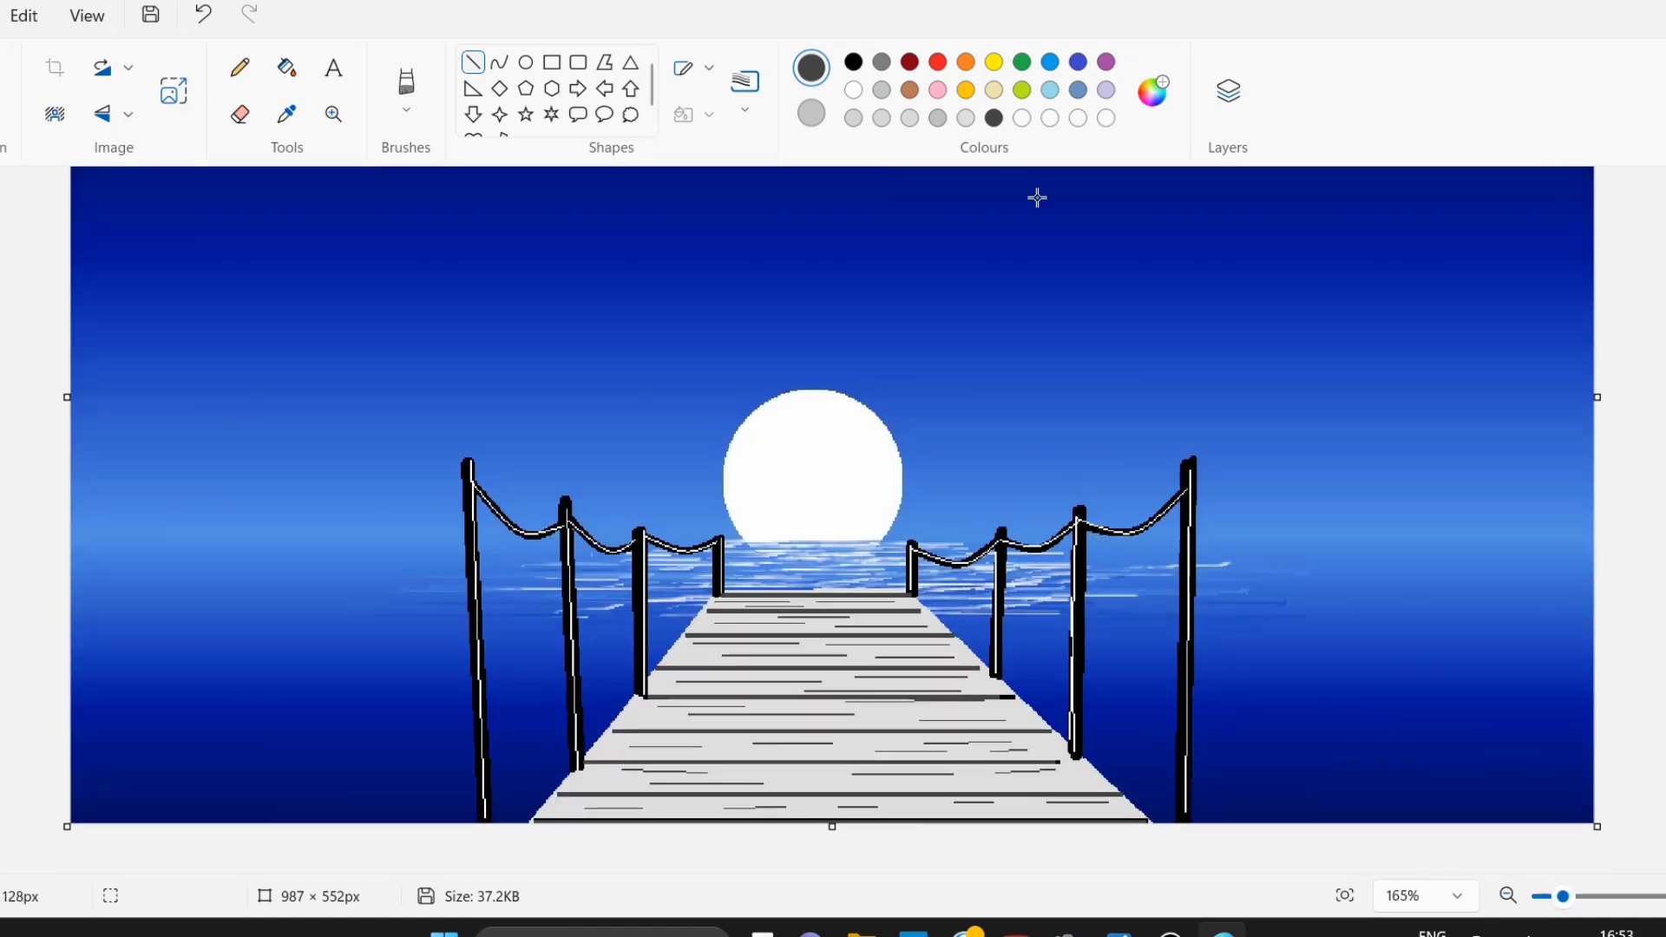
pyautogui.click(285, 67)
pyautogui.click(860, 98)
pyautogui.click(1154, 93)
pyautogui.moveTo(900, 191); pyautogui.dragTo(899, 211)
pyautogui.click(746, 760)
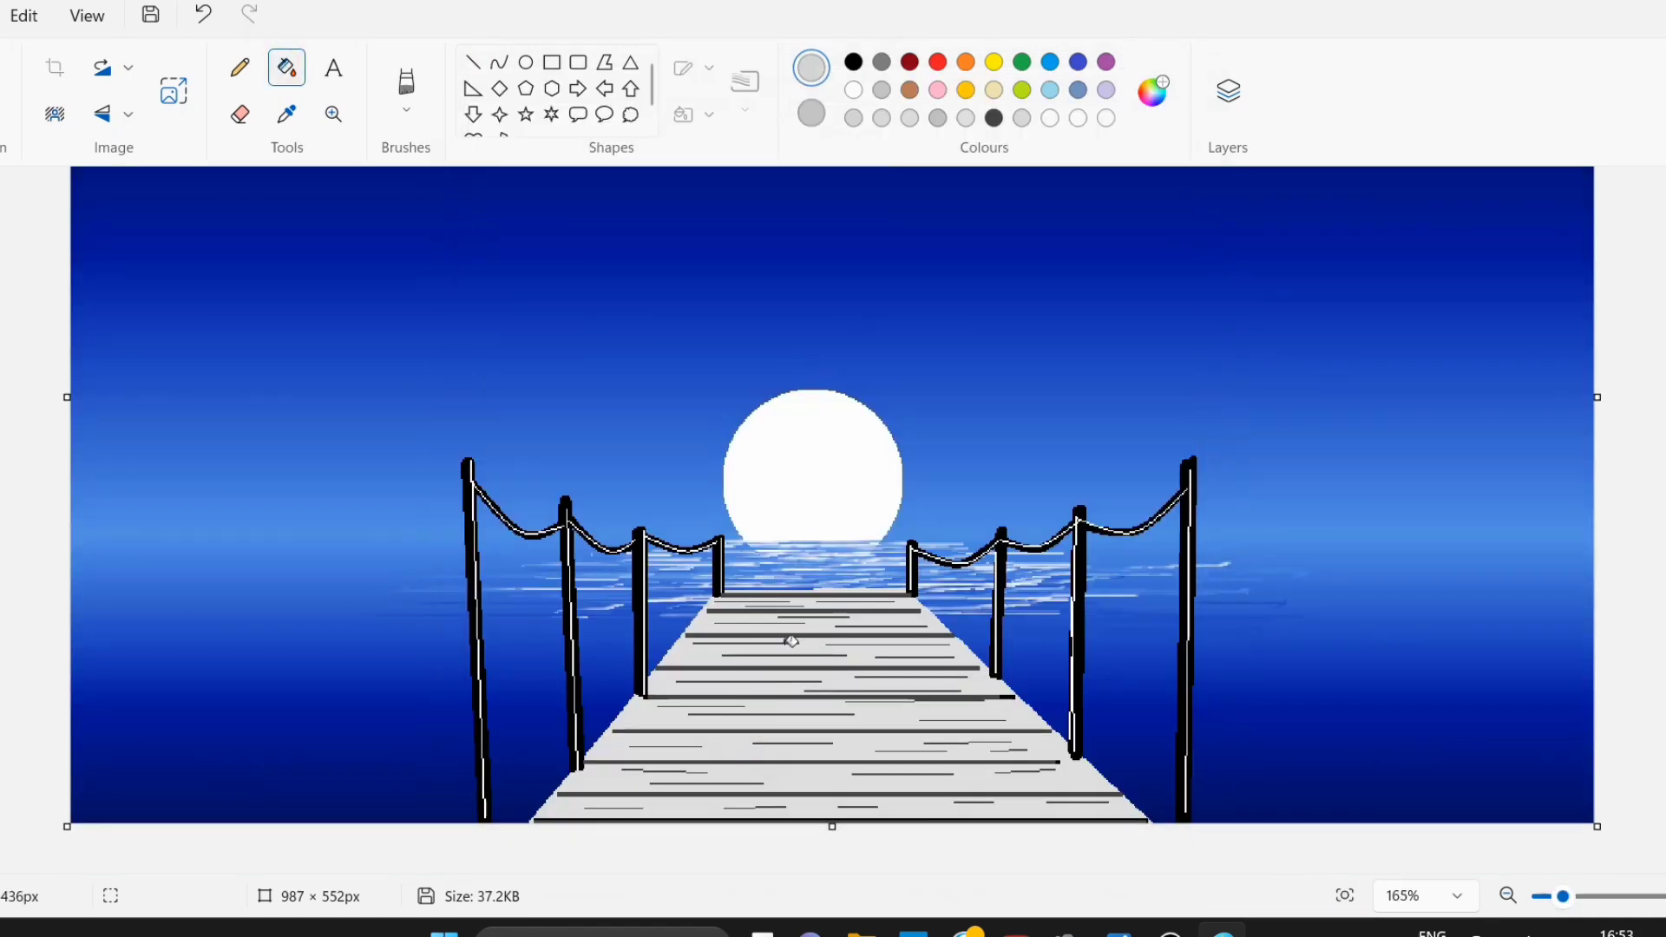
pyautogui.click(787, 647)
pyautogui.click(752, 625)
pyautogui.click(1153, 92)
pyautogui.click(893, 216)
pyautogui.click(785, 759)
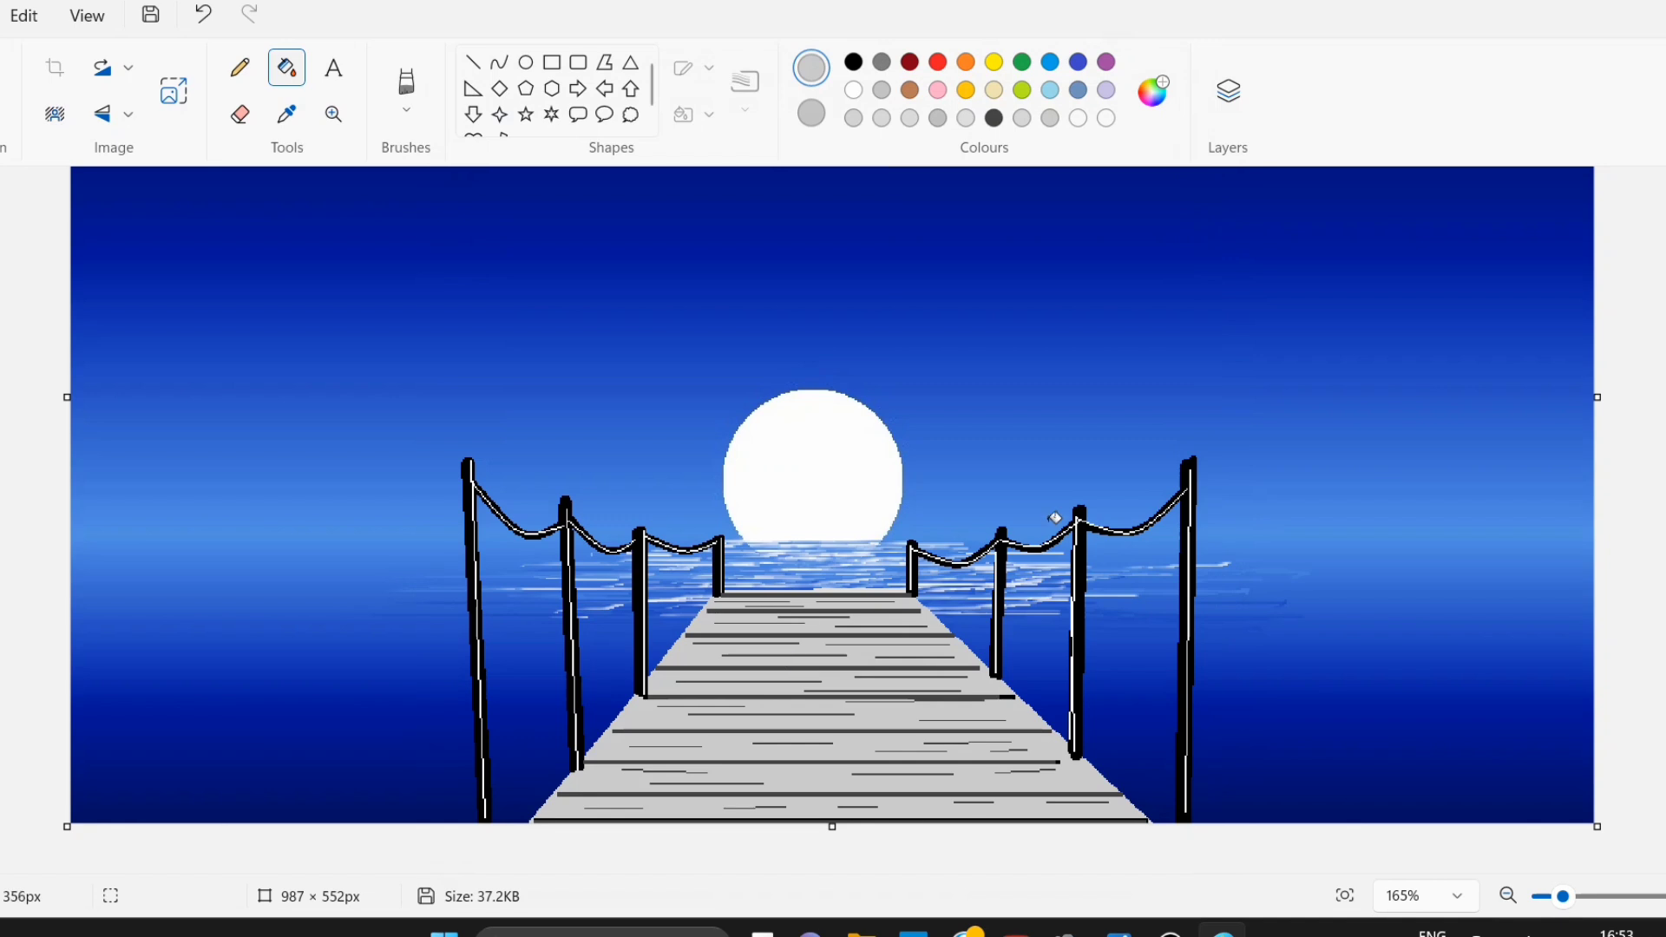
# Refill the pier's planks with a slightly lighter custom grey
pyautogui.click(1153, 93)
pyautogui.moveTo(897, 220); pyautogui.dragTo(897, 205)
pyautogui.click(781, 759)
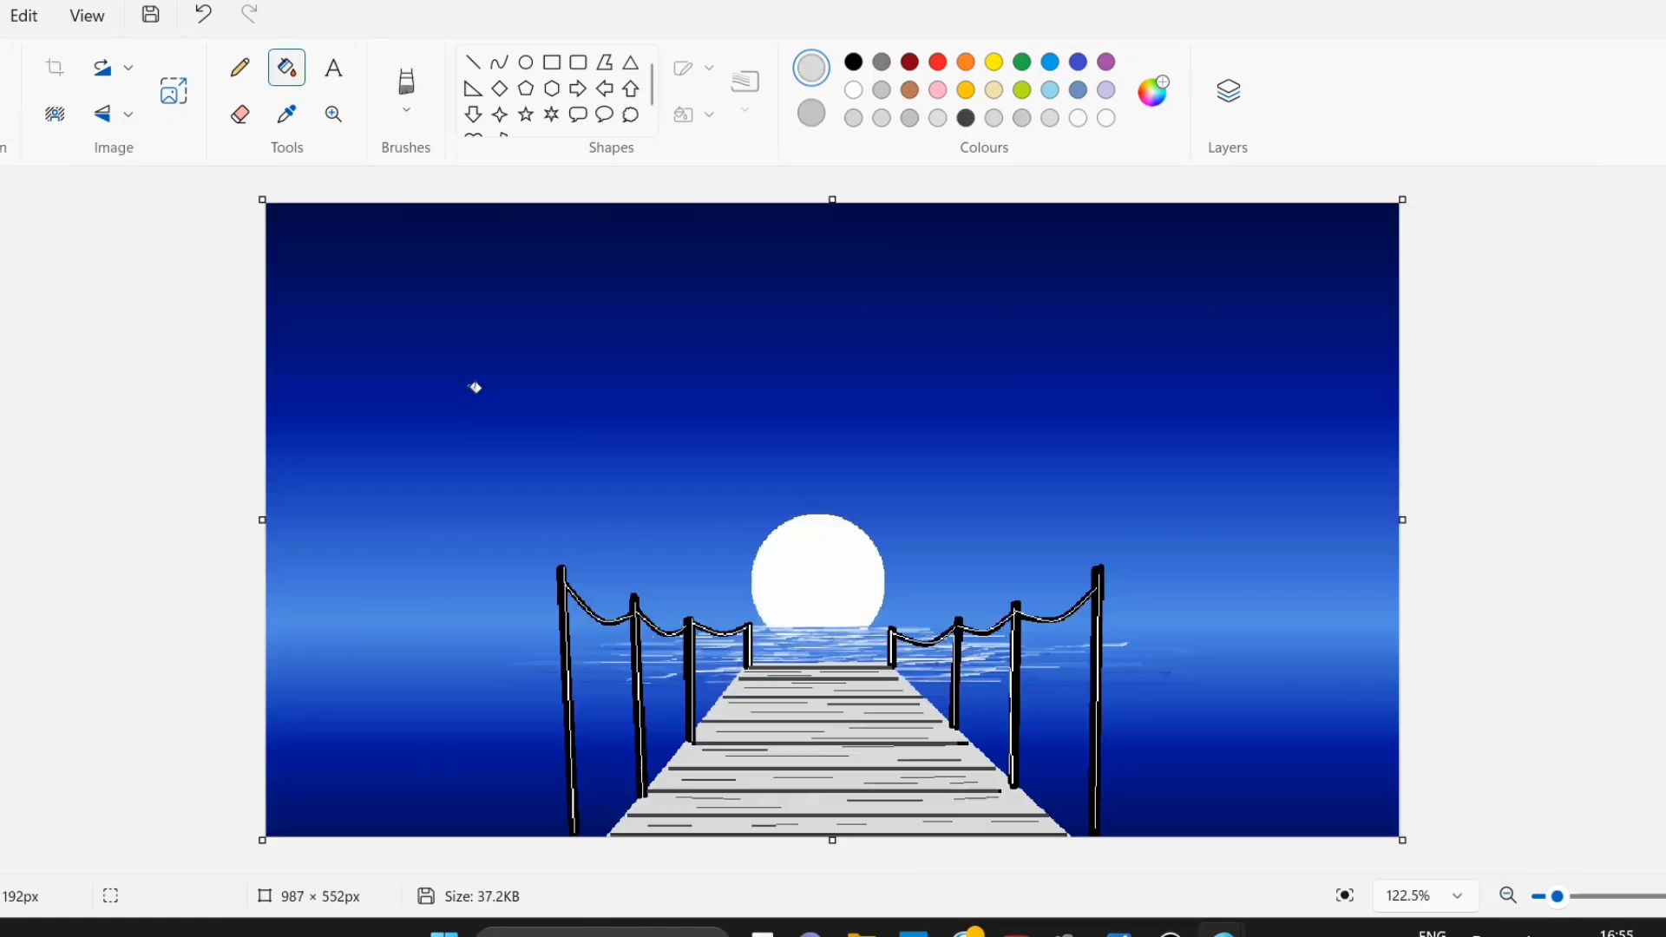
# Paste the black silhouette of a couple forming a heart, shrink it to 203 × 223 px and move it over the pier's far end
pyautogui.rightClick(480, 373)
pyautogui.click(483, 425)
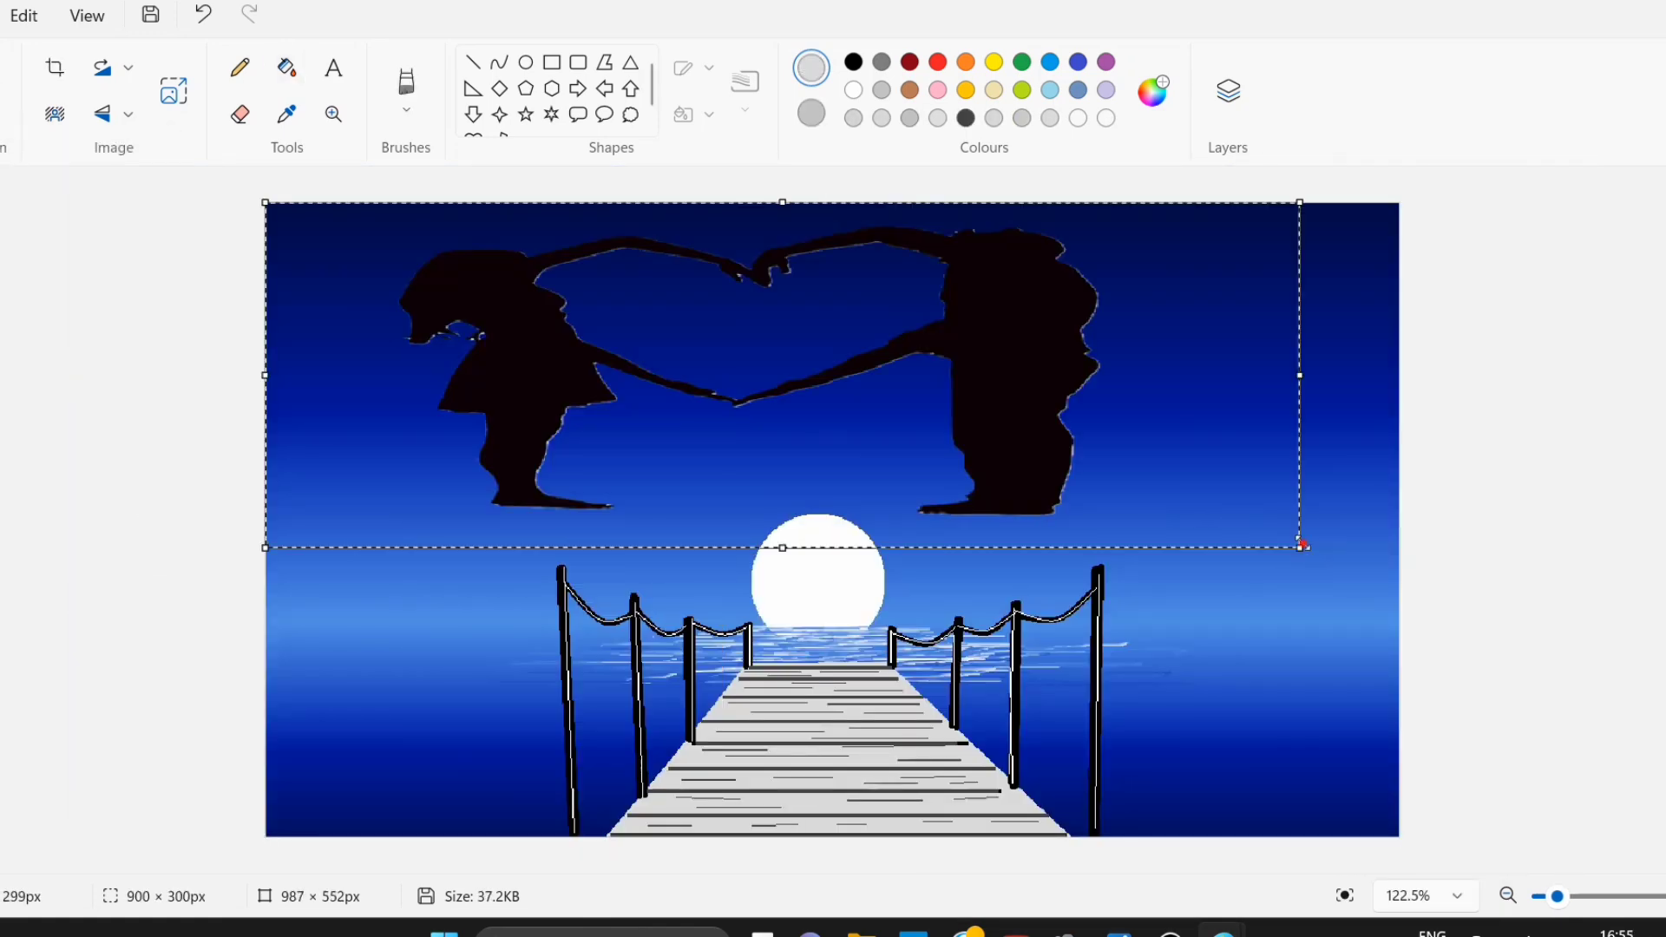
pyautogui.moveTo(1301, 548); pyautogui.dragTo(585, 506)
pyautogui.moveTo(500, 411); pyautogui.dragTo(889, 637)
pyautogui.moveTo(975, 731); pyautogui.dragTo(888, 686)
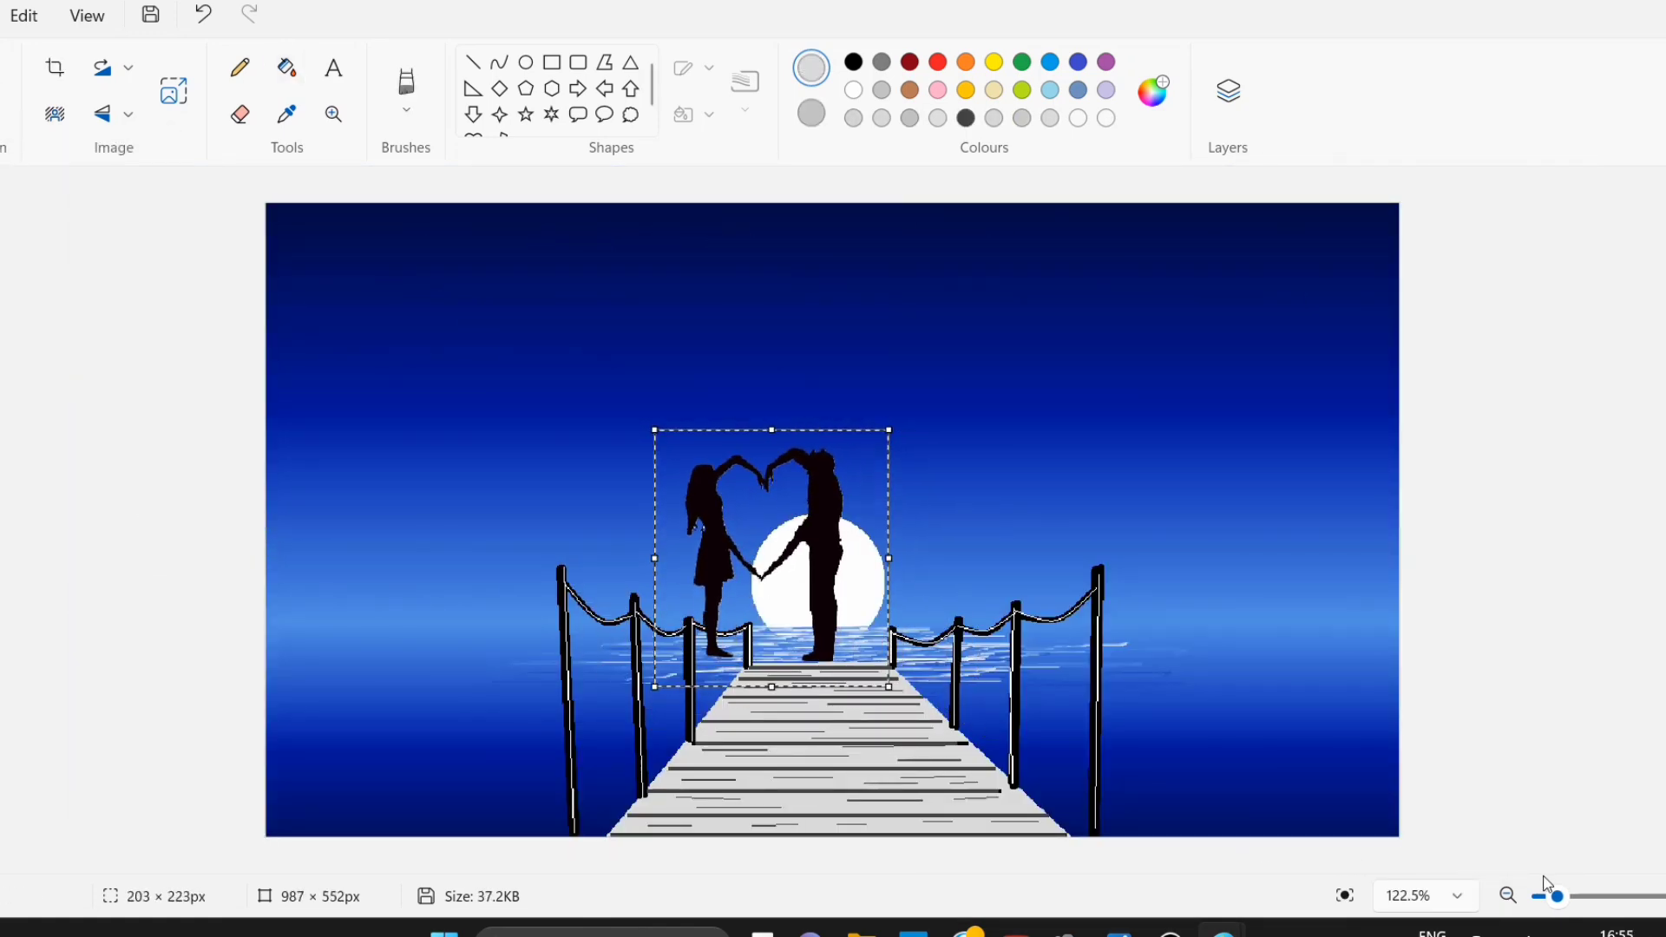
# Shrink the couple silhouette further and position it standing on the pier's far planks in front of the moon
pyautogui.keyDown('ctrl'); pyautogui.scroll(3, 891, 686); pyautogui.keyUp('ctrl')
pyautogui.moveTo(1039, 642); pyautogui.dragTo(938, 586)
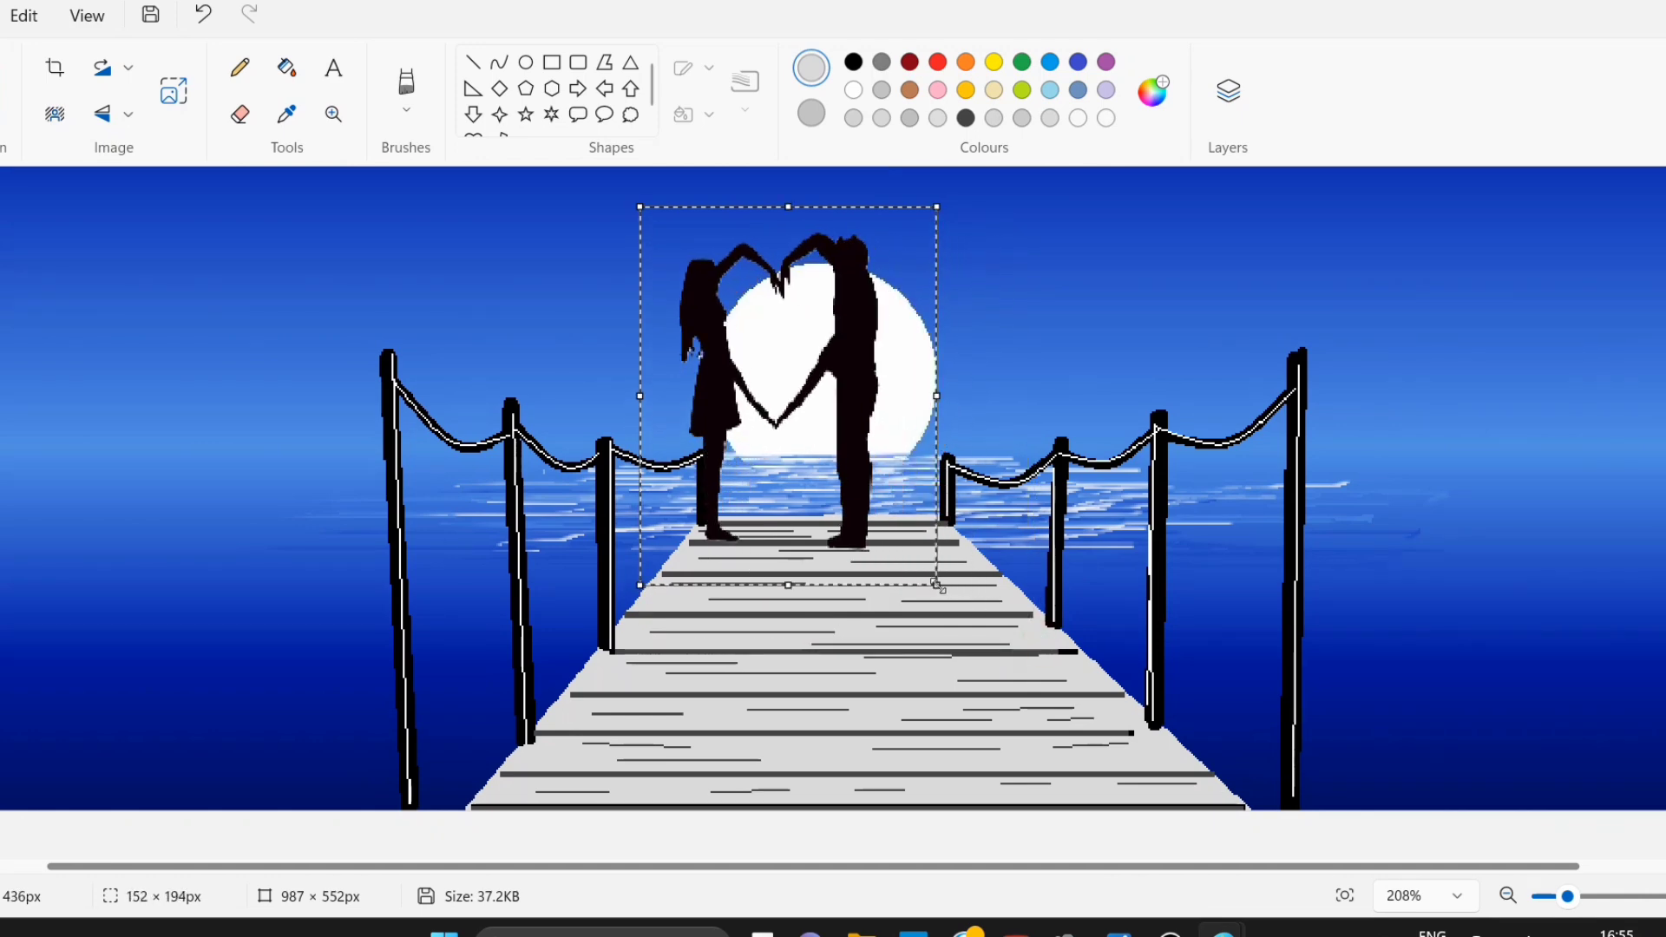
pyautogui.moveTo(848, 479); pyautogui.dragTo(877, 497)
pyautogui.moveTo(966, 602); pyautogui.dragTo(895, 473)
pyautogui.moveTo(848, 397); pyautogui.dragTo(895, 486)
pyautogui.click(1349, 894)
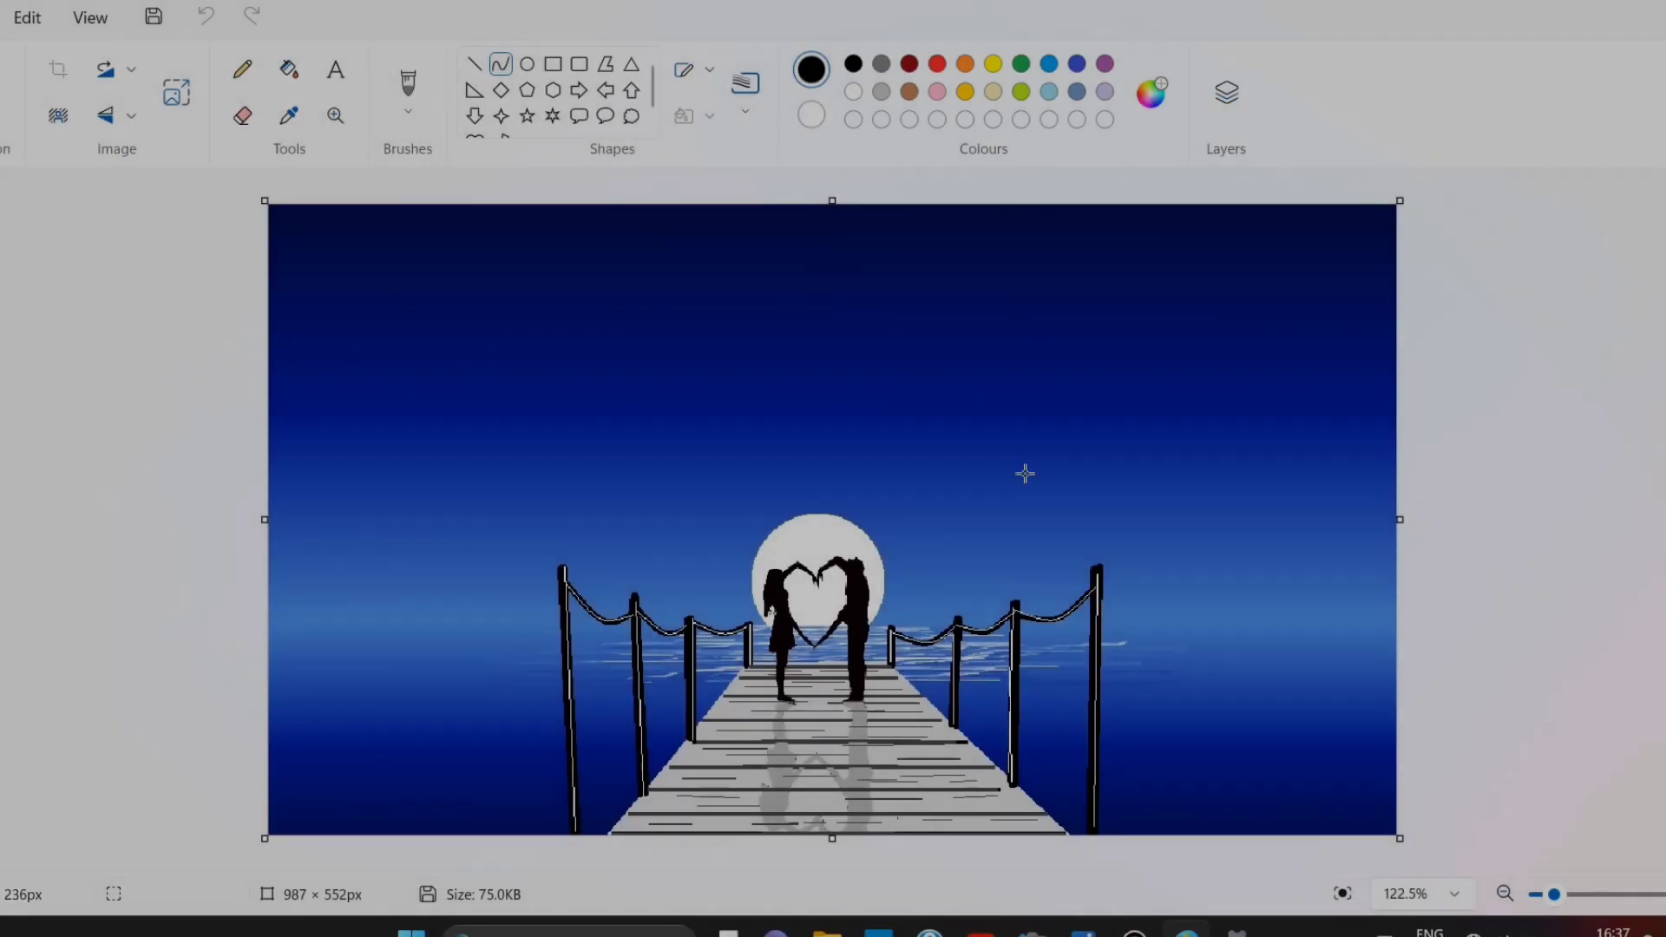
pyautogui.scroll(5, 1023, 472)
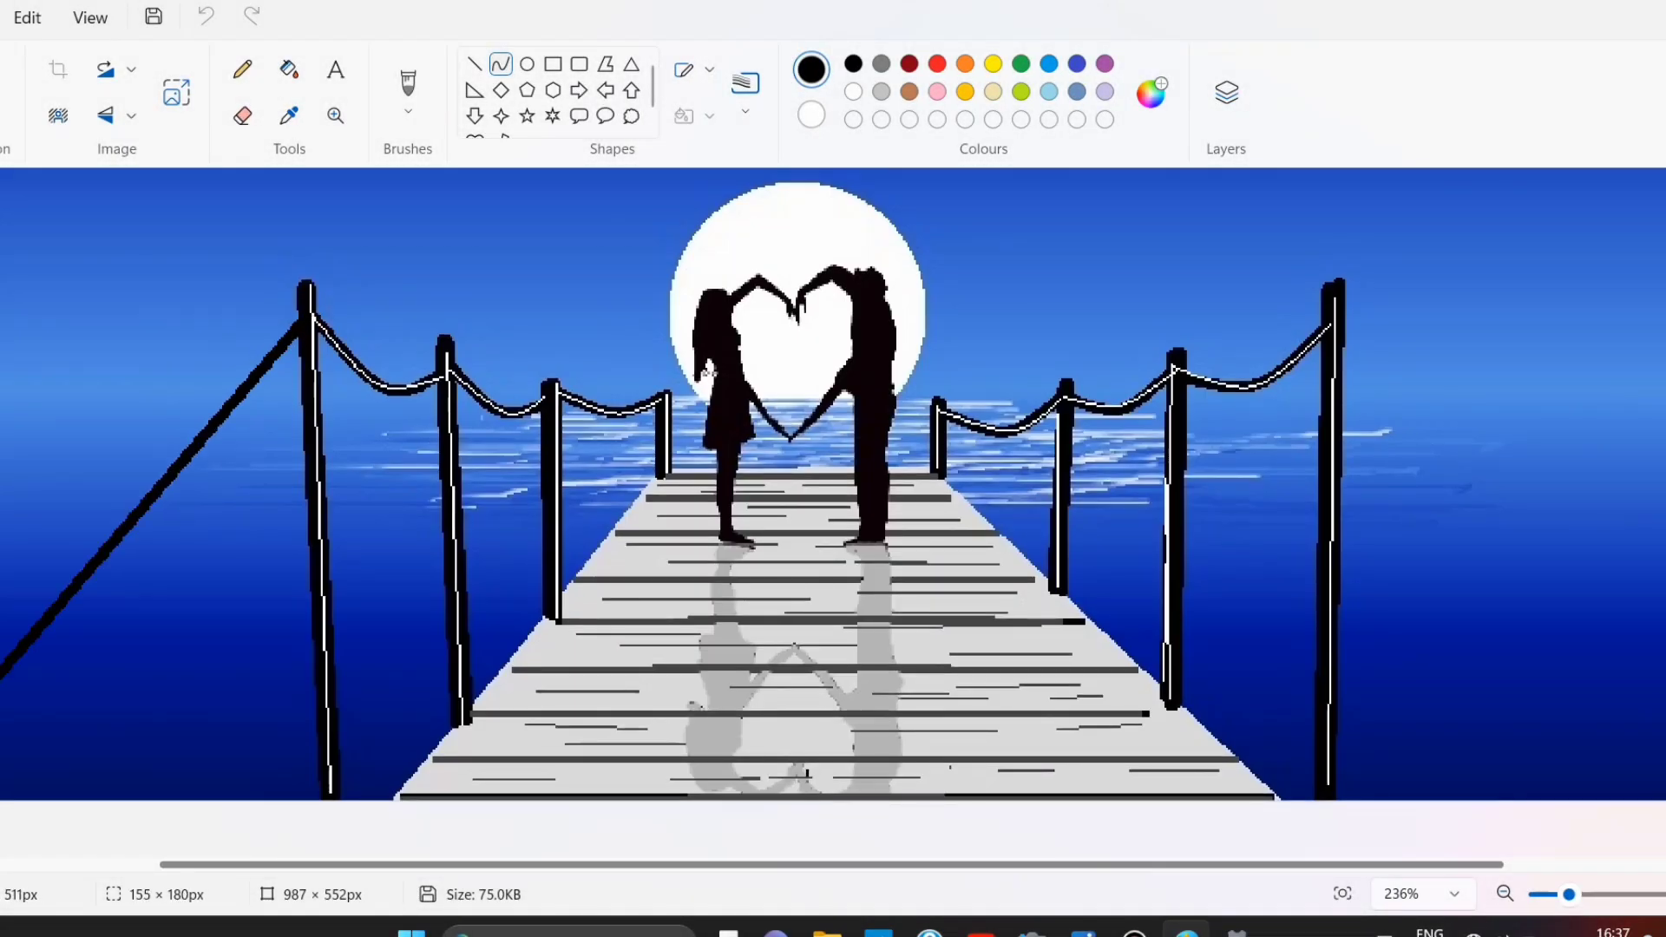